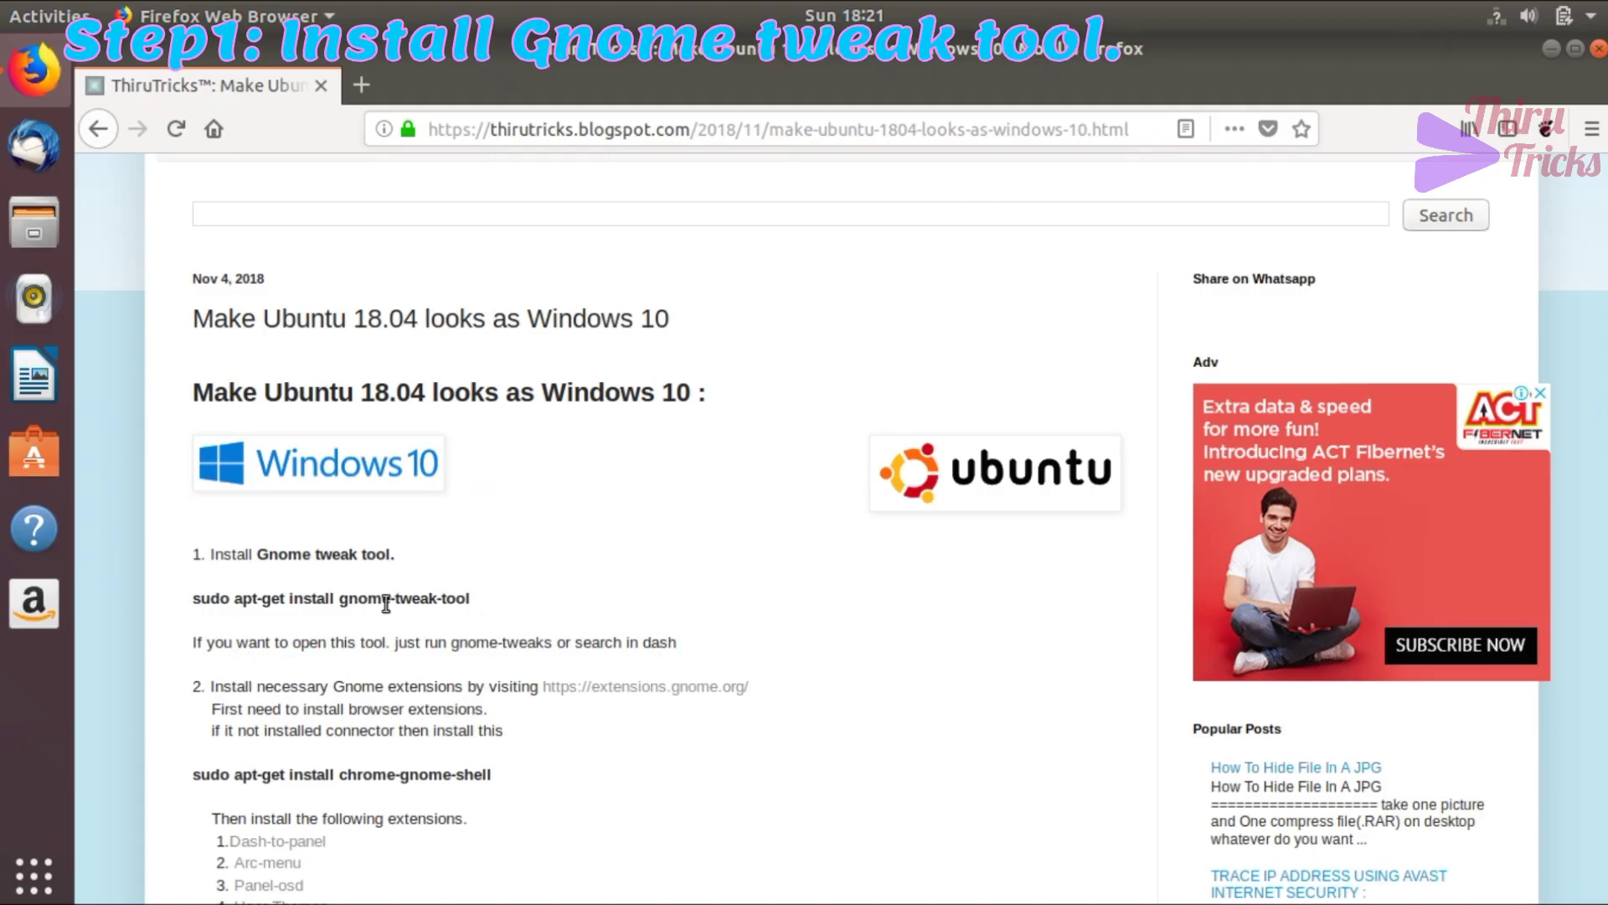
Copy the 'sudo apt-get install gnome-tweak-tool' command from the blog and show all applications.
drag(195, 604, 480, 600)
right_click(436, 598)
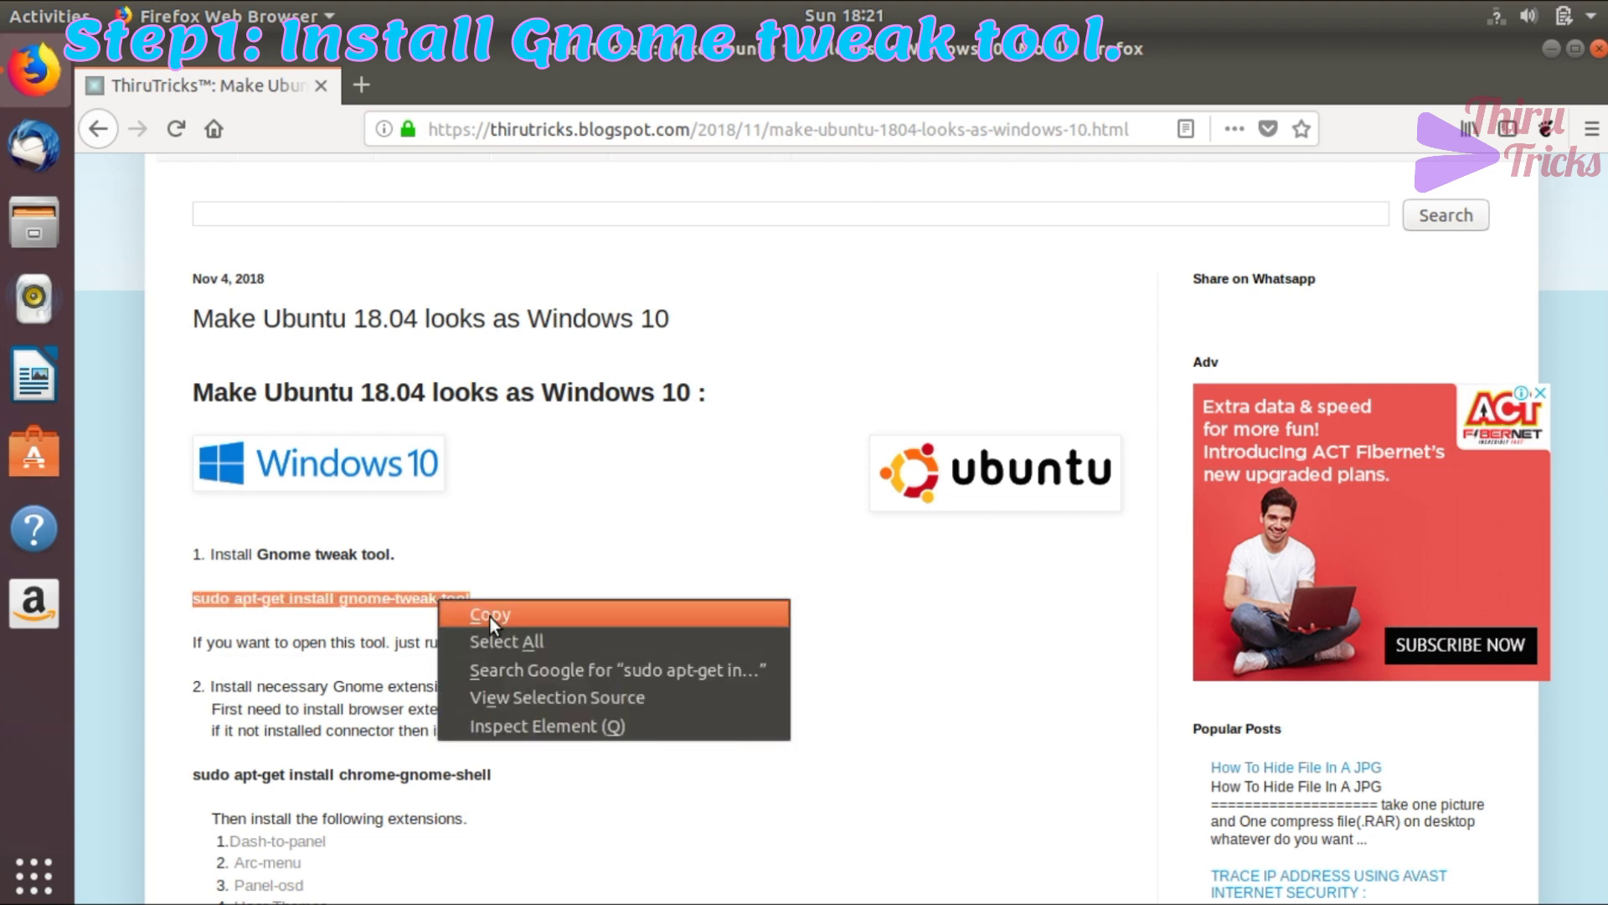
click(489, 615)
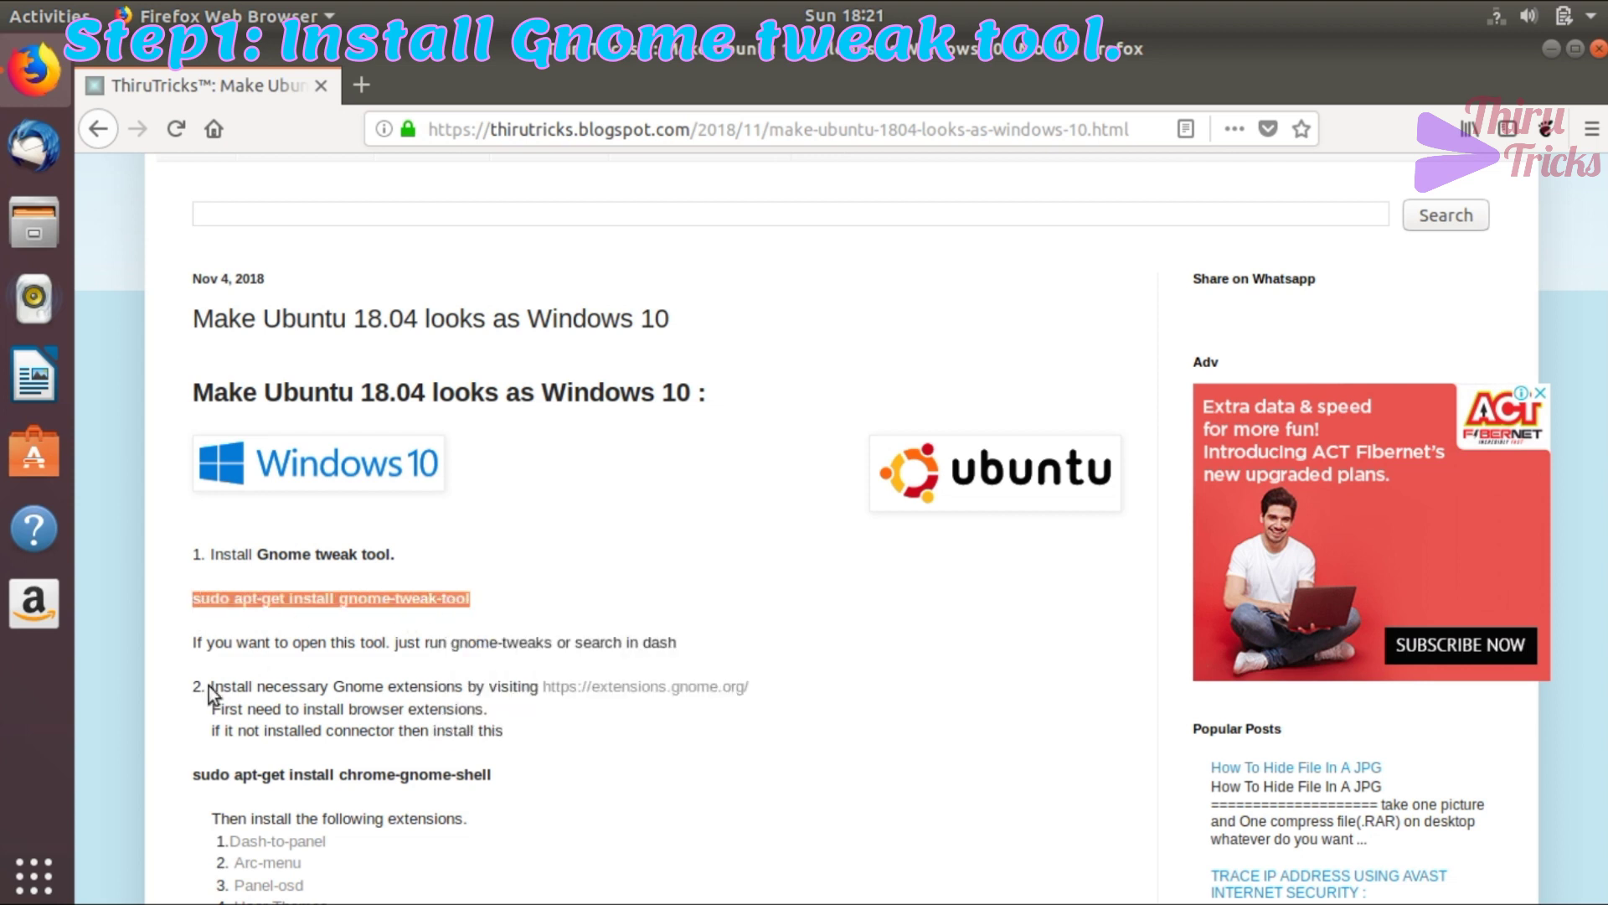
click(33, 873)
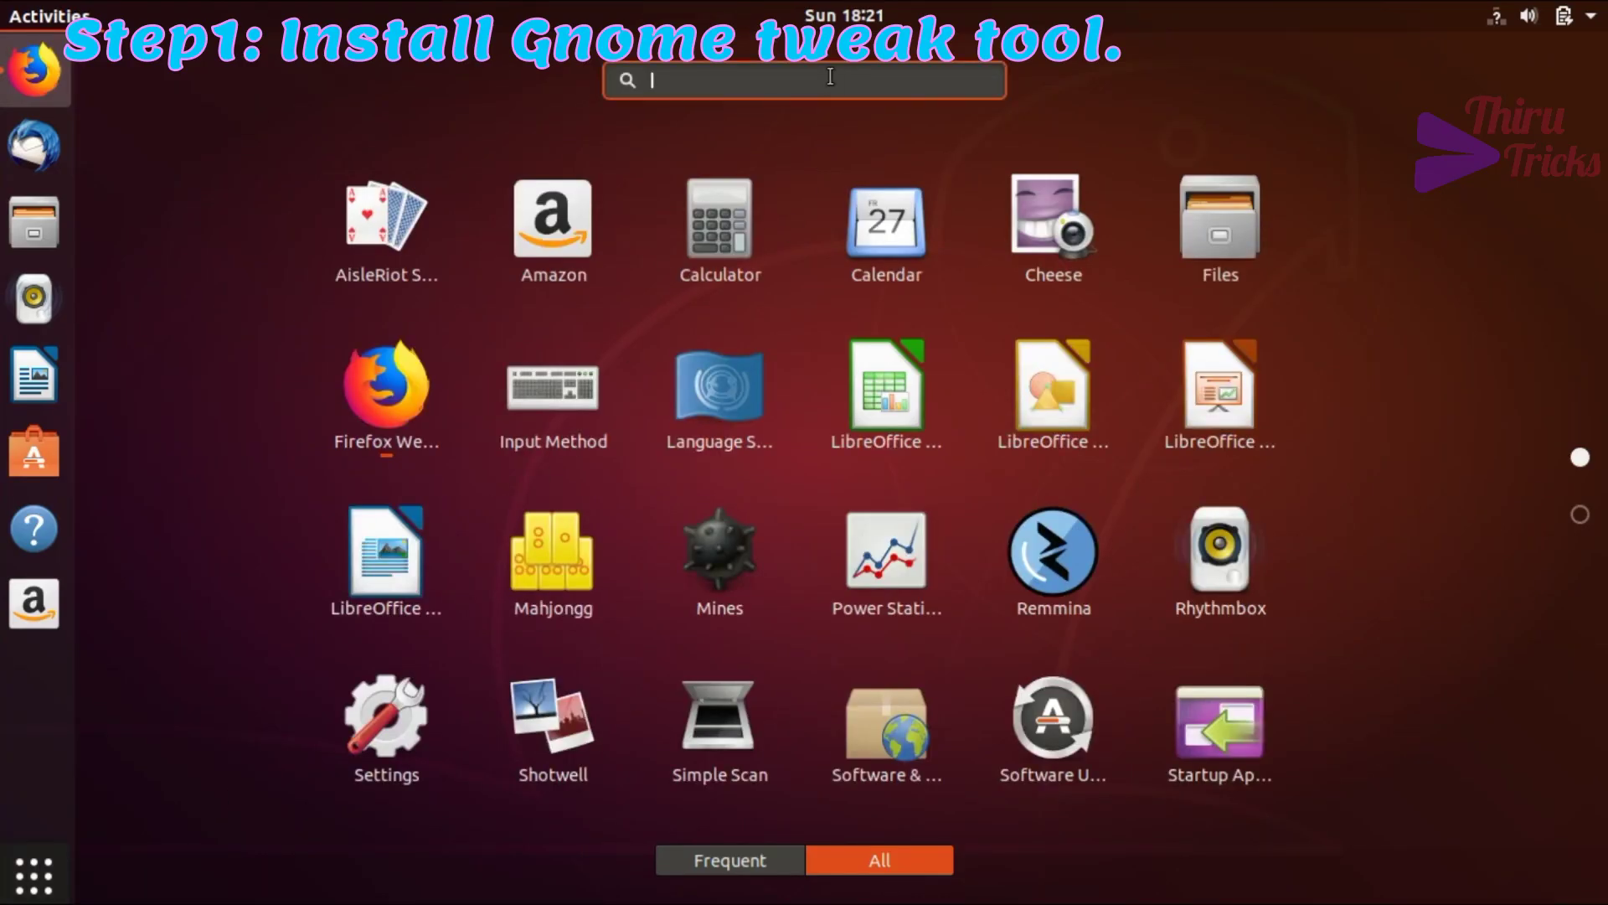
Open Terminal and run the pasted gnome-tweak-tool install command, entering the sudo password and answering y.
text(ter)
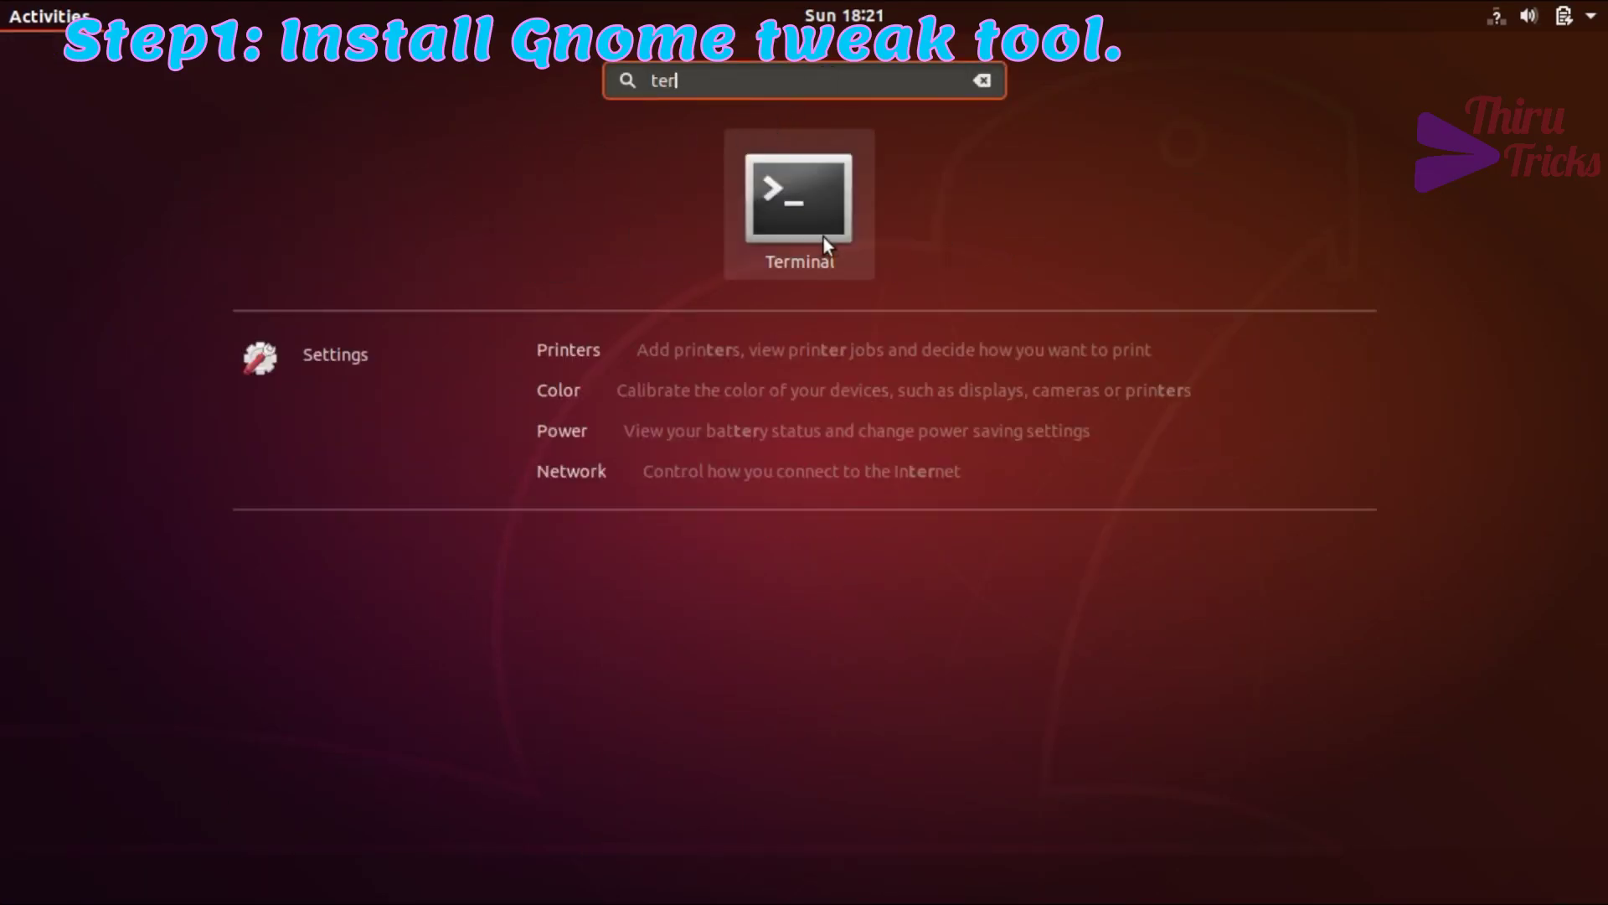
click(828, 239)
right_click(573, 289)
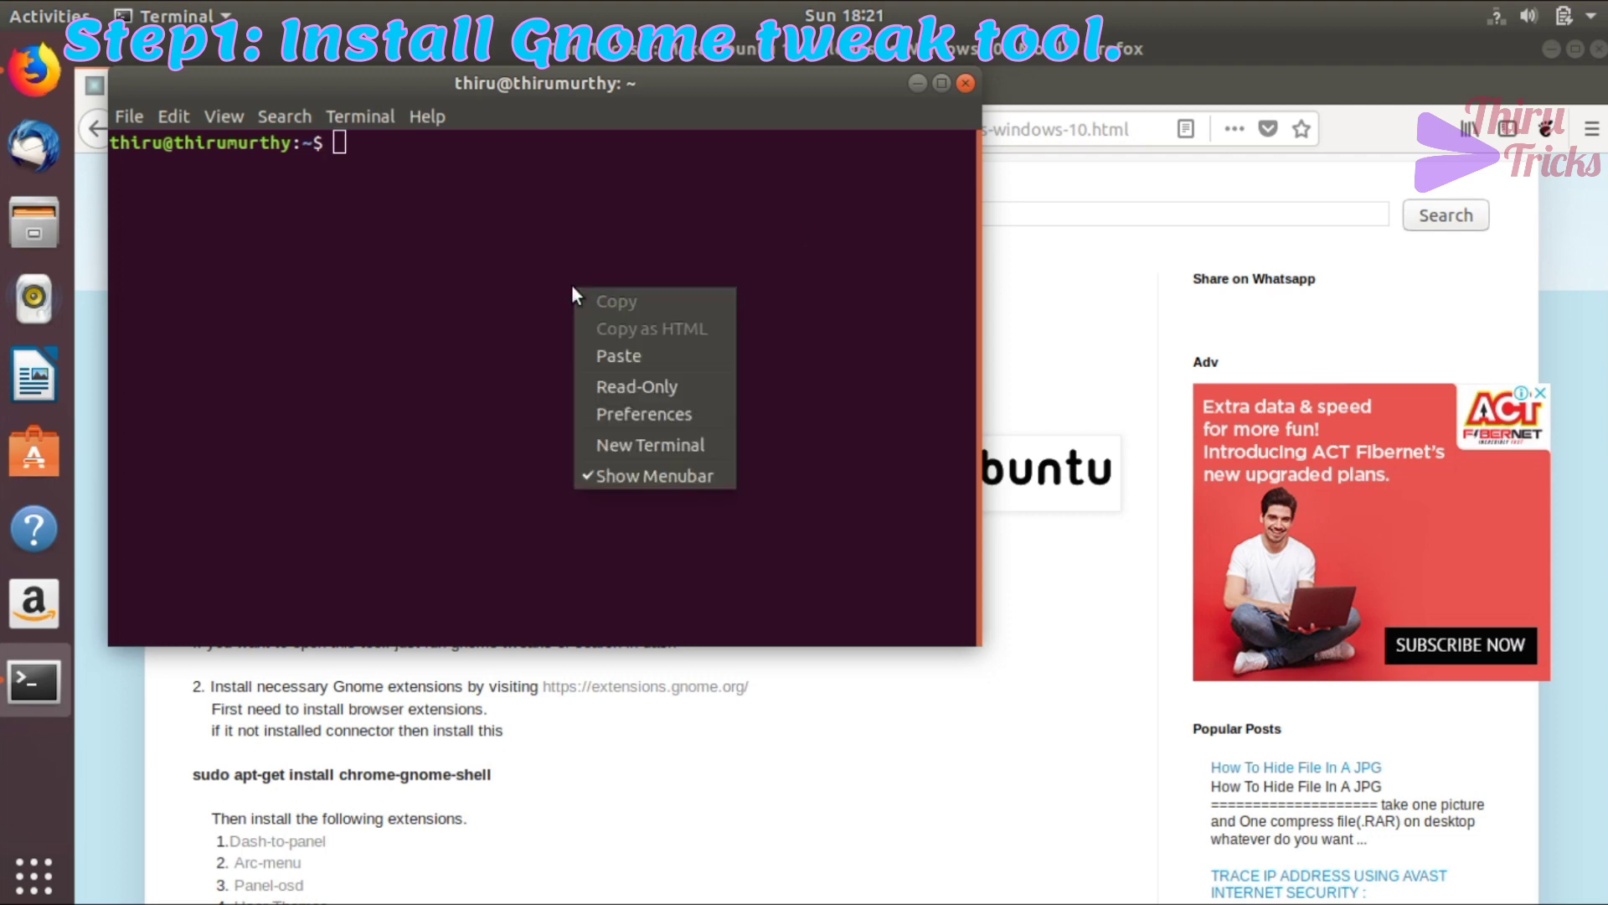
click(660, 370)
key(Return)
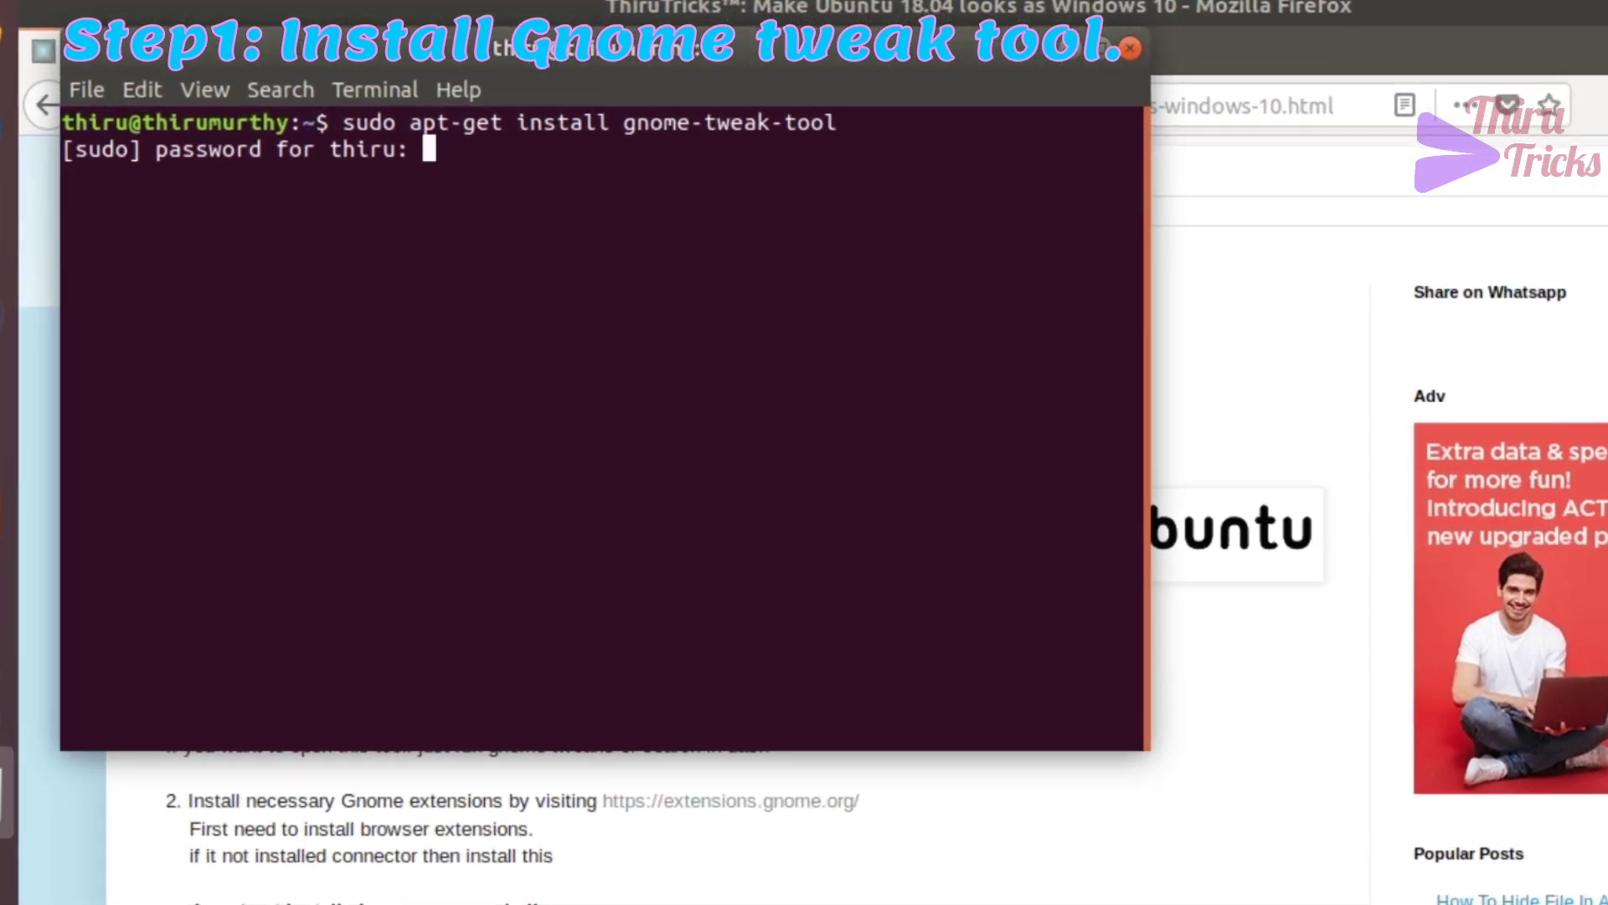
key(Return)
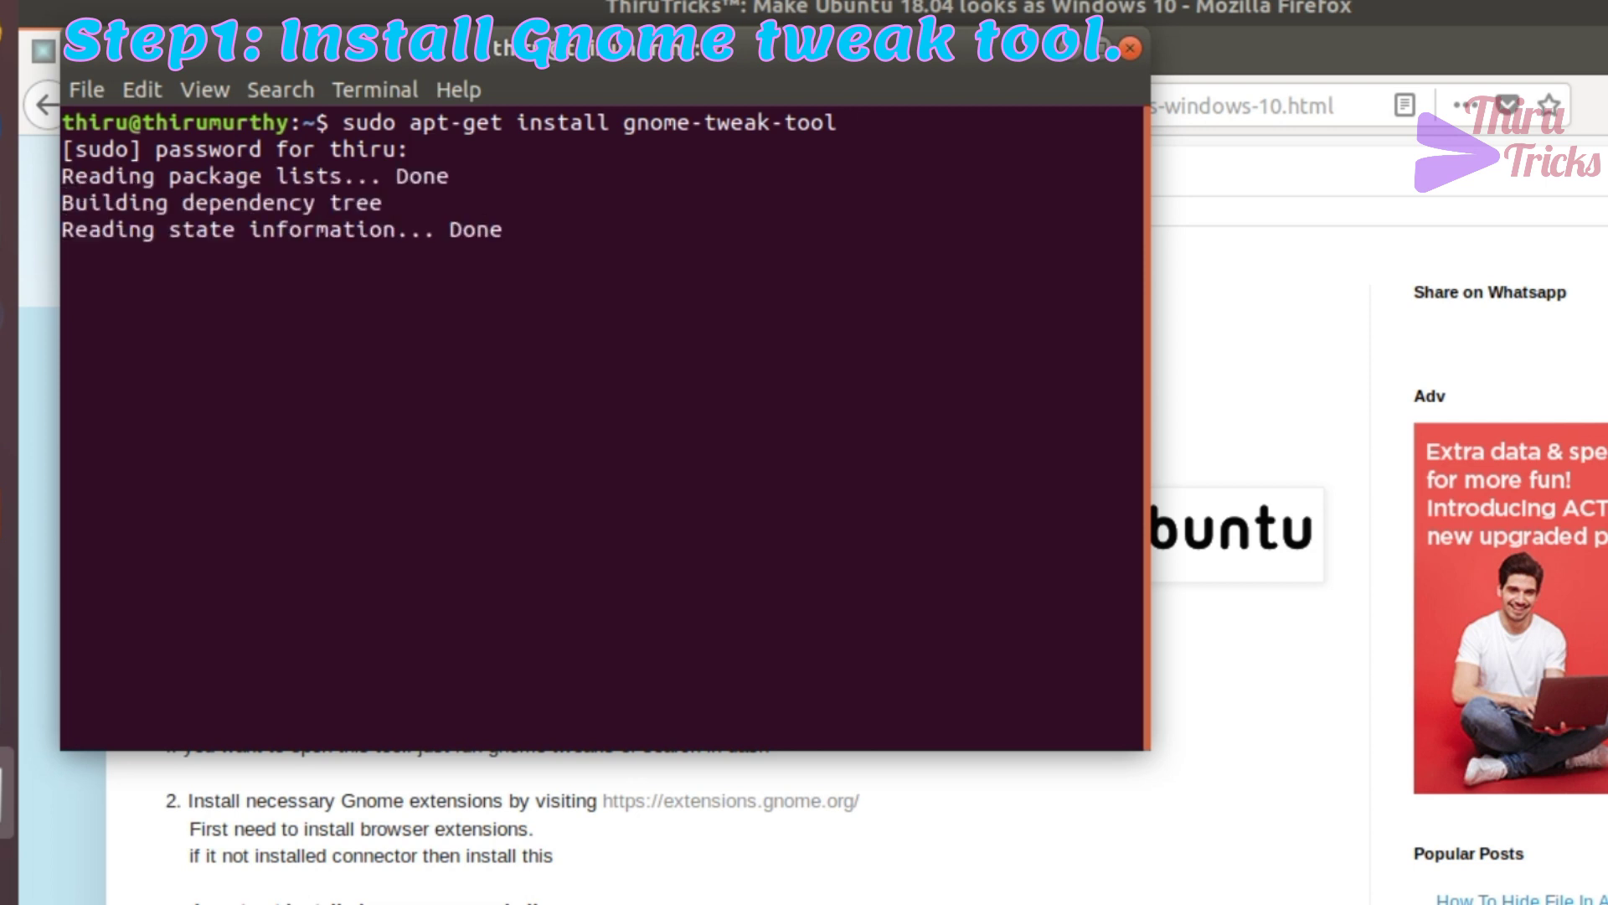
text(y)
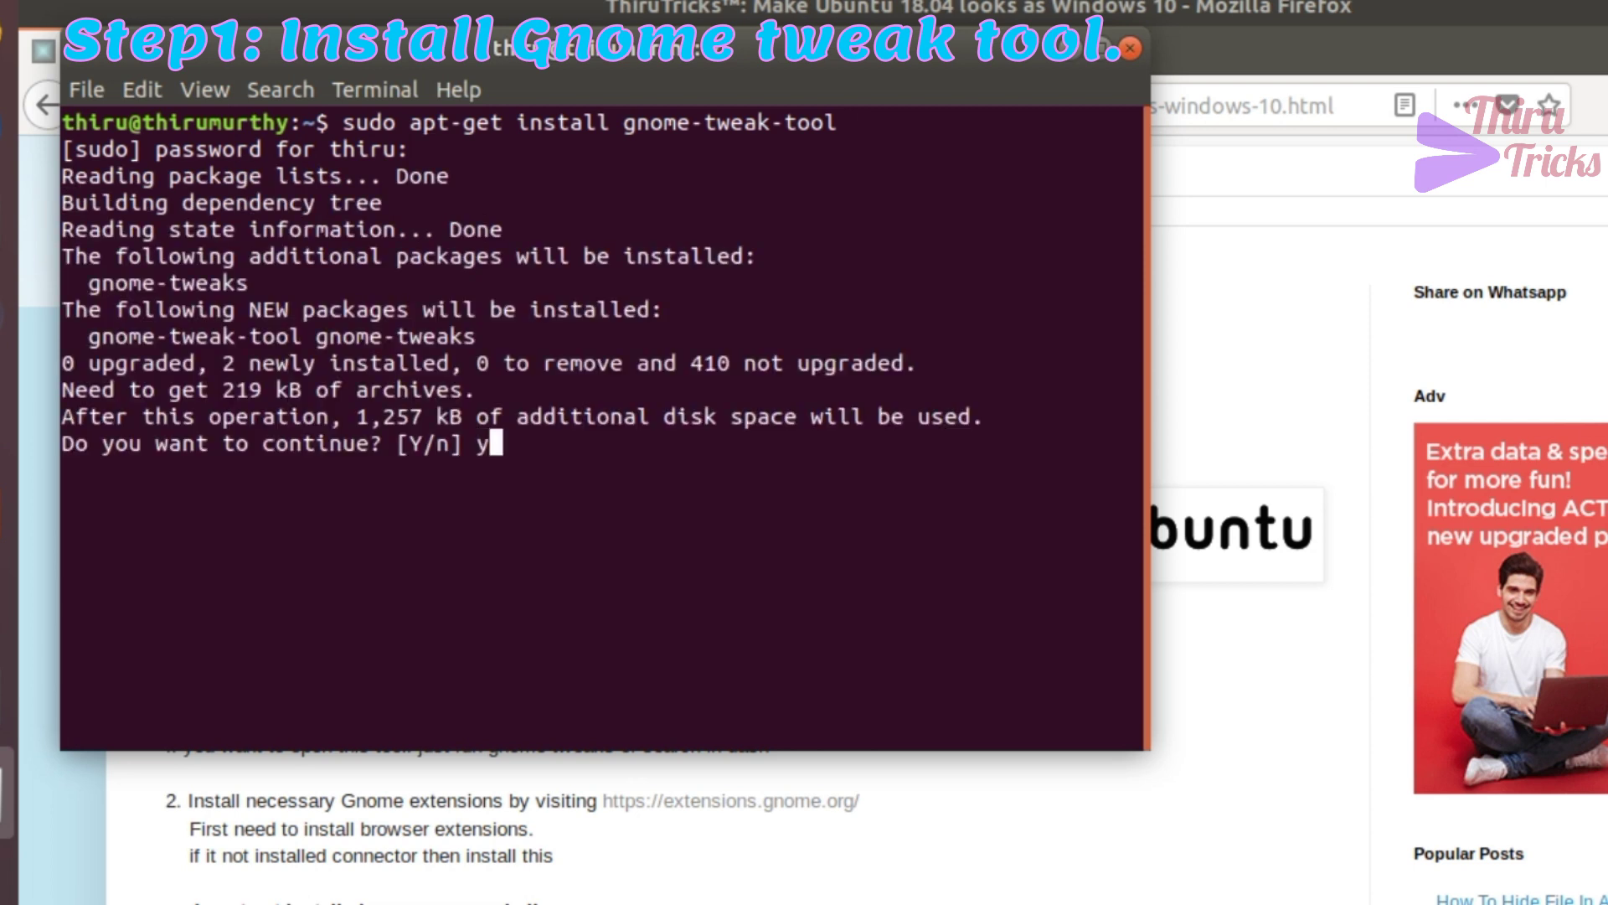
key(Return)
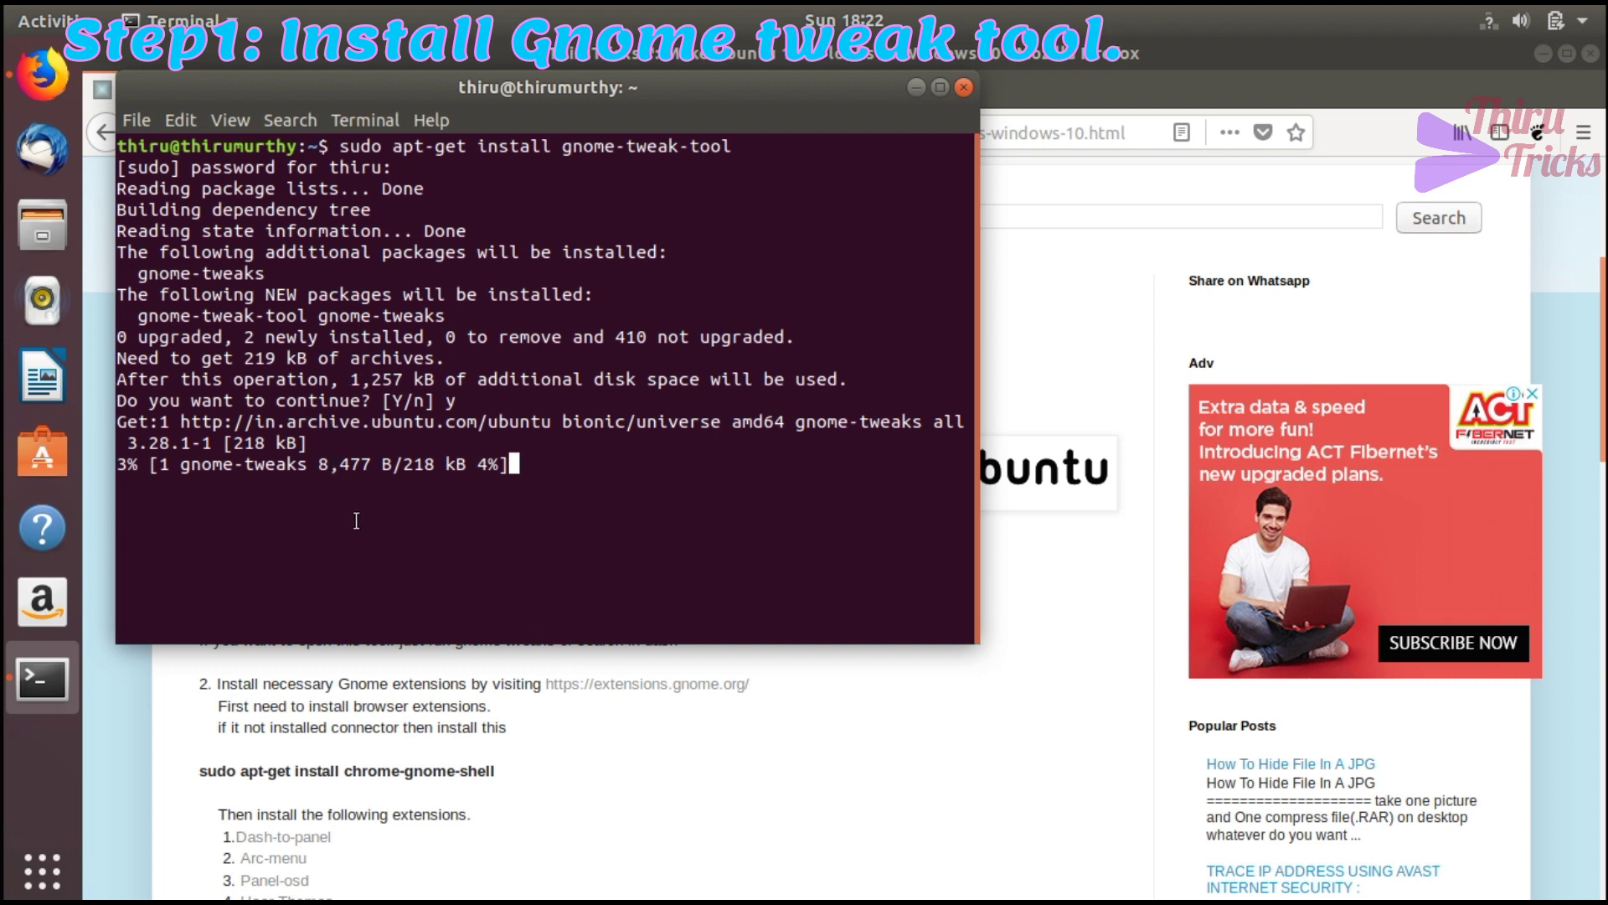
Highlight the 218 kB download size, then move the terminal window down and right.
drag(408, 469, 469, 469)
click(418, 382)
drag(305, 92, 520, 171)
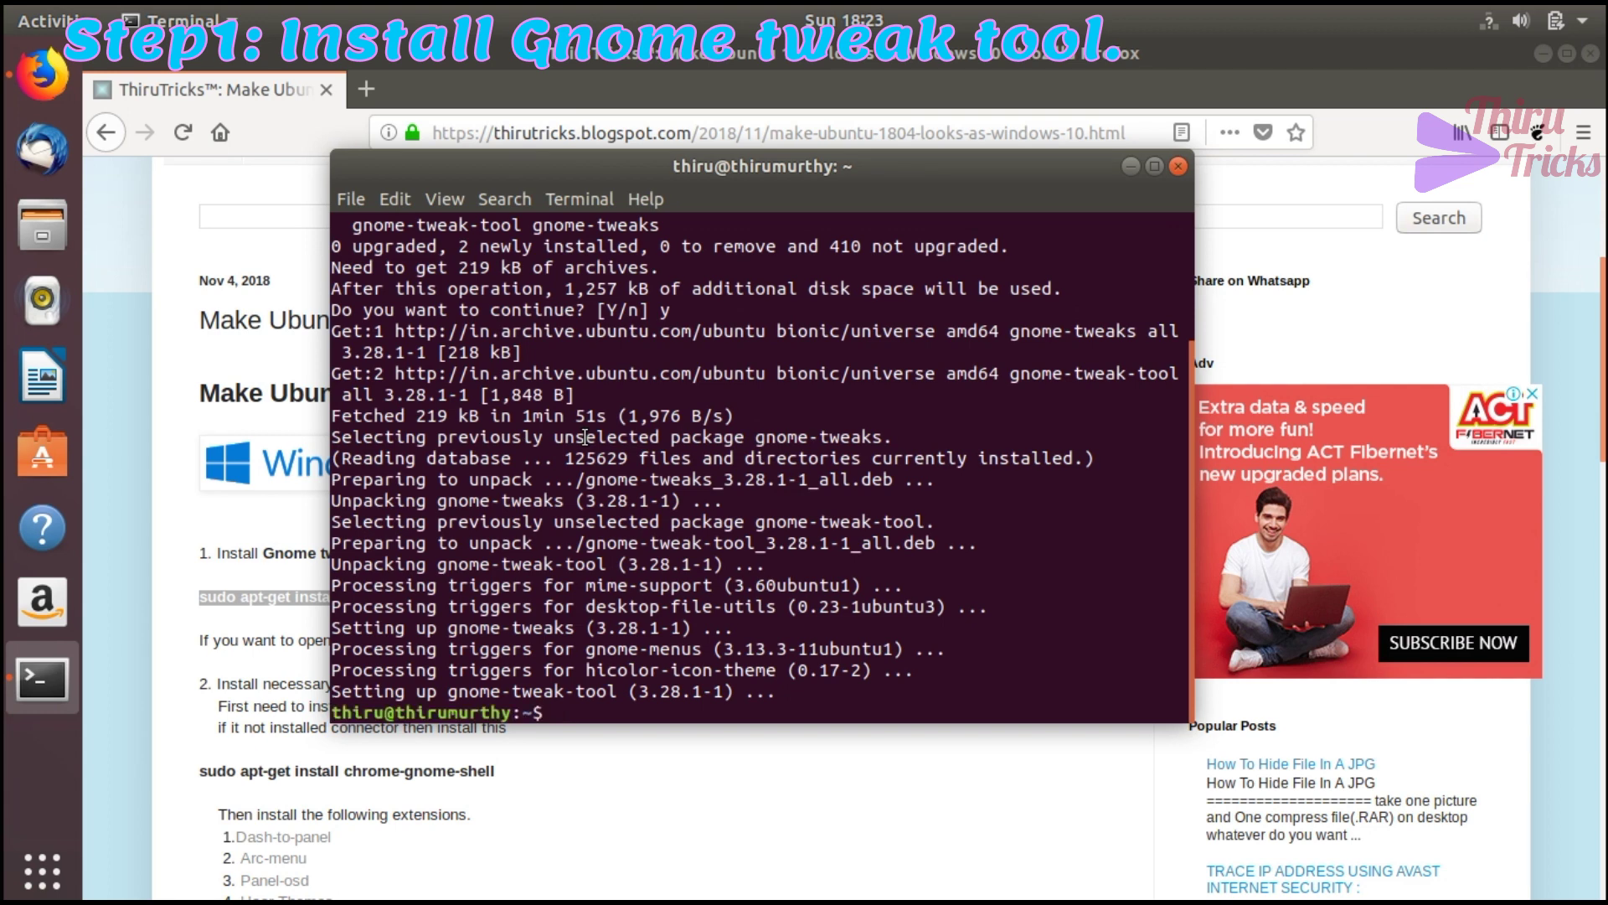
Open extensions.gnome.org from the tutorial in a background tab, view it, then close it.
click(206, 729)
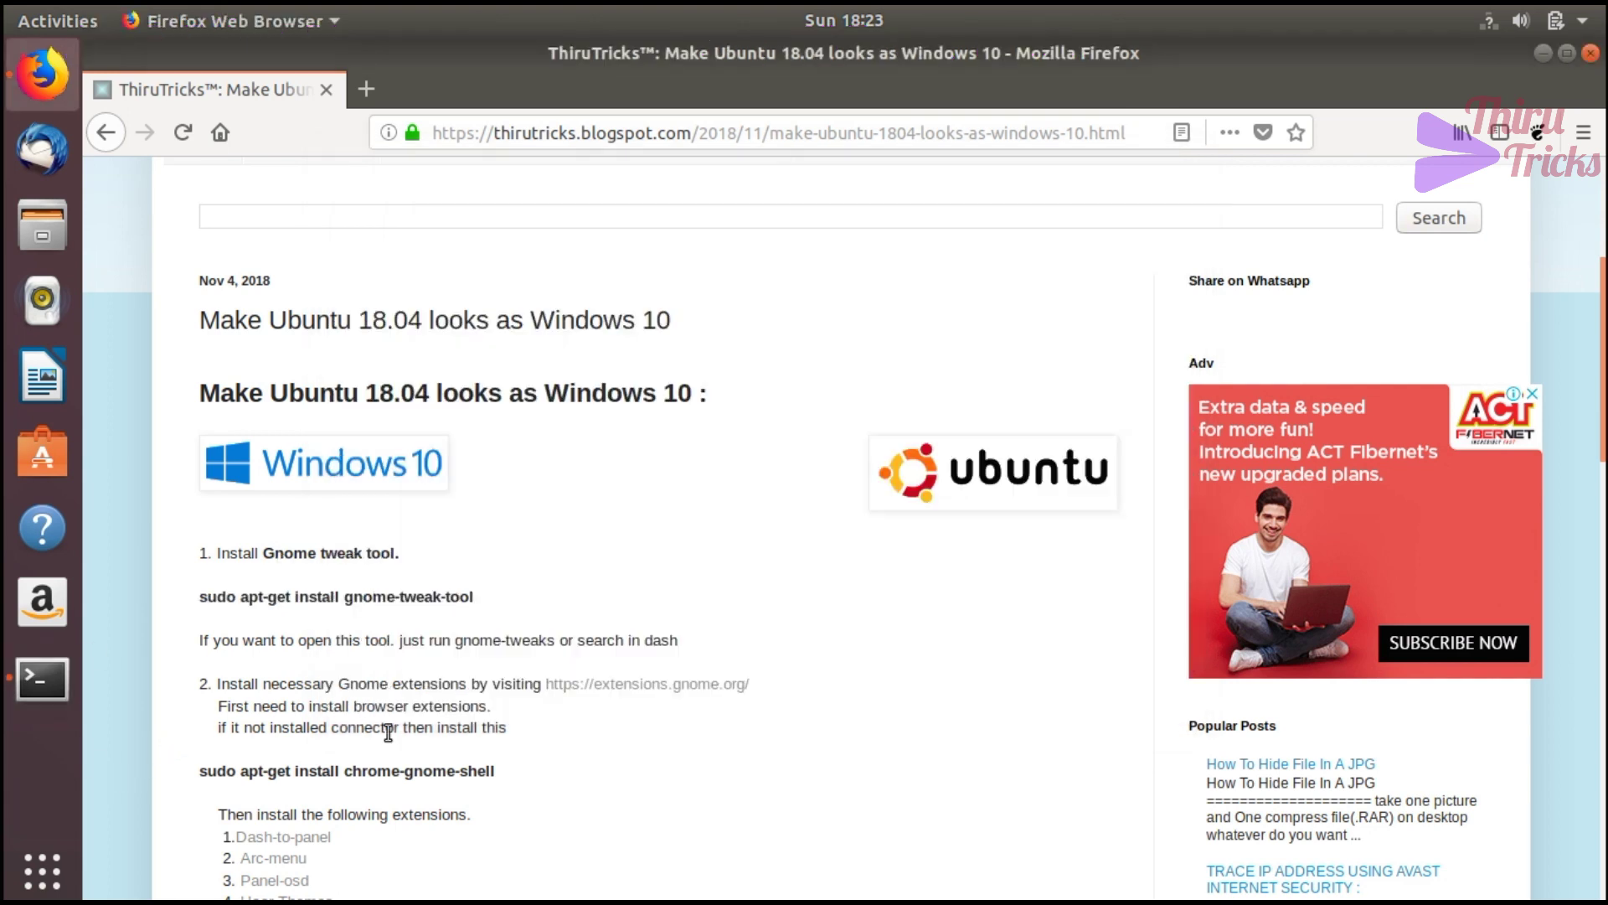
middle_click(674, 685)
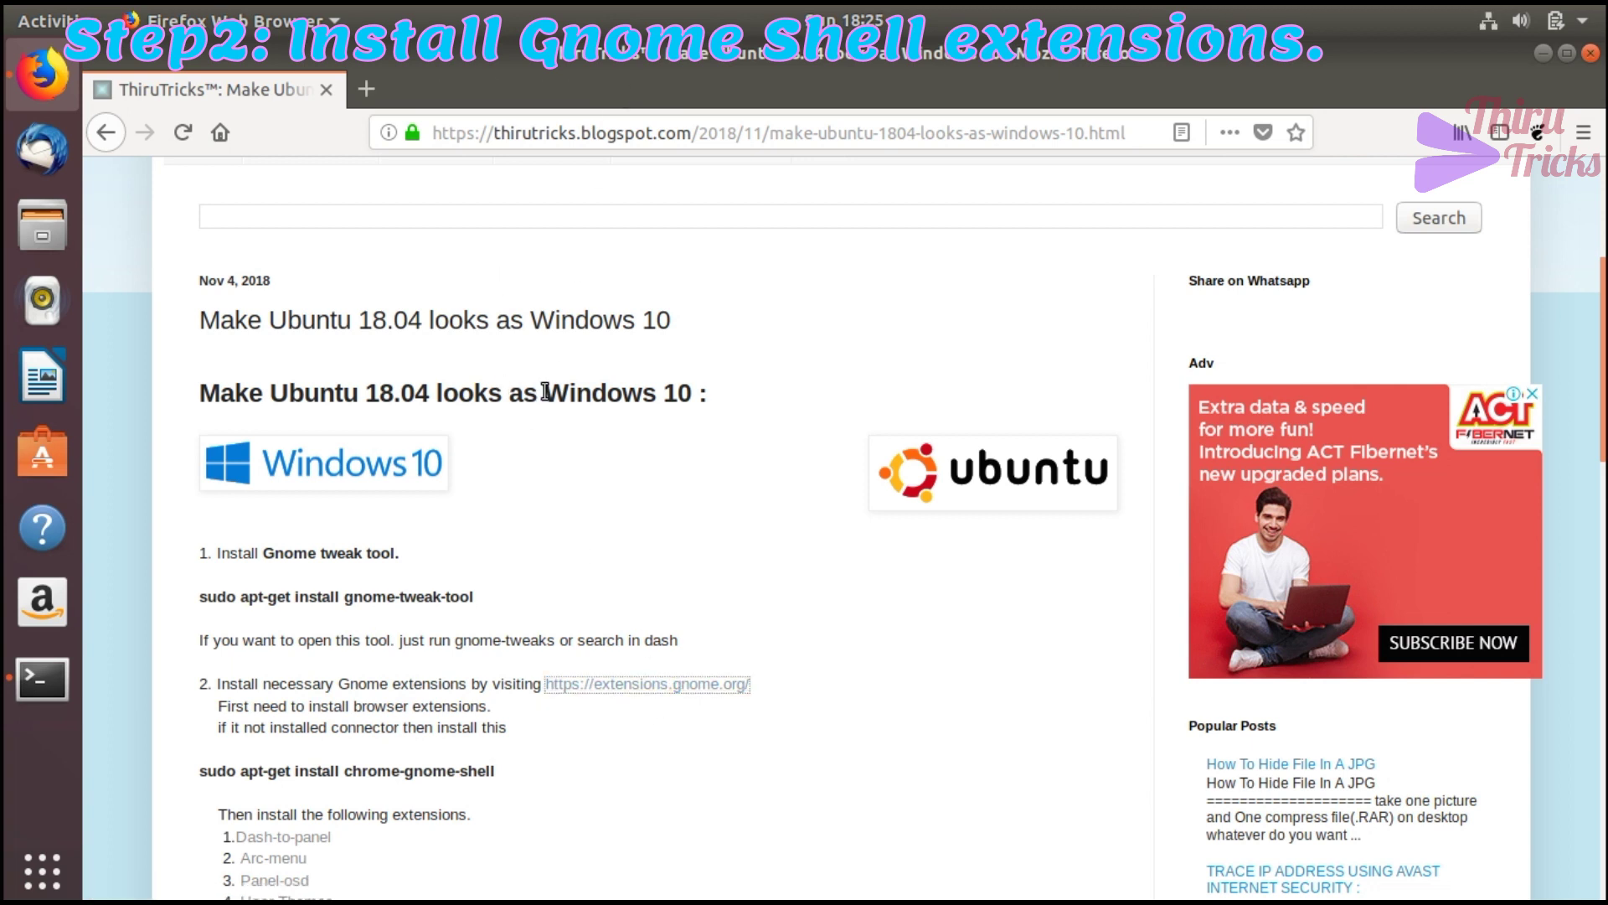
middle_click(657, 684)
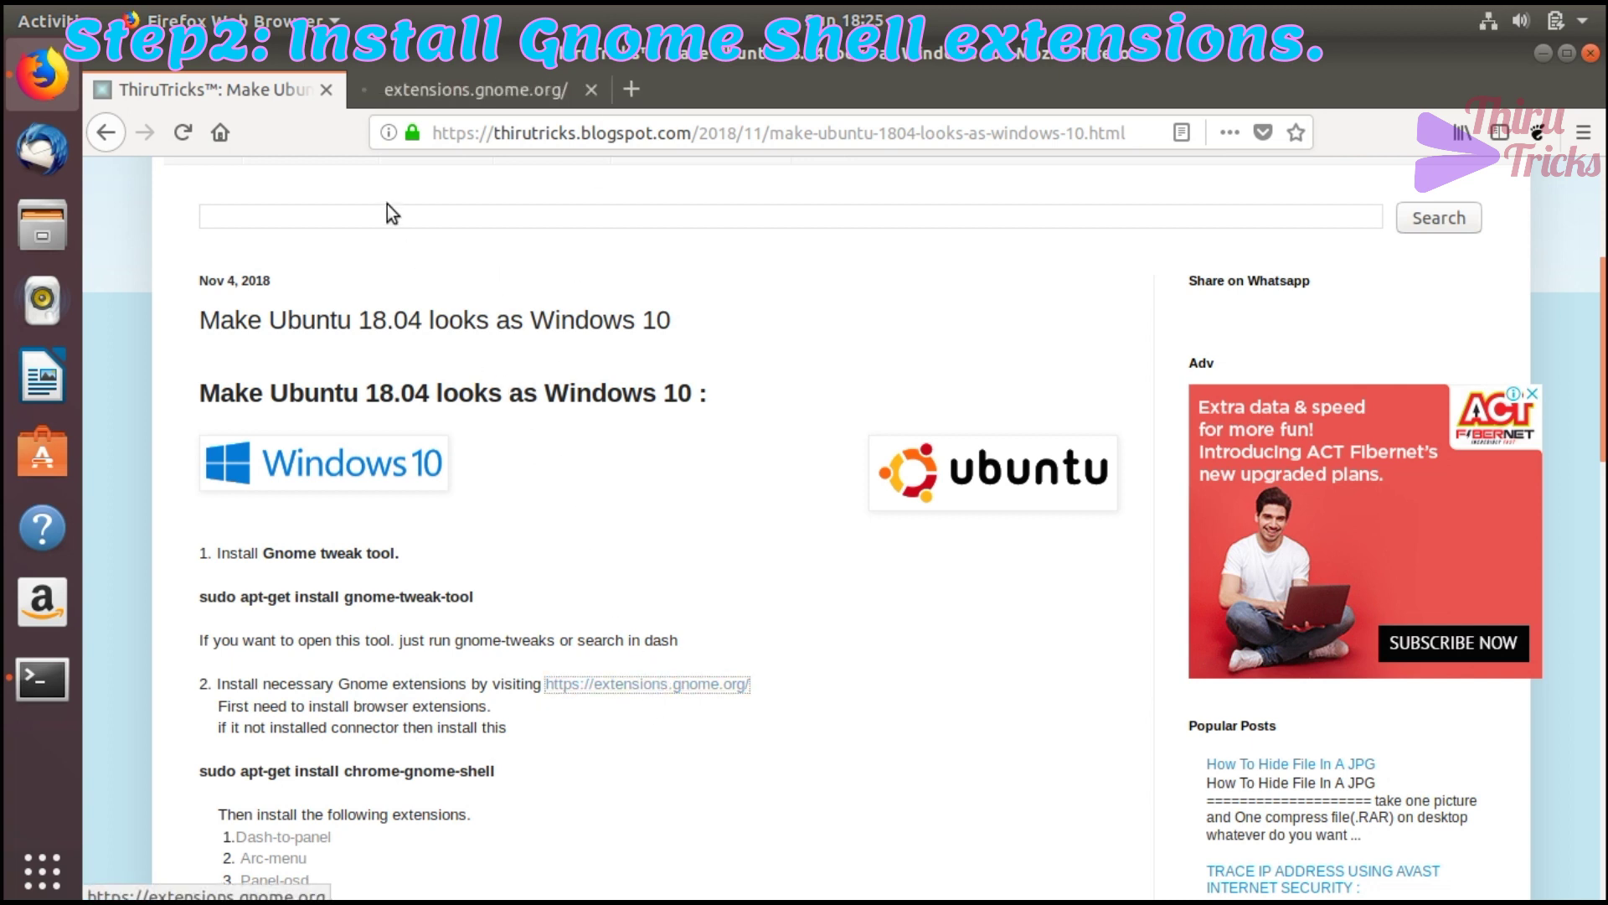
click(491, 93)
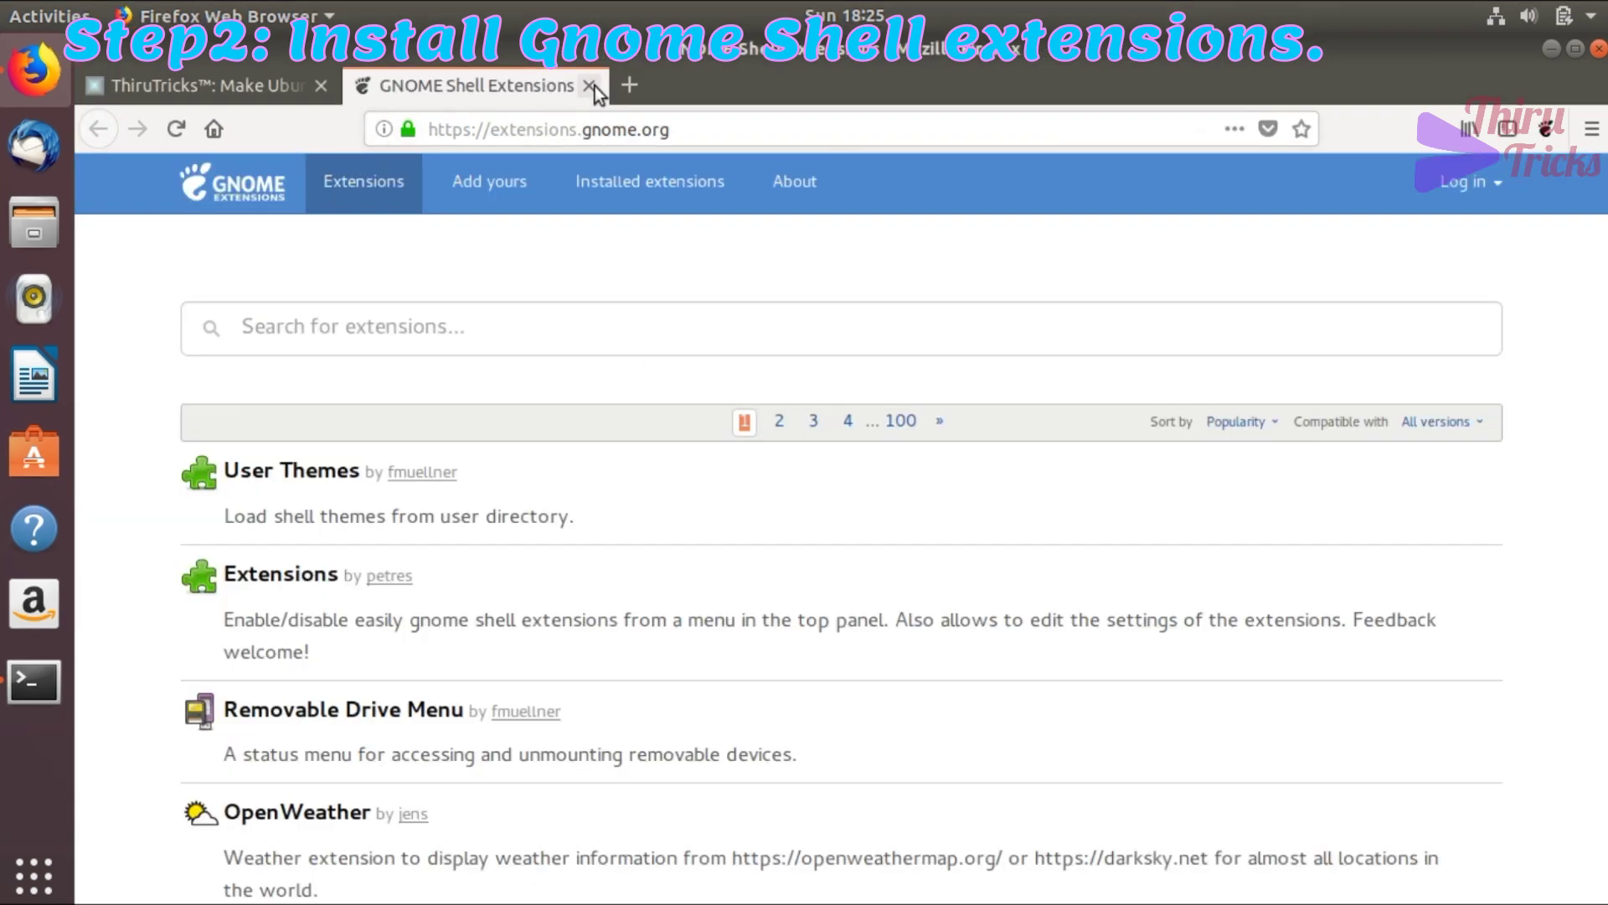
click(590, 85)
Open the Dash-to-panel, Arc-menu, Panel-osd and User Themes extension pages from the blog.
scroll(120, 611, down, 3)
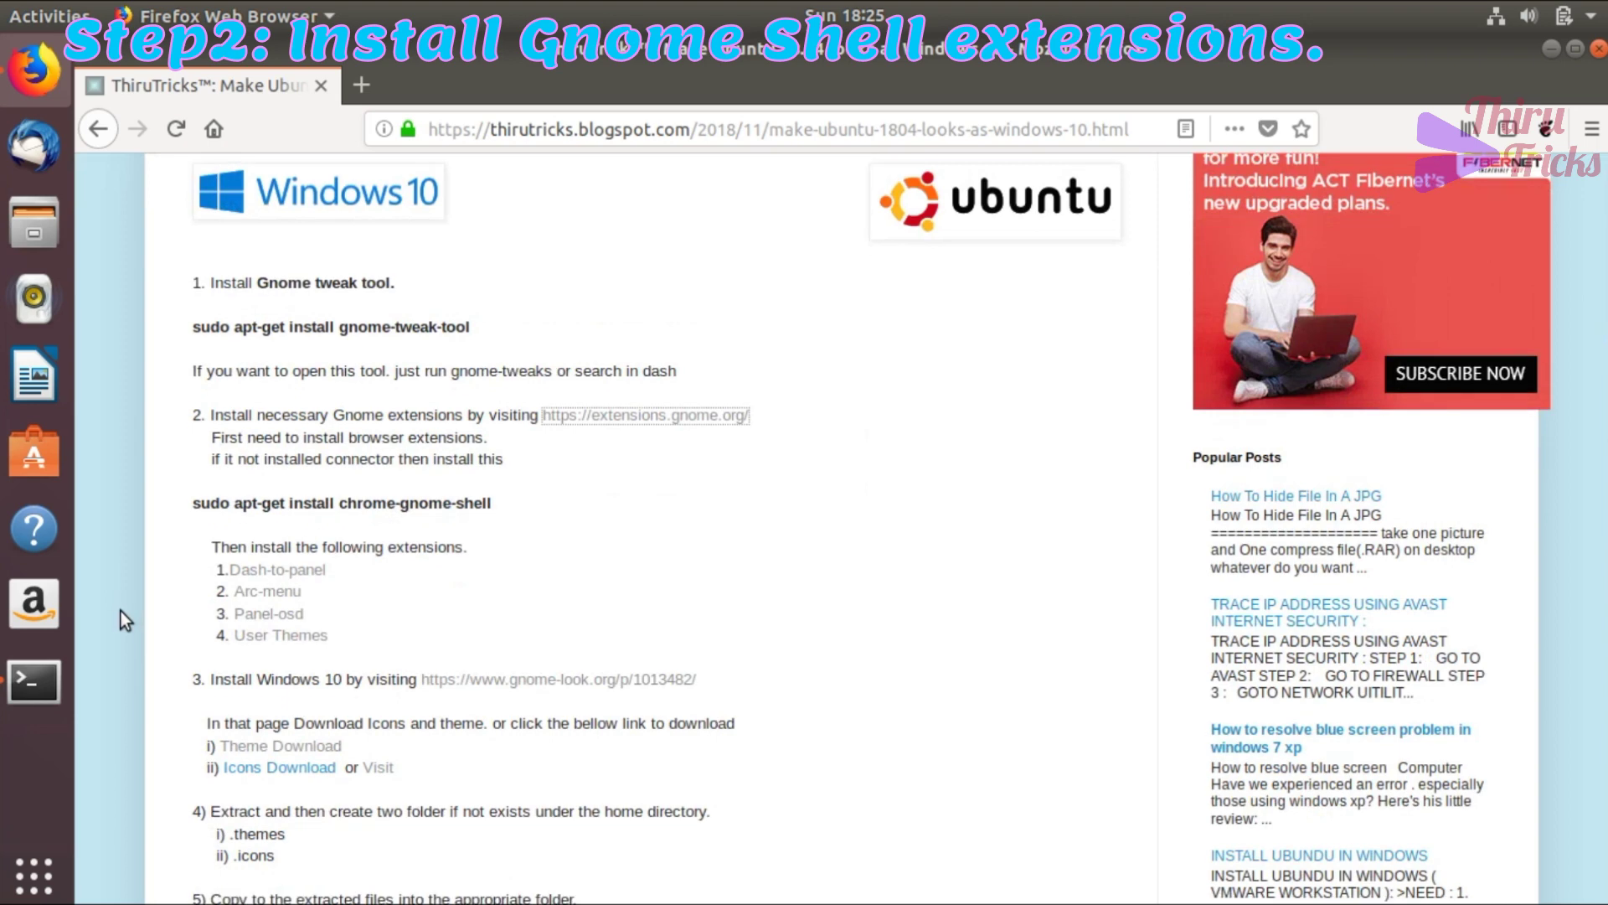
click(279, 572)
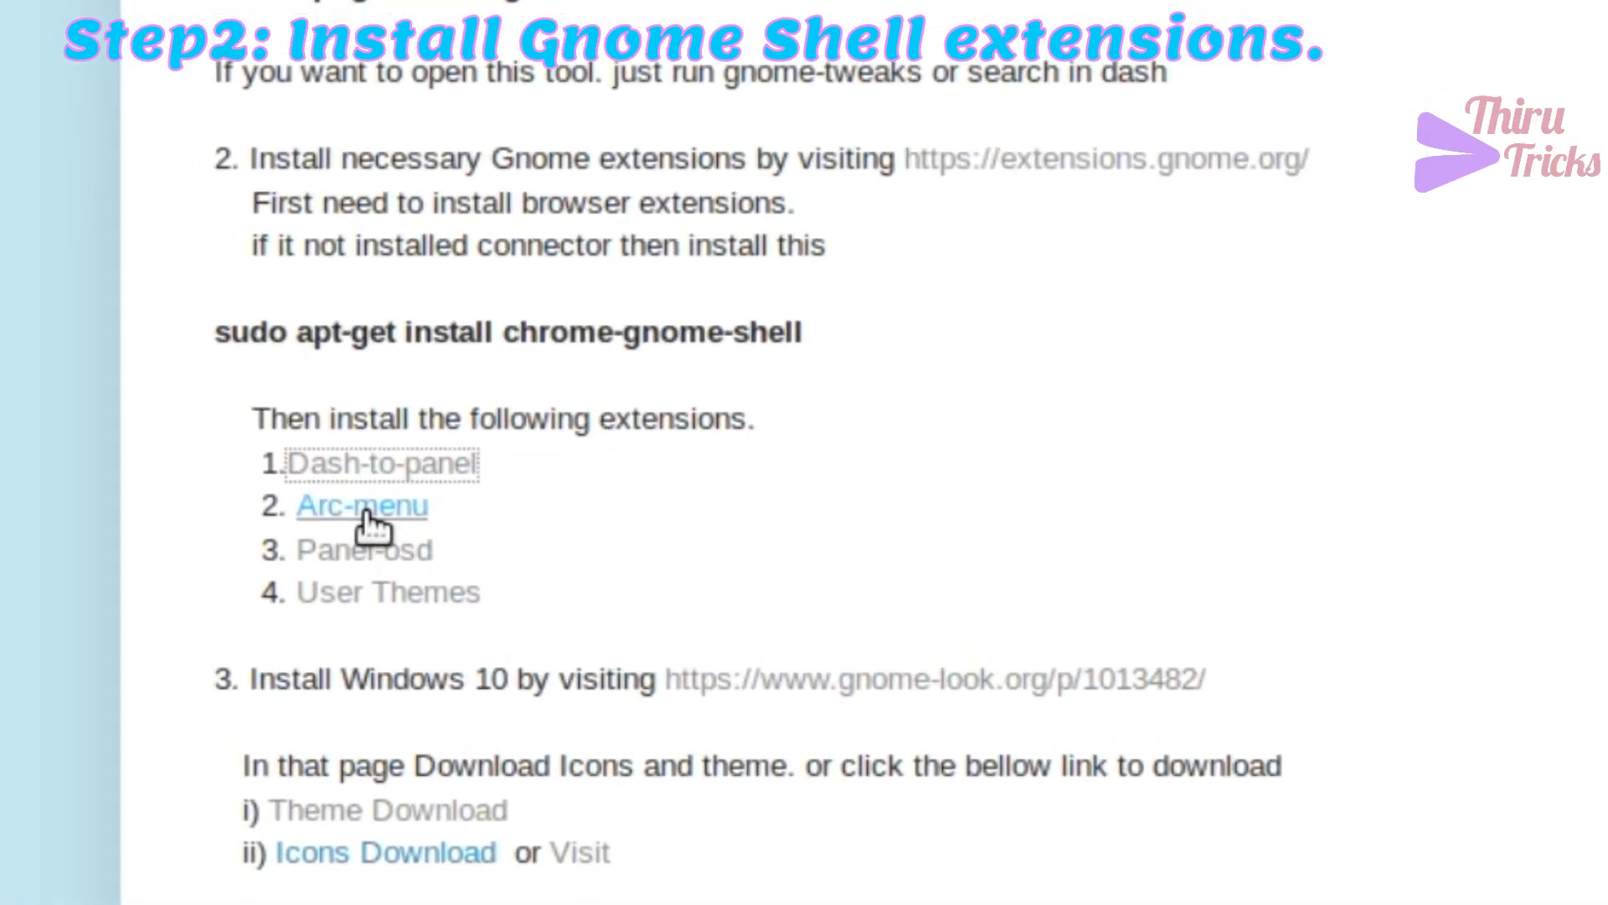
click(364, 513)
click(377, 550)
click(388, 593)
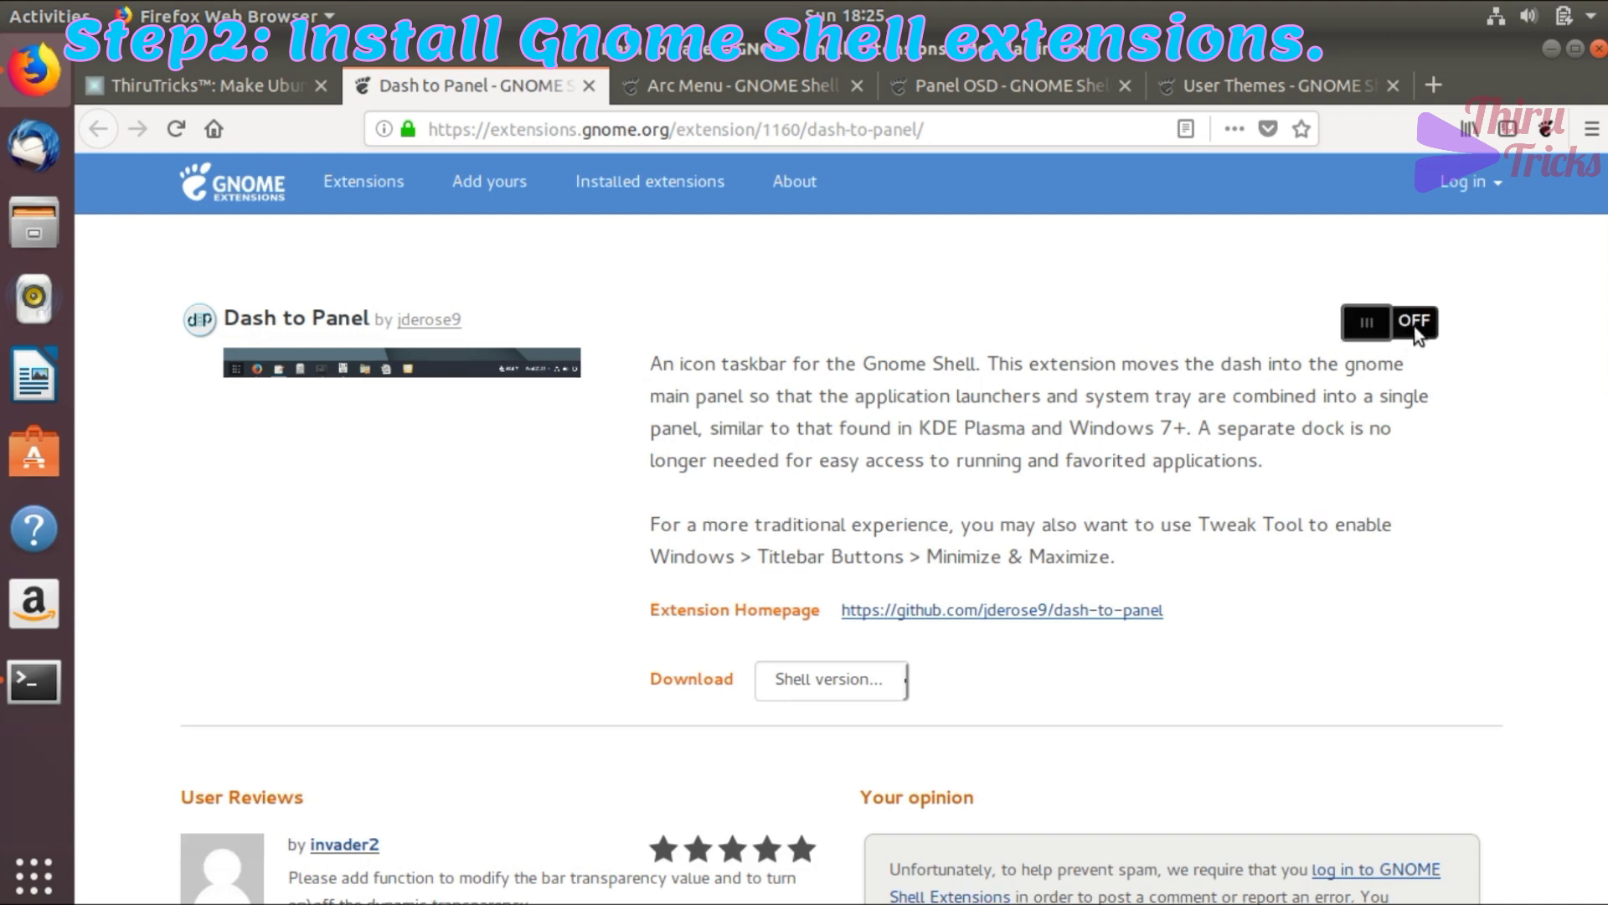
Switch on and install Dash to Panel and Arc Menu, closing each extension page.
click(1414, 327)
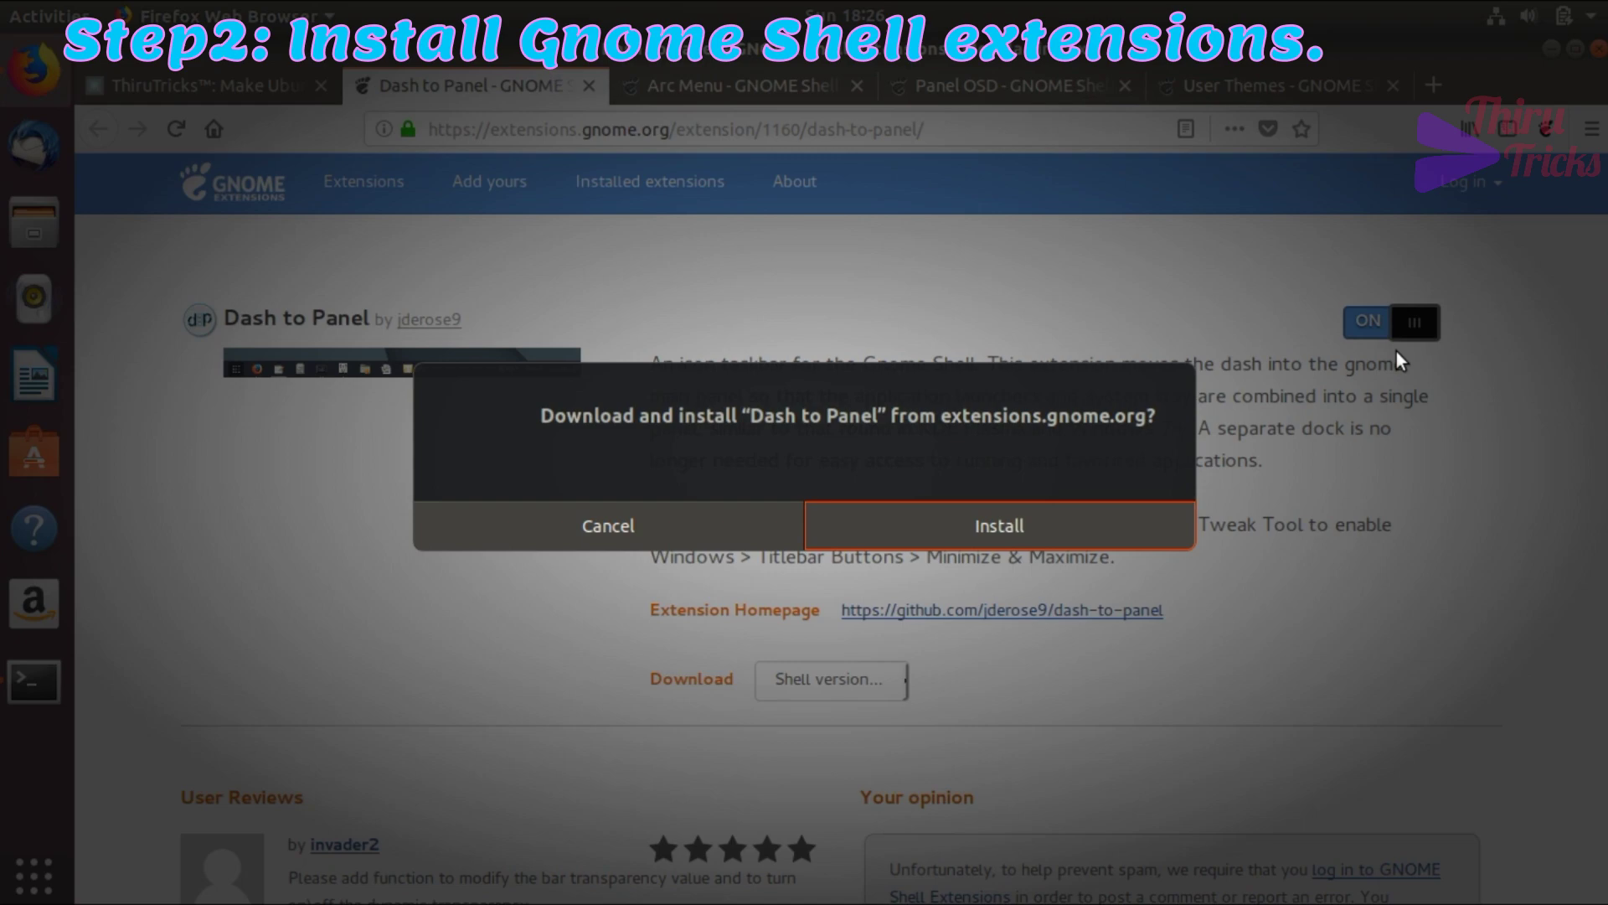
click(1130, 512)
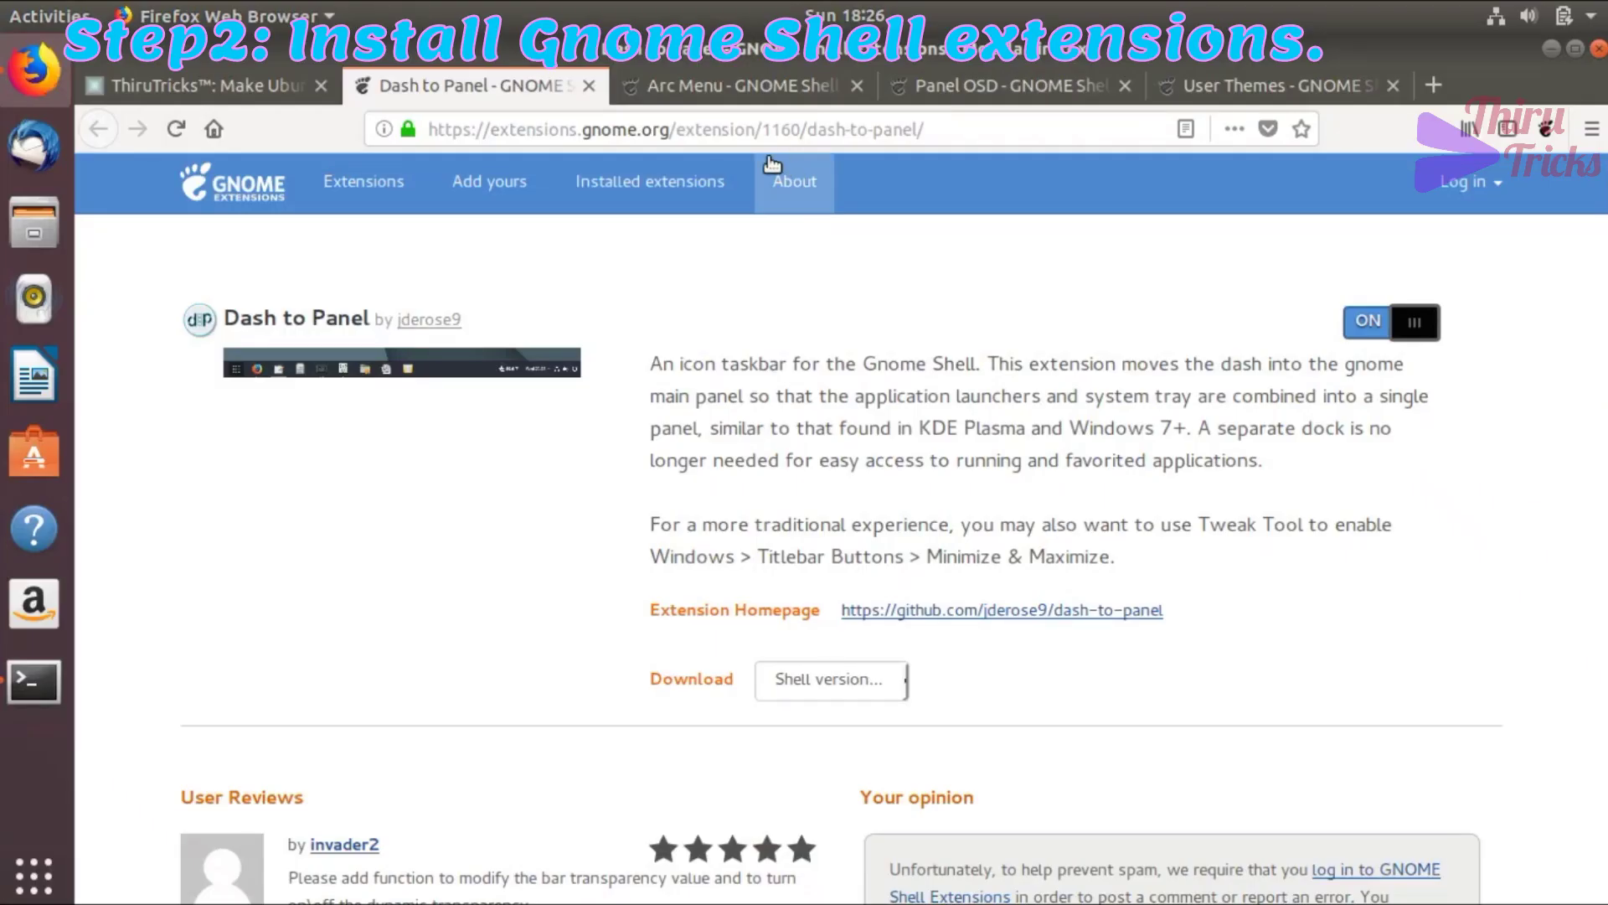
click(590, 87)
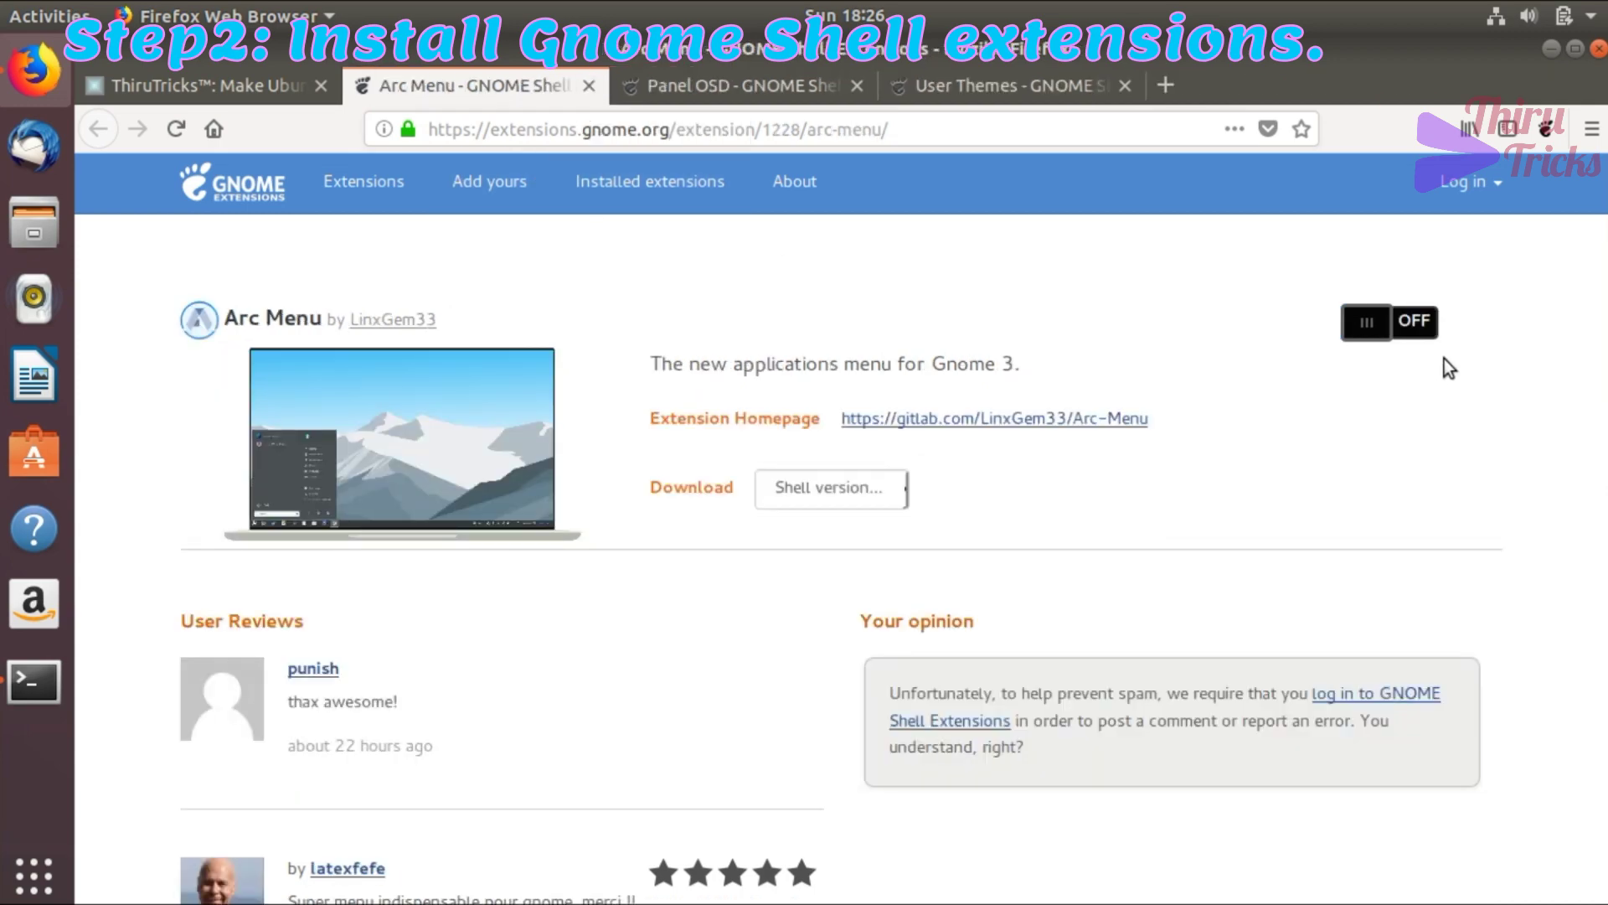
click(1414, 327)
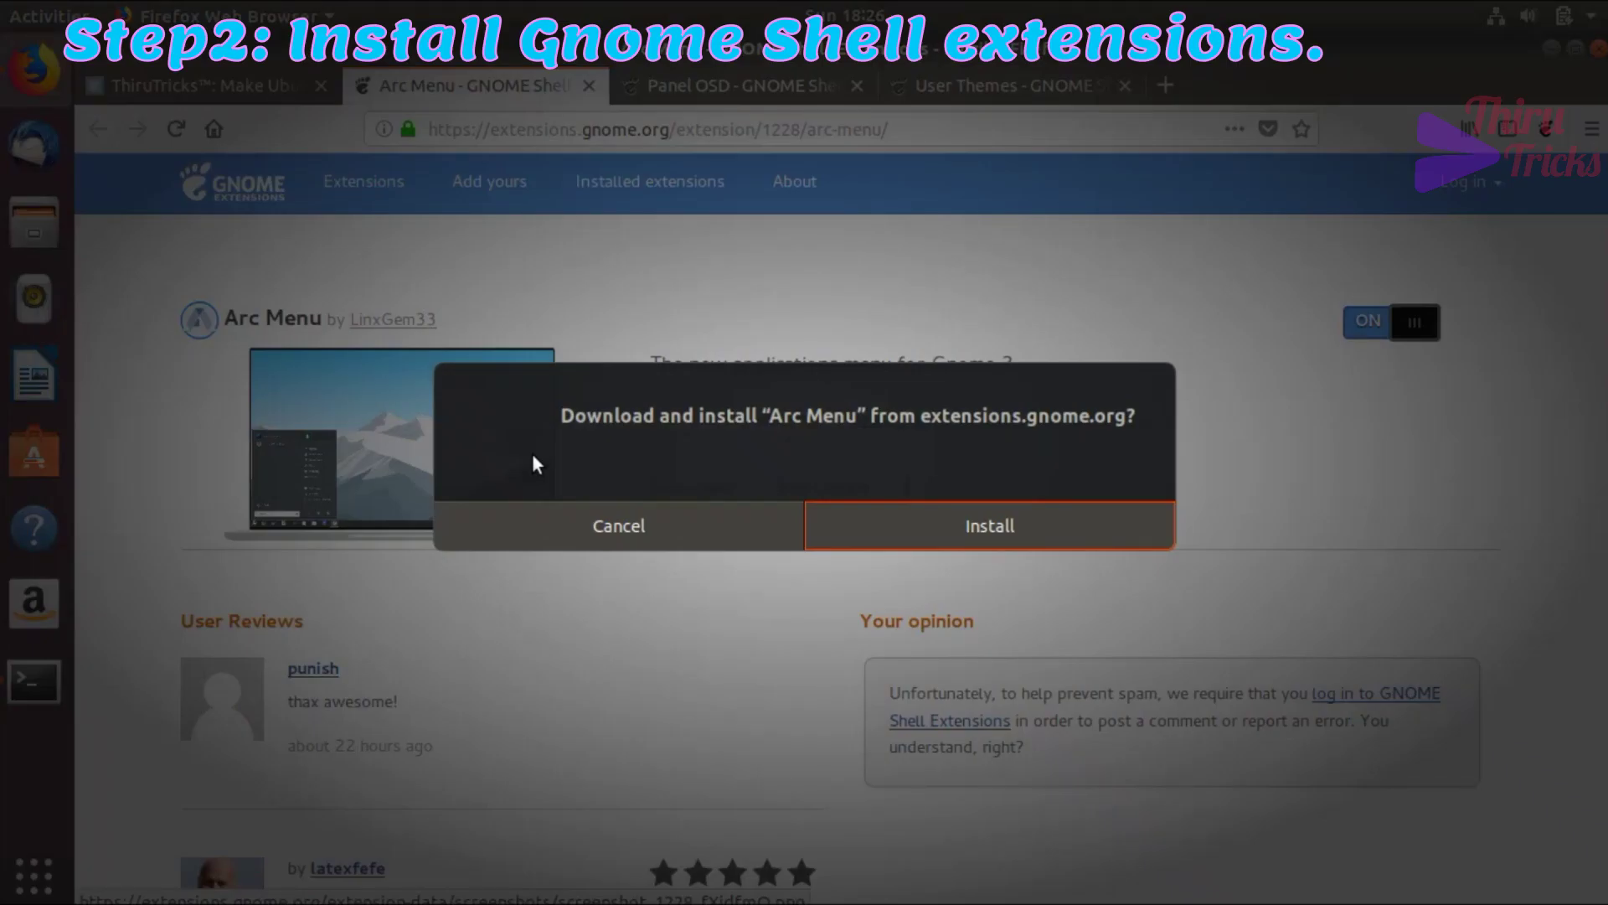
click(892, 518)
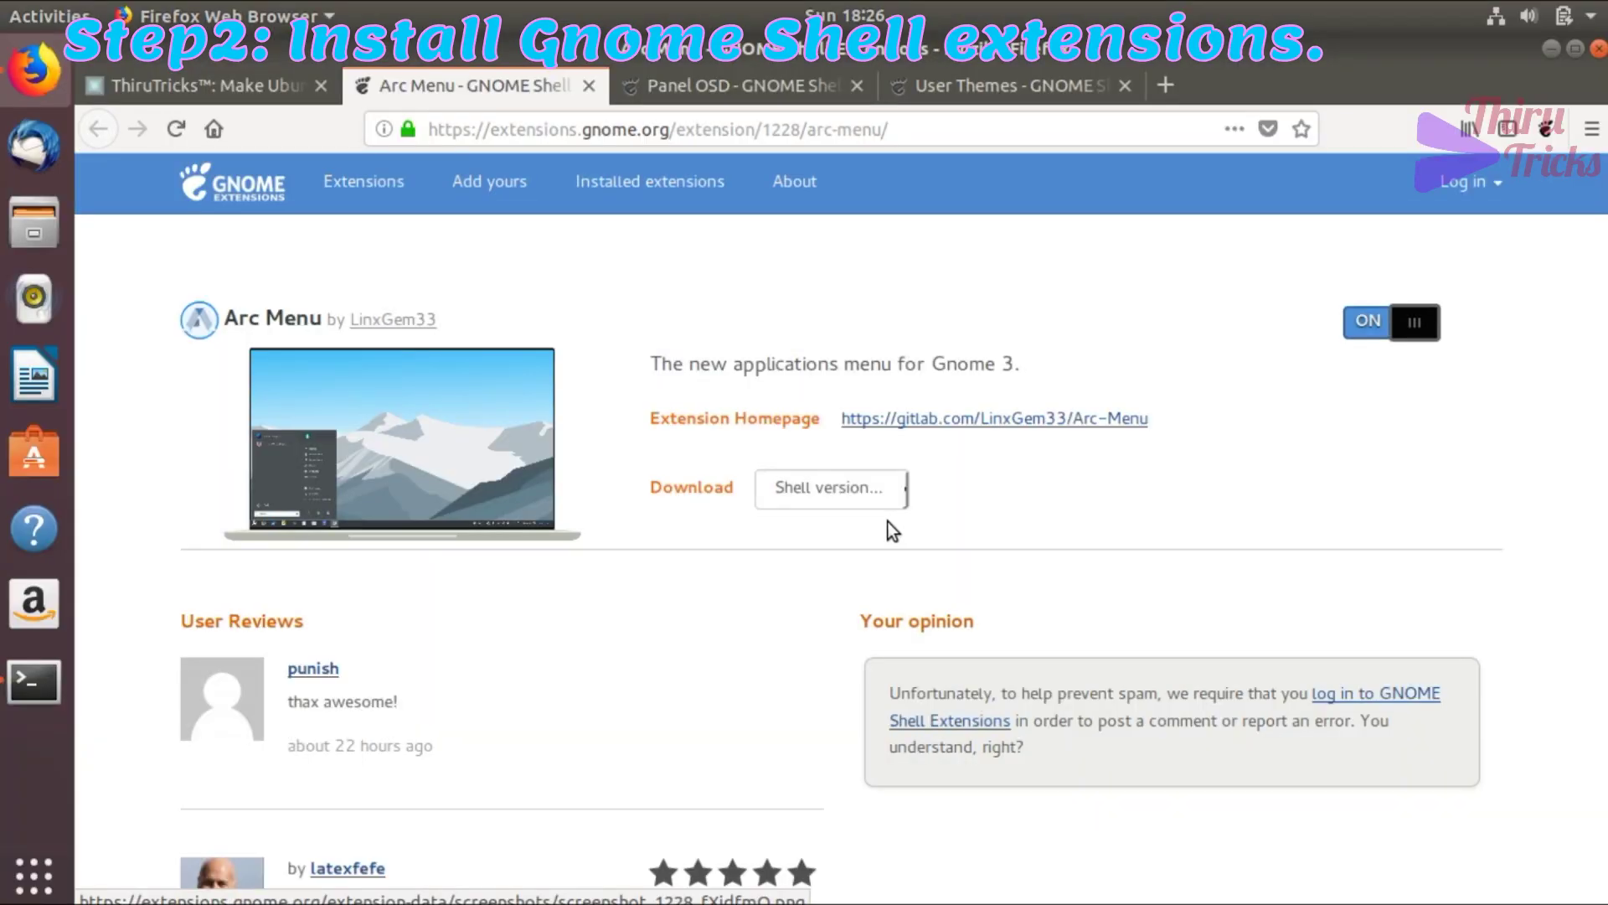
click(590, 86)
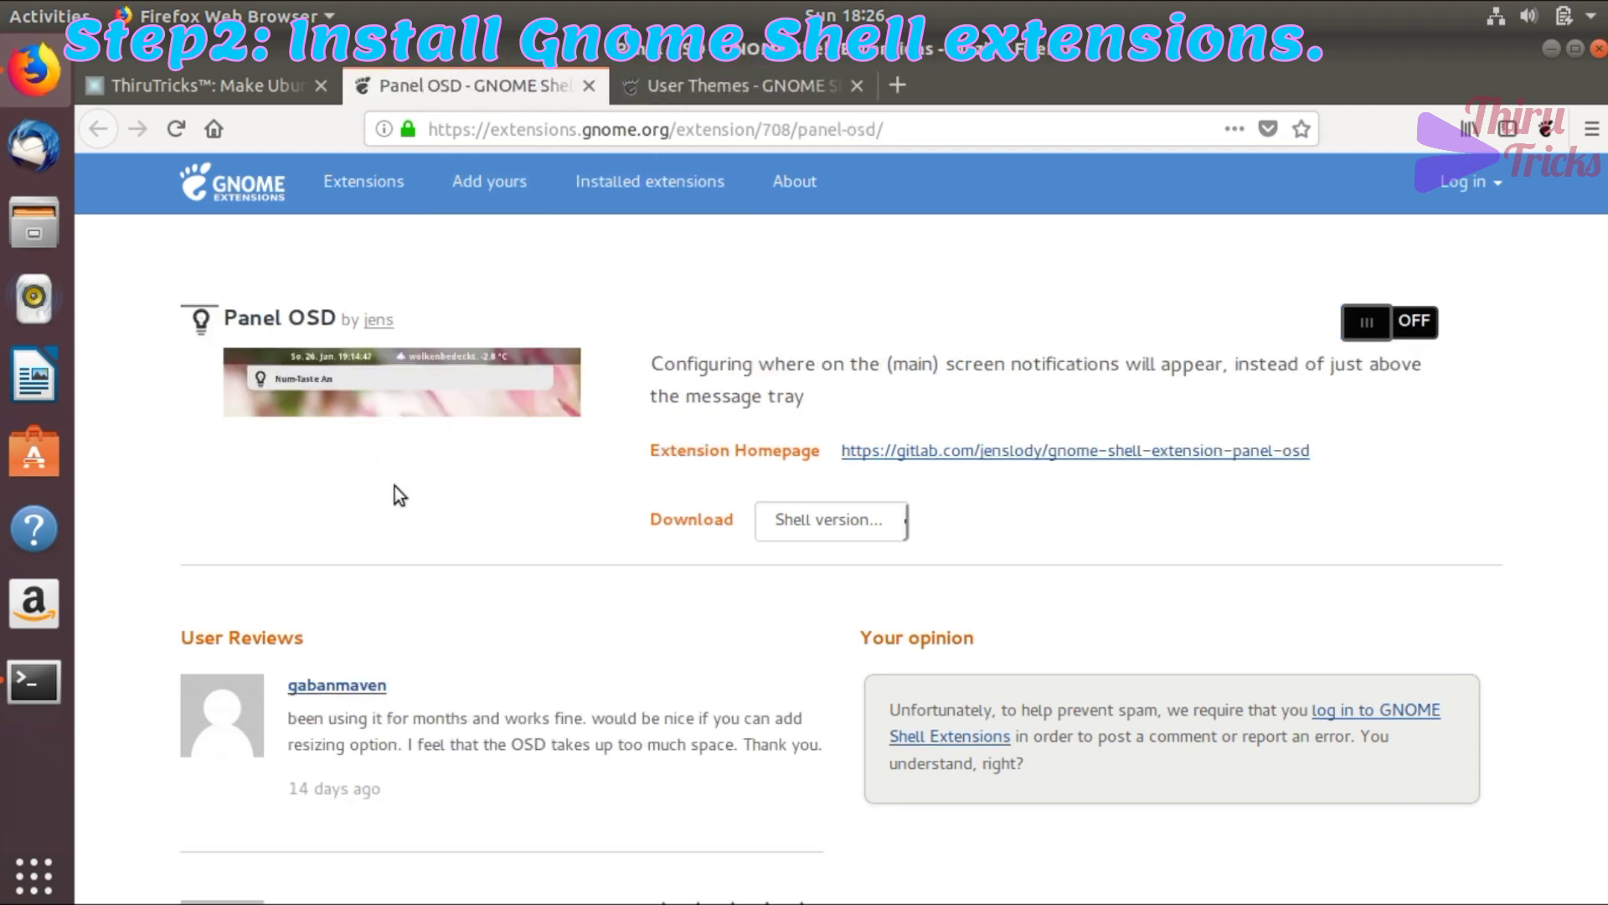
Switch on and install Panel OSD and User Themes, closing each extension page.
click(1416, 323)
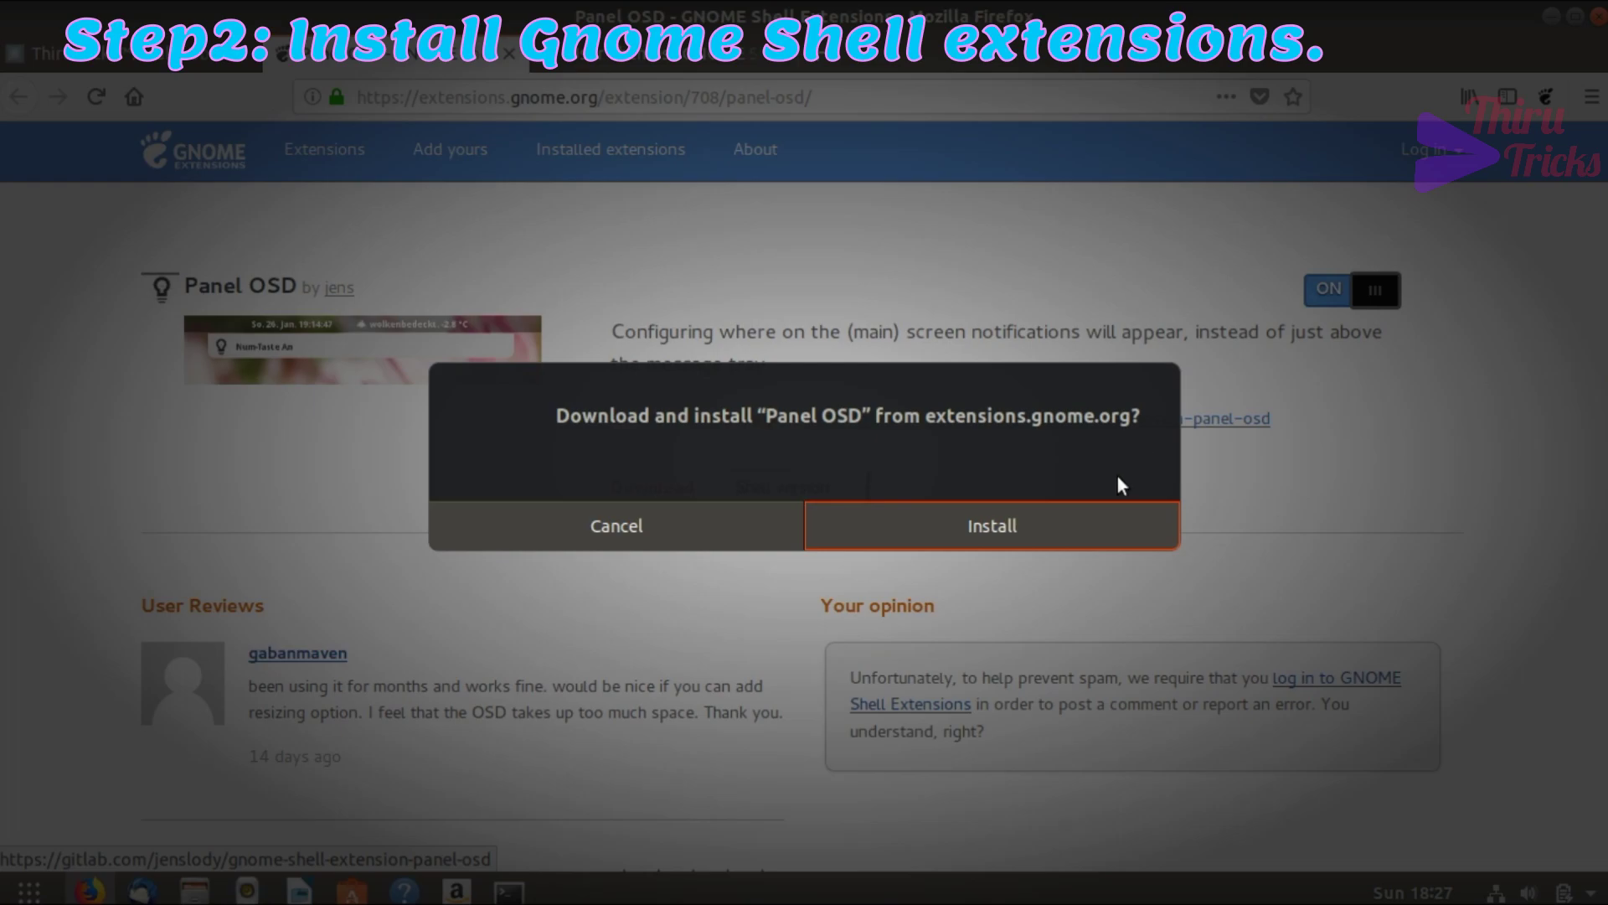
click(1019, 528)
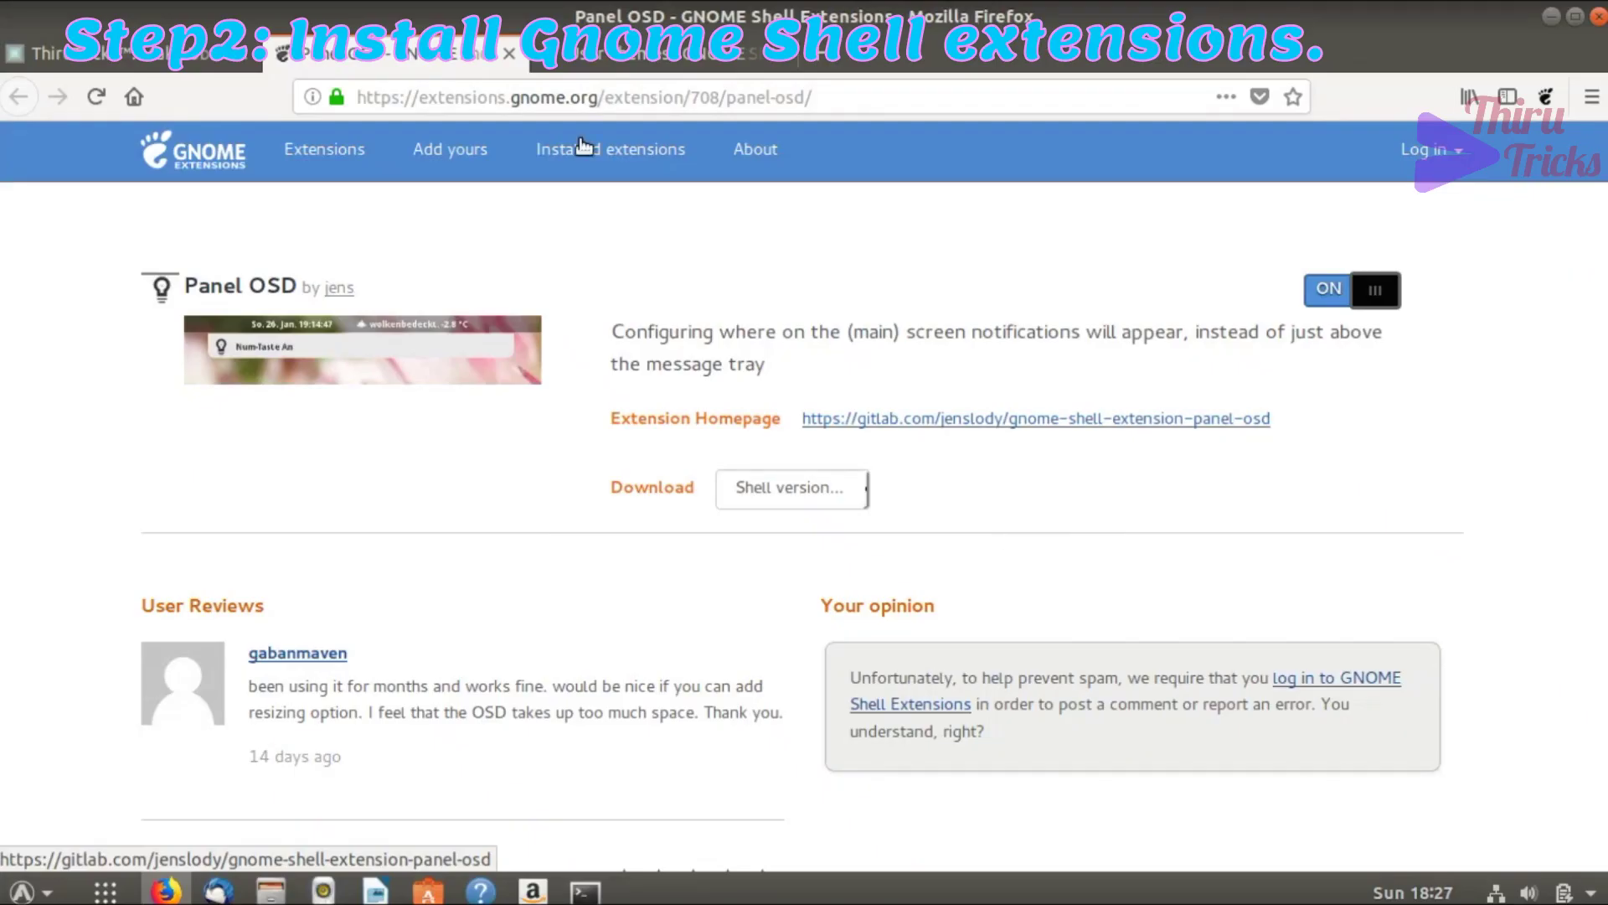
click(508, 54)
click(1370, 291)
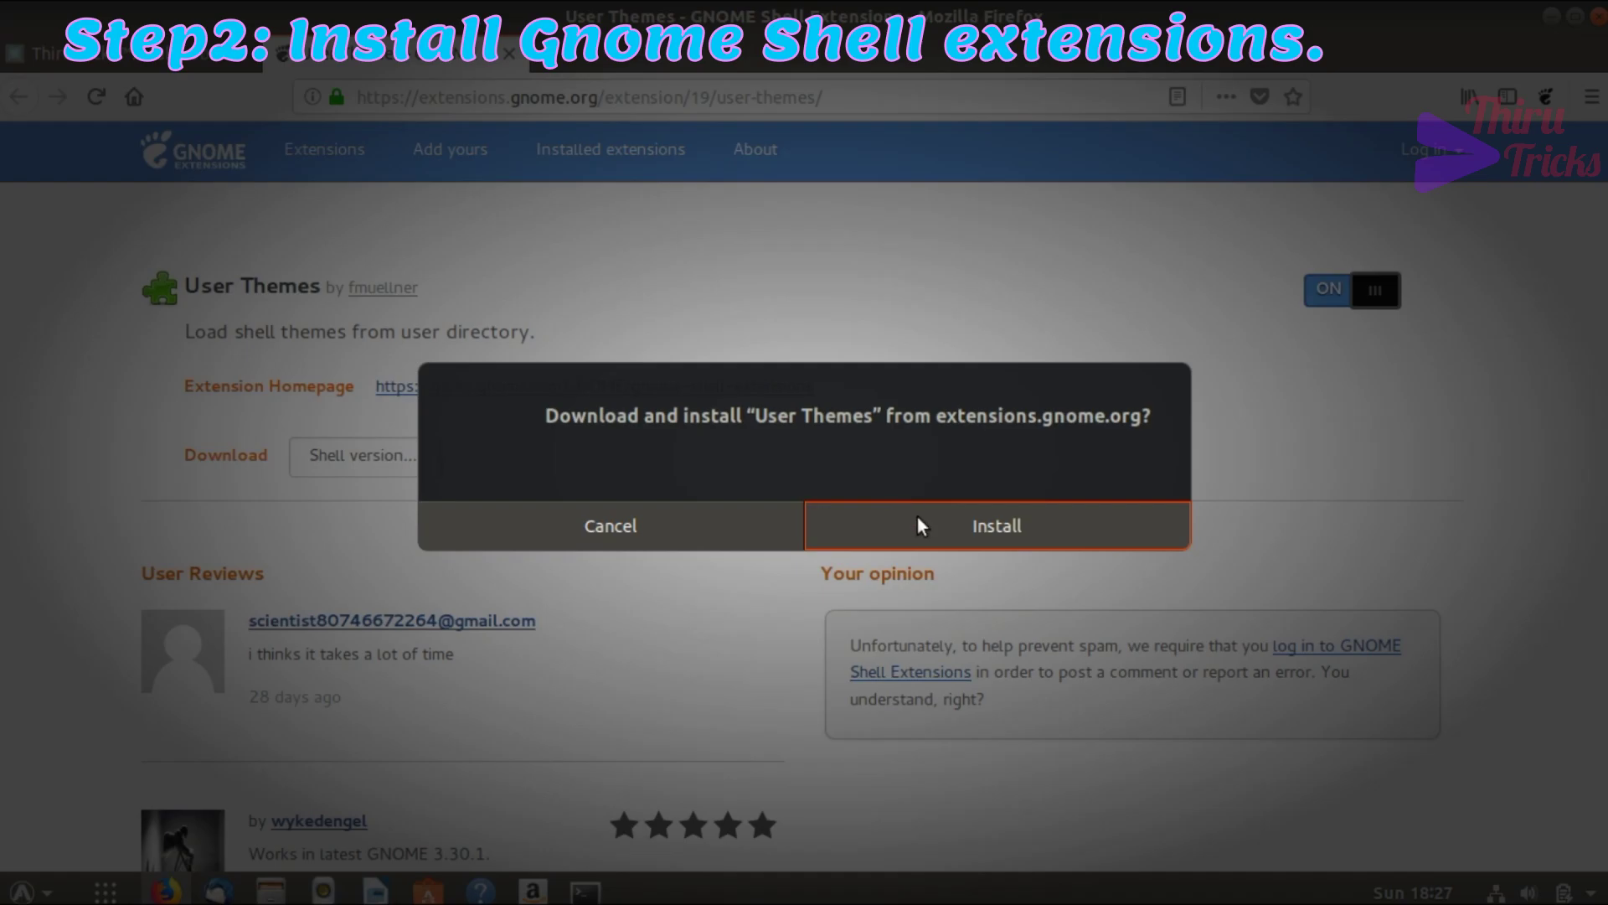
click(917, 521)
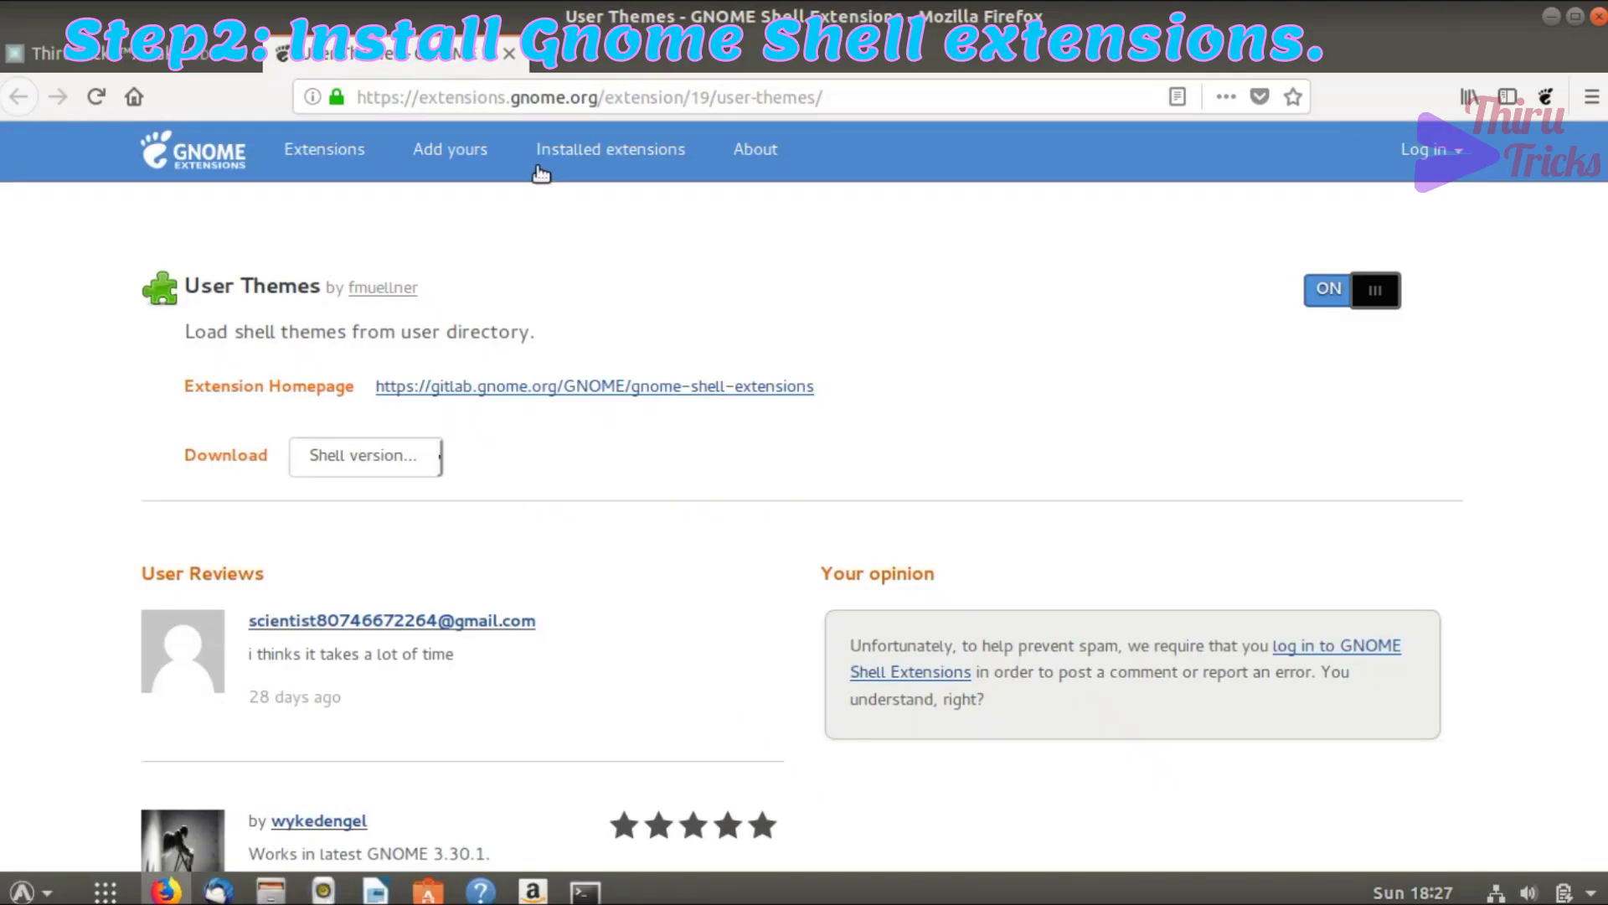
click(510, 55)
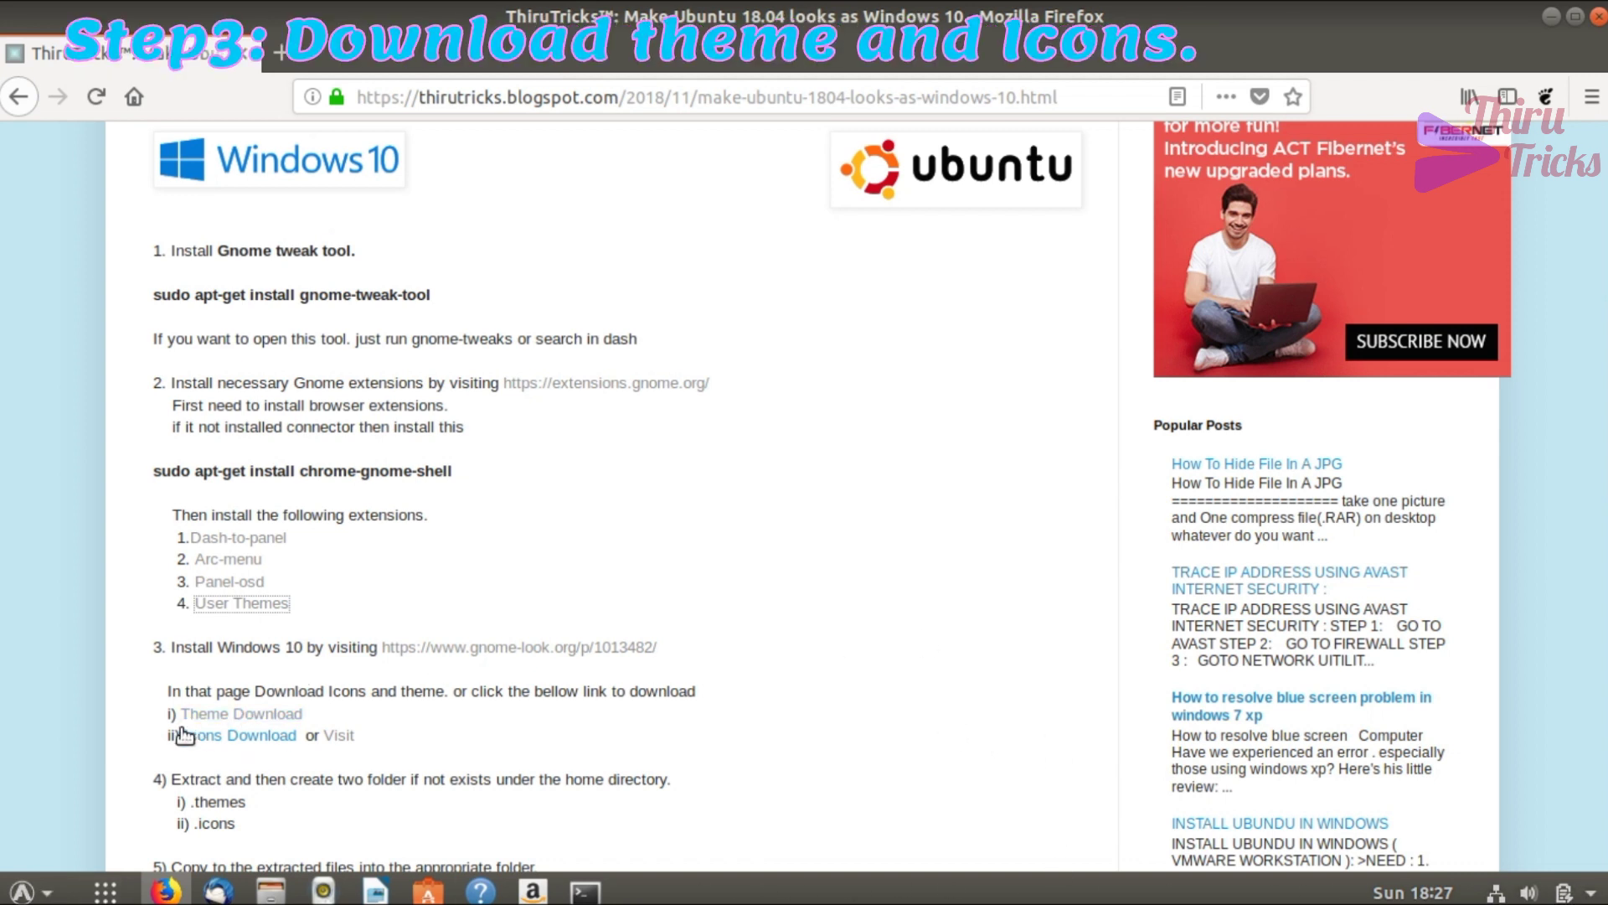
Download the Windows 10 theme and icon archives, saving Windows-10-1.0.0.zip and Windows-10-master.zip.
click(235, 718)
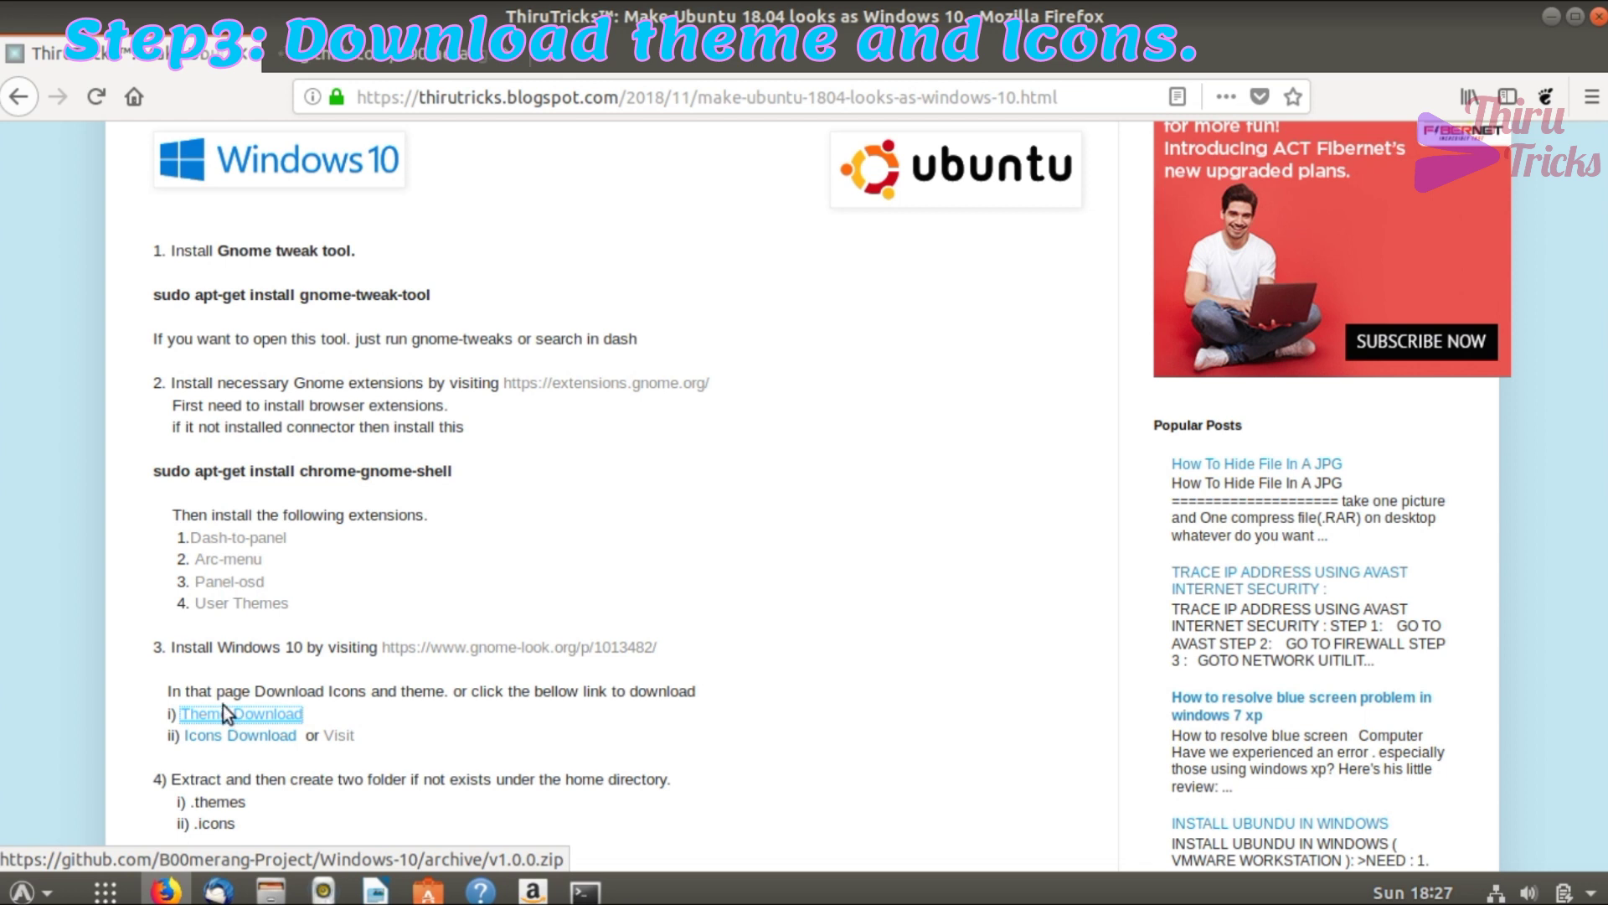
scroll(201, 653, down, 3)
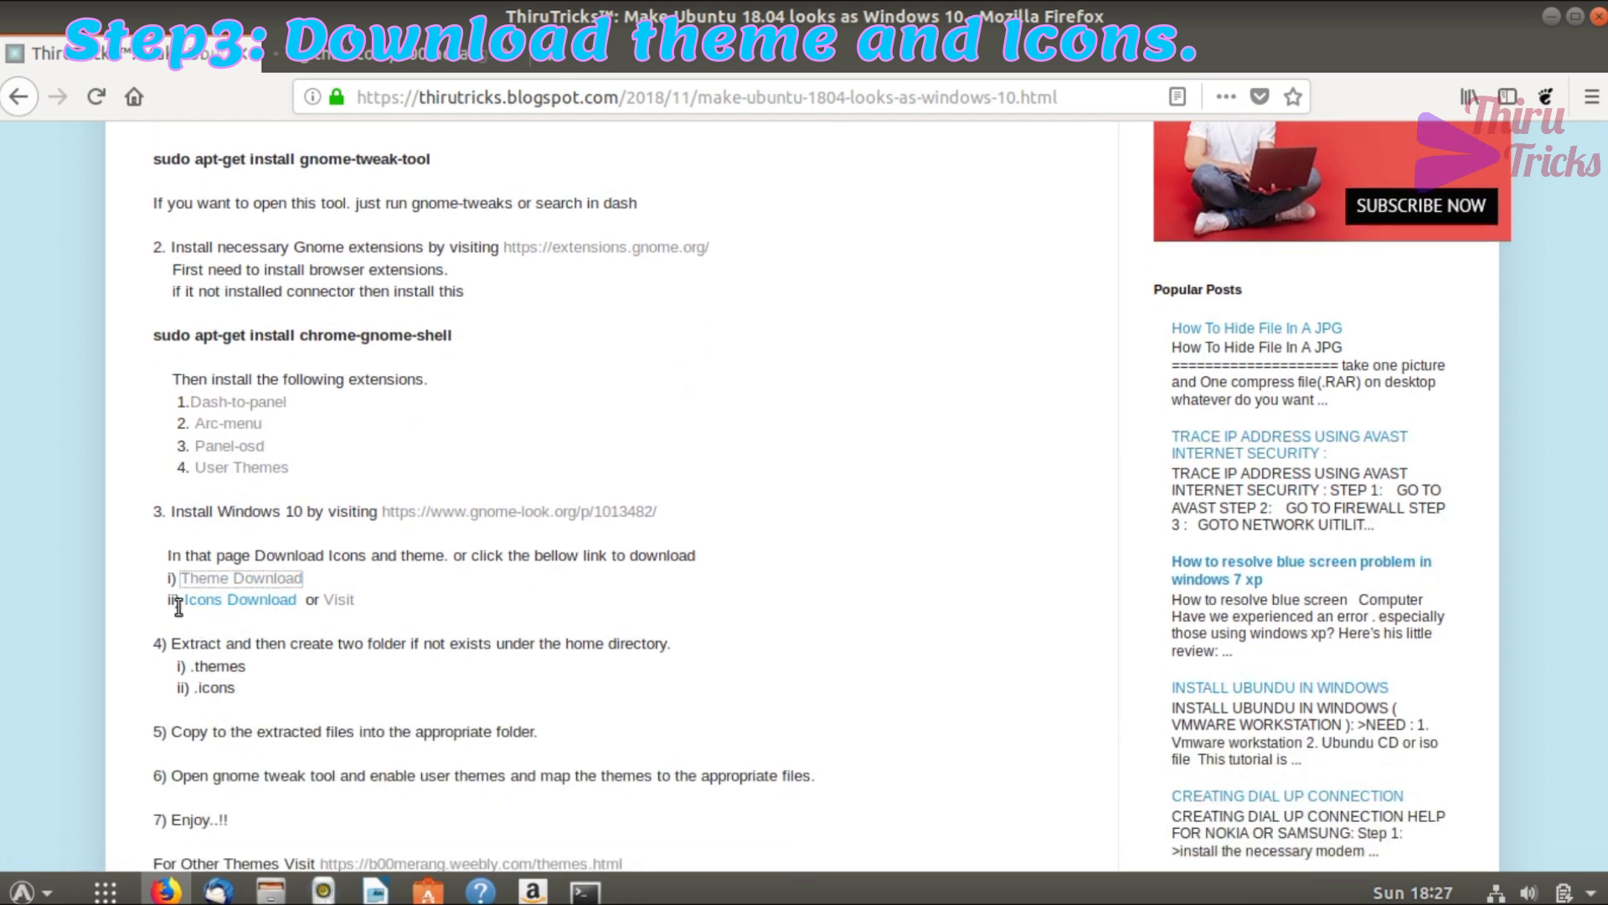
click(232, 609)
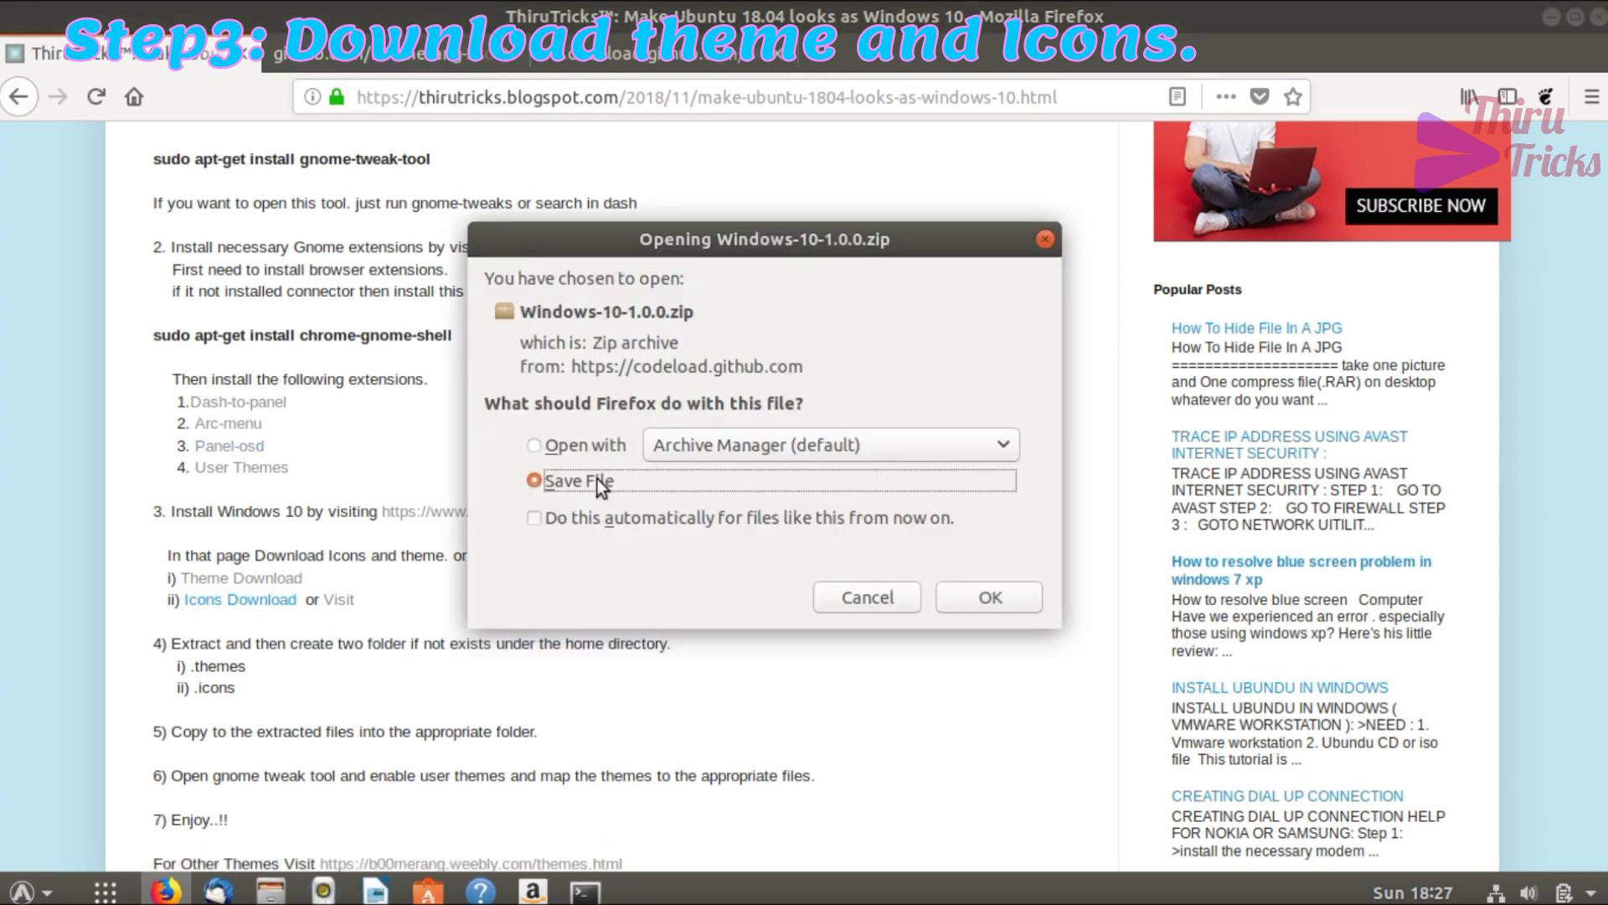
click(987, 597)
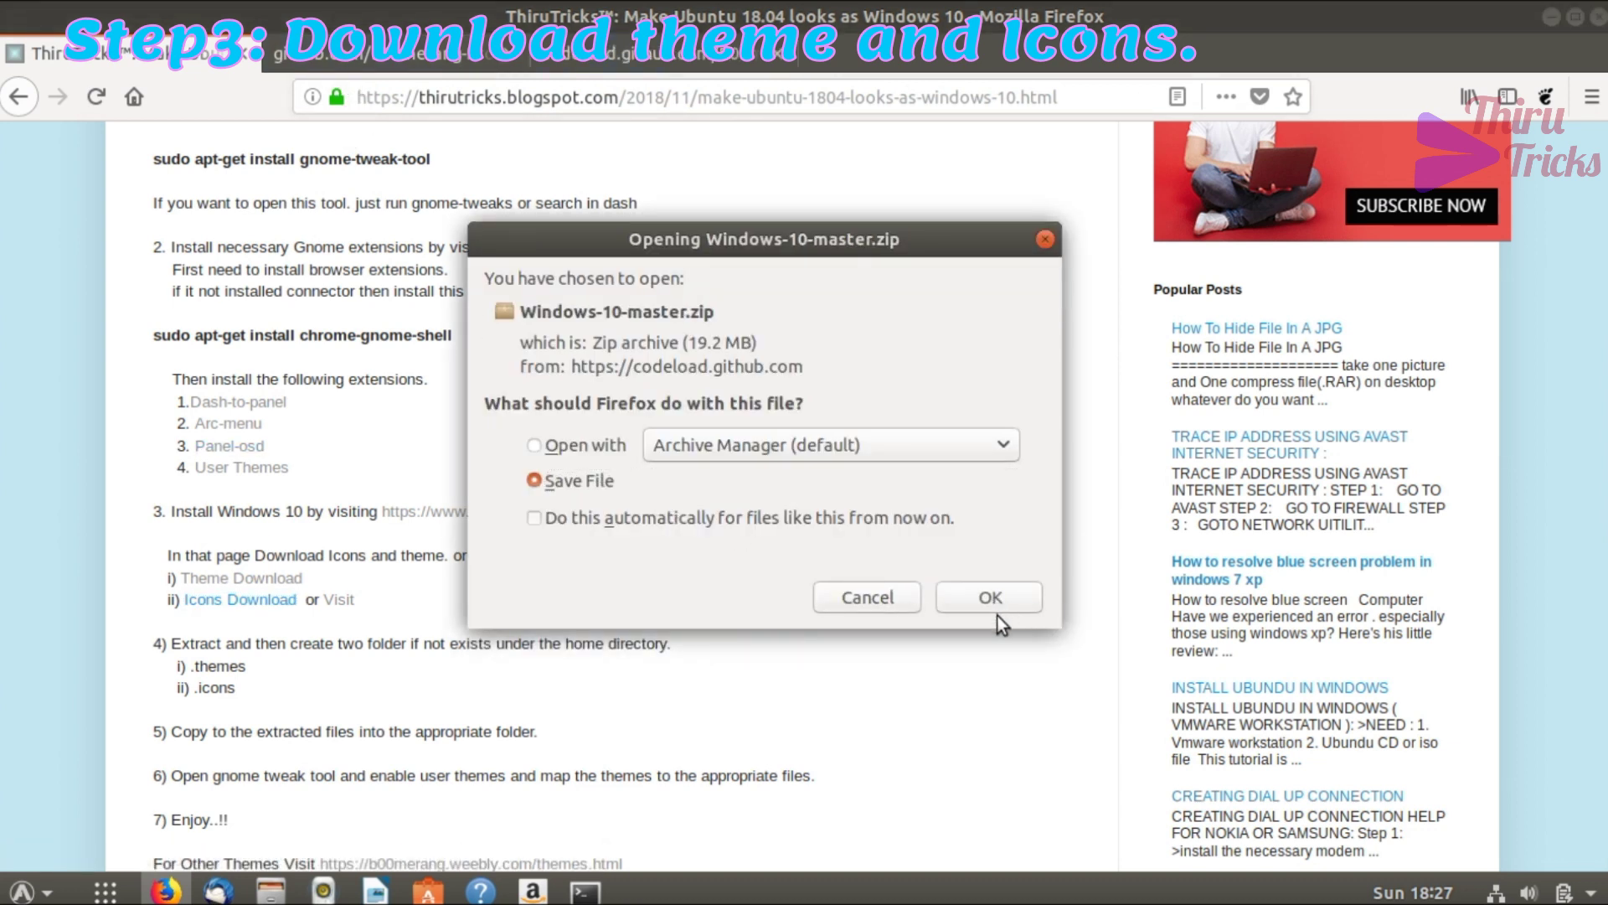
click(996, 604)
click(994, 604)
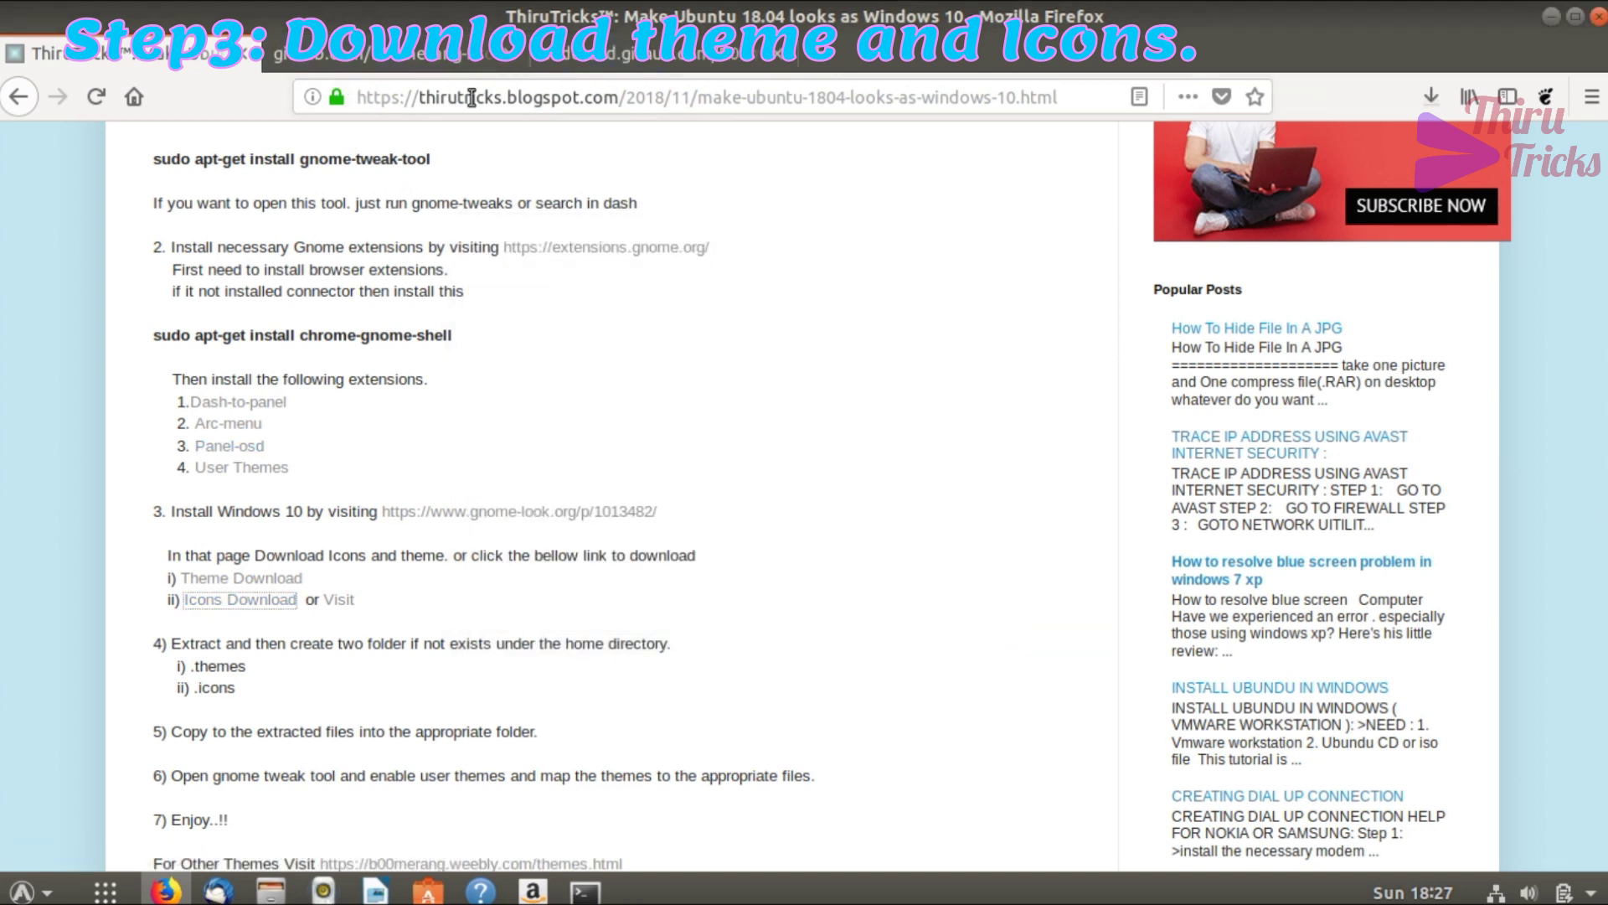
Close the leftover download tabs, open the Downloads folder and open Windows-10-1.0.0.zip.
click(514, 67)
click(514, 66)
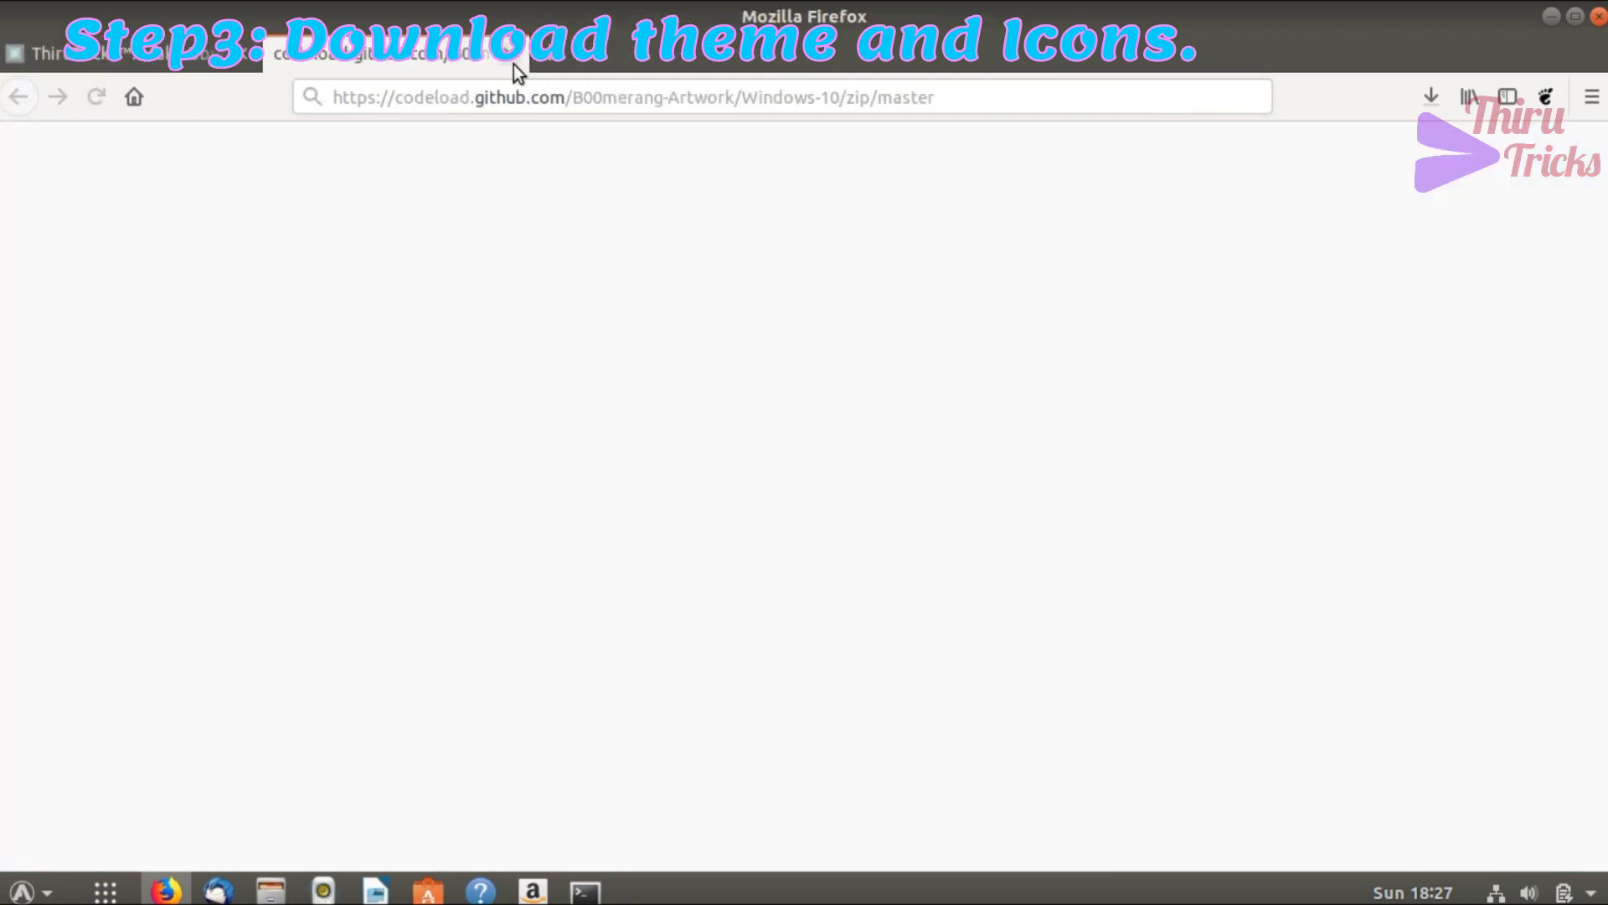
click(514, 65)
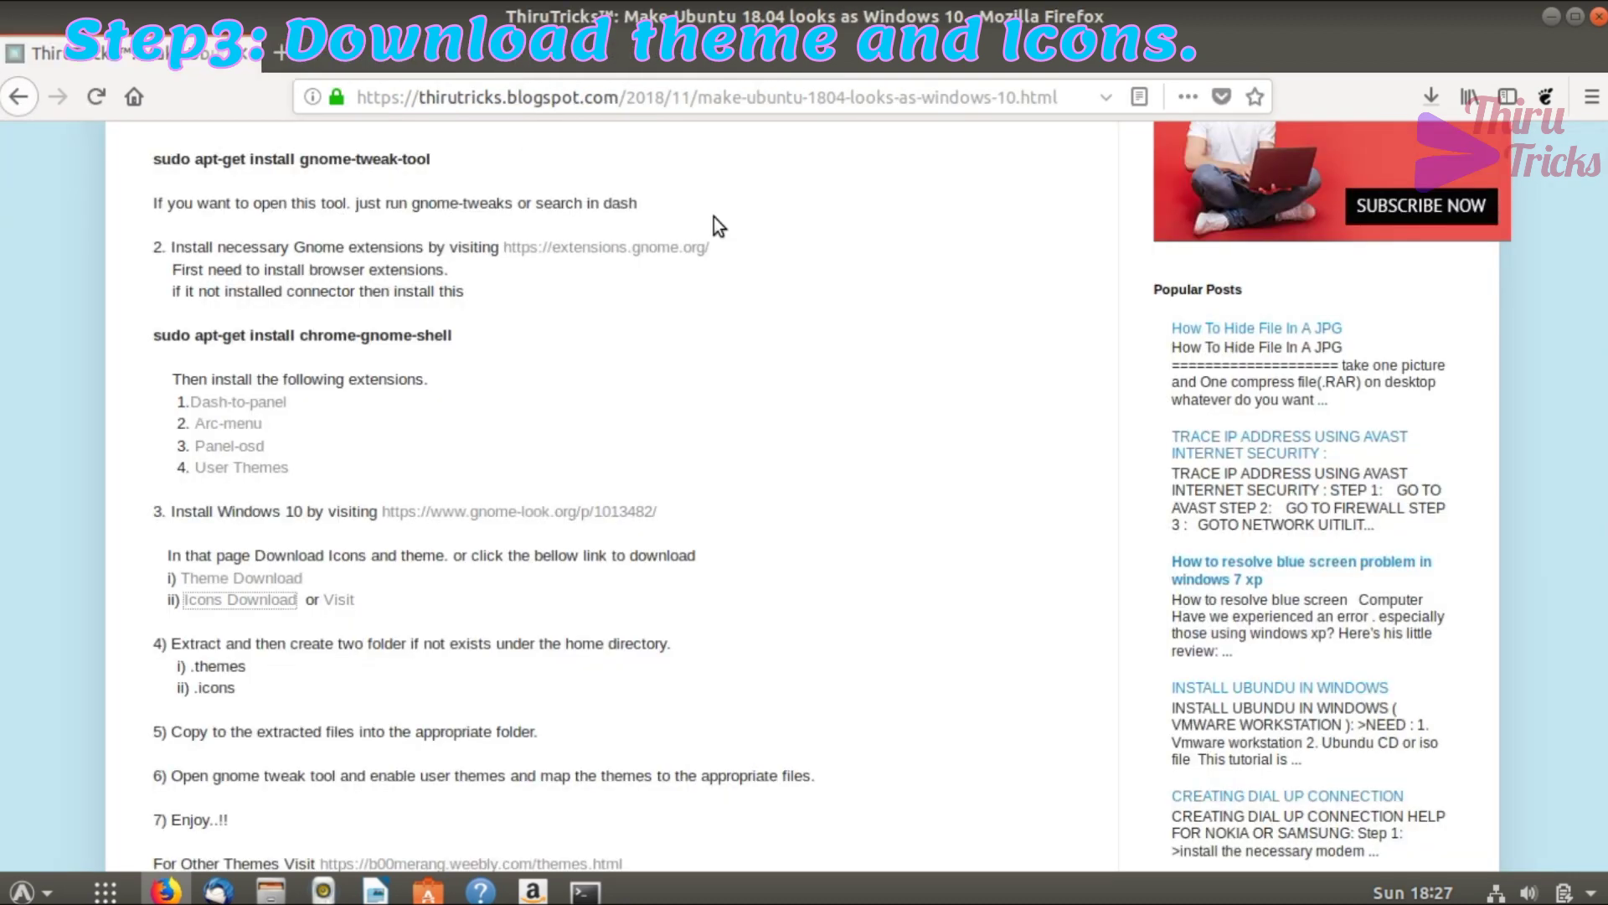
click(1432, 96)
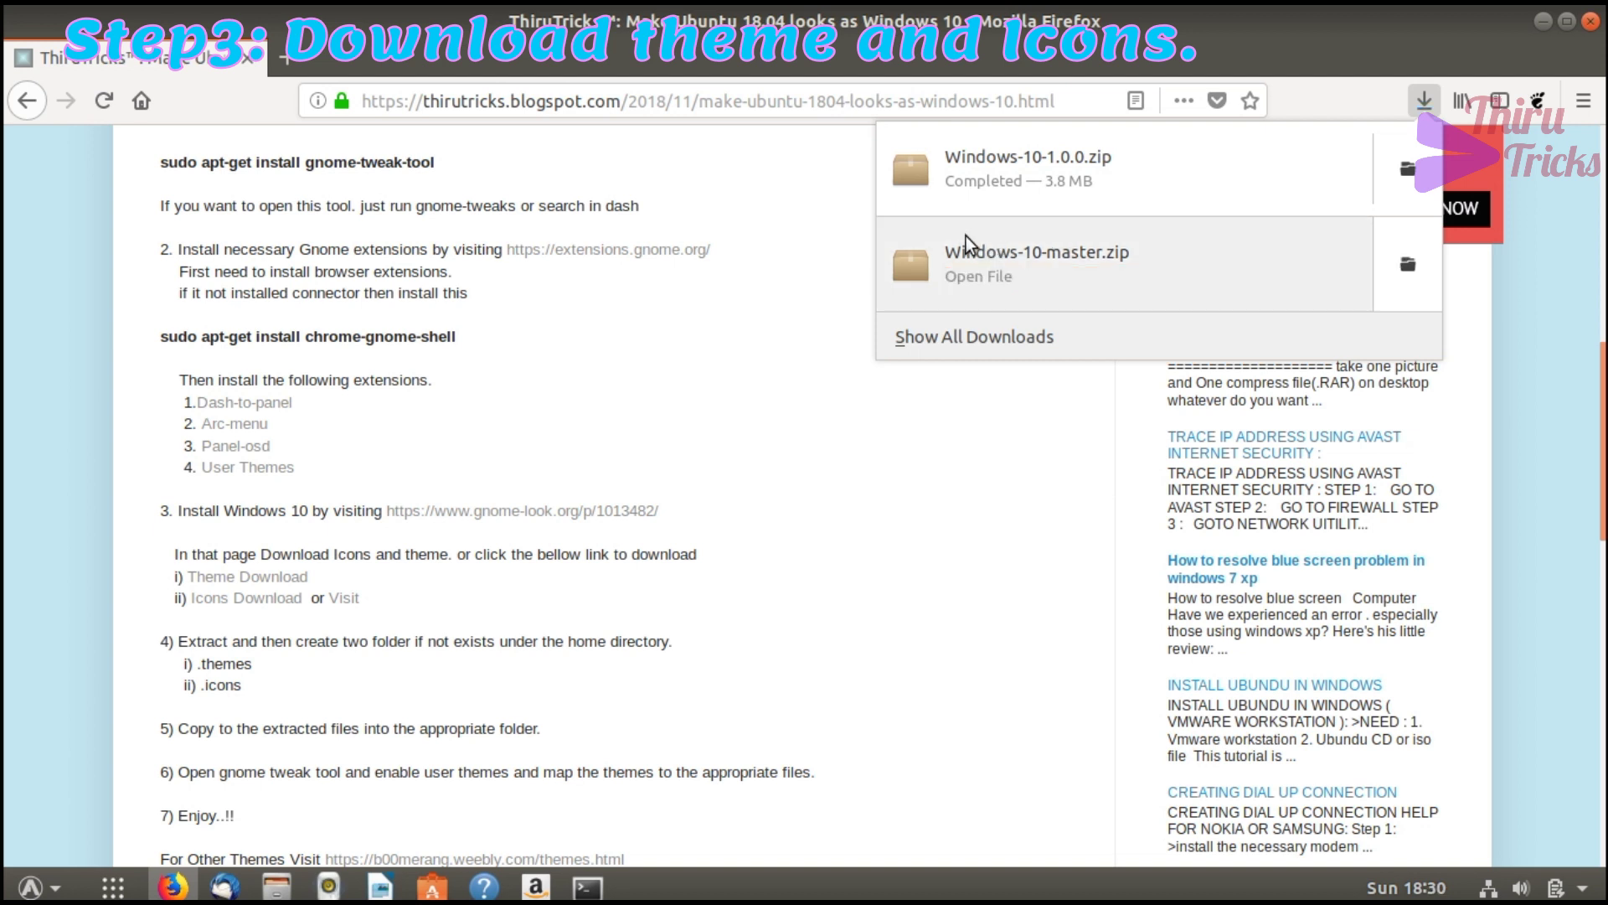
click(1407, 270)
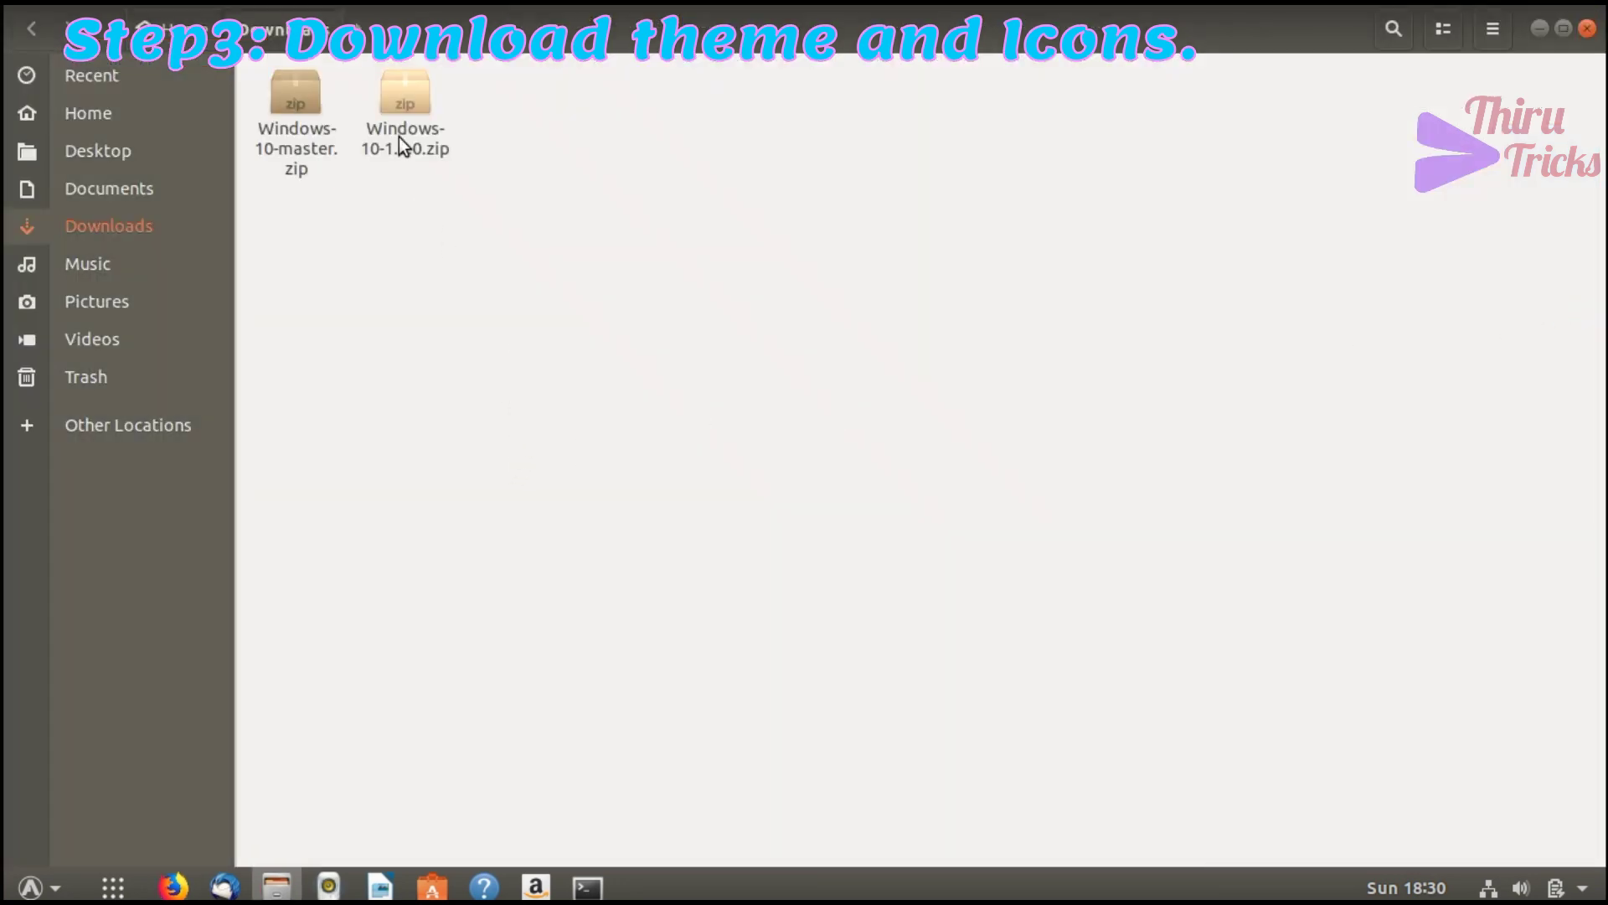
double_click(399, 138)
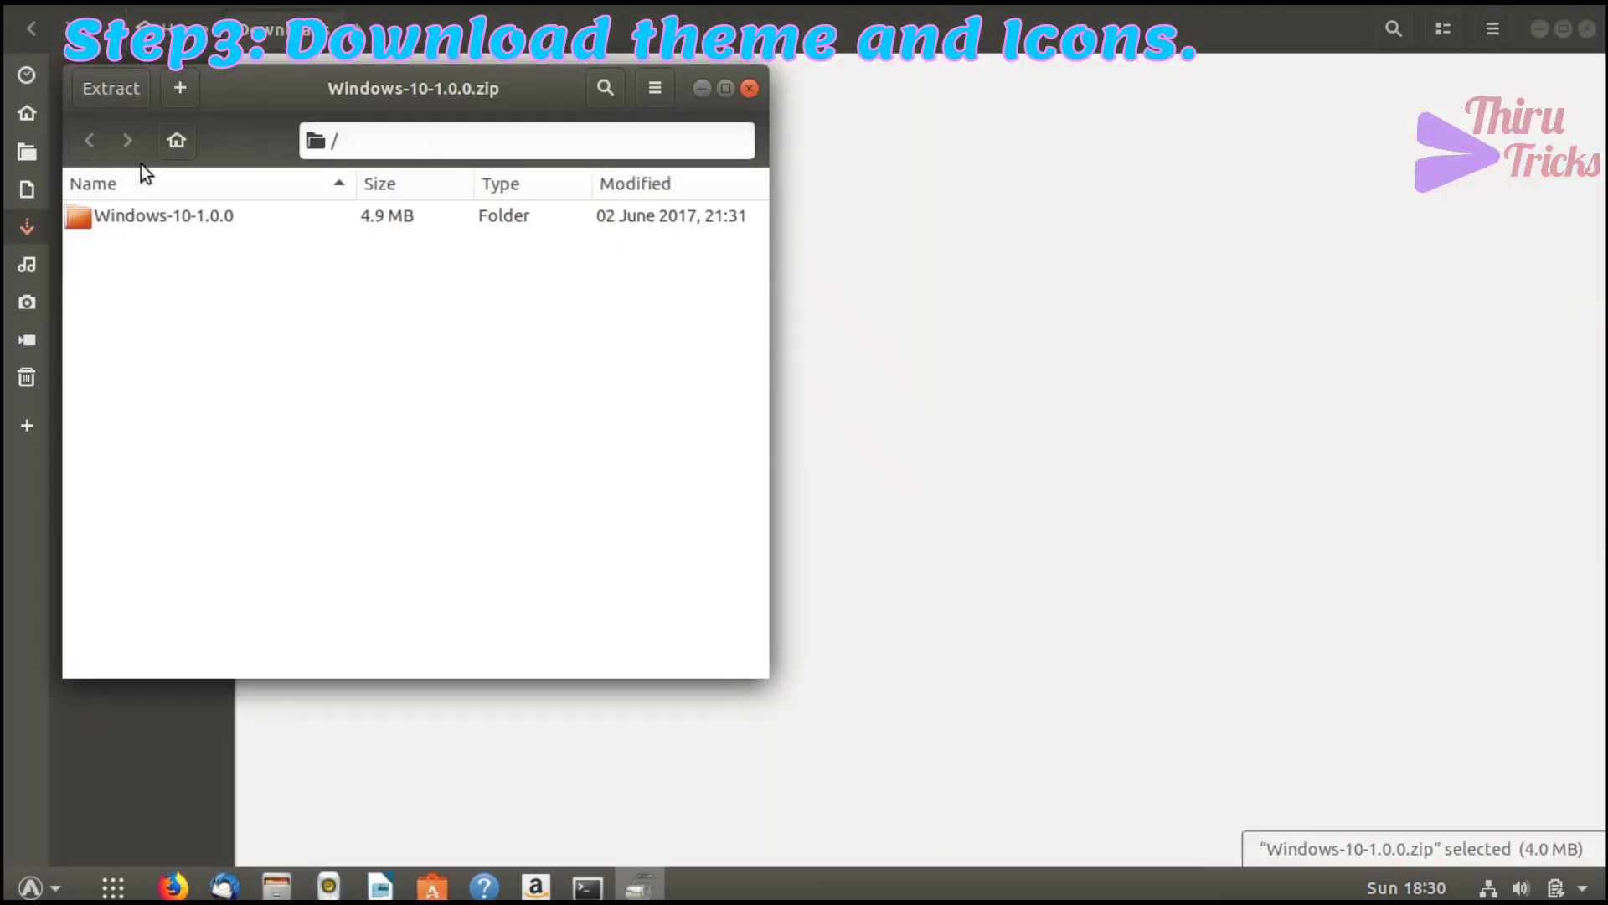
Extract Windows-10-1.0.0.zip into Downloads and close the archive.
click(114, 99)
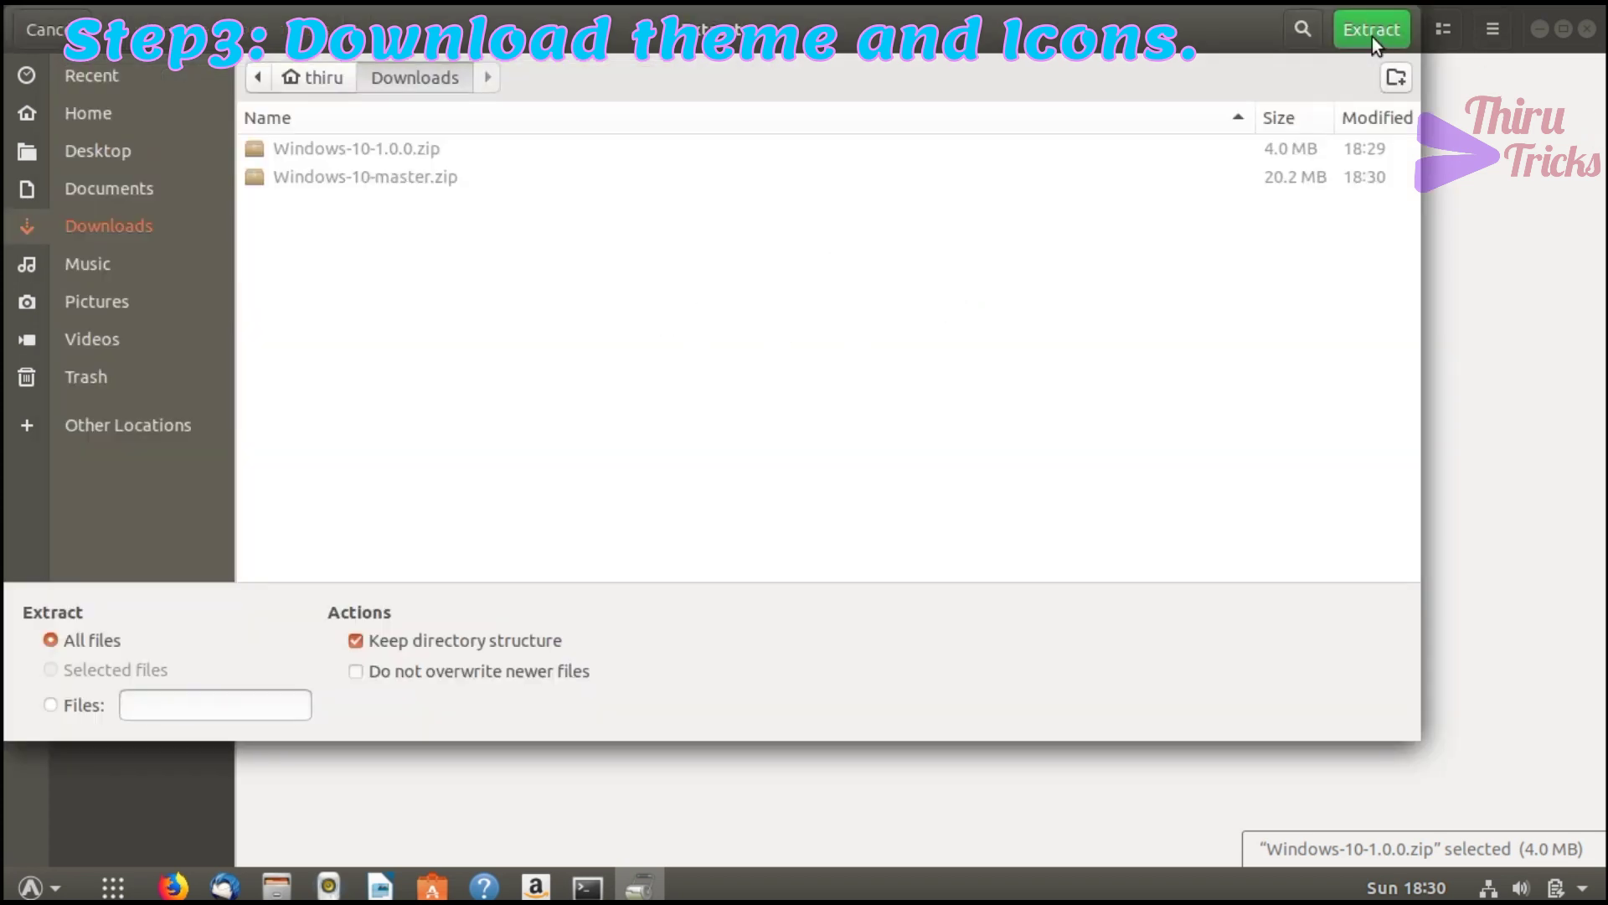
click(1367, 28)
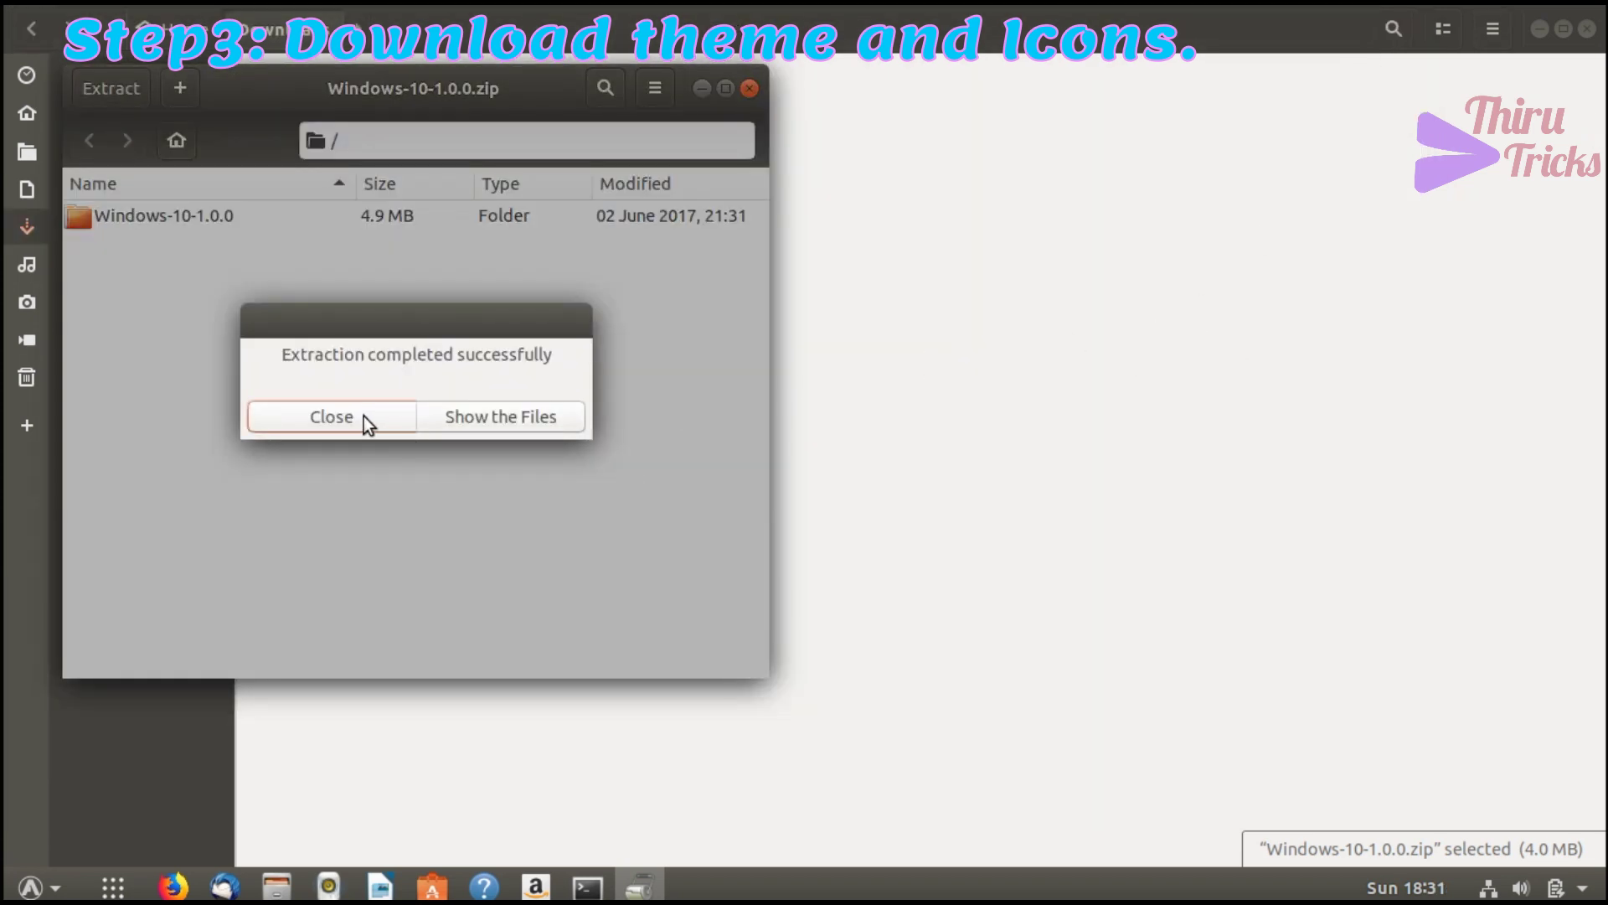
click(366, 417)
click(750, 89)
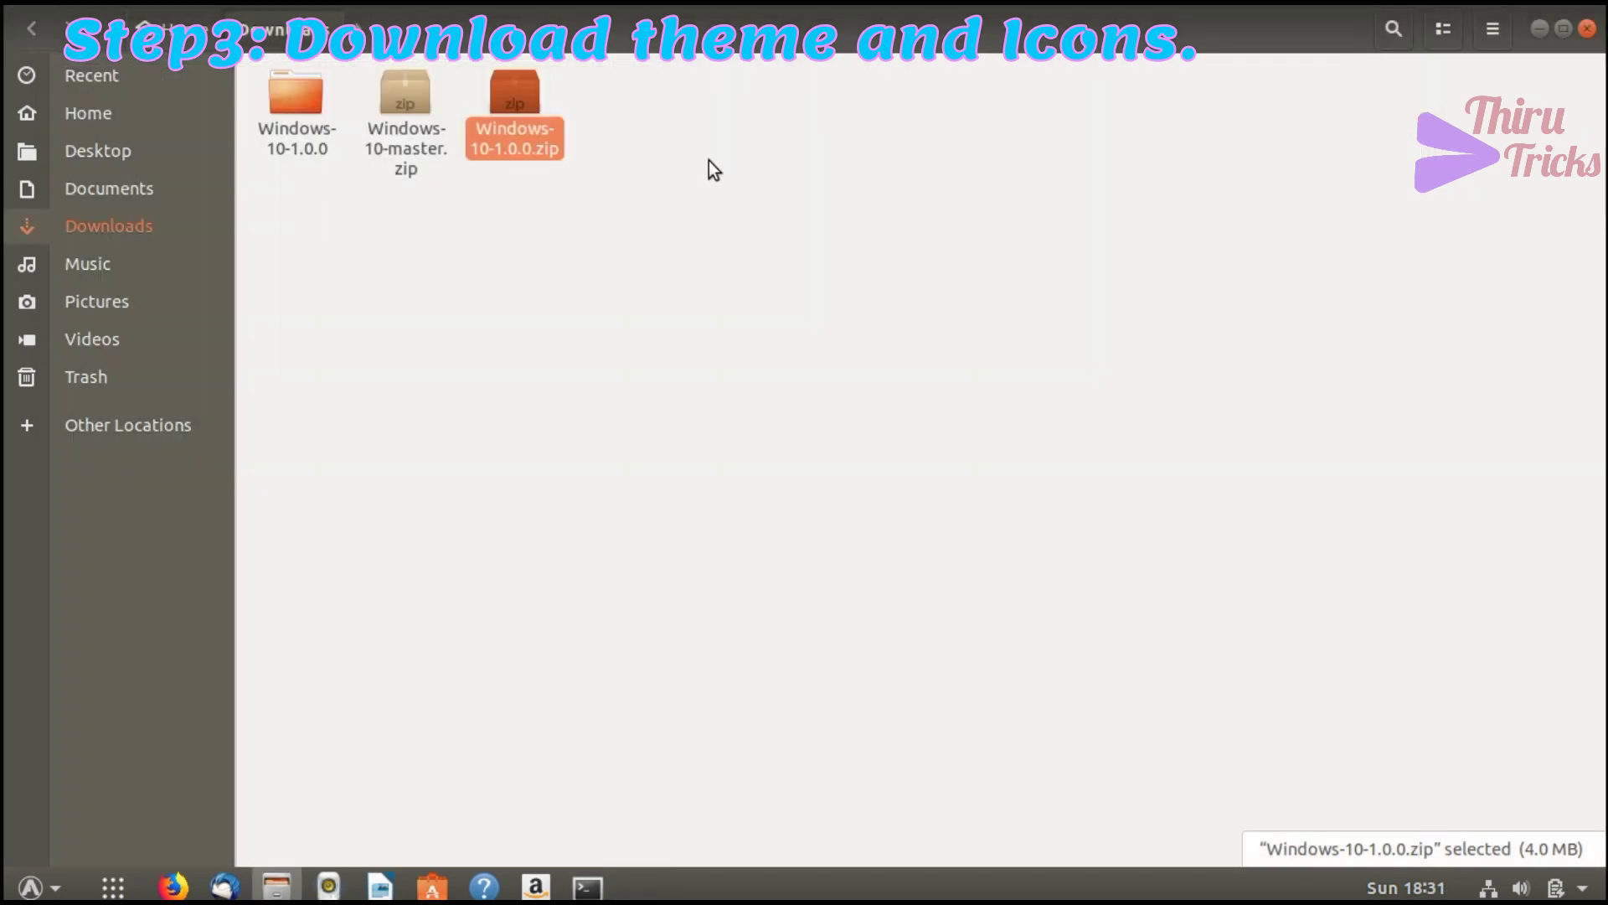
Extract the Windows-10-master folder from Windows-10-master.zip into Downloads and close the archive.
double_click(413, 134)
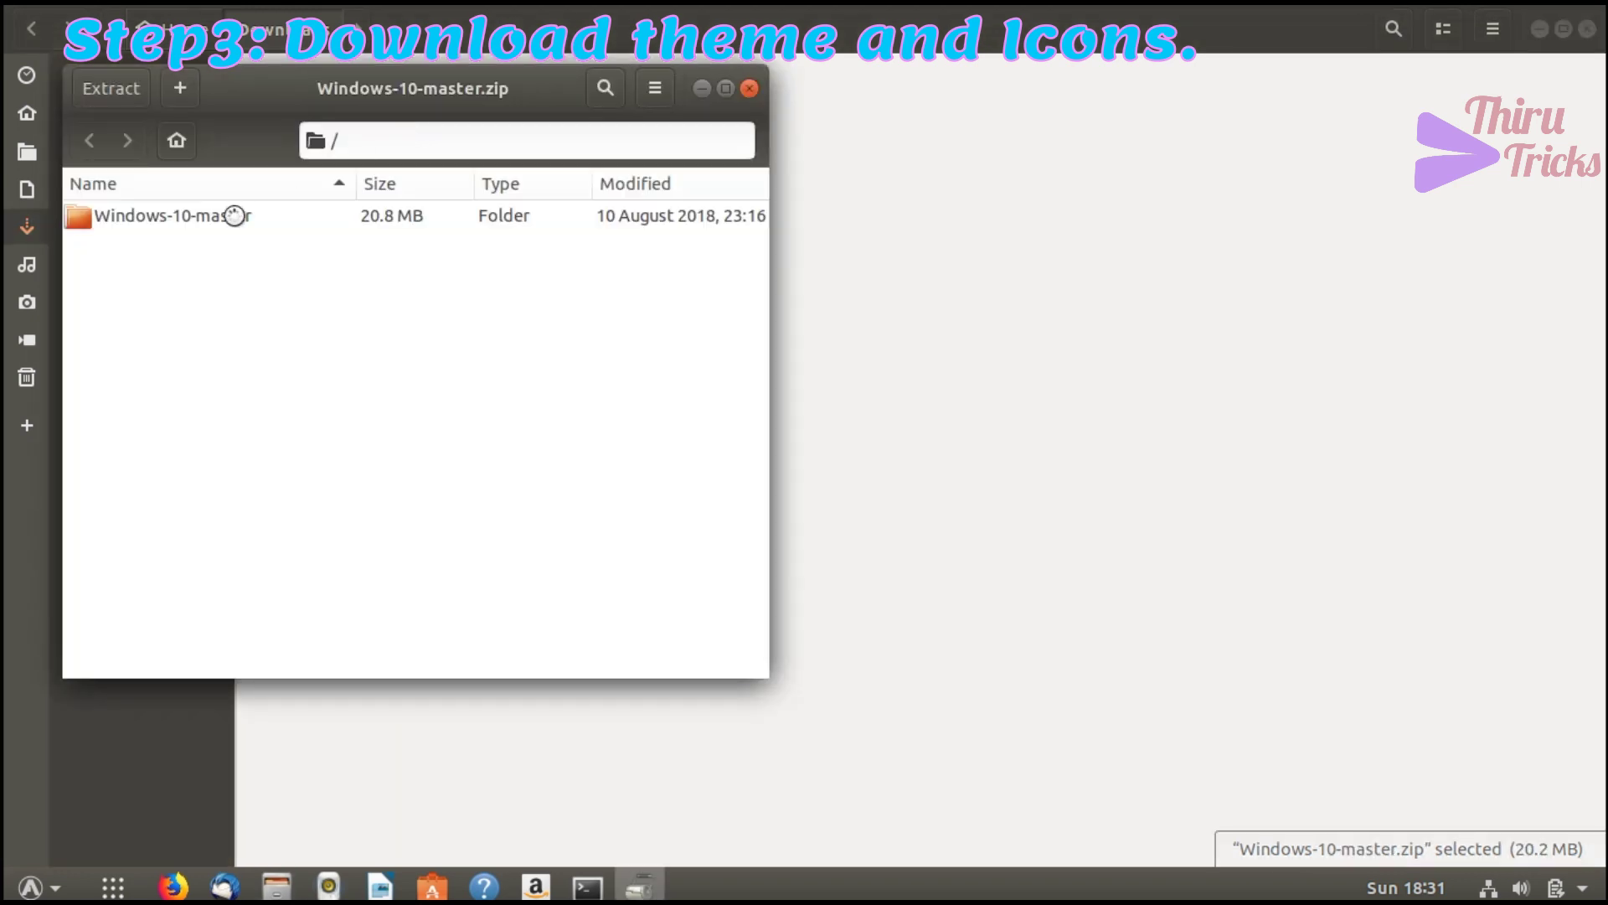
click(87, 219)
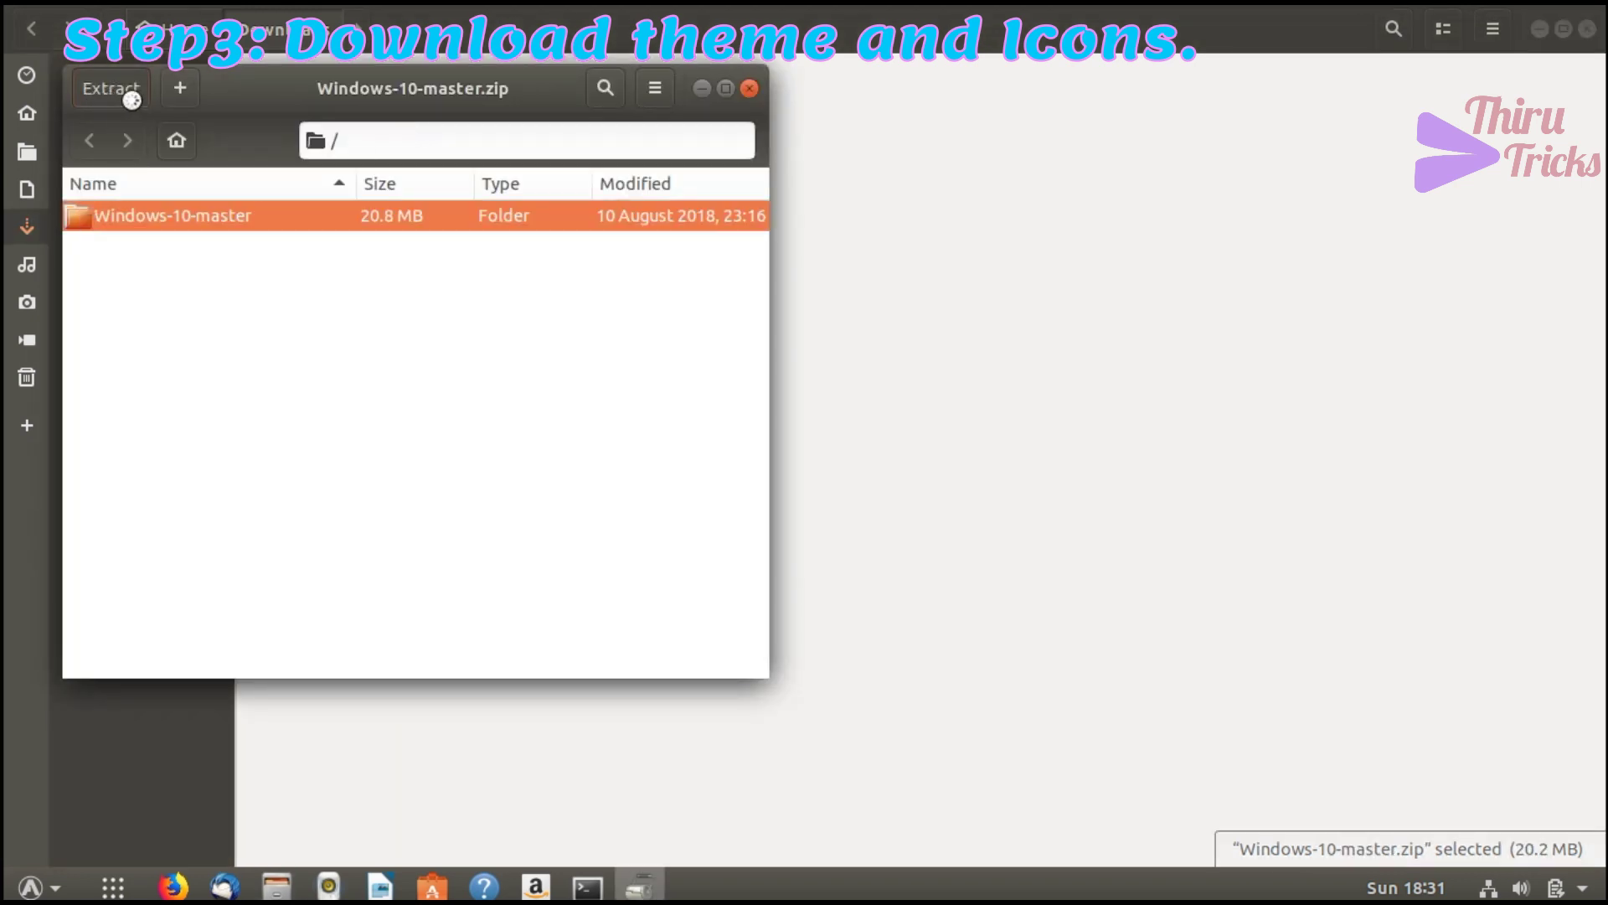
click(126, 92)
click(1378, 30)
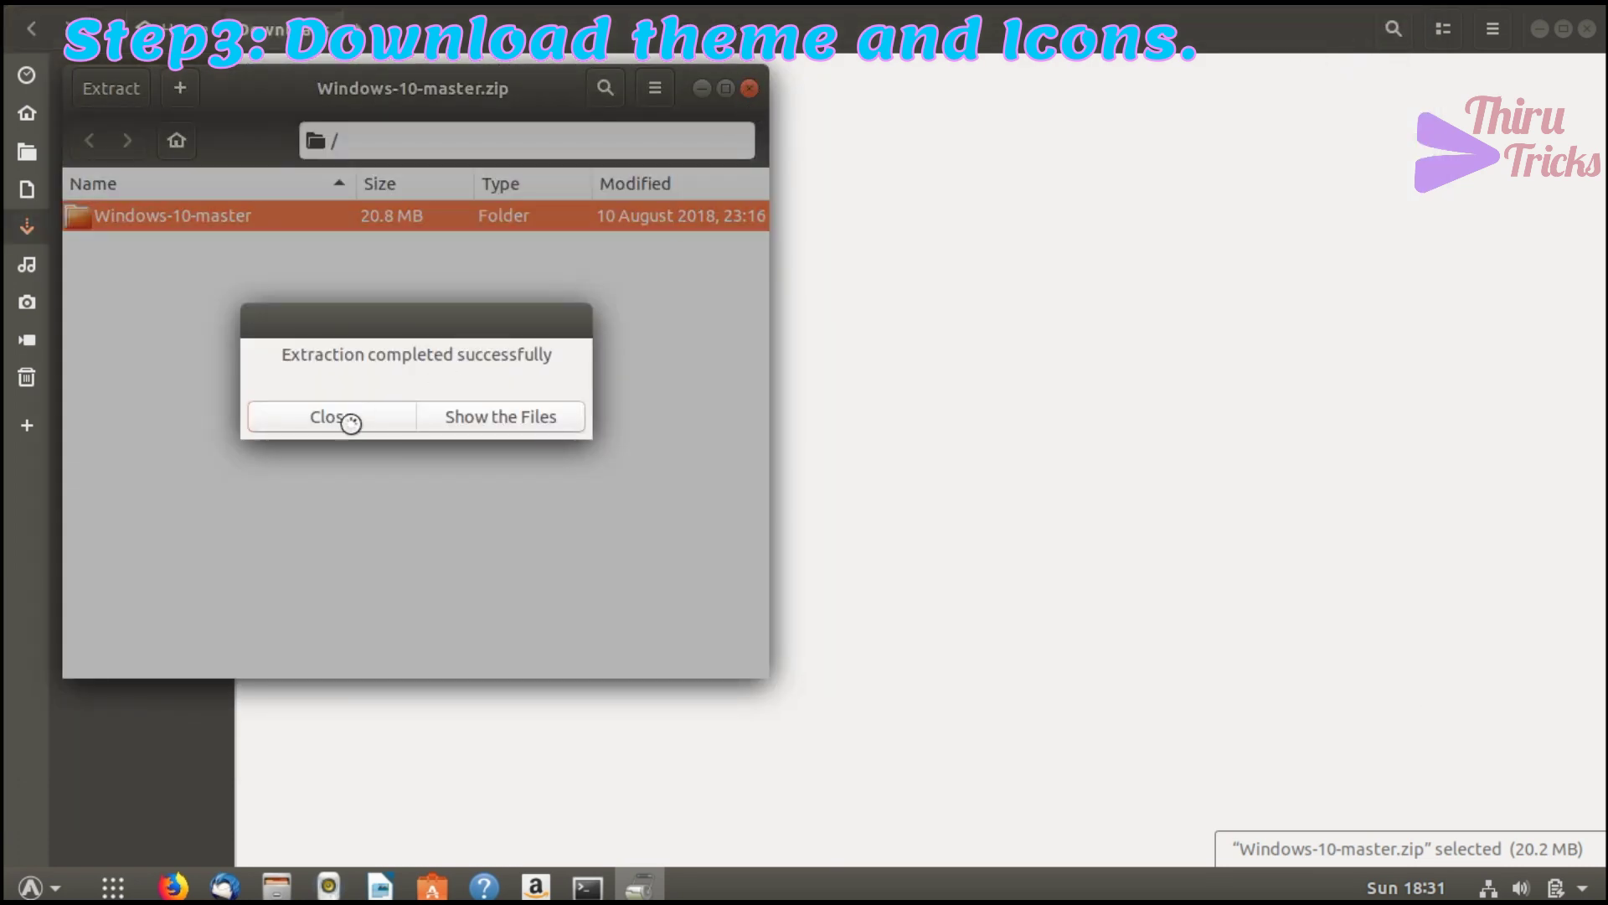
click(330, 419)
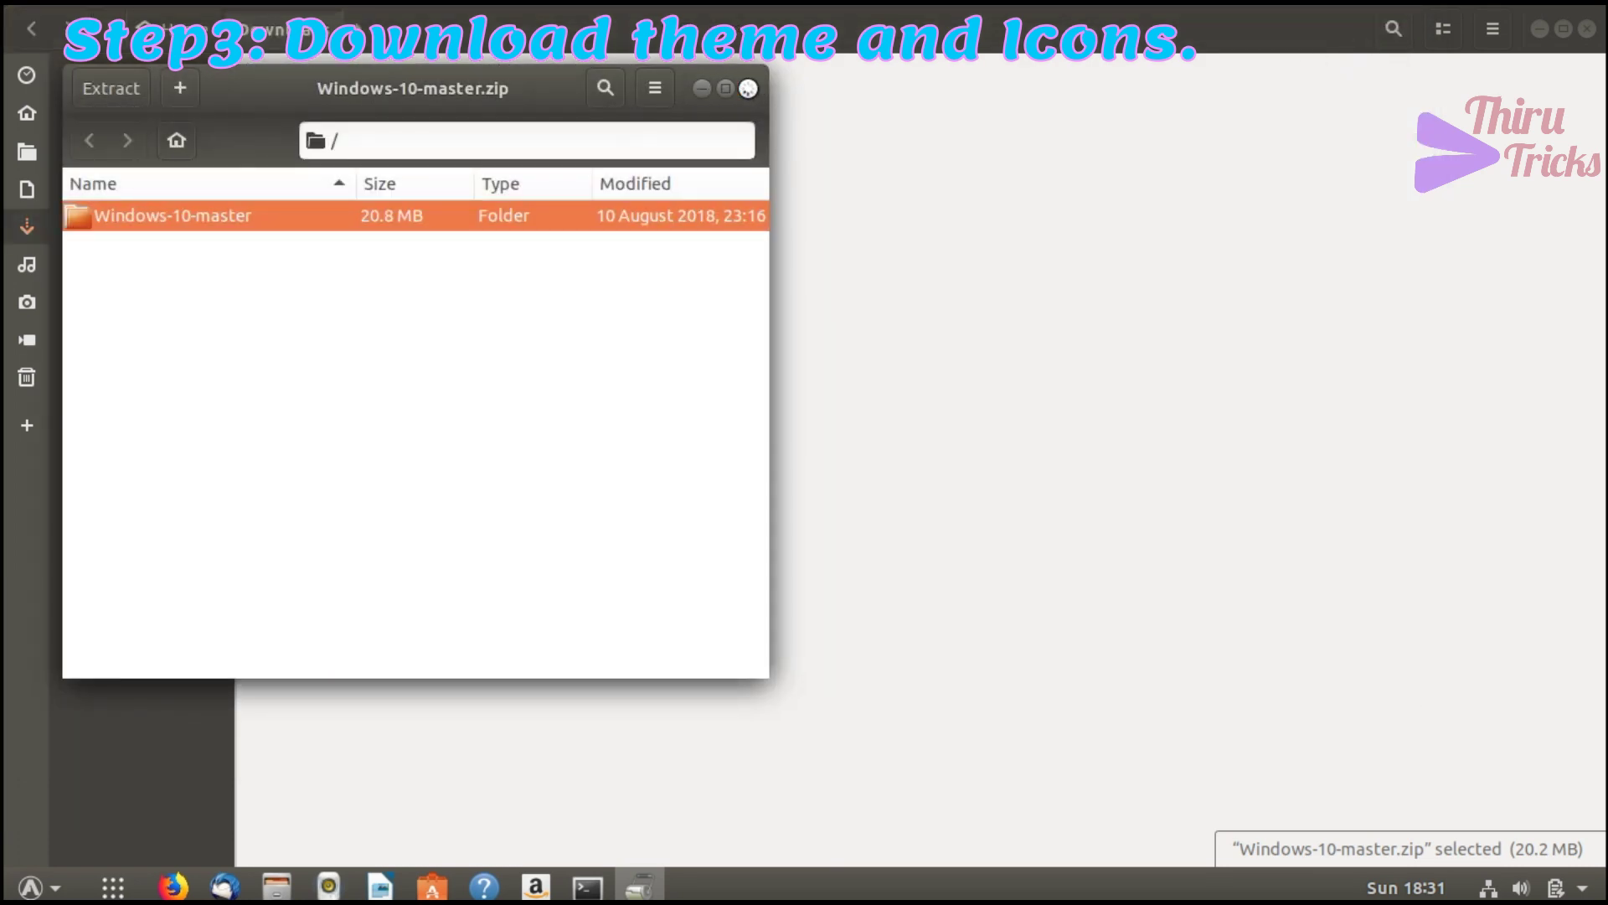
click(750, 88)
Inspect the extracted Windows-10-1.0.0 and Windows-10-master folders, returning to Downloads each time.
double_click(410, 123)
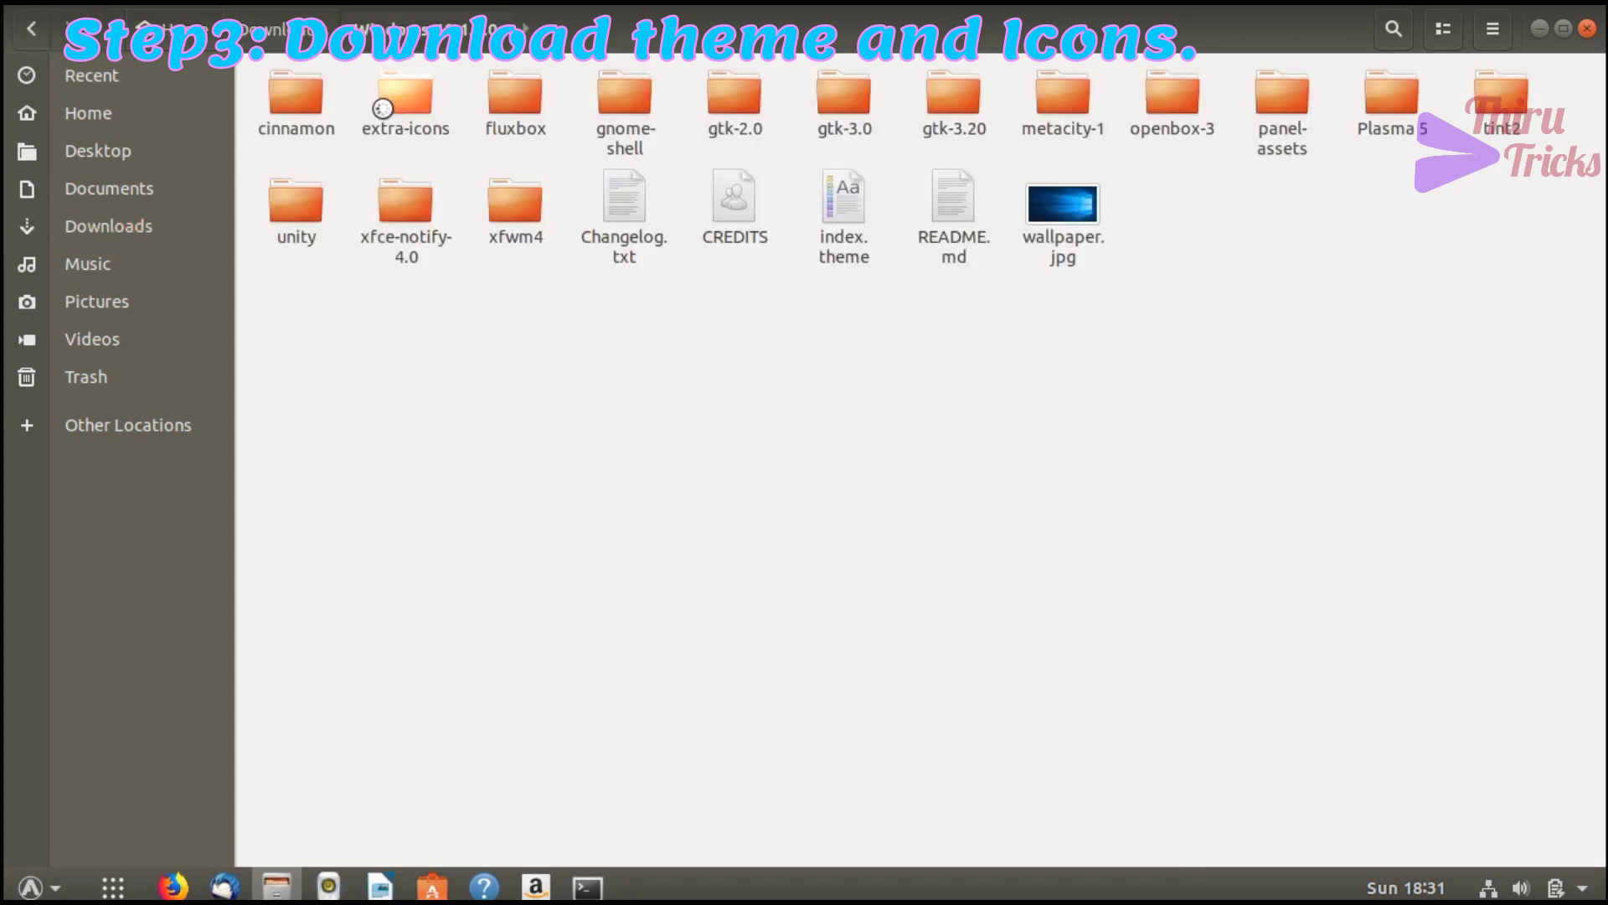
click(276, 30)
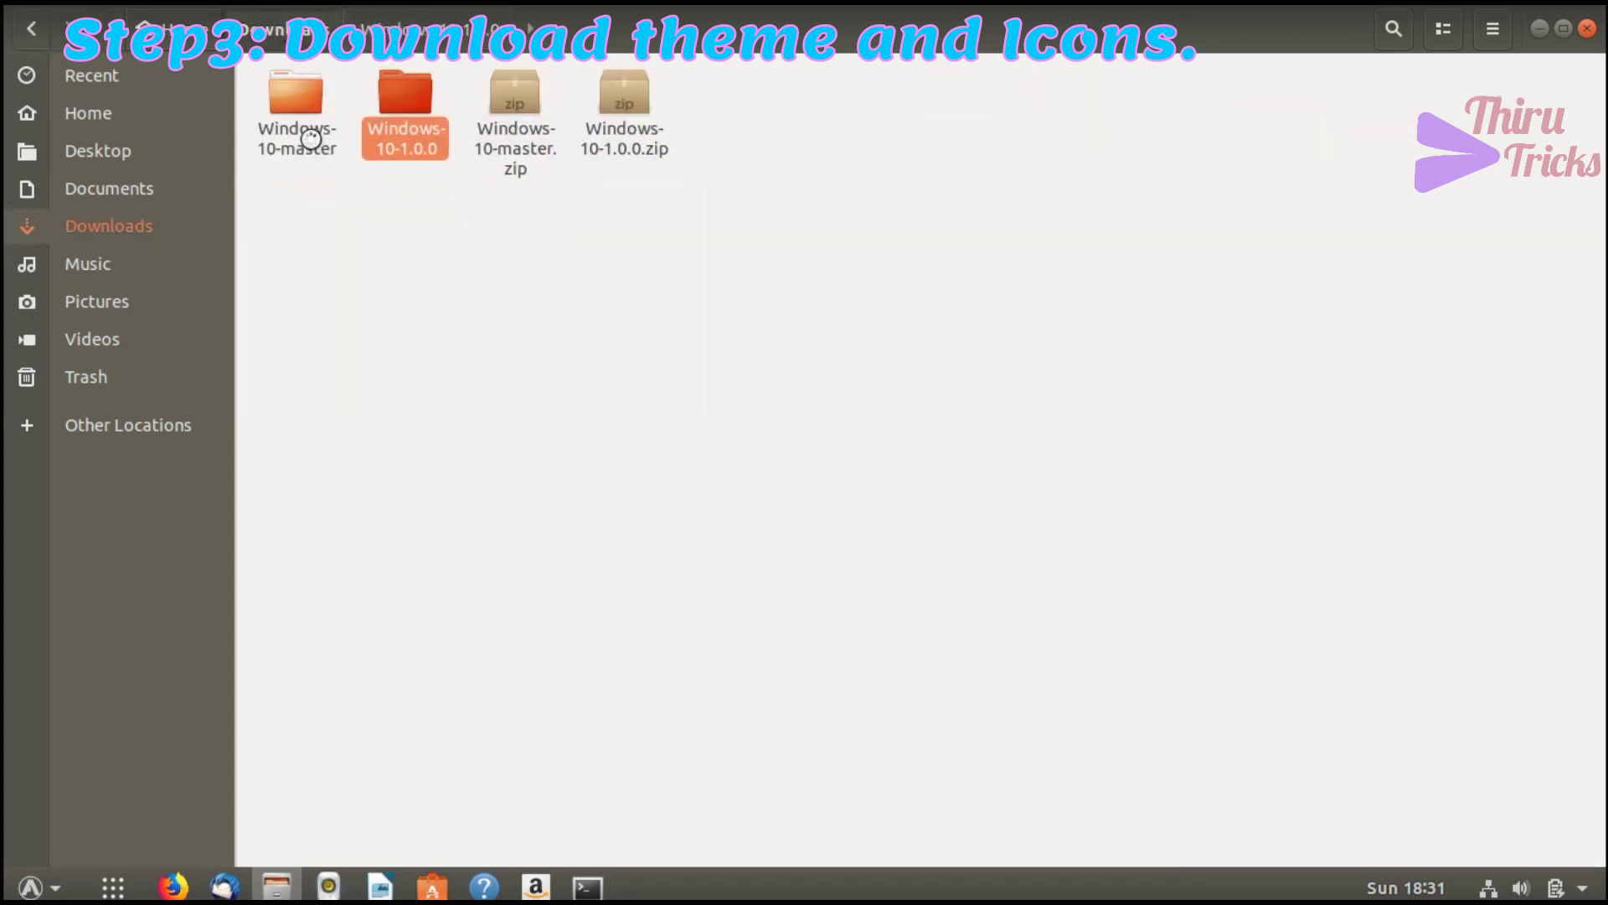
click(315, 149)
double_click(315, 151)
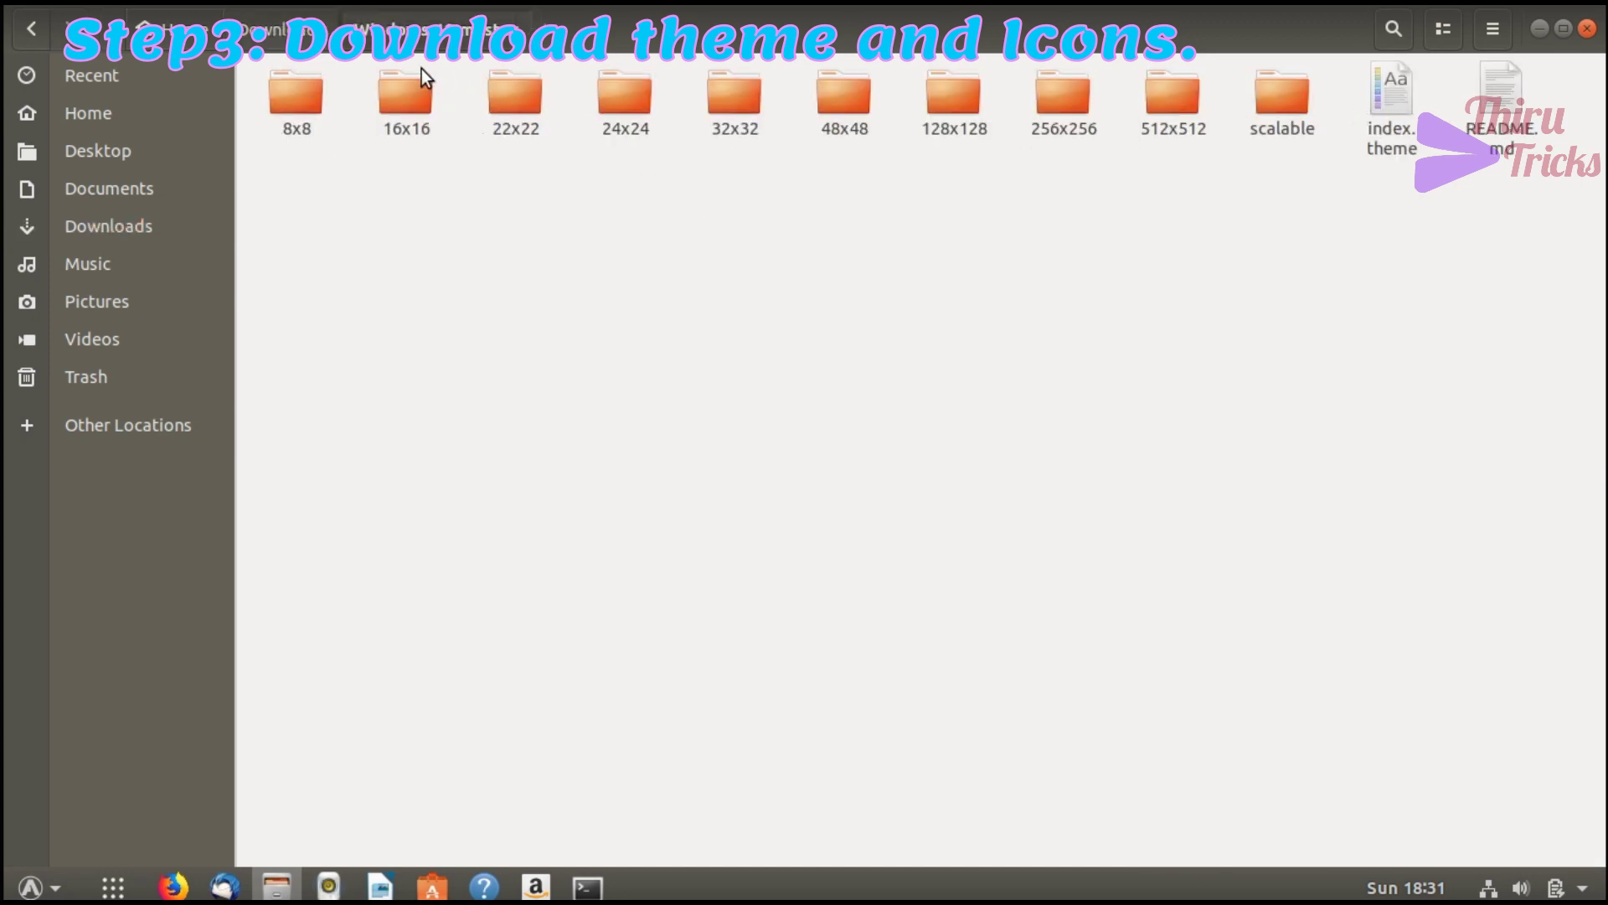
click(276, 29)
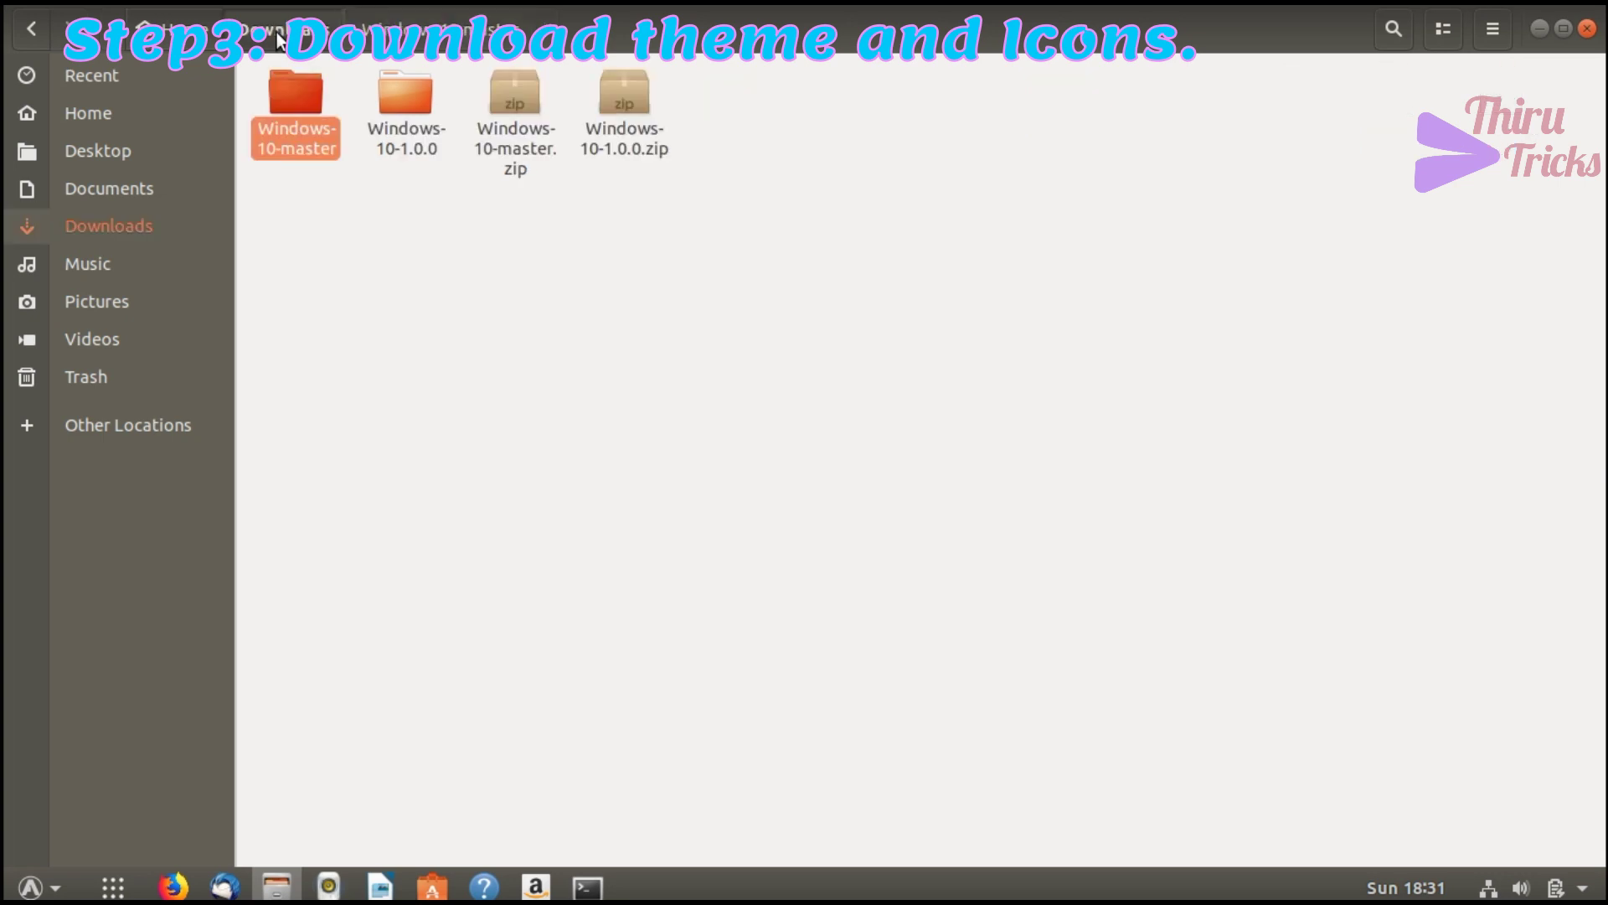
click(521, 374)
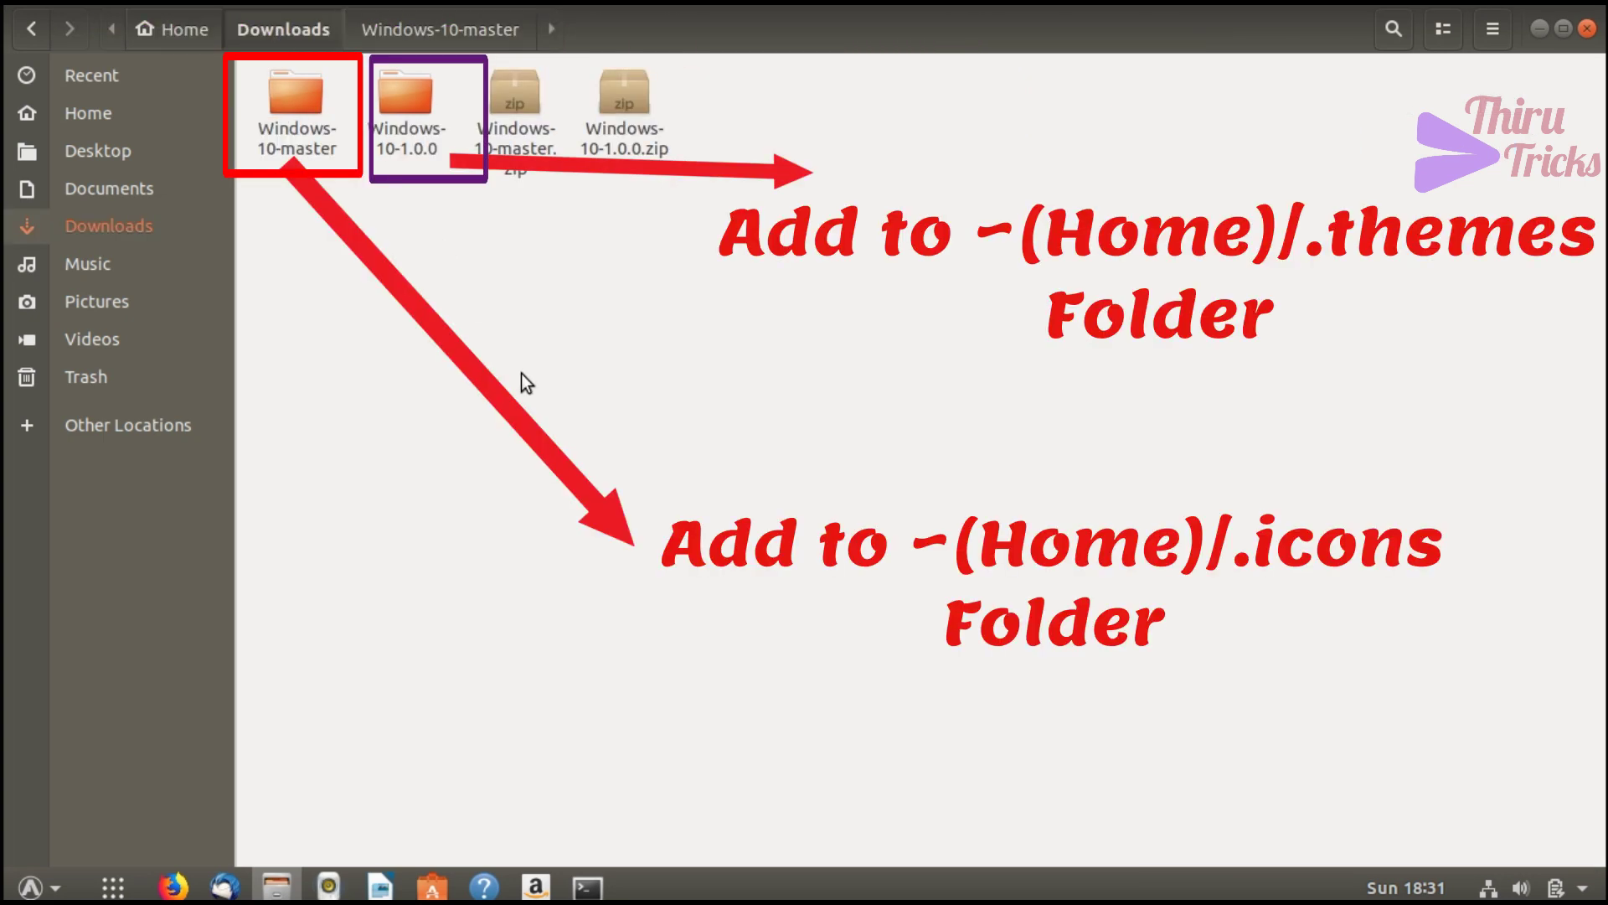
Launch Tweaks on the right half of the screen, then maximize the file manager.
click(30, 887)
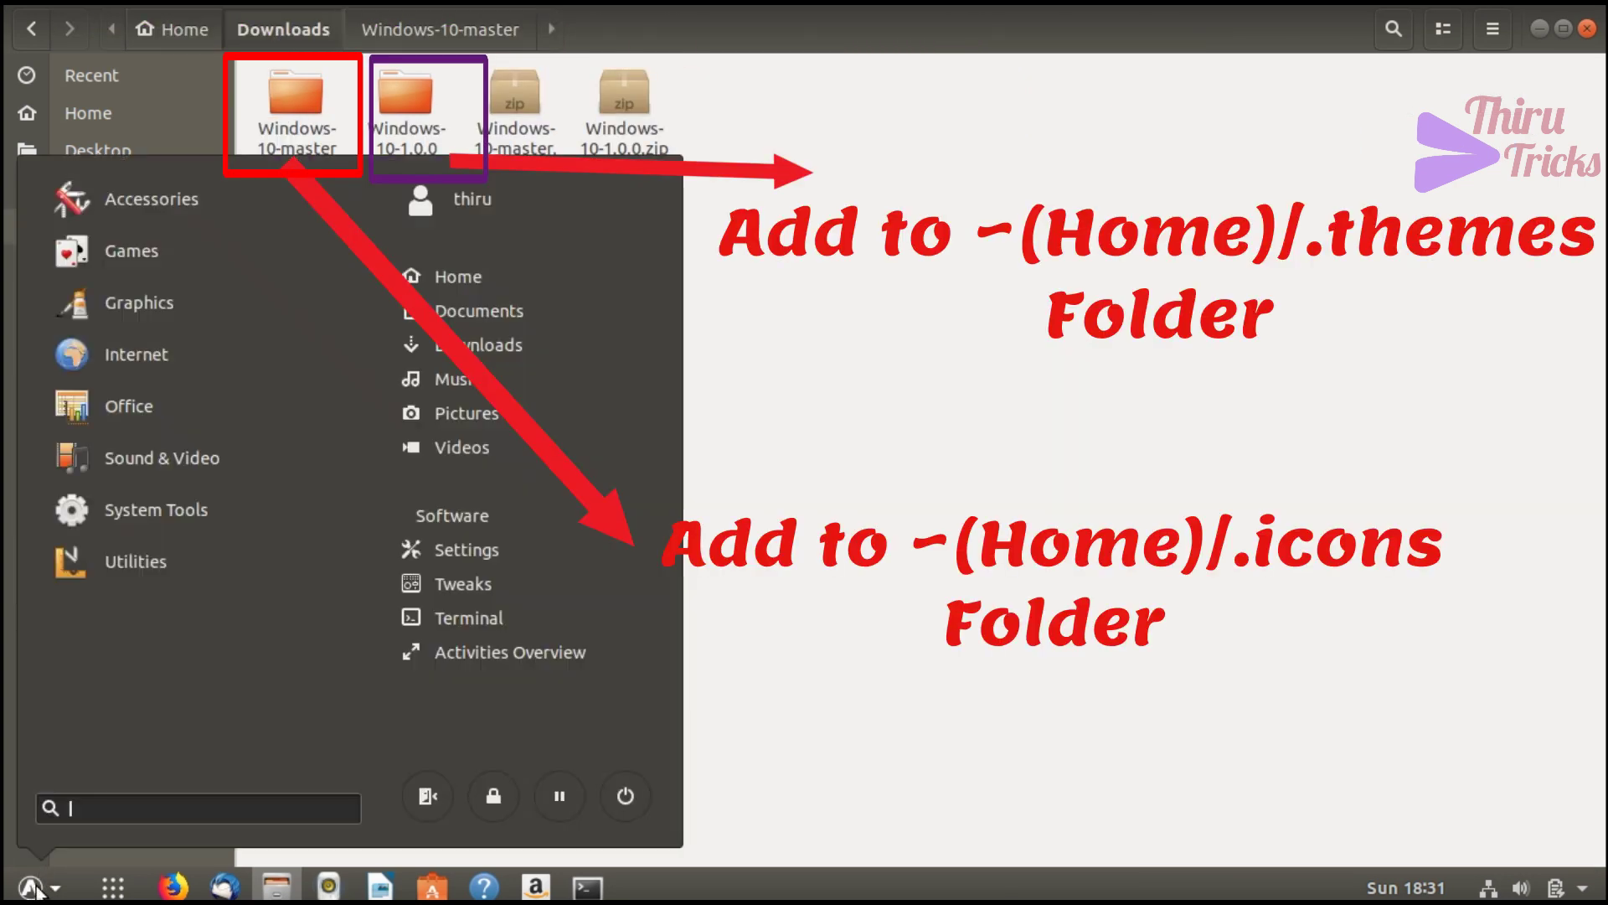
click(446, 584)
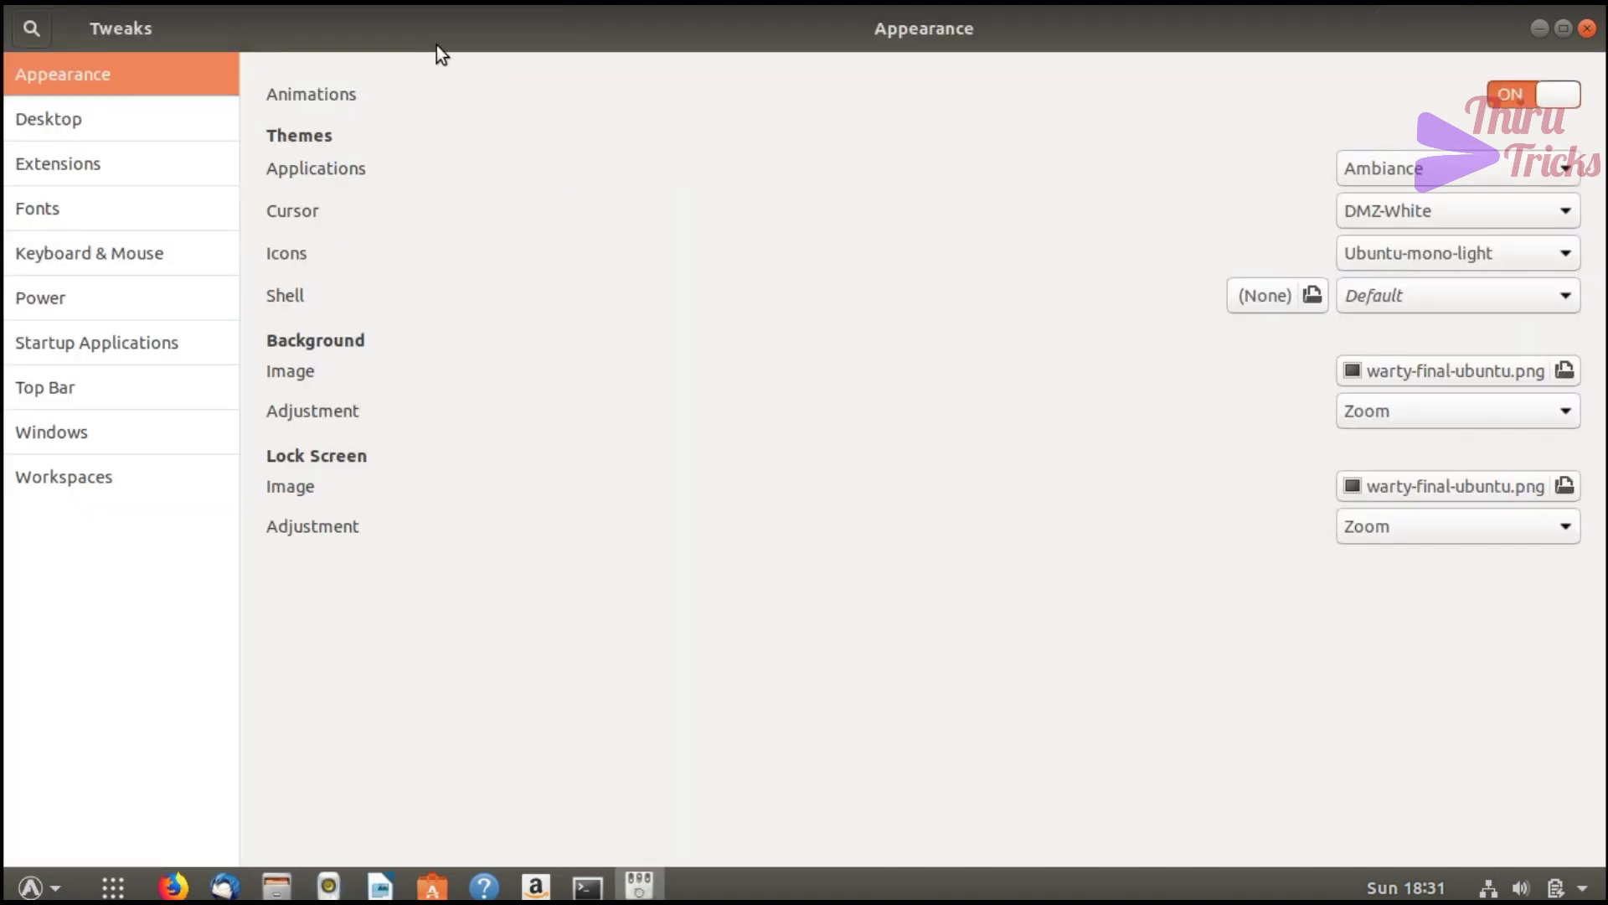
drag(449, 17, 1604, 335)
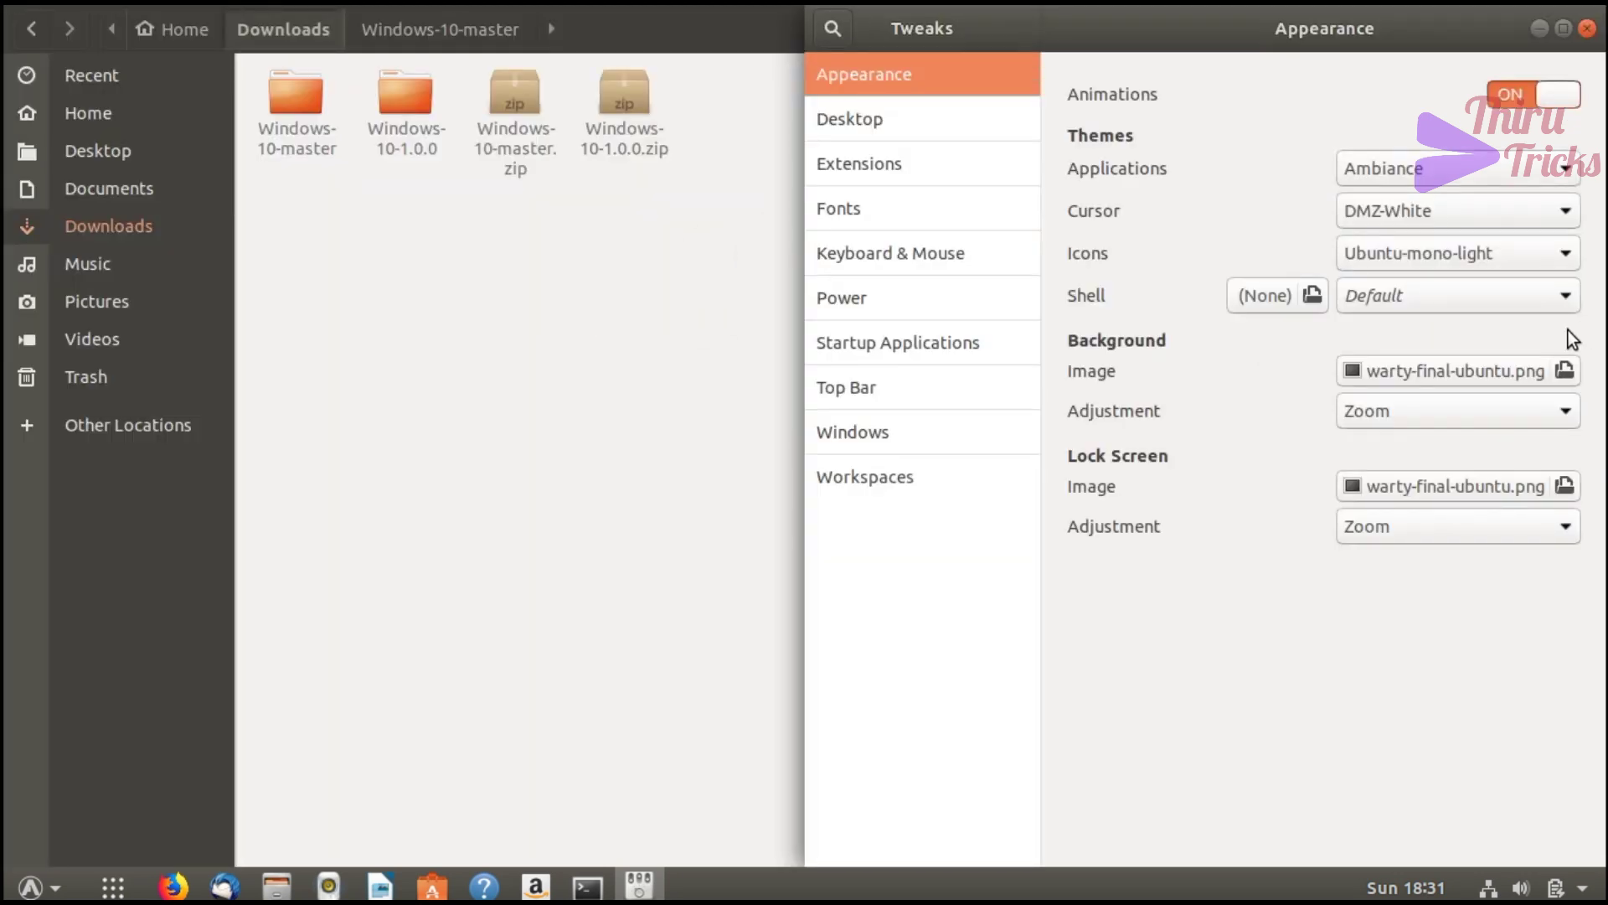
click(500, 435)
key(super+Up)
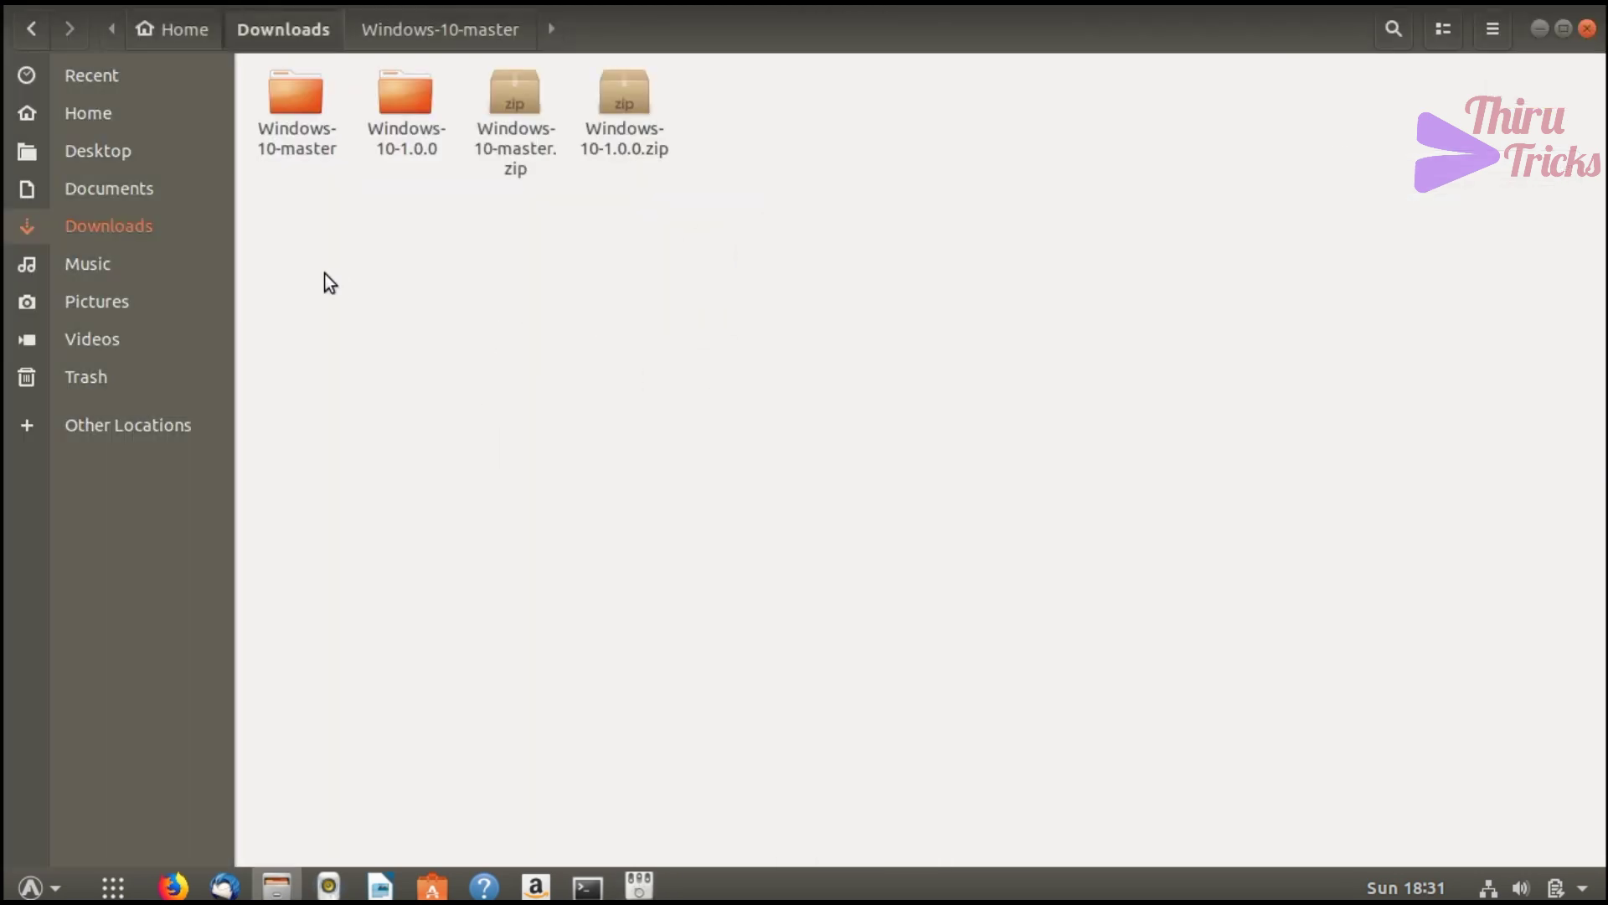
Open the Home folder and make hidden files visible.
click(78, 119)
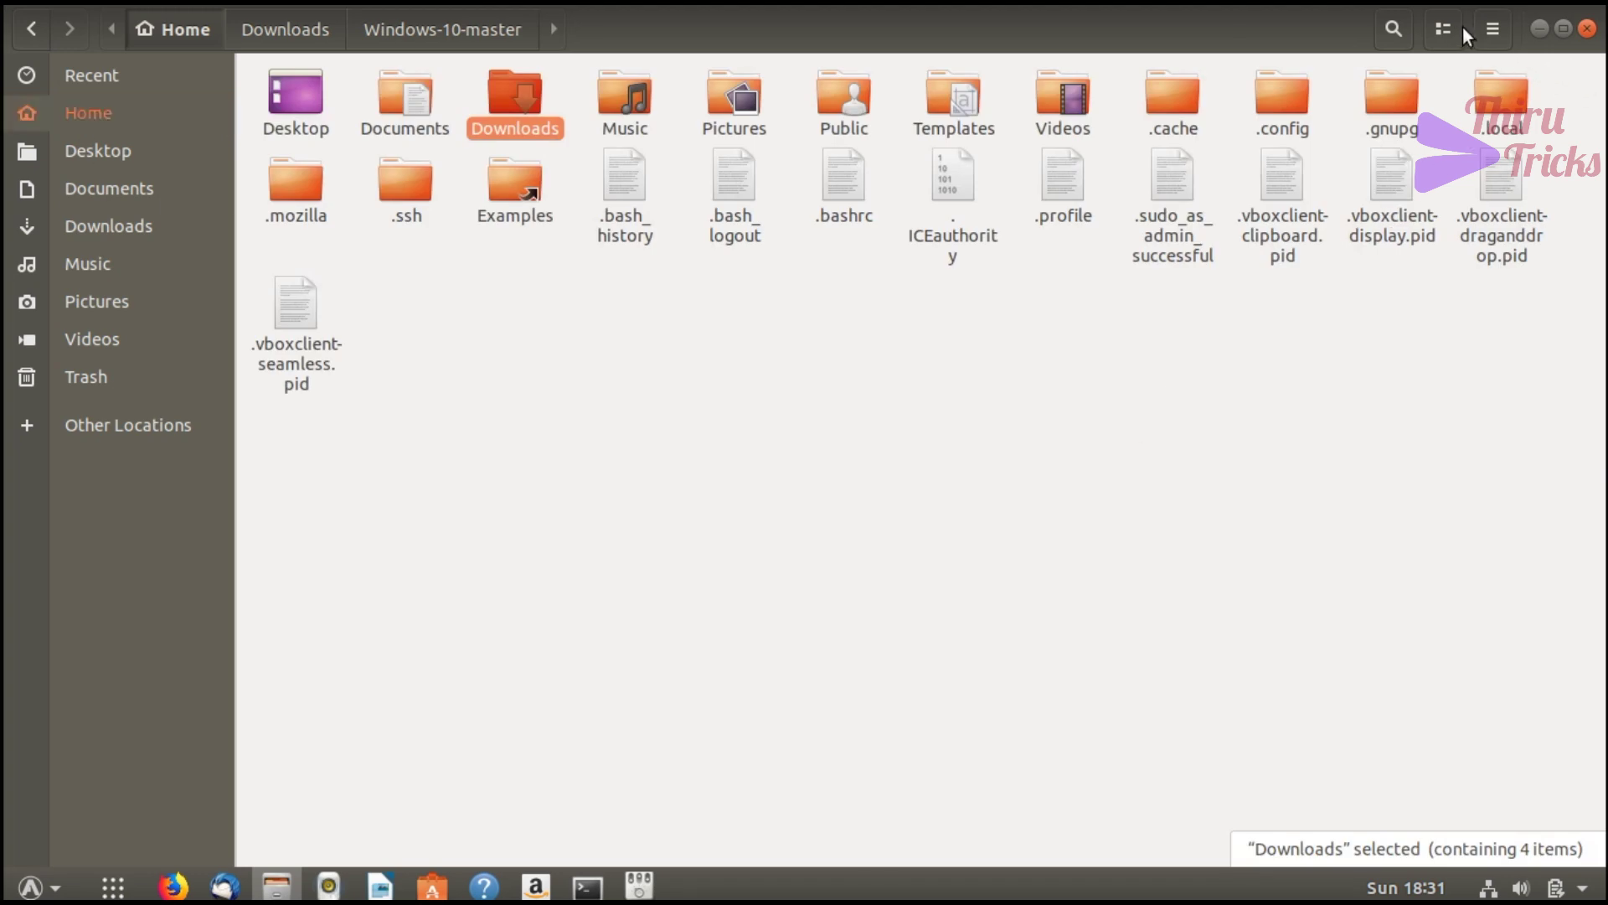
click(1494, 25)
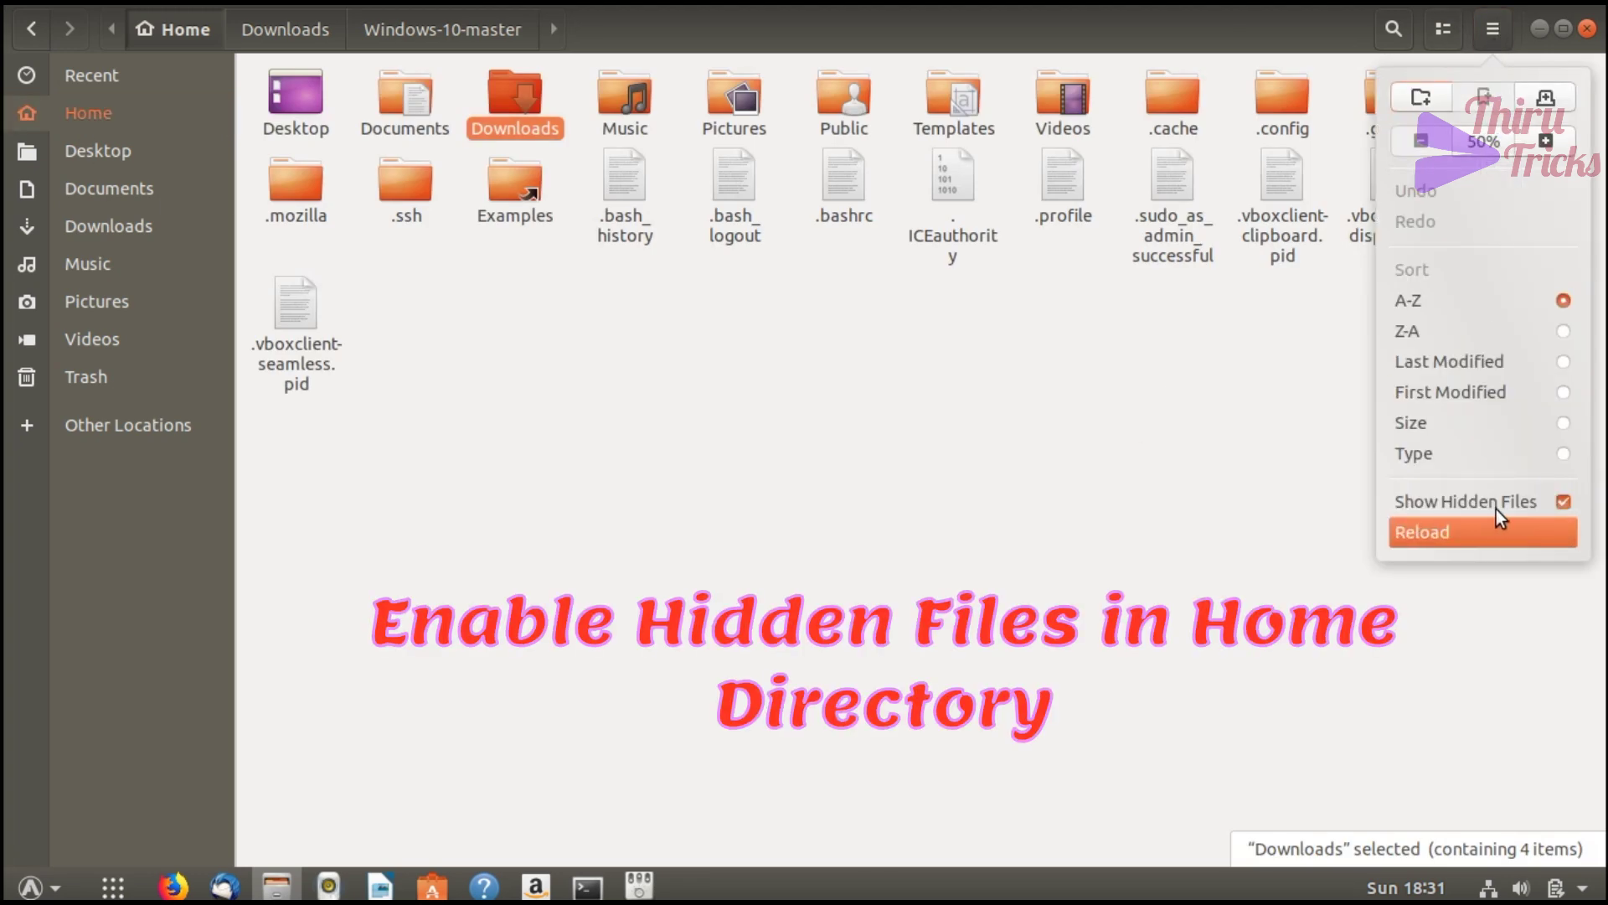
click(838, 571)
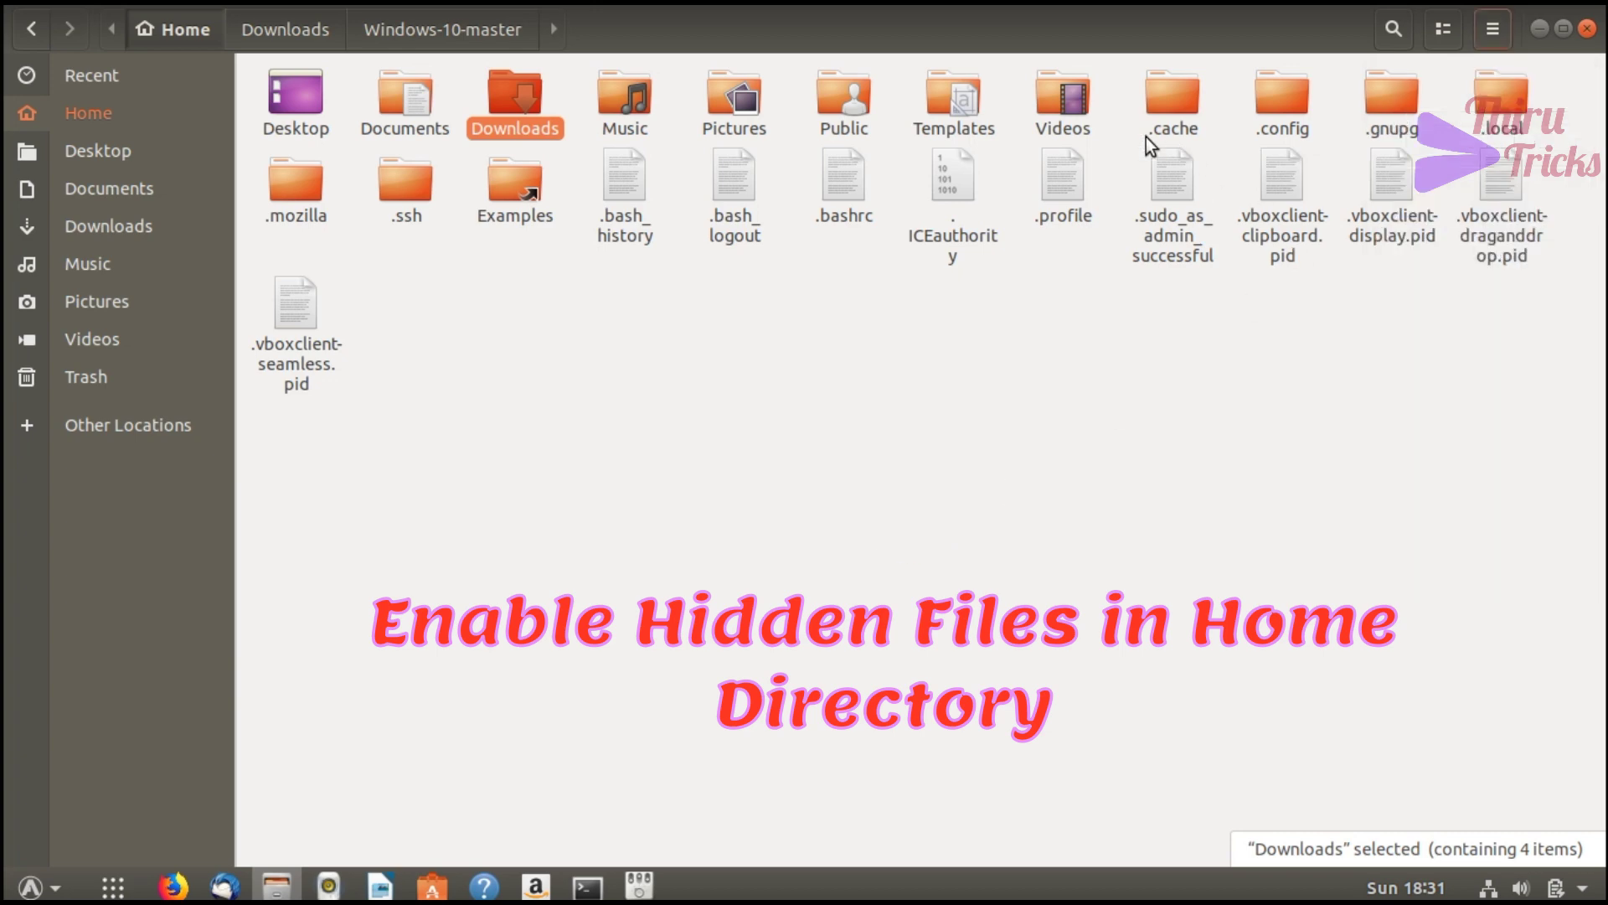
Create a new folder named .themes in Home.
right_click(568, 435)
click(618, 449)
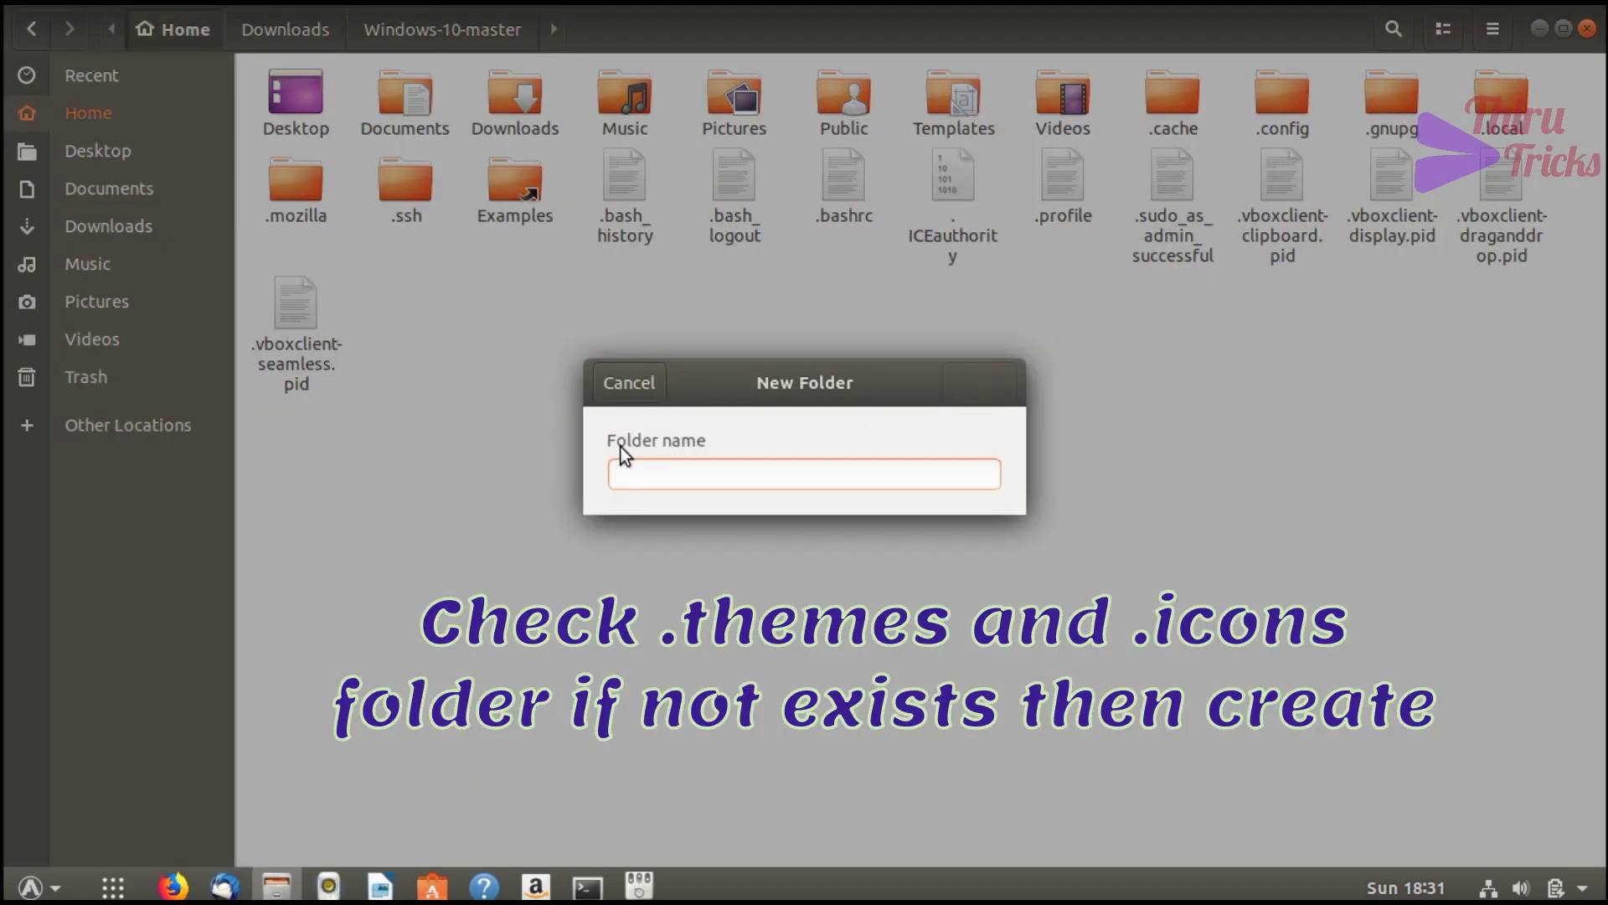
text(.theme)
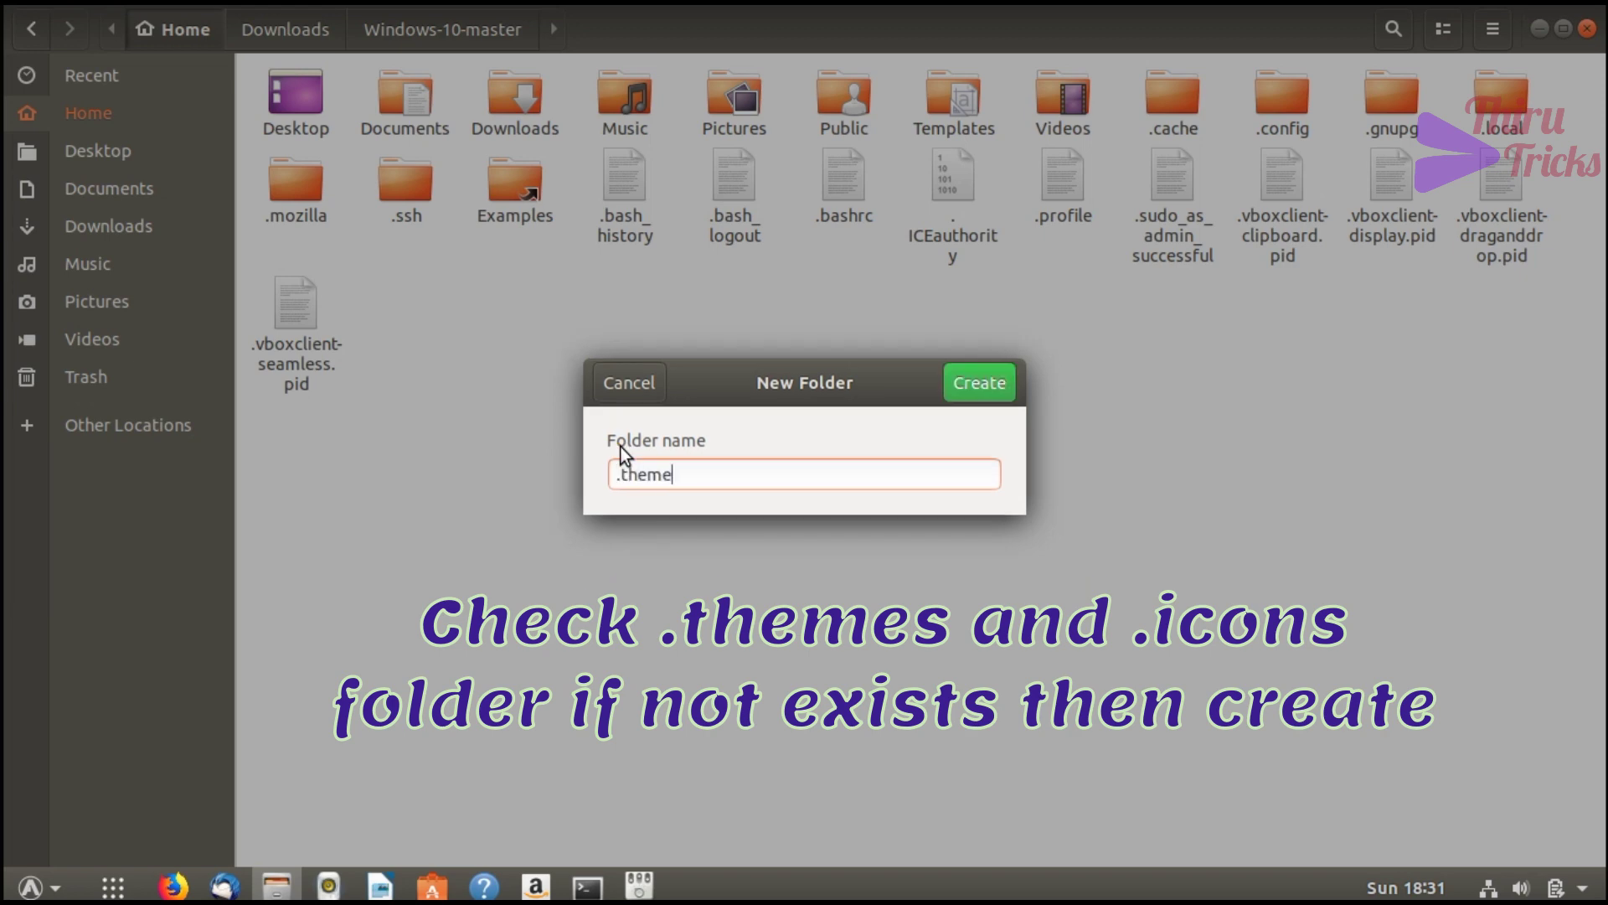
text(s)
key(Return)
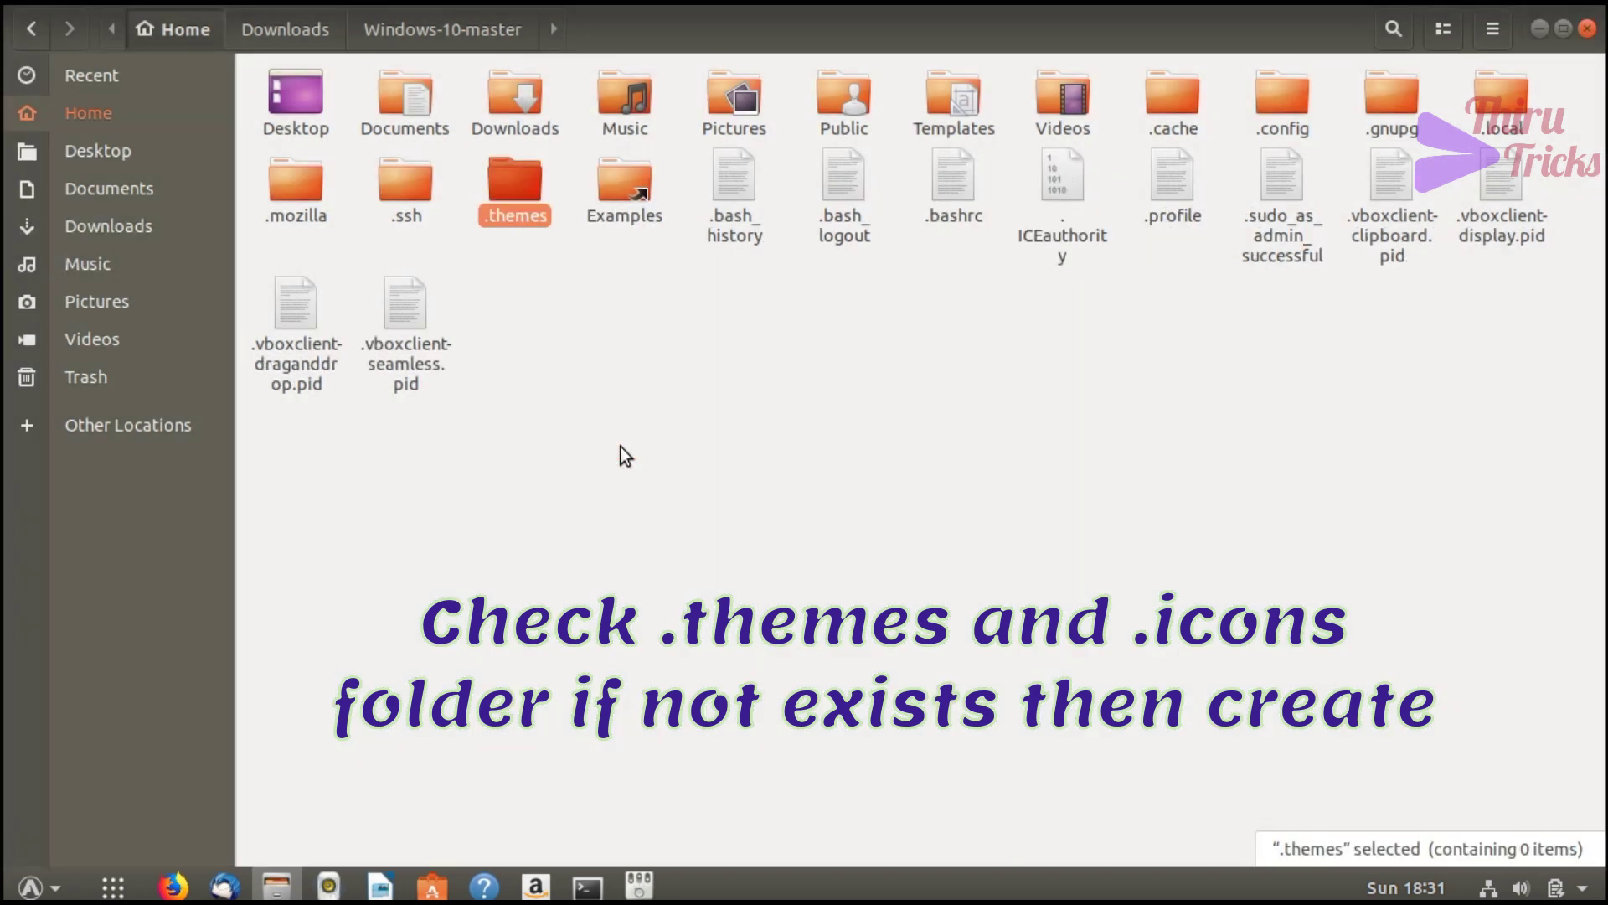
click(590, 467)
Create a new folder named .icons, then open a second Home tab with Ctrl+T.
right_click(595, 462)
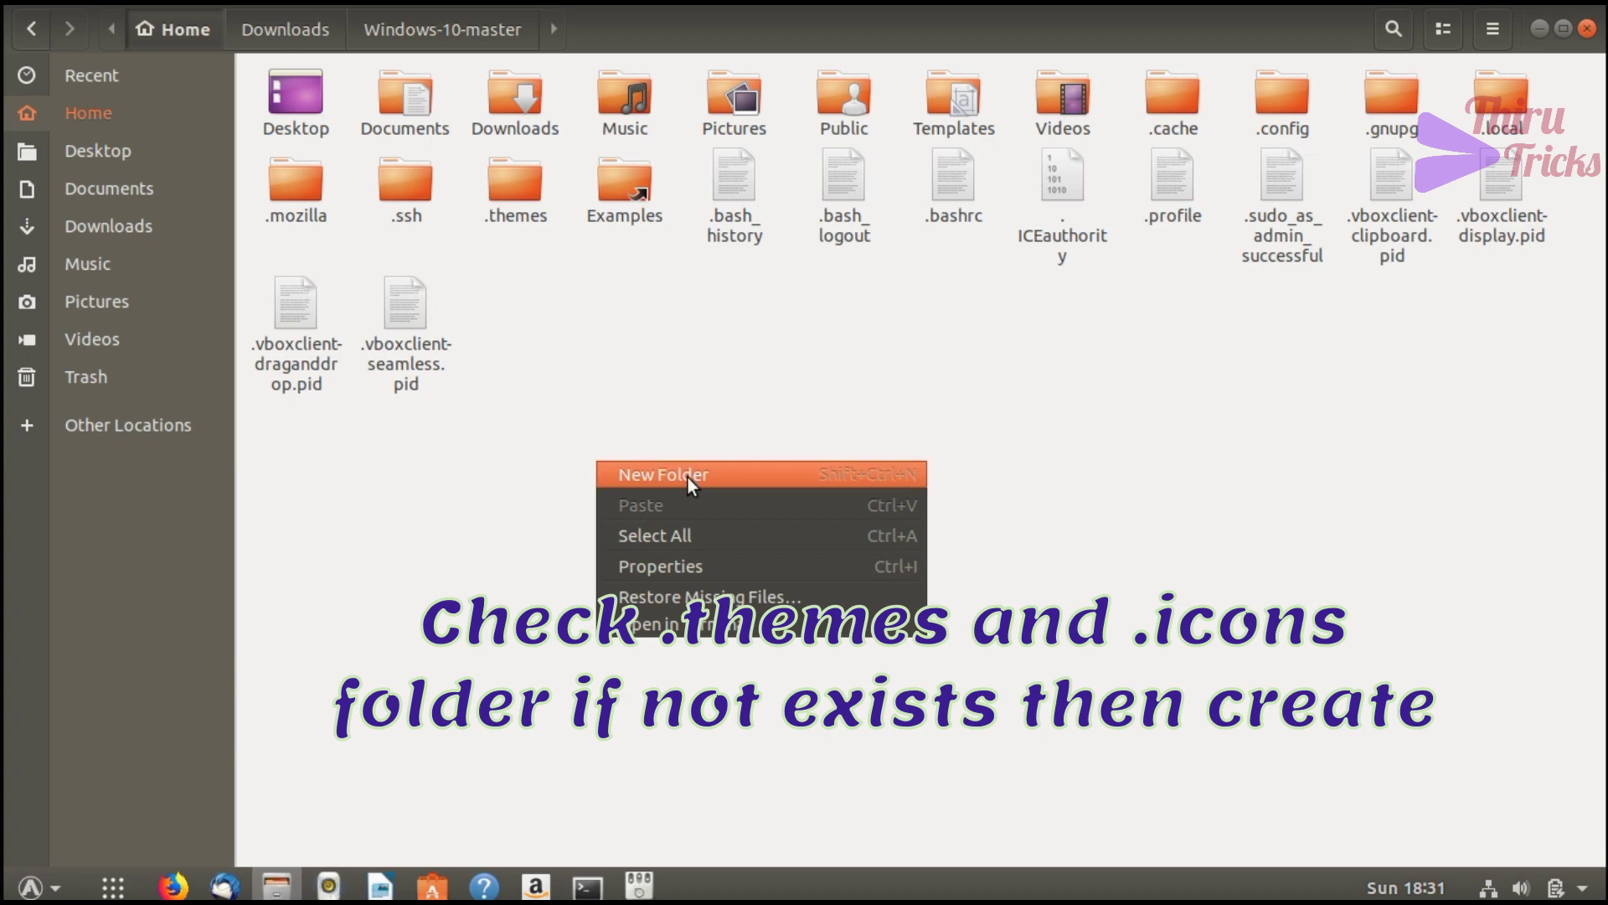
click(689, 472)
text(.icons)
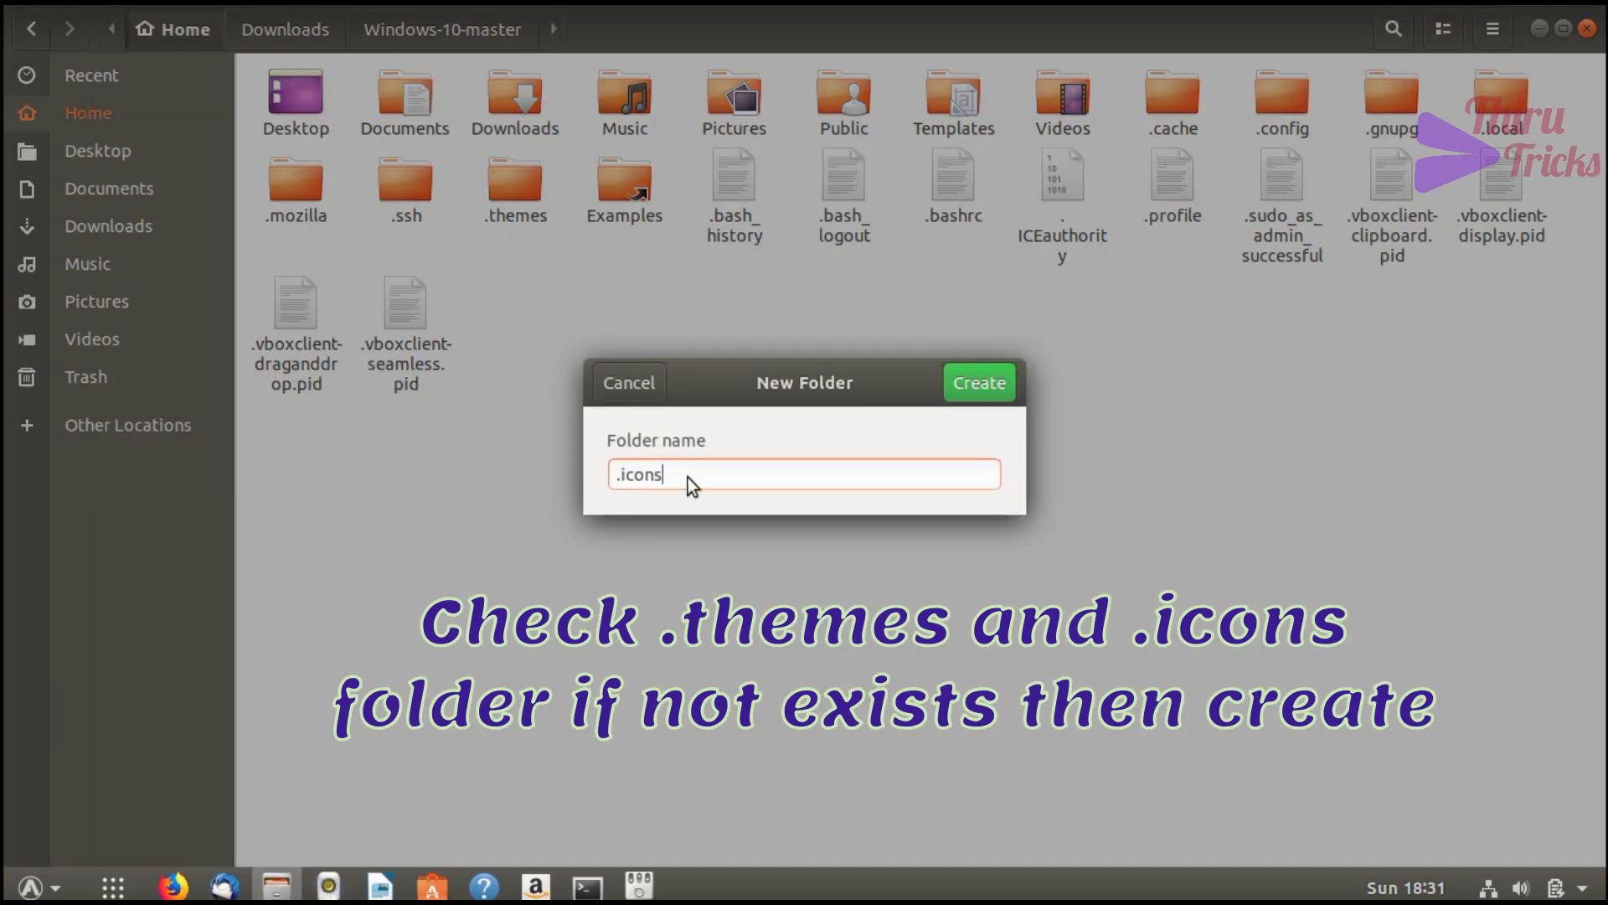
key(Return)
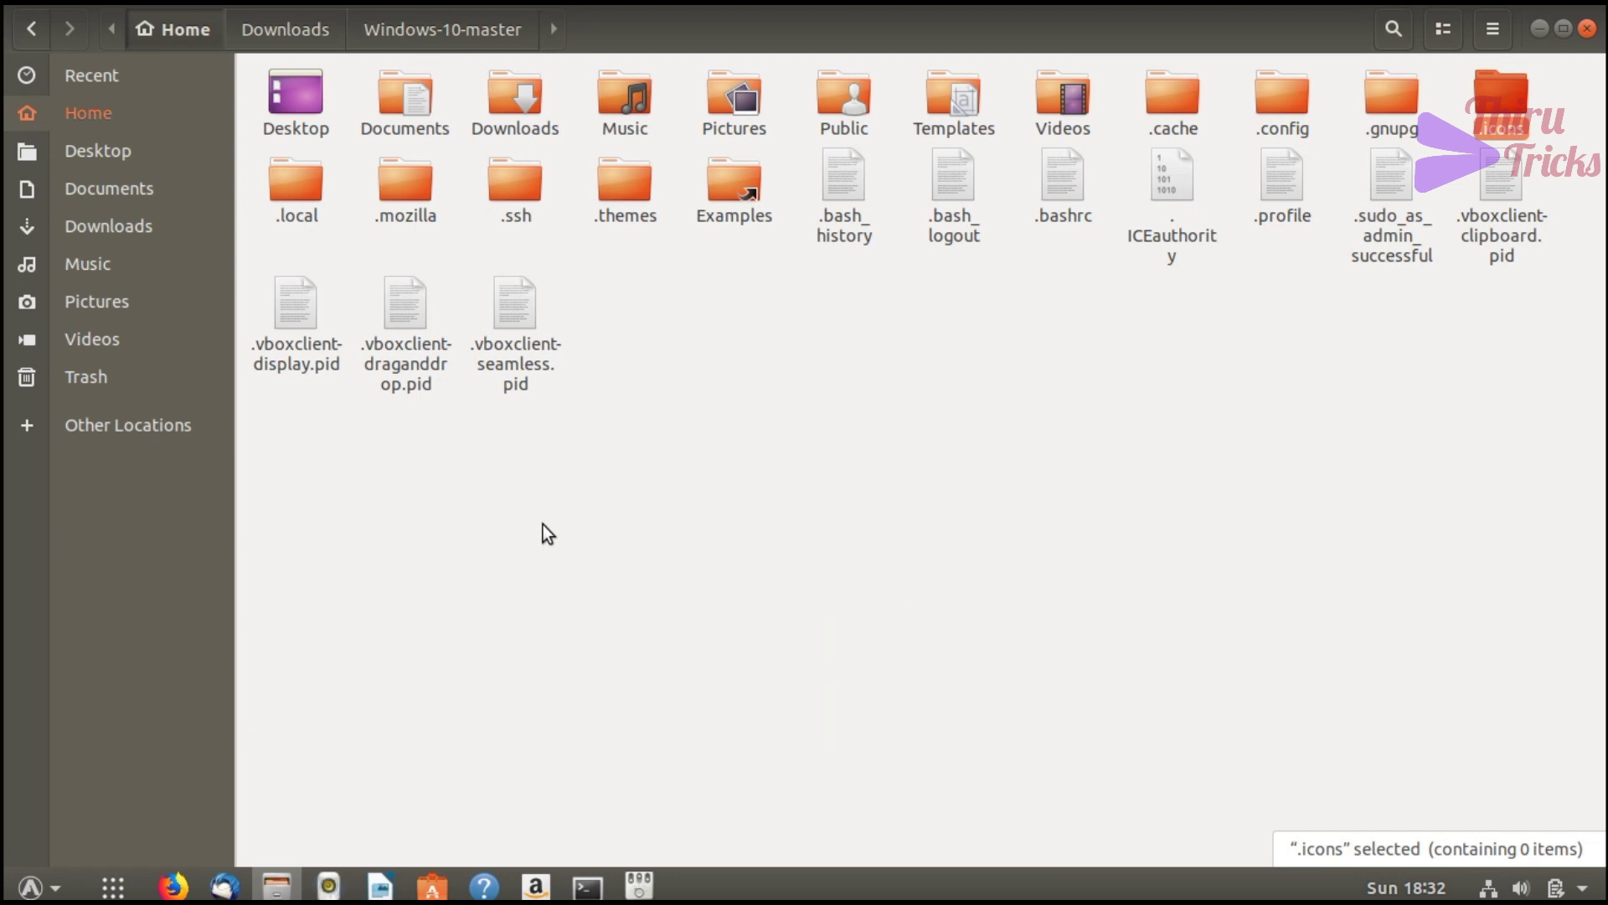
key(ctrl+t)
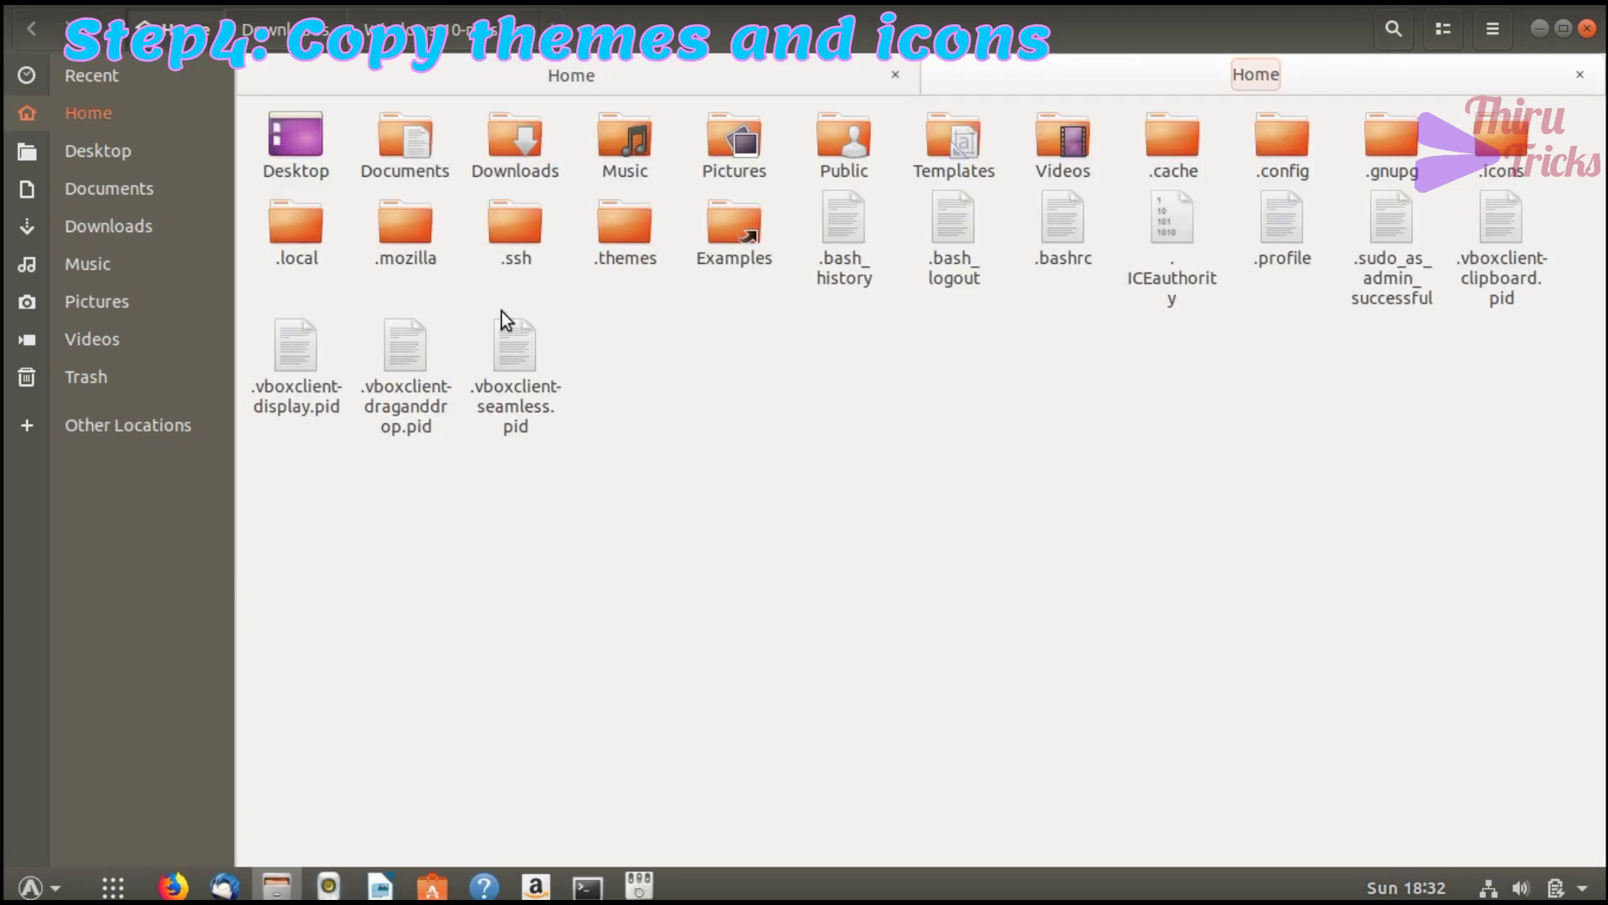
Copy the Windows-10-master folder from Downloads into ~/.icons and verify its contents.
click(94, 222)
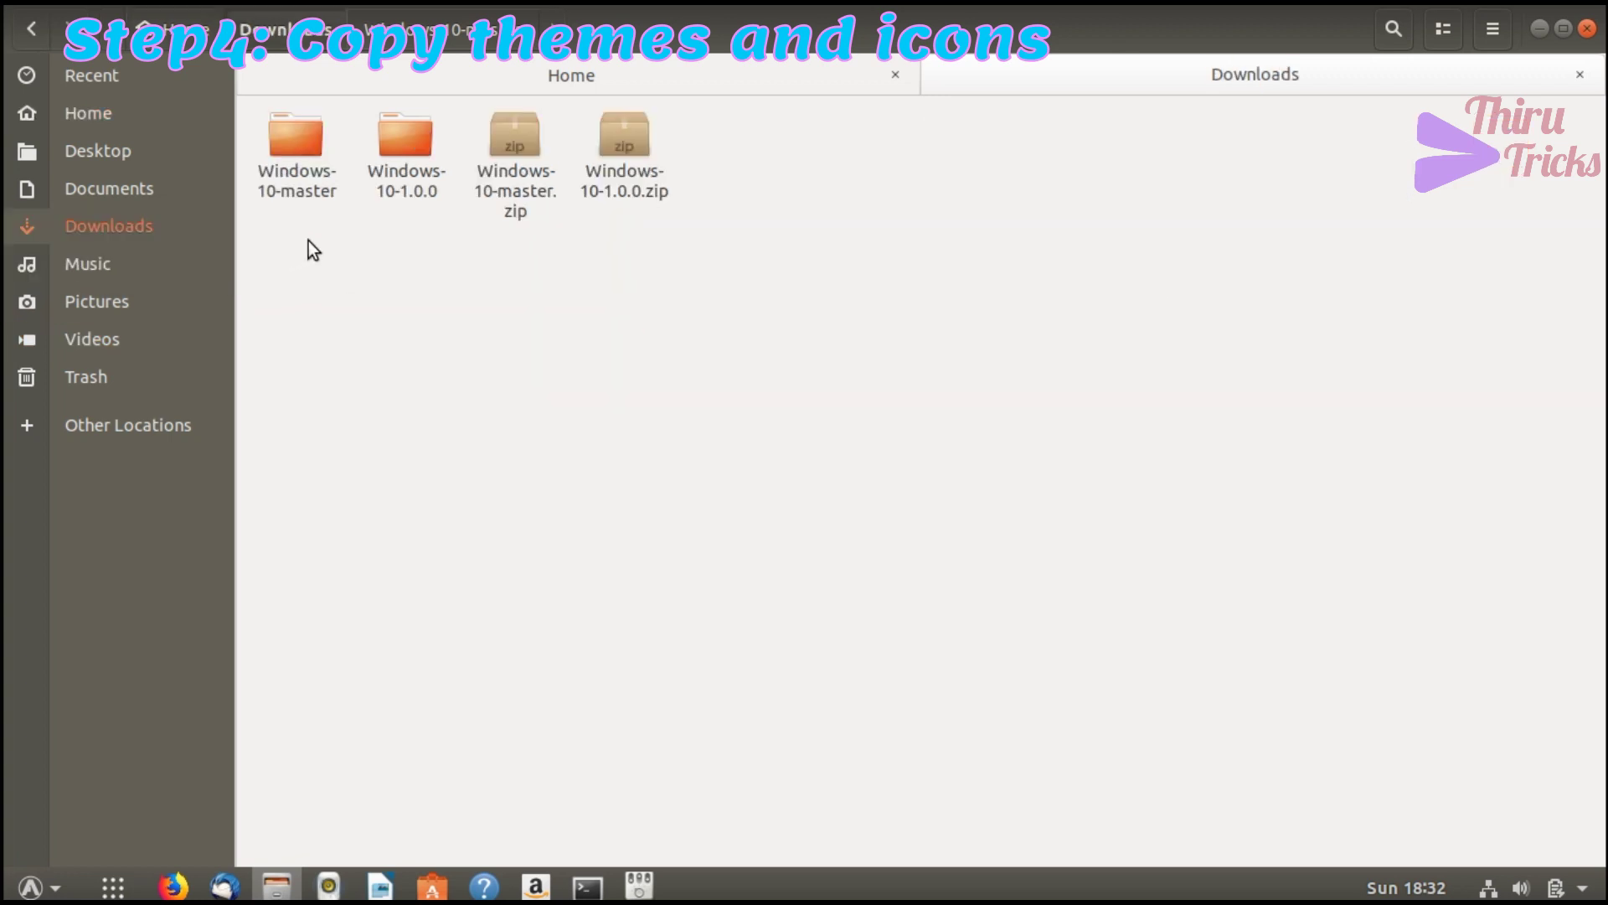
double_click(294, 147)
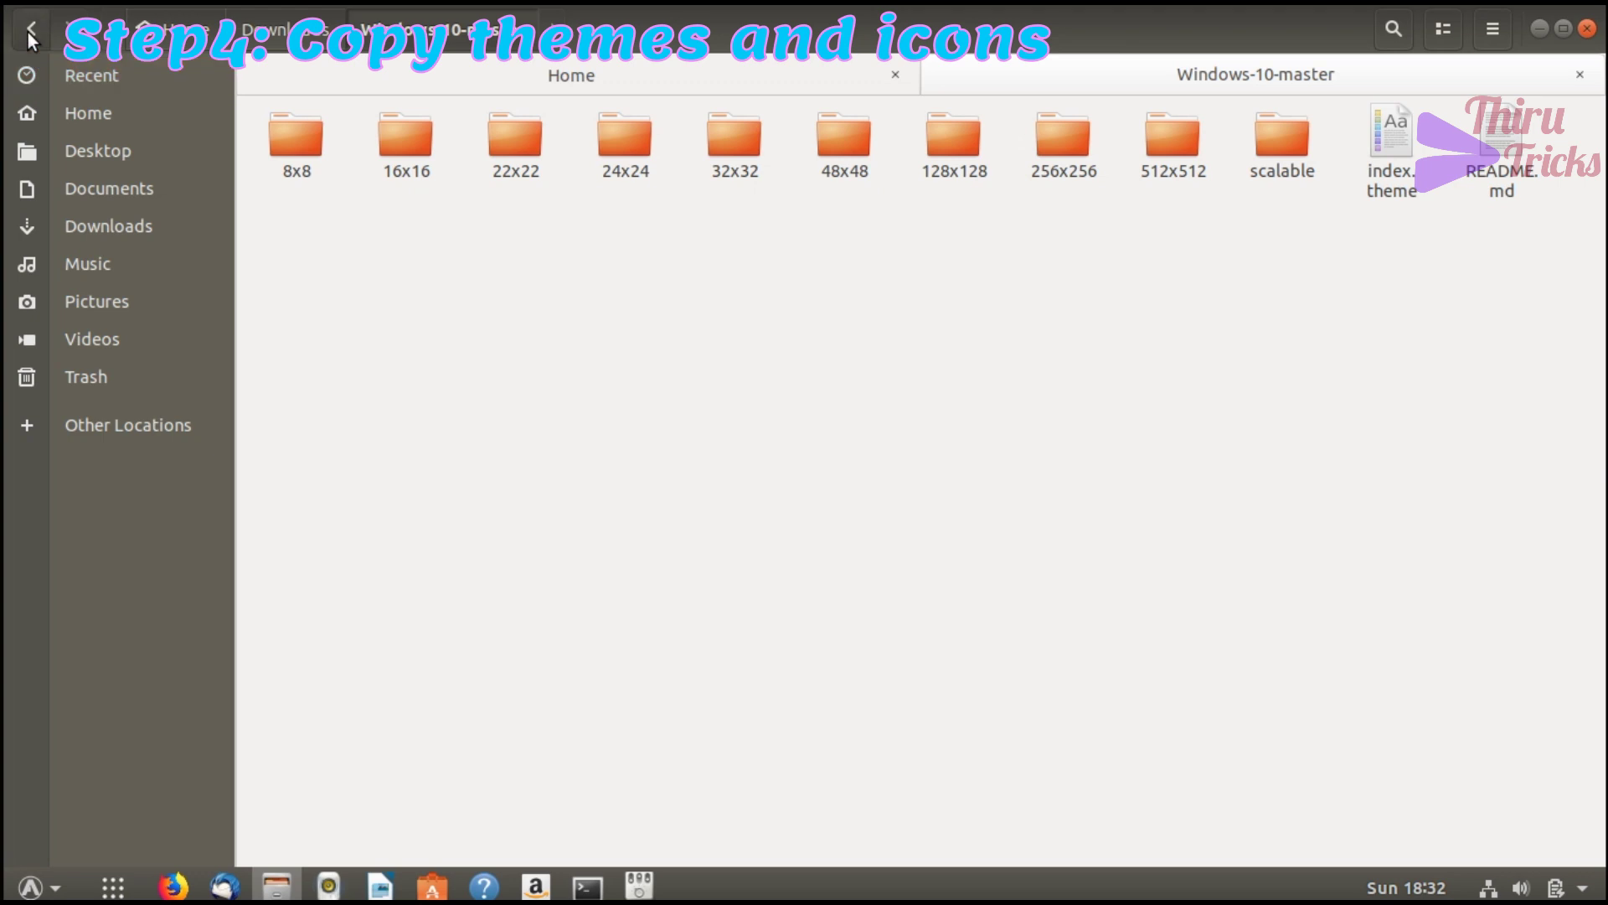
click(29, 31)
click(284, 155)
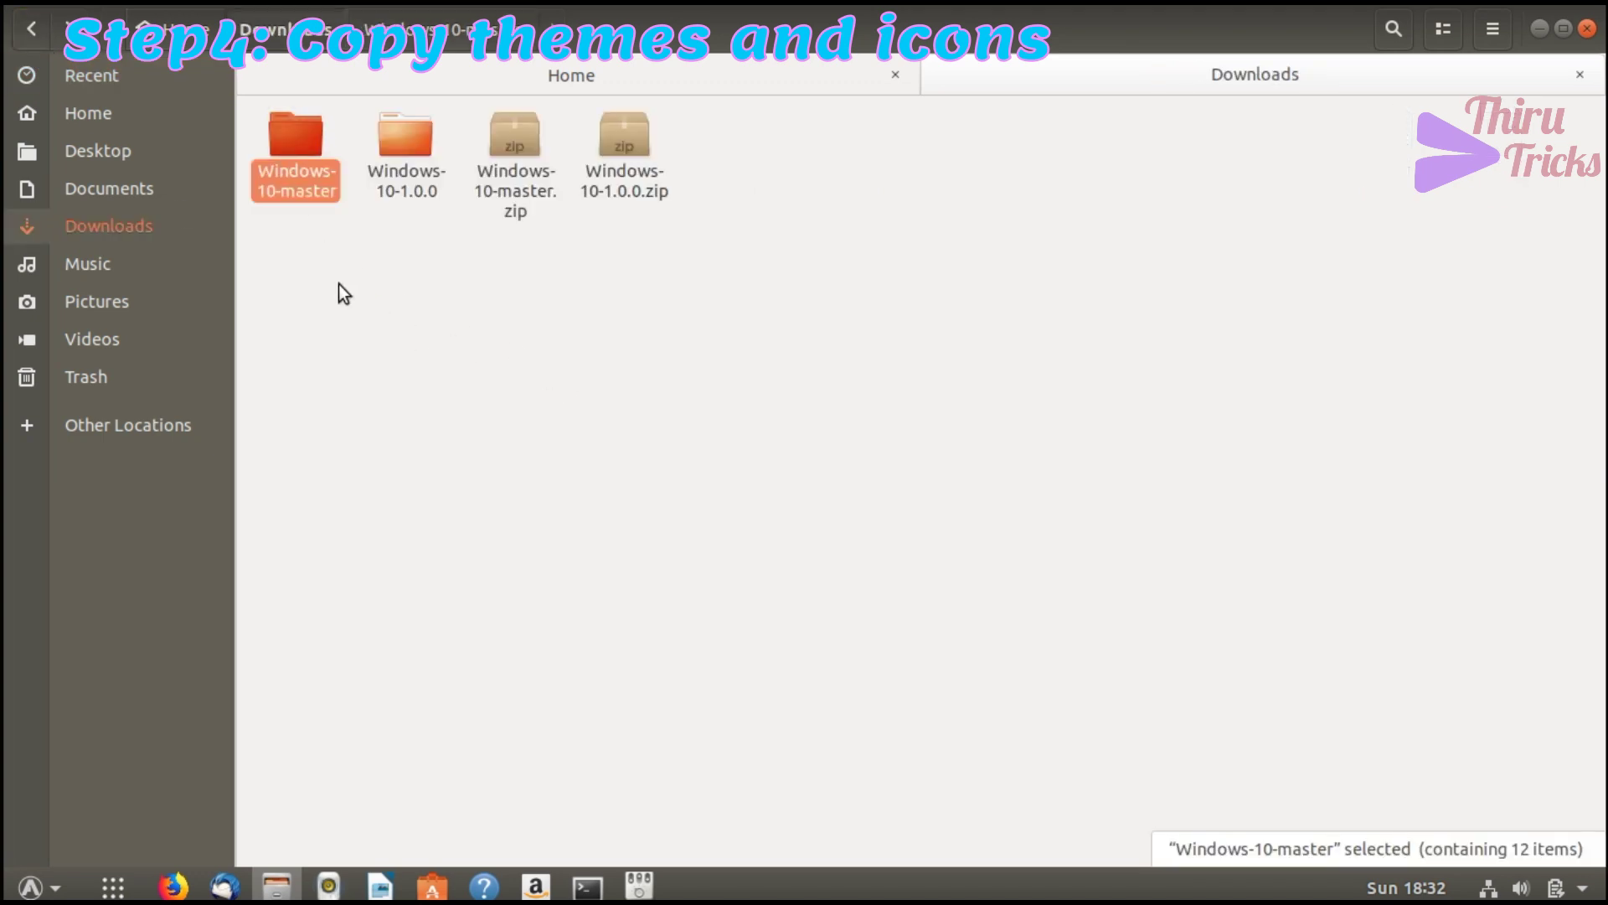
click(541, 79)
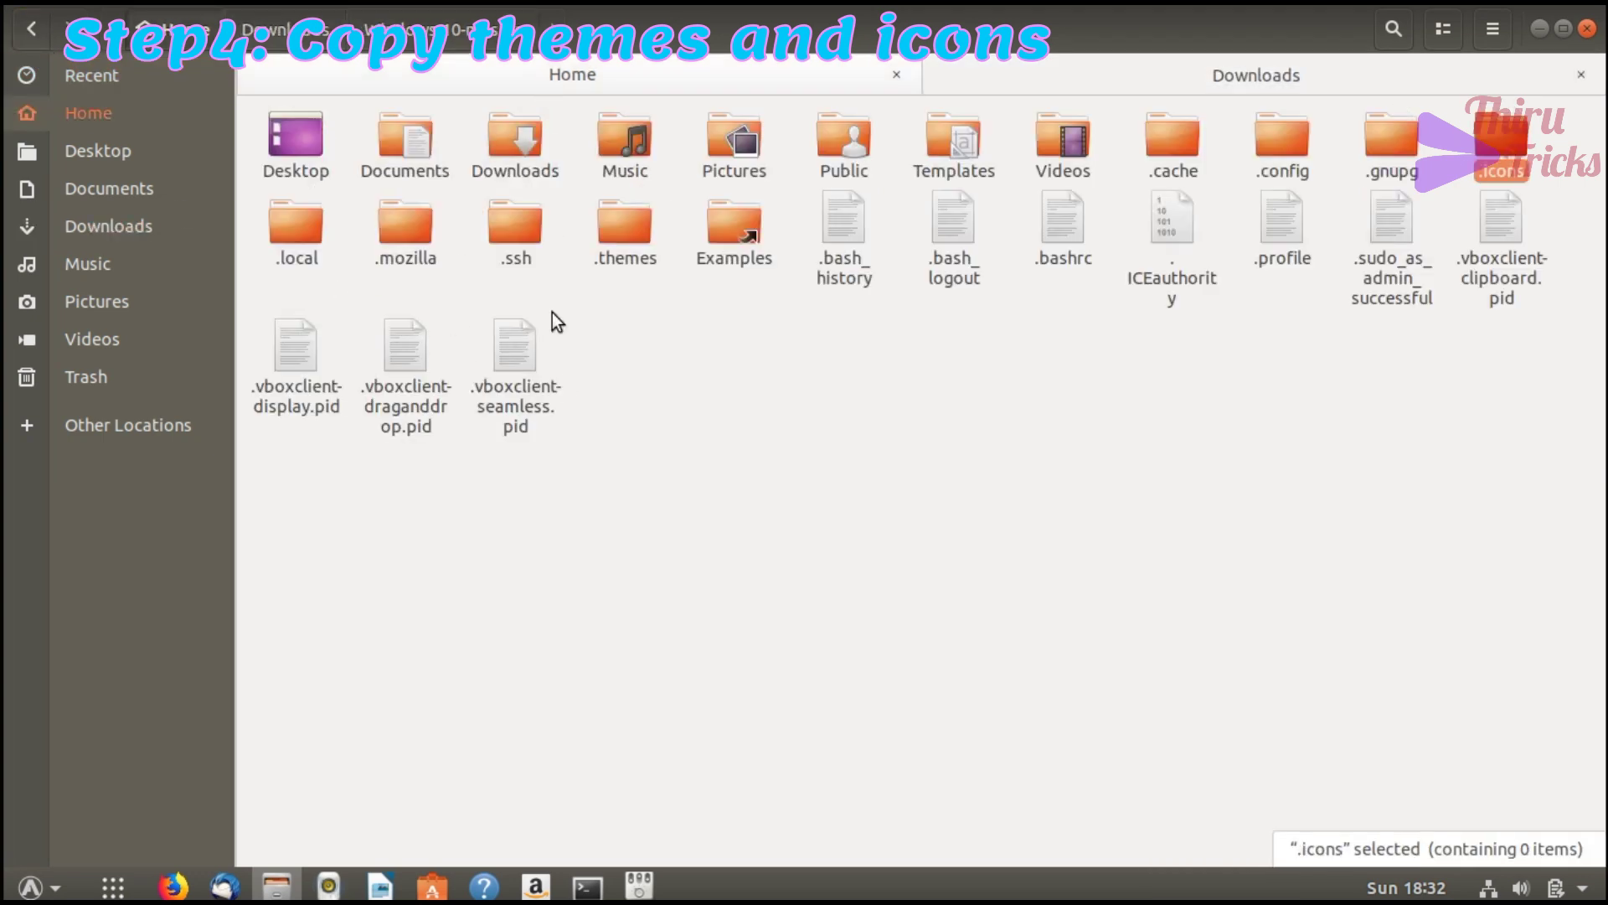
double_click(1493, 154)
key(ctrl+v)
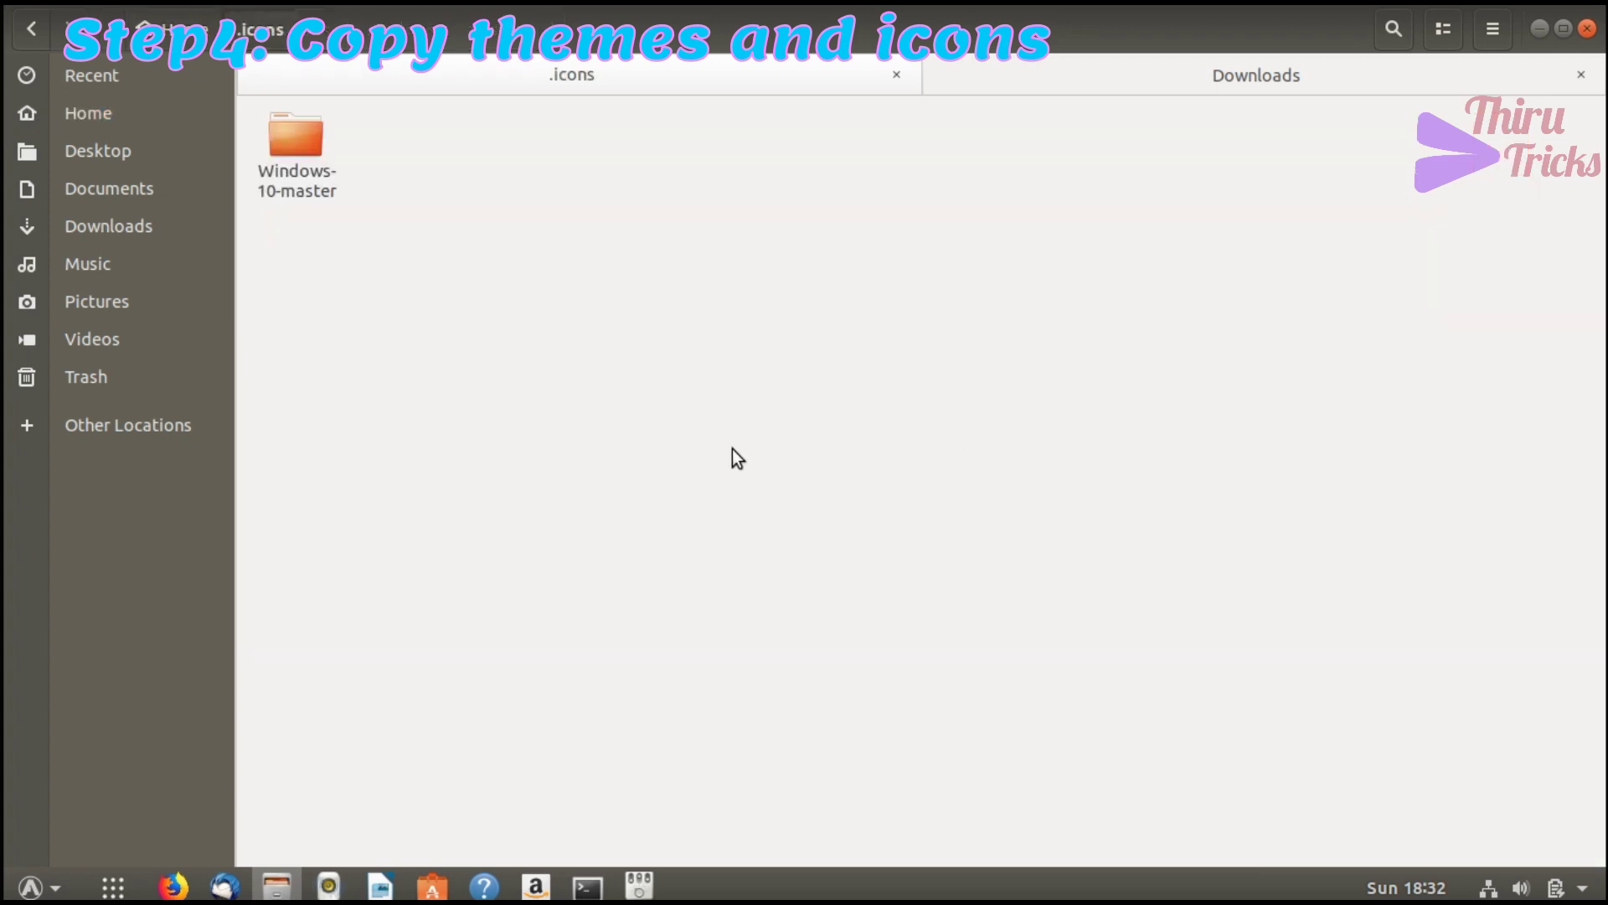
double_click(295, 153)
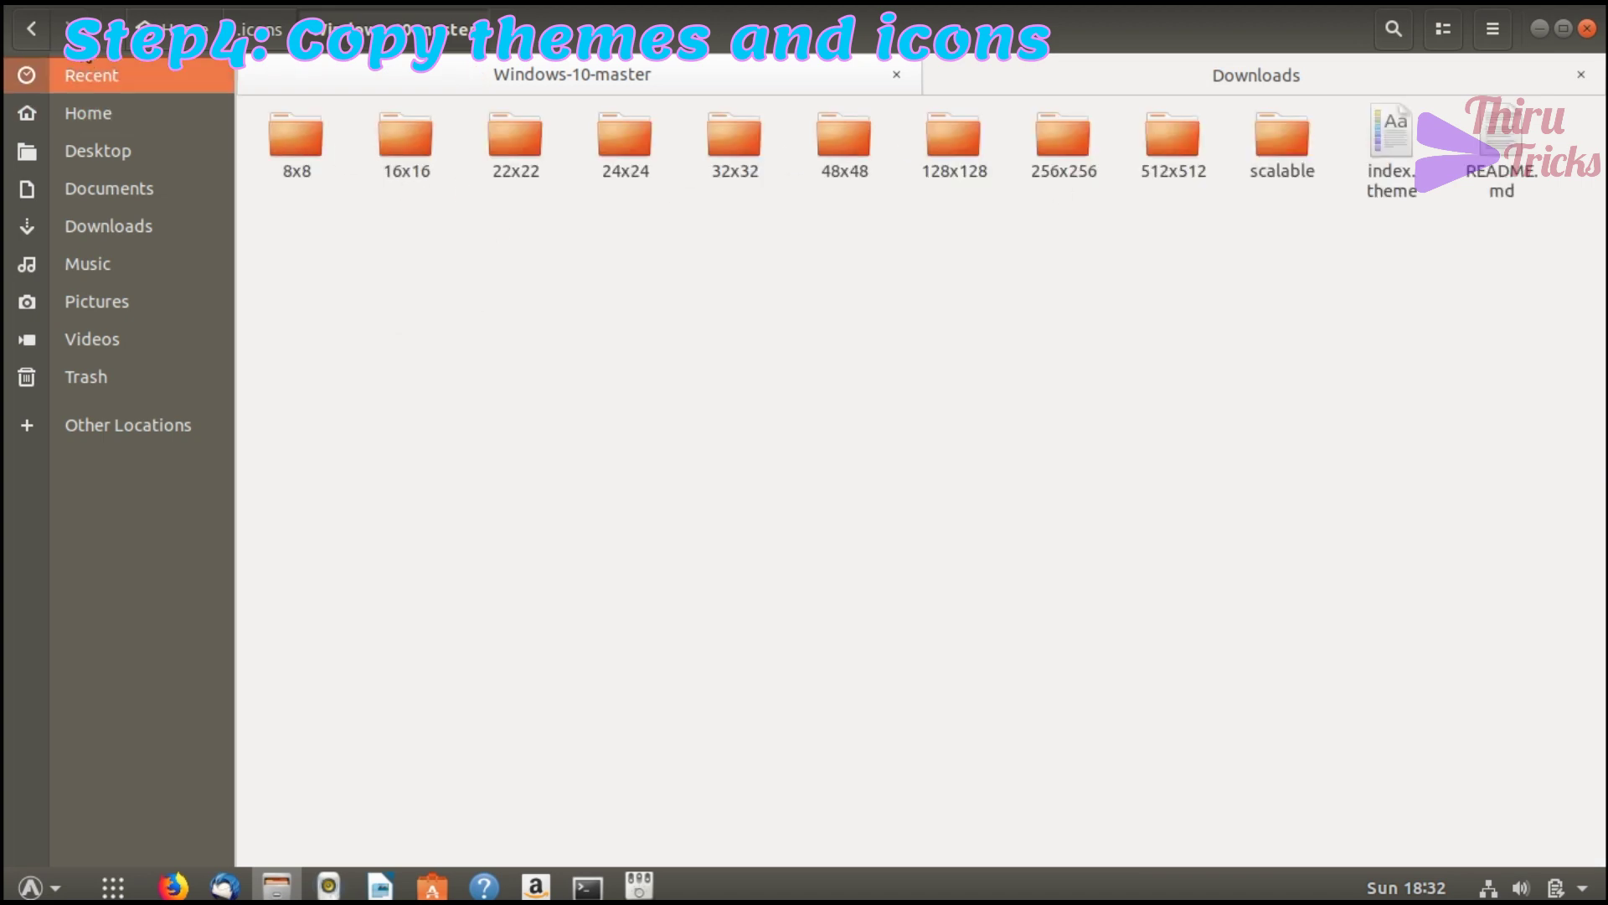
click(26, 25)
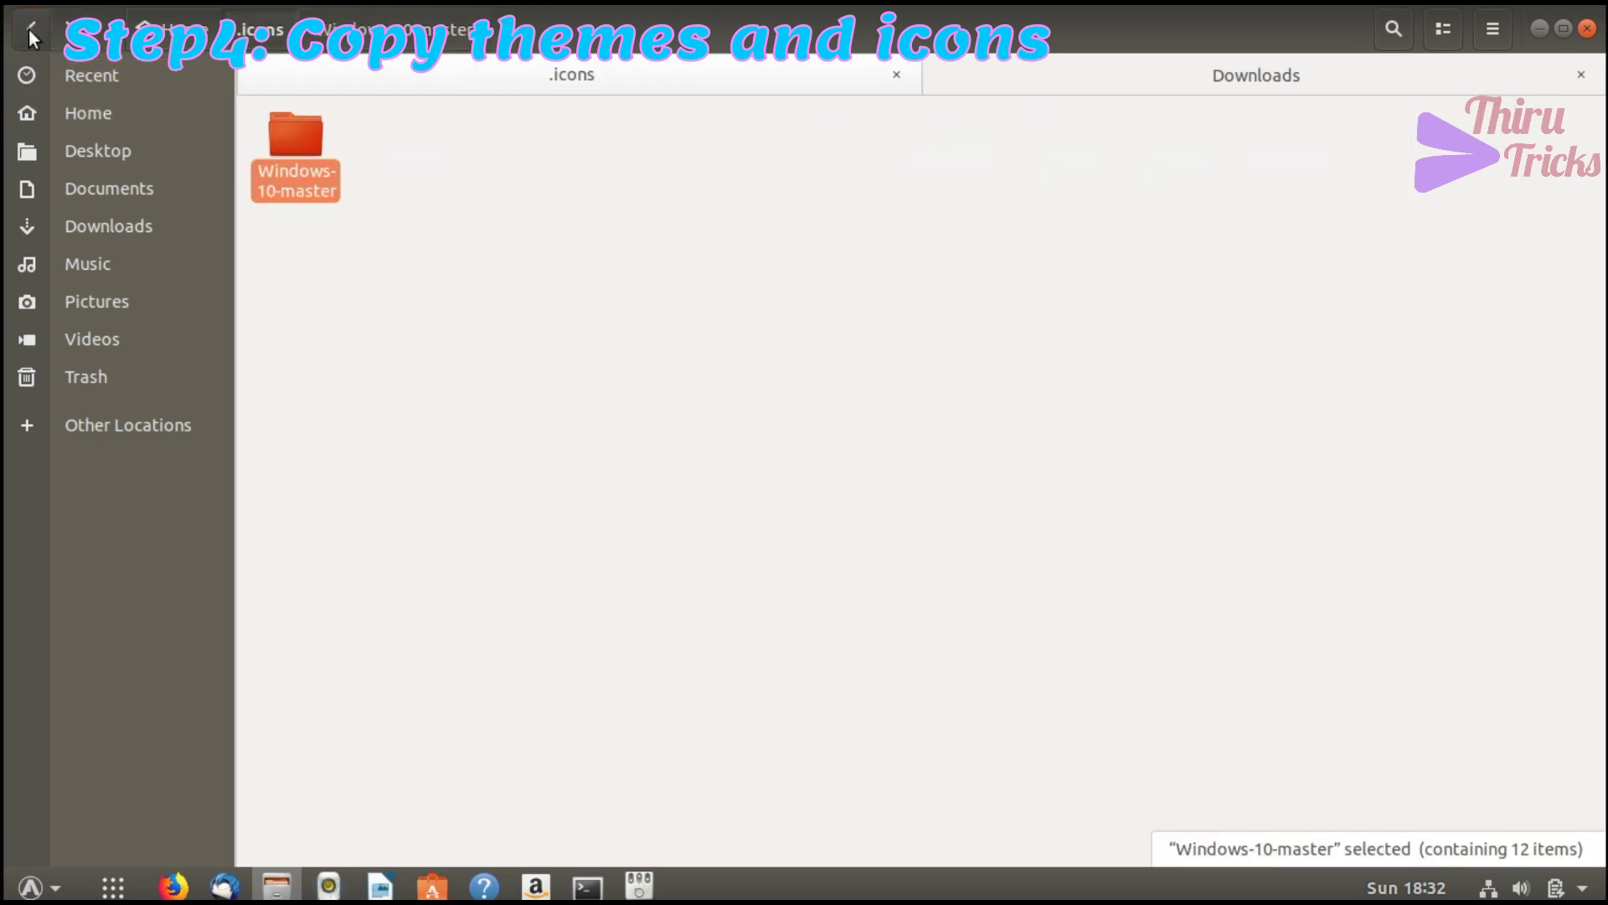
click(29, 28)
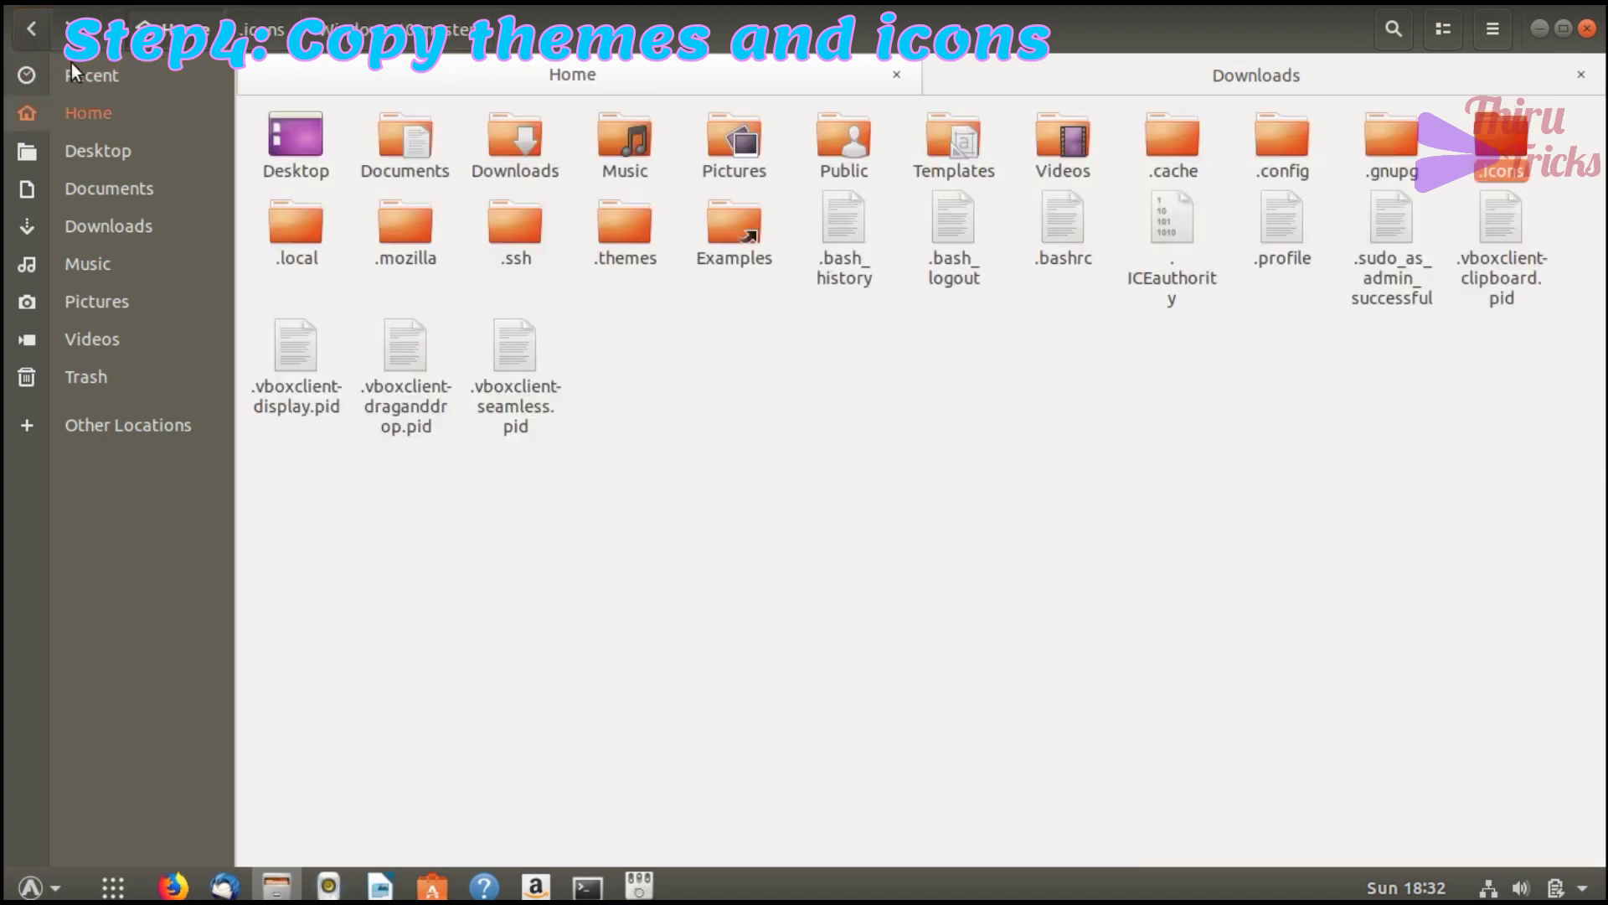
Copy the Windows-10-1.0.0 folder from Downloads into ~/.themes.
click(1163, 65)
double_click(399, 152)
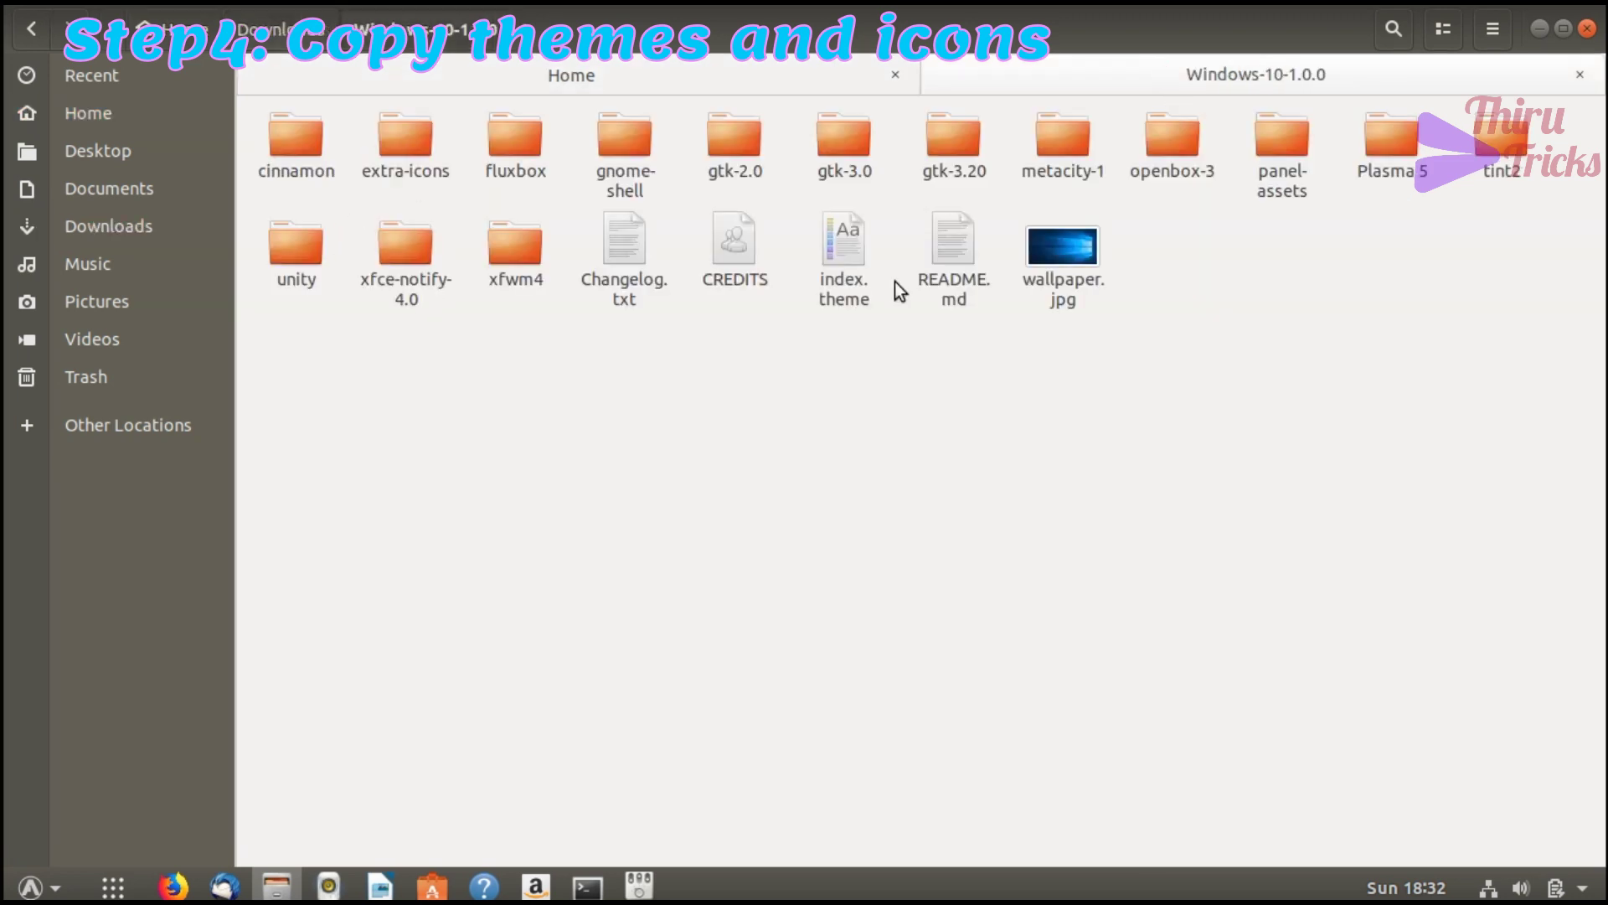
click(33, 27)
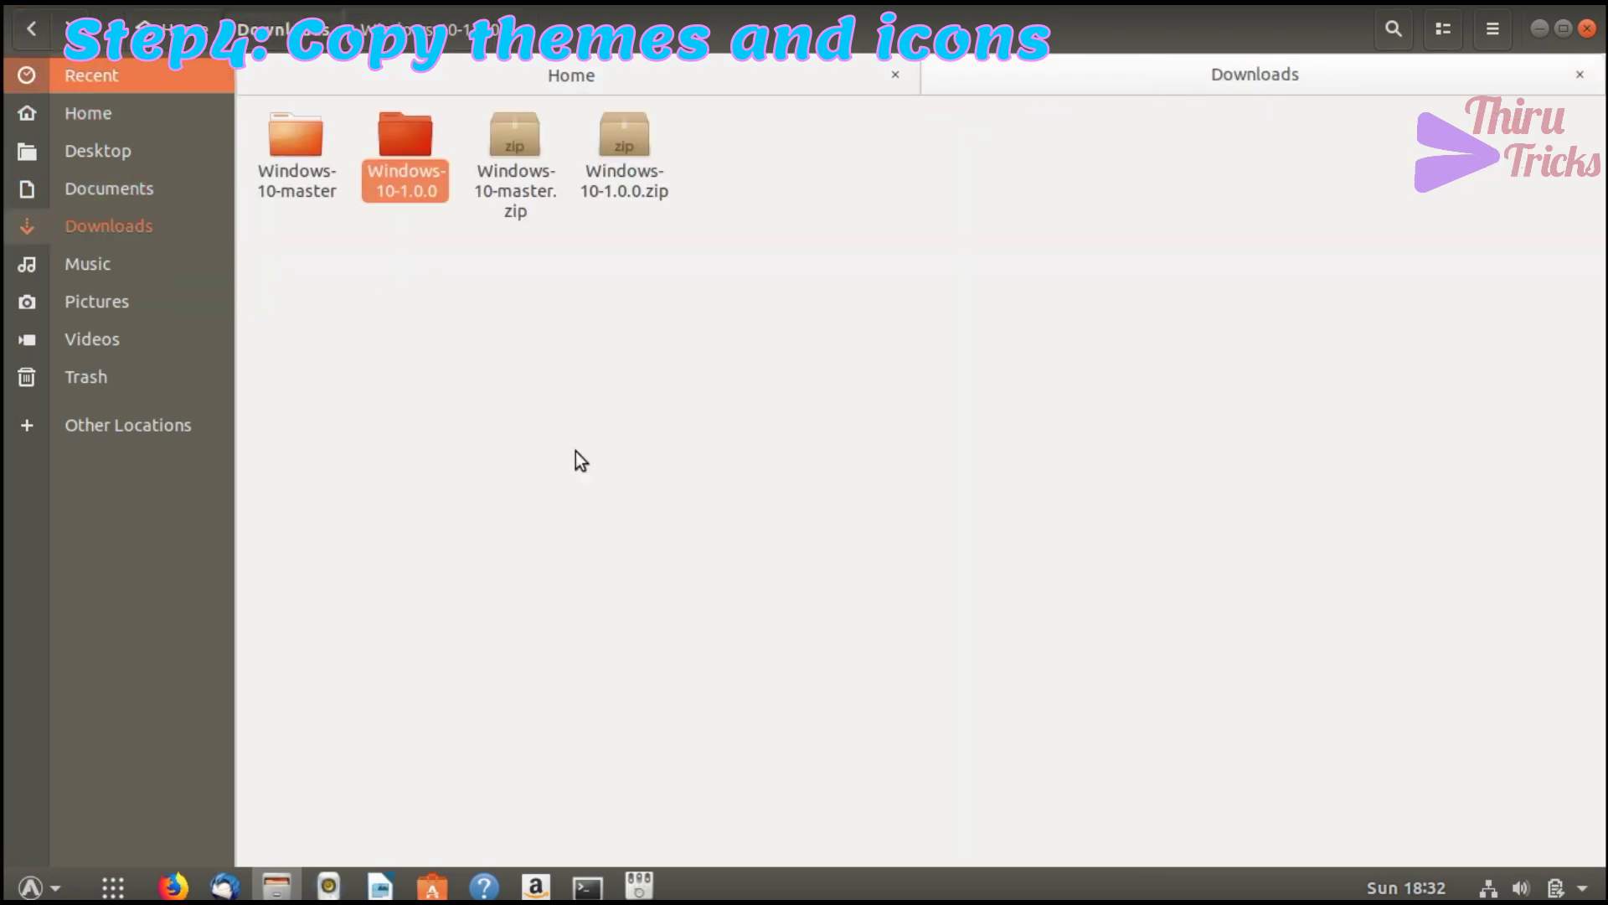
right_click(402, 167)
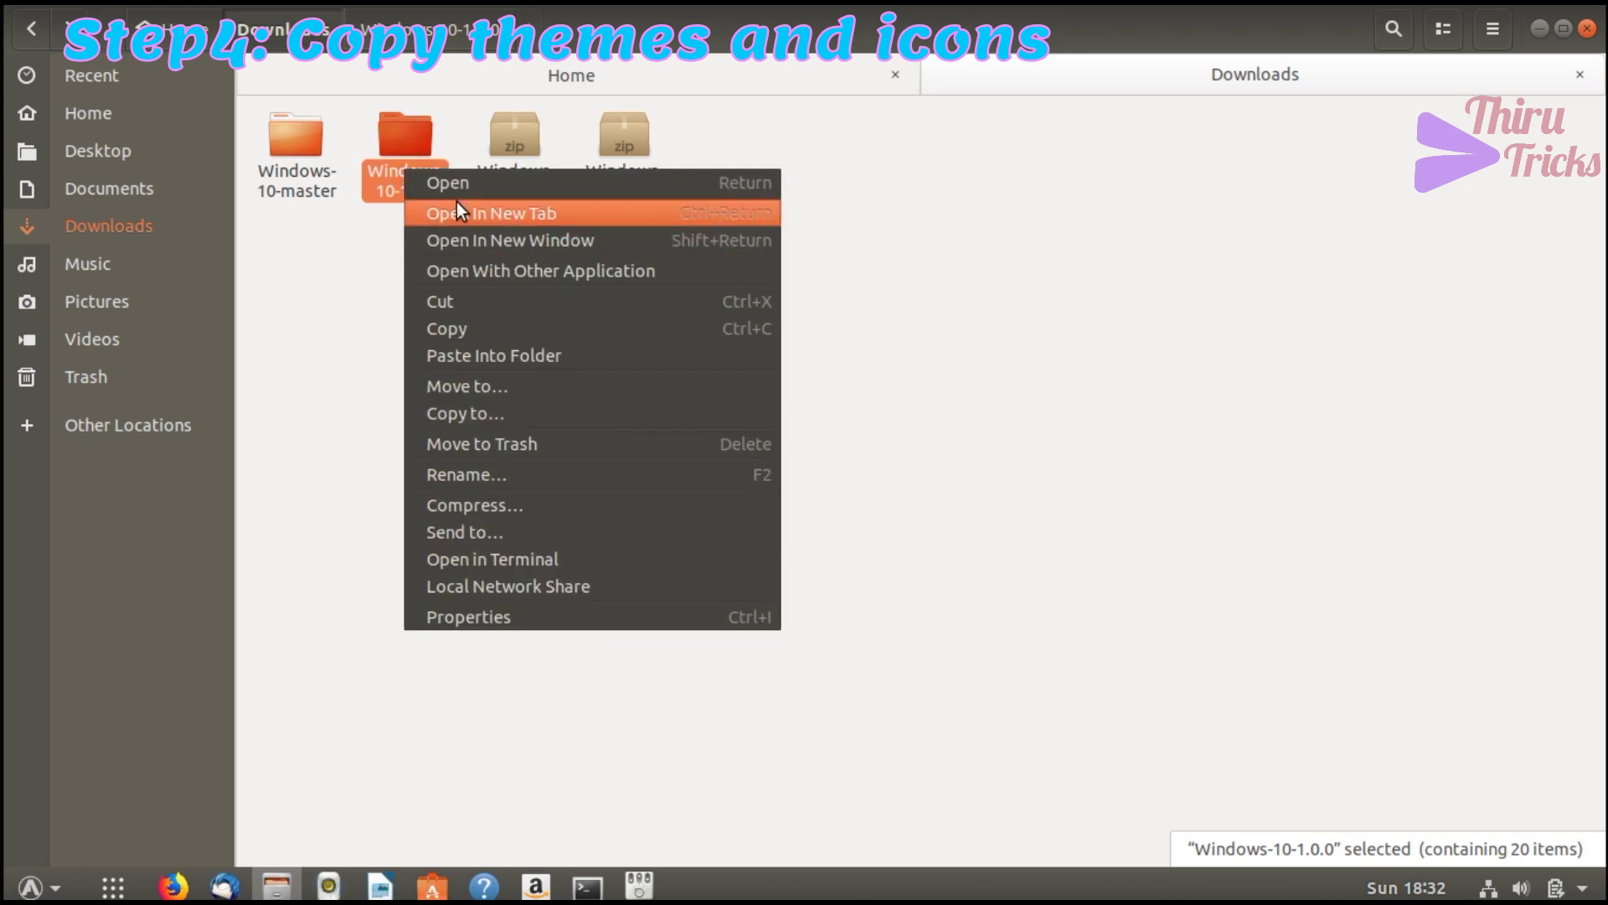
click(459, 329)
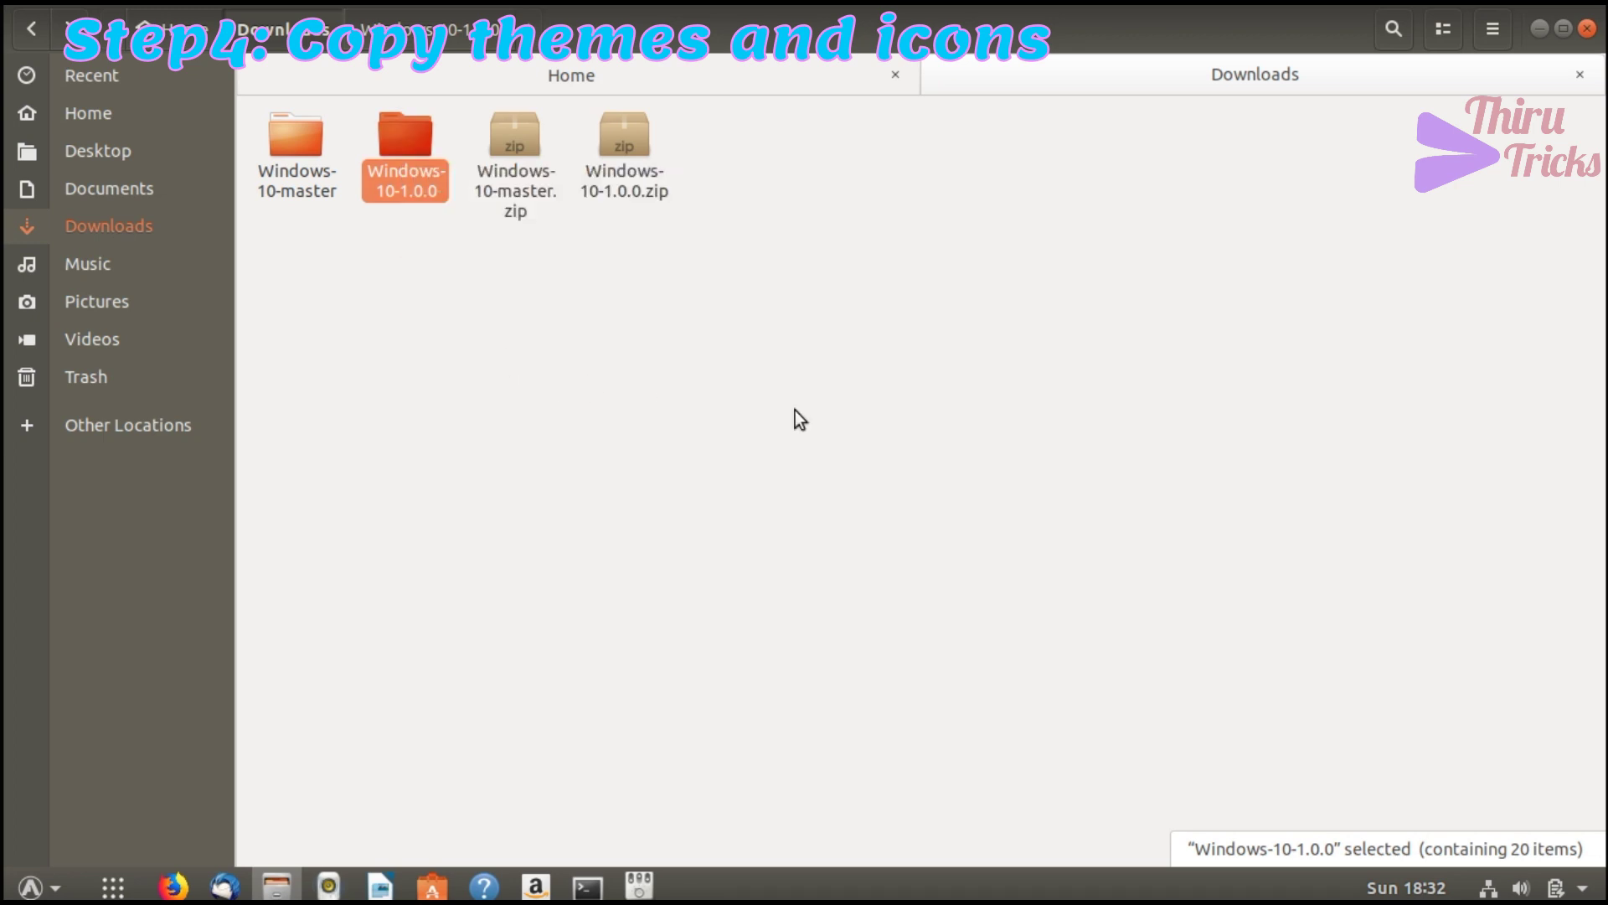
click(570, 74)
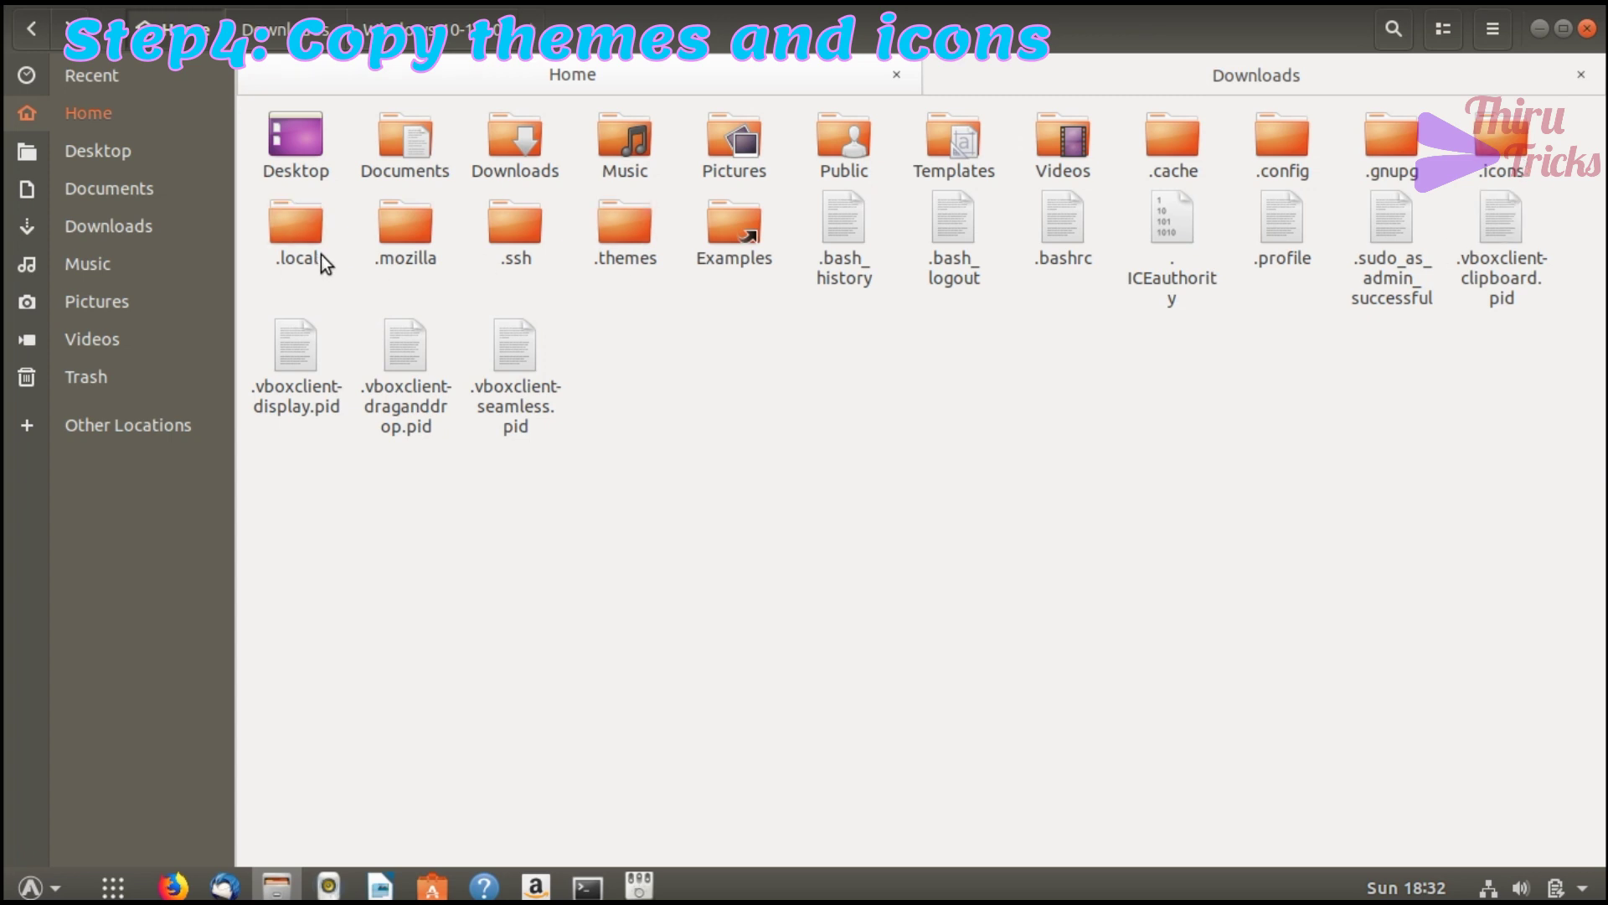
double_click(620, 244)
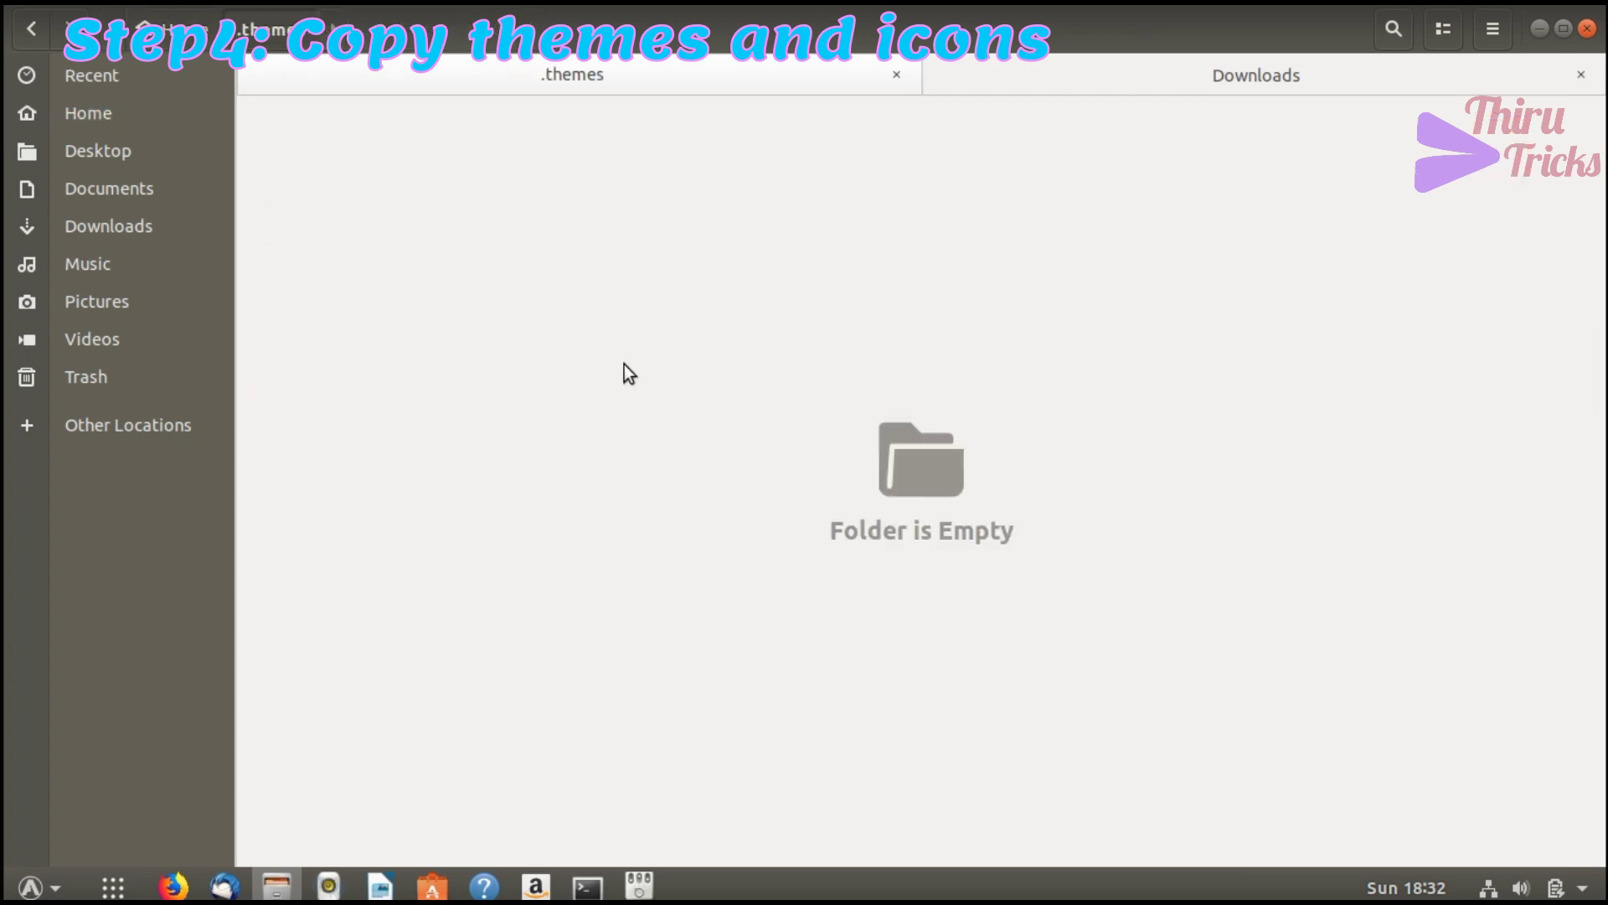
key(ctrl+v)
click(620, 470)
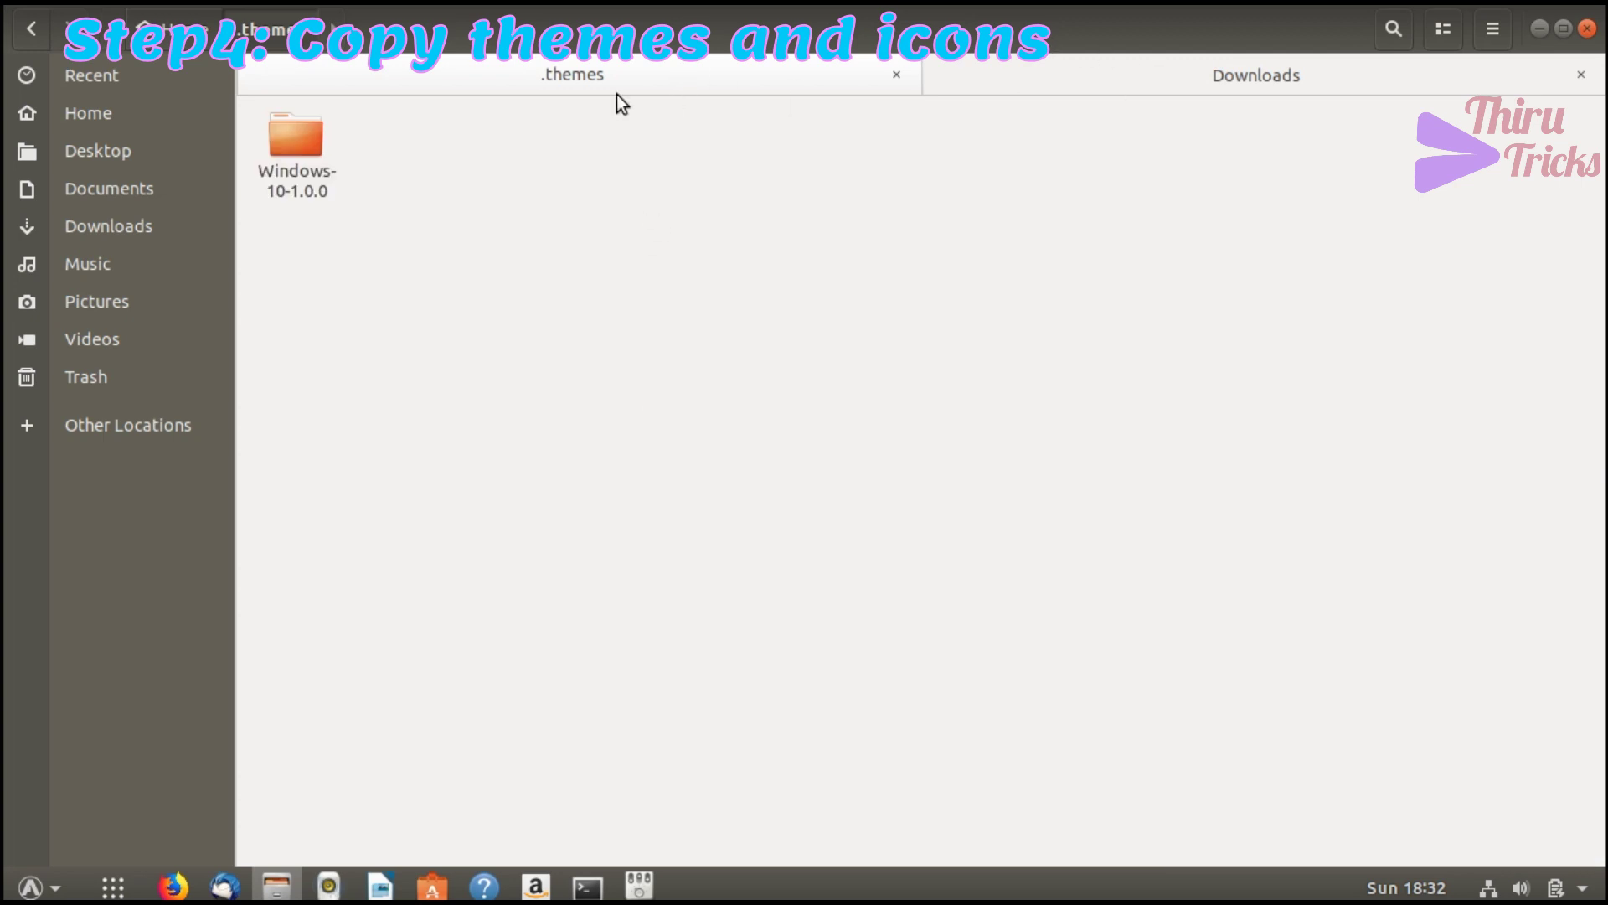
click(34, 28)
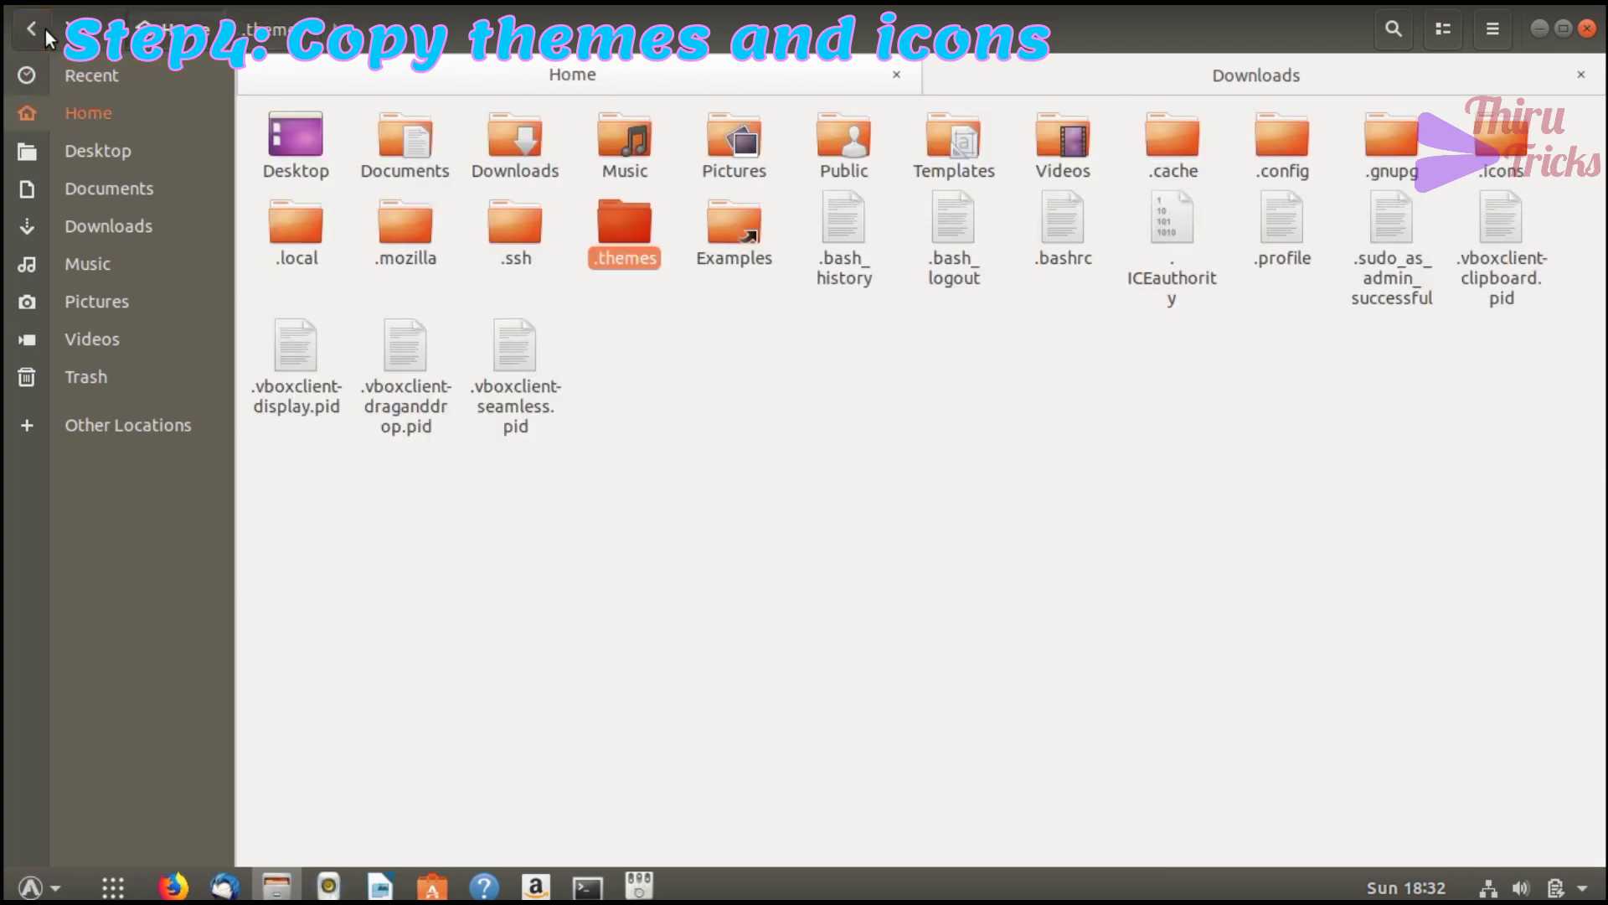
click(1181, 722)
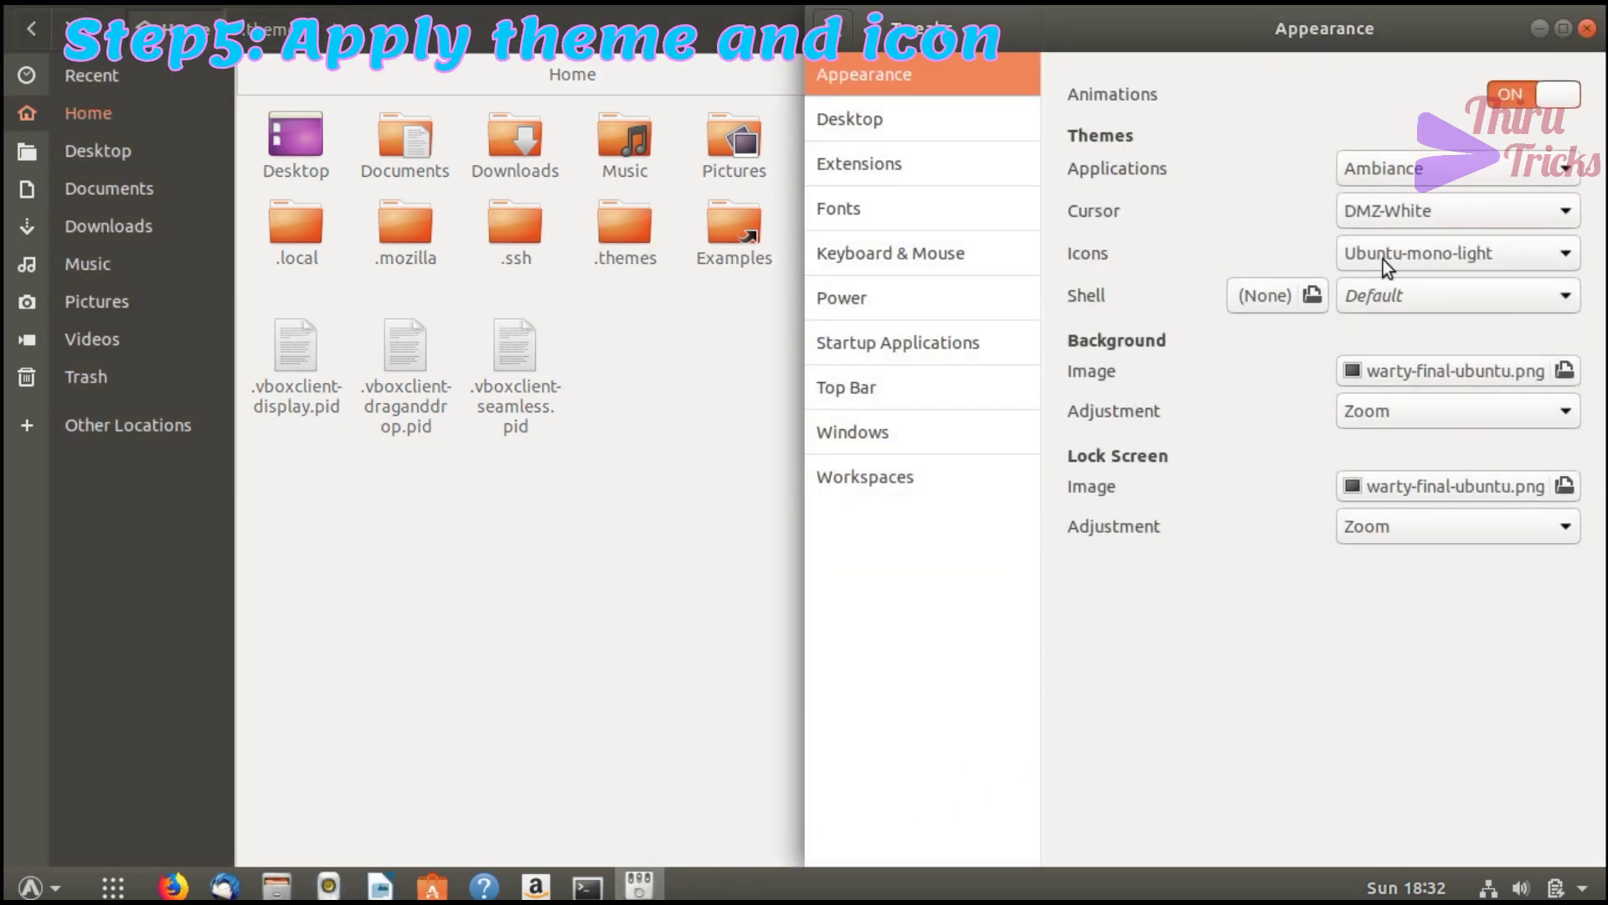
Pick Ubuntu-mono-light as the icon set in Tweaks, then quit Tweaks.
click(1563, 255)
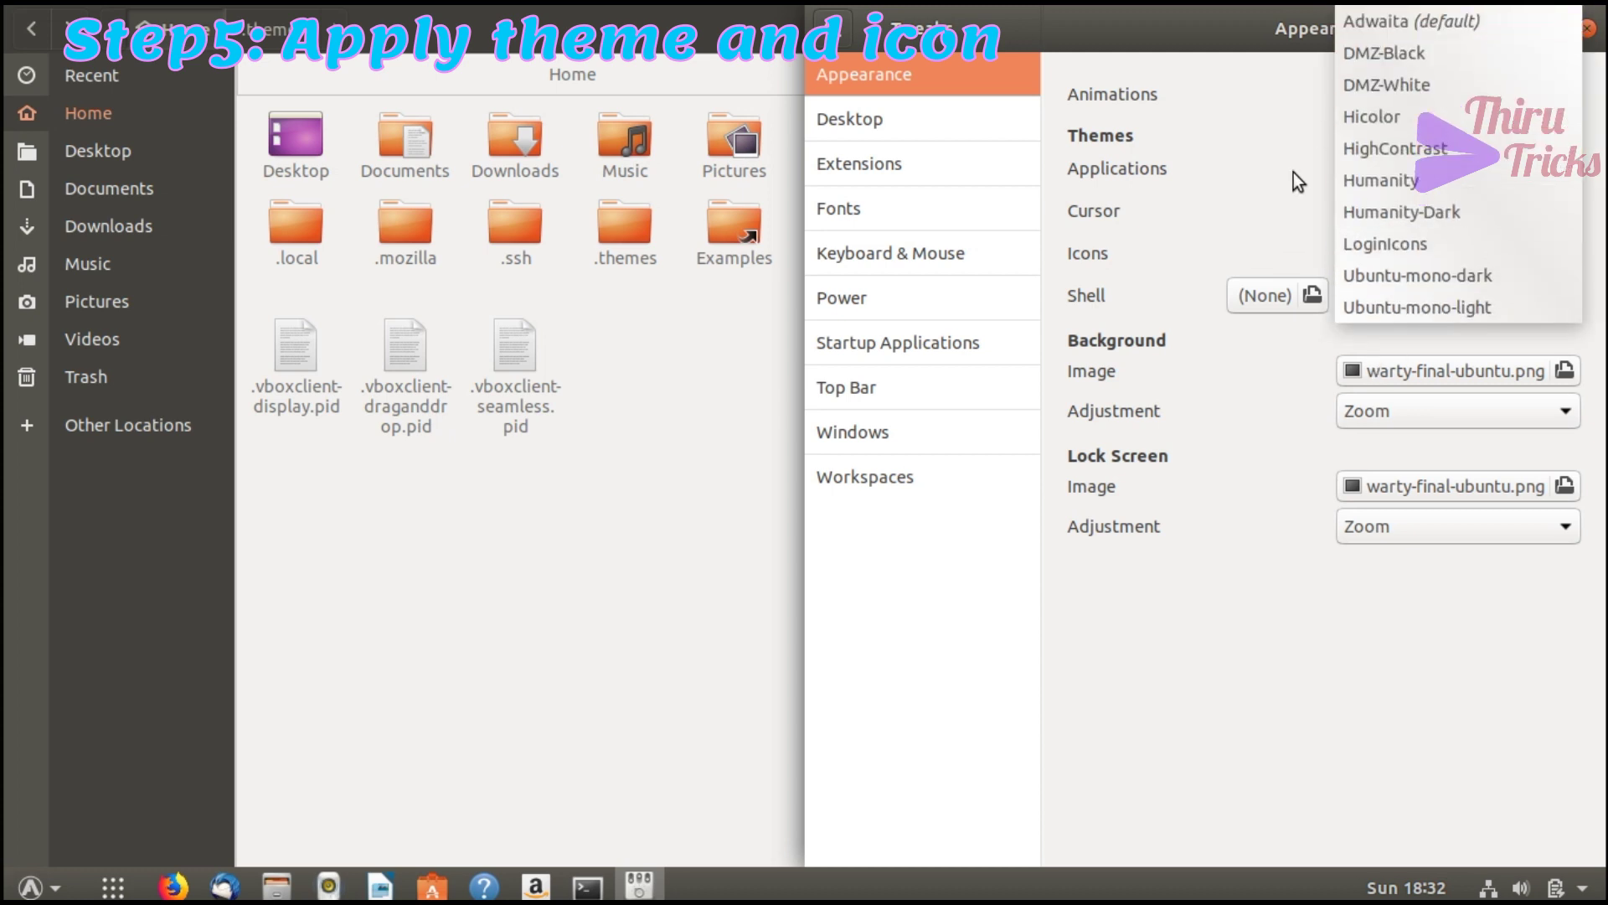
click(1418, 308)
key(alt+F4)
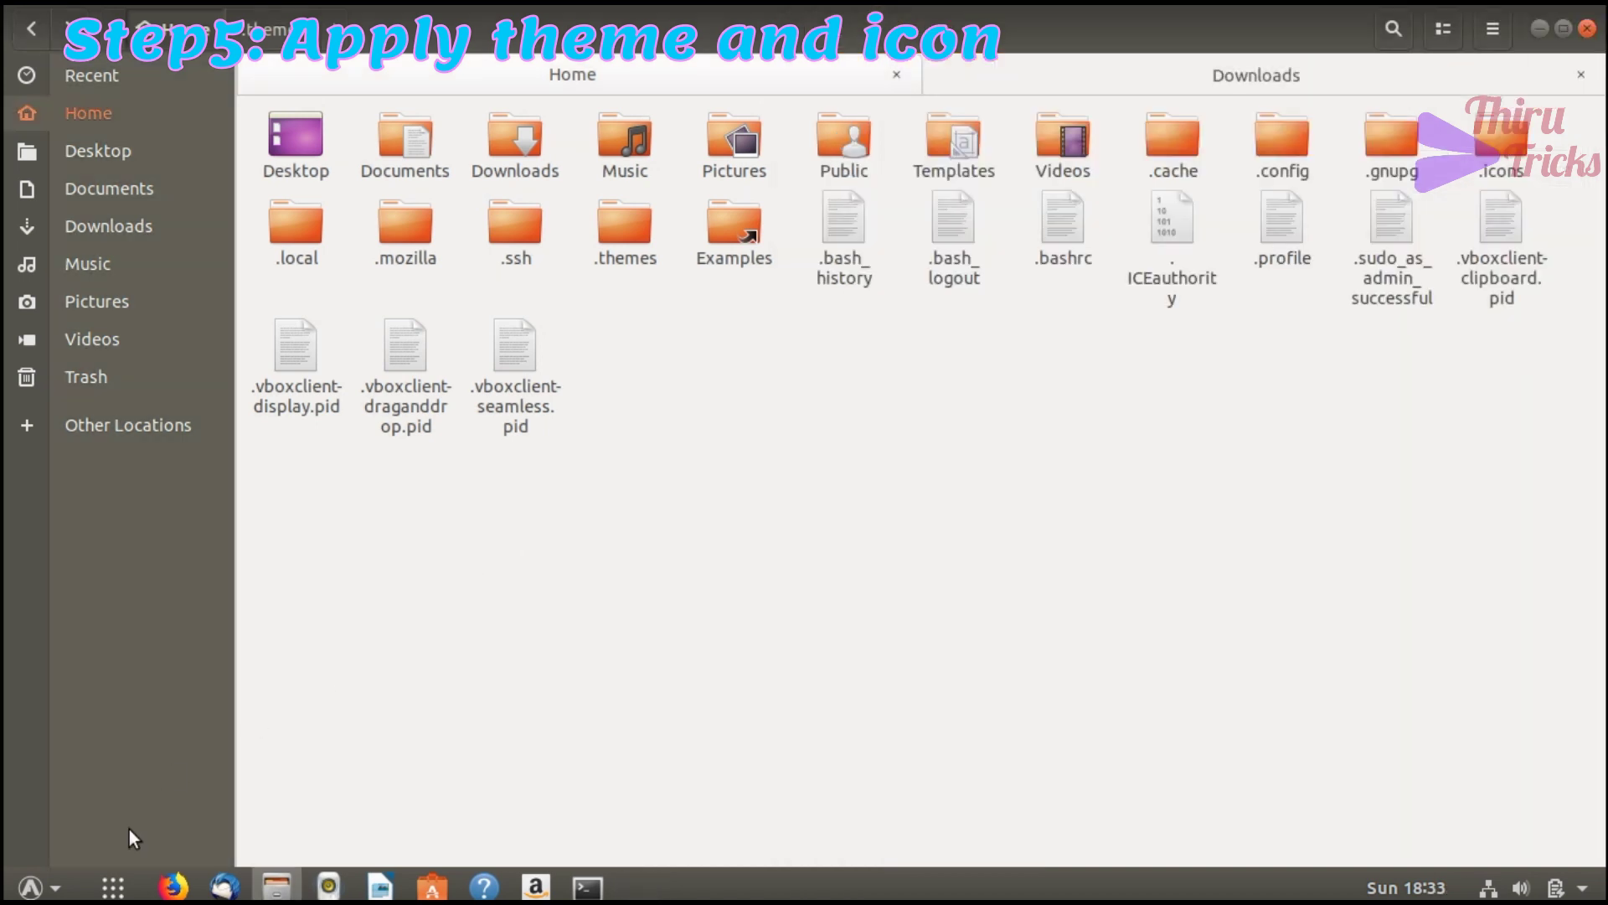
Relaunch Tweaks and open its Icons list, now showing Windows-10-master.
click(31, 887)
click(503, 588)
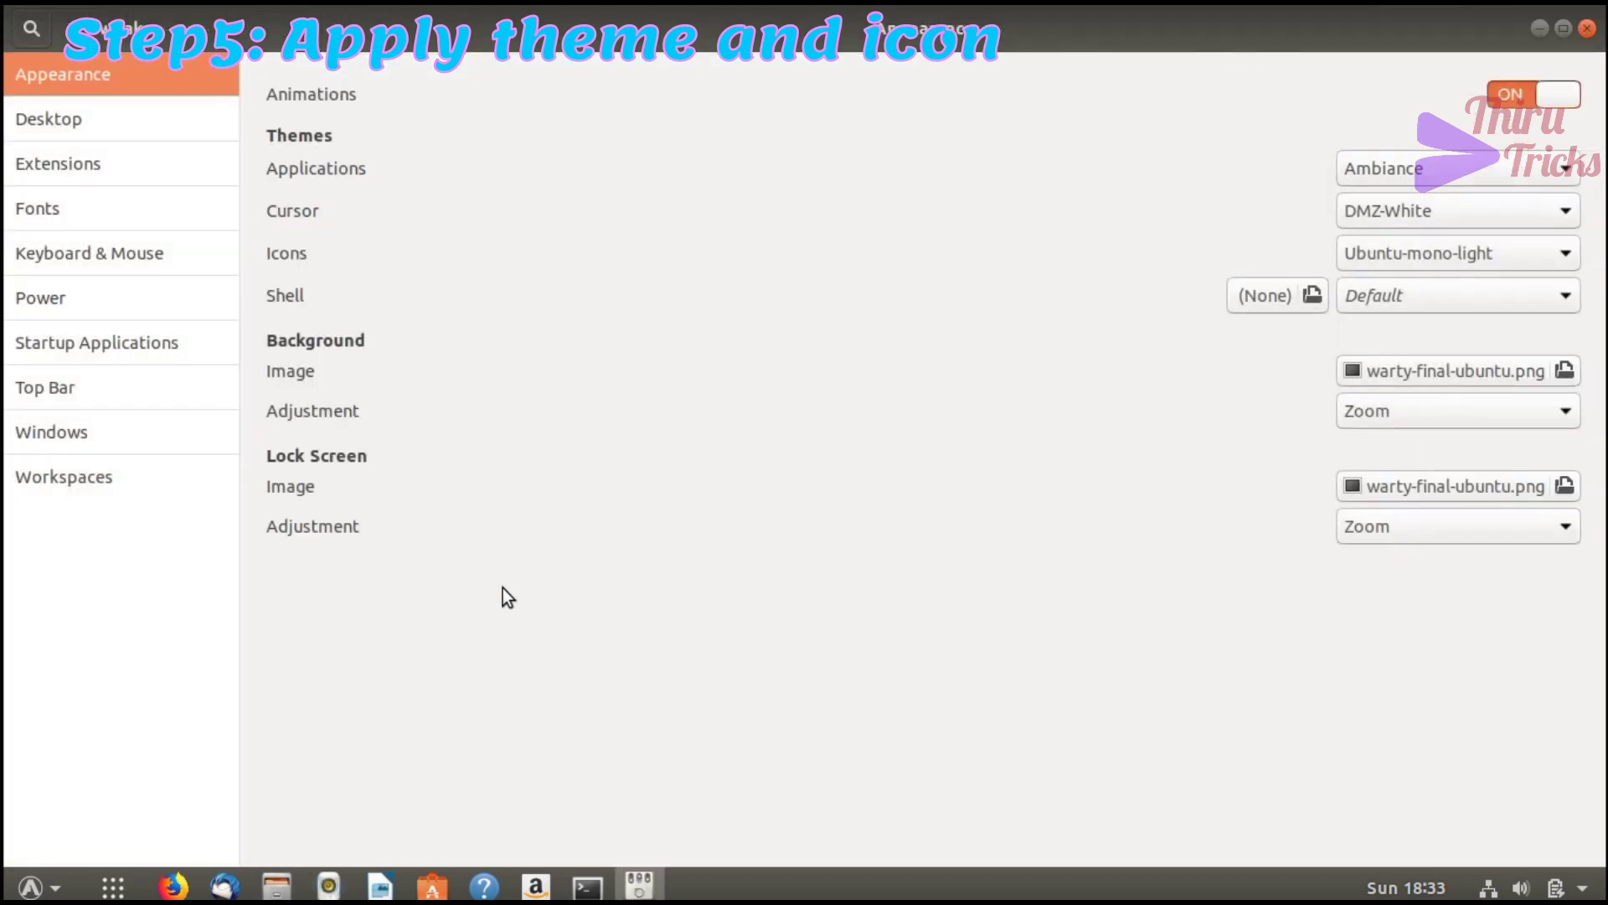
click(1465, 255)
Set icons to Windows-10-master and the Applications theme to Windows-10-1.0.0, then list the extensions.
click(1460, 303)
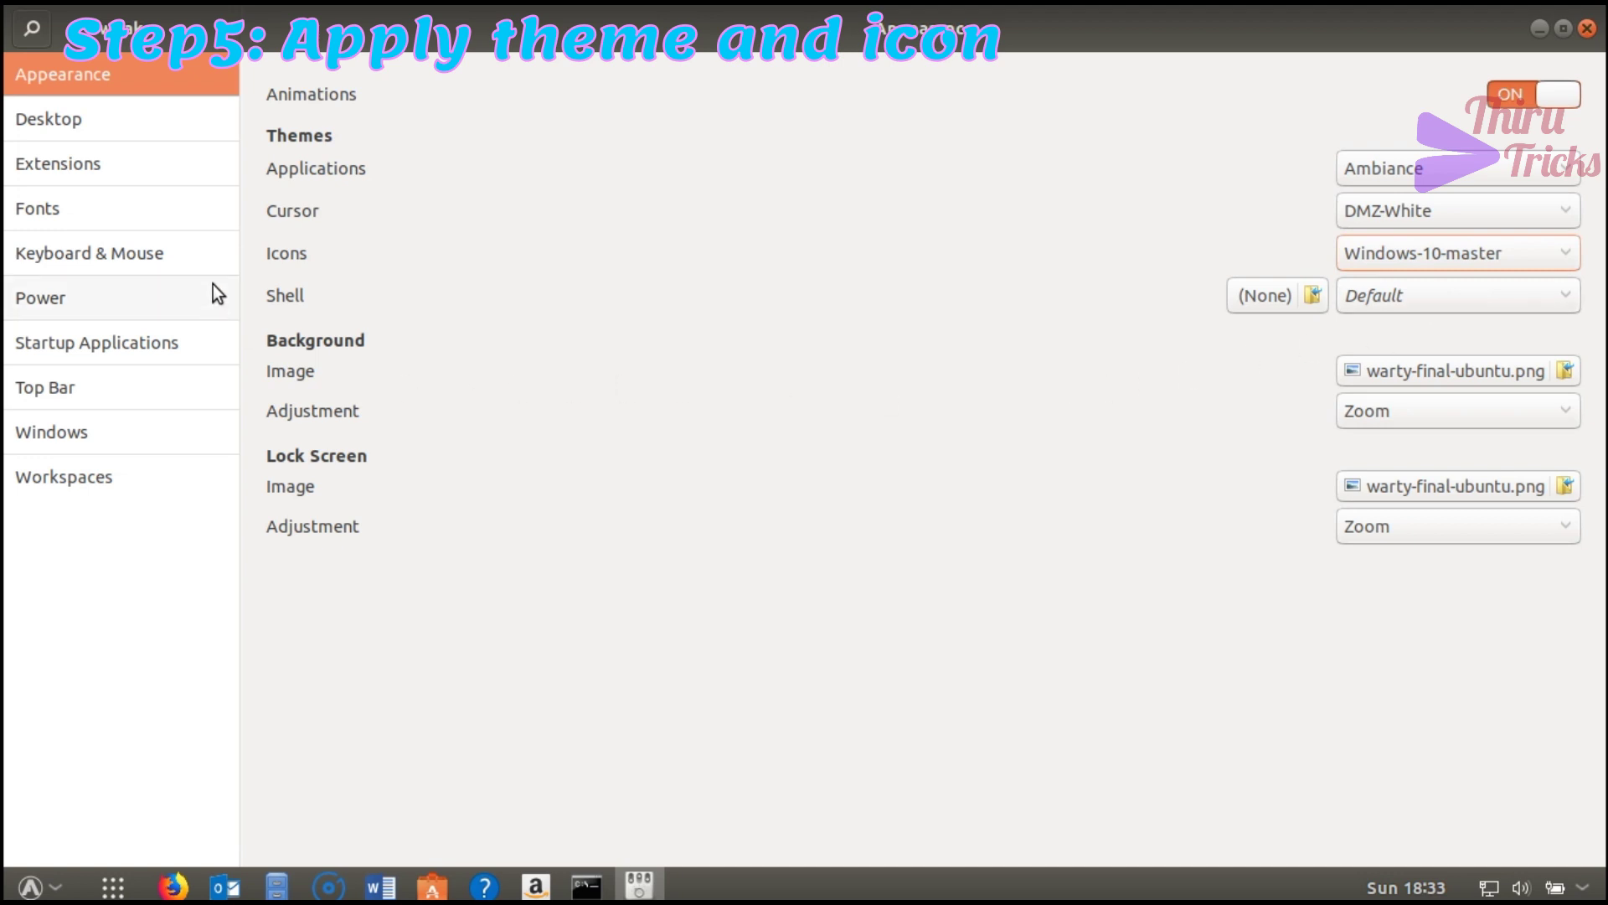
click(1436, 166)
click(1424, 291)
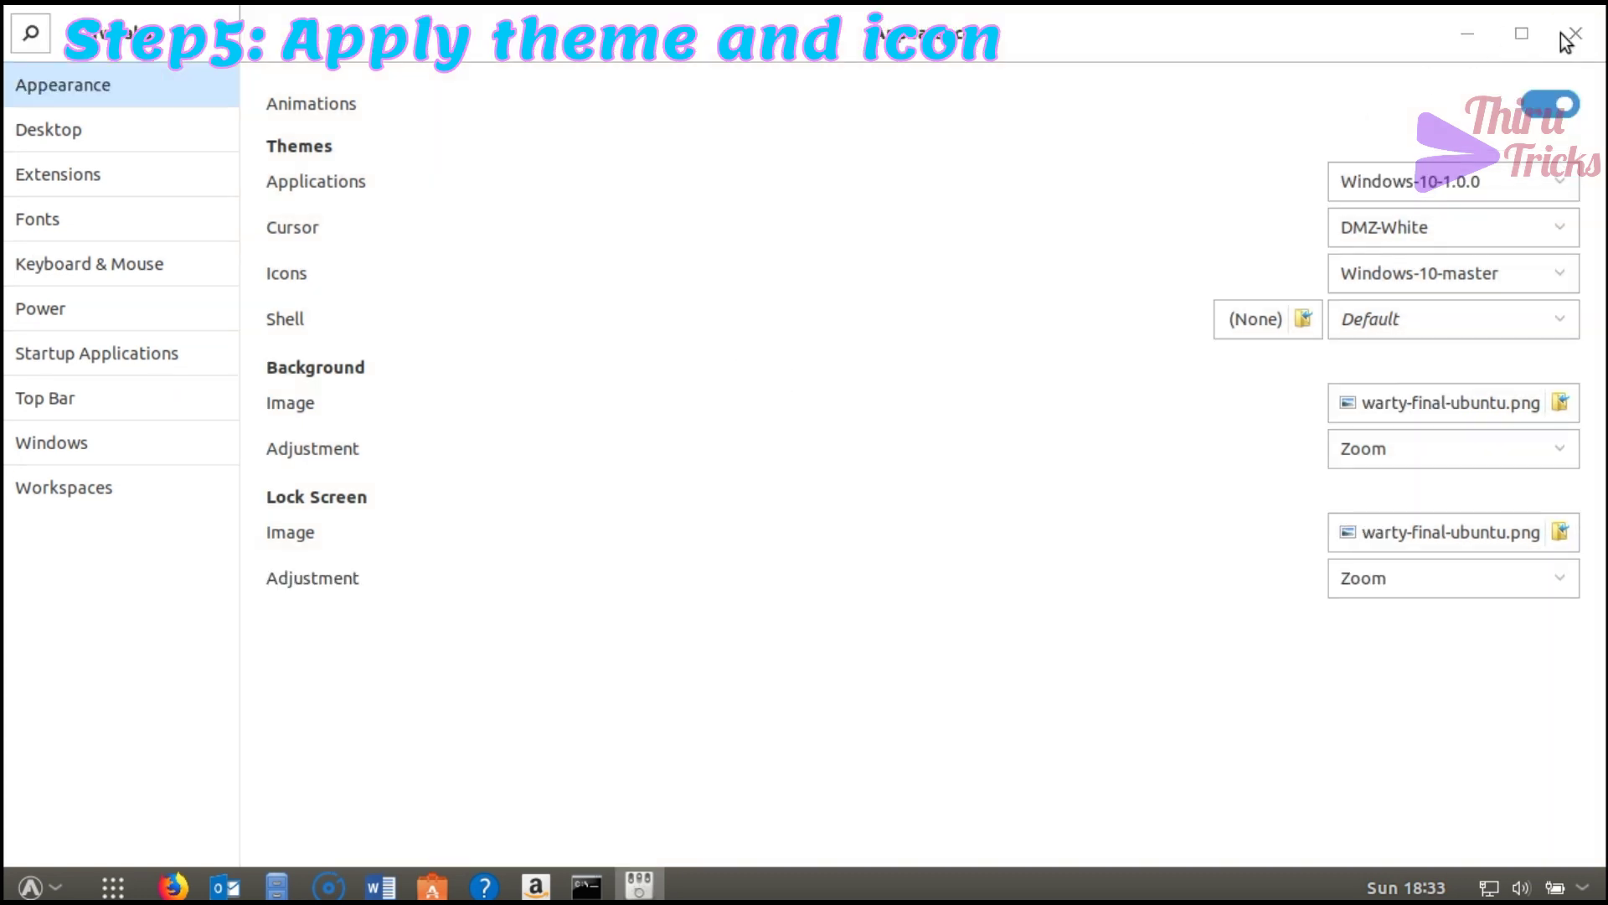
drag(1235, 34, 1605, 307)
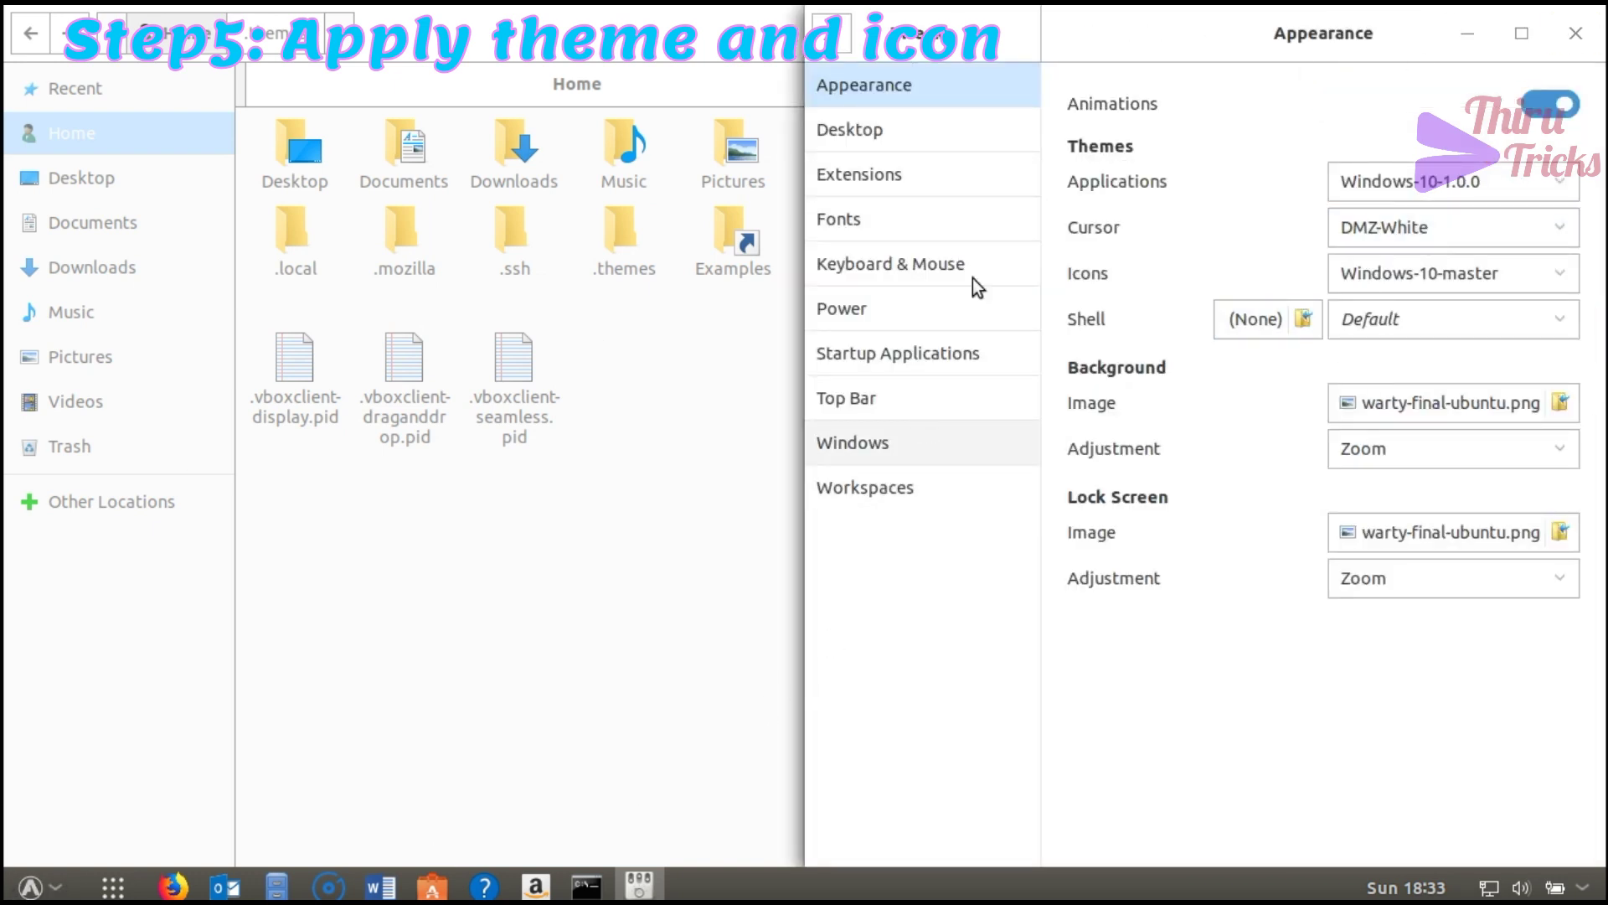
click(883, 178)
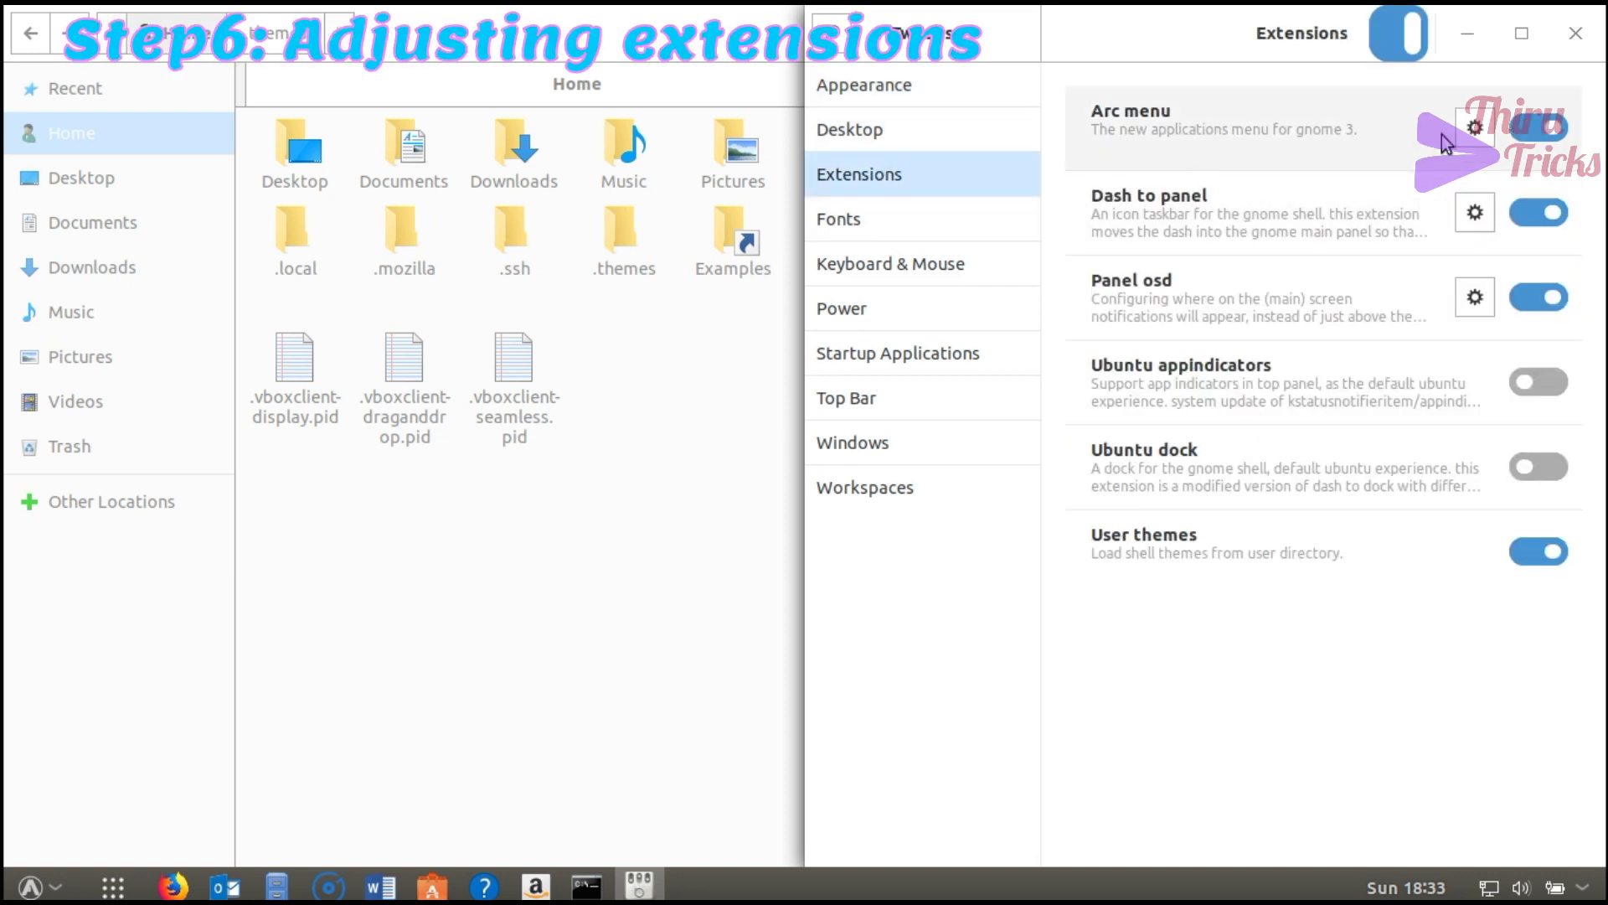
Open Arc Menu's Appearance settings and the file picker for the menu button icon.
click(1475, 132)
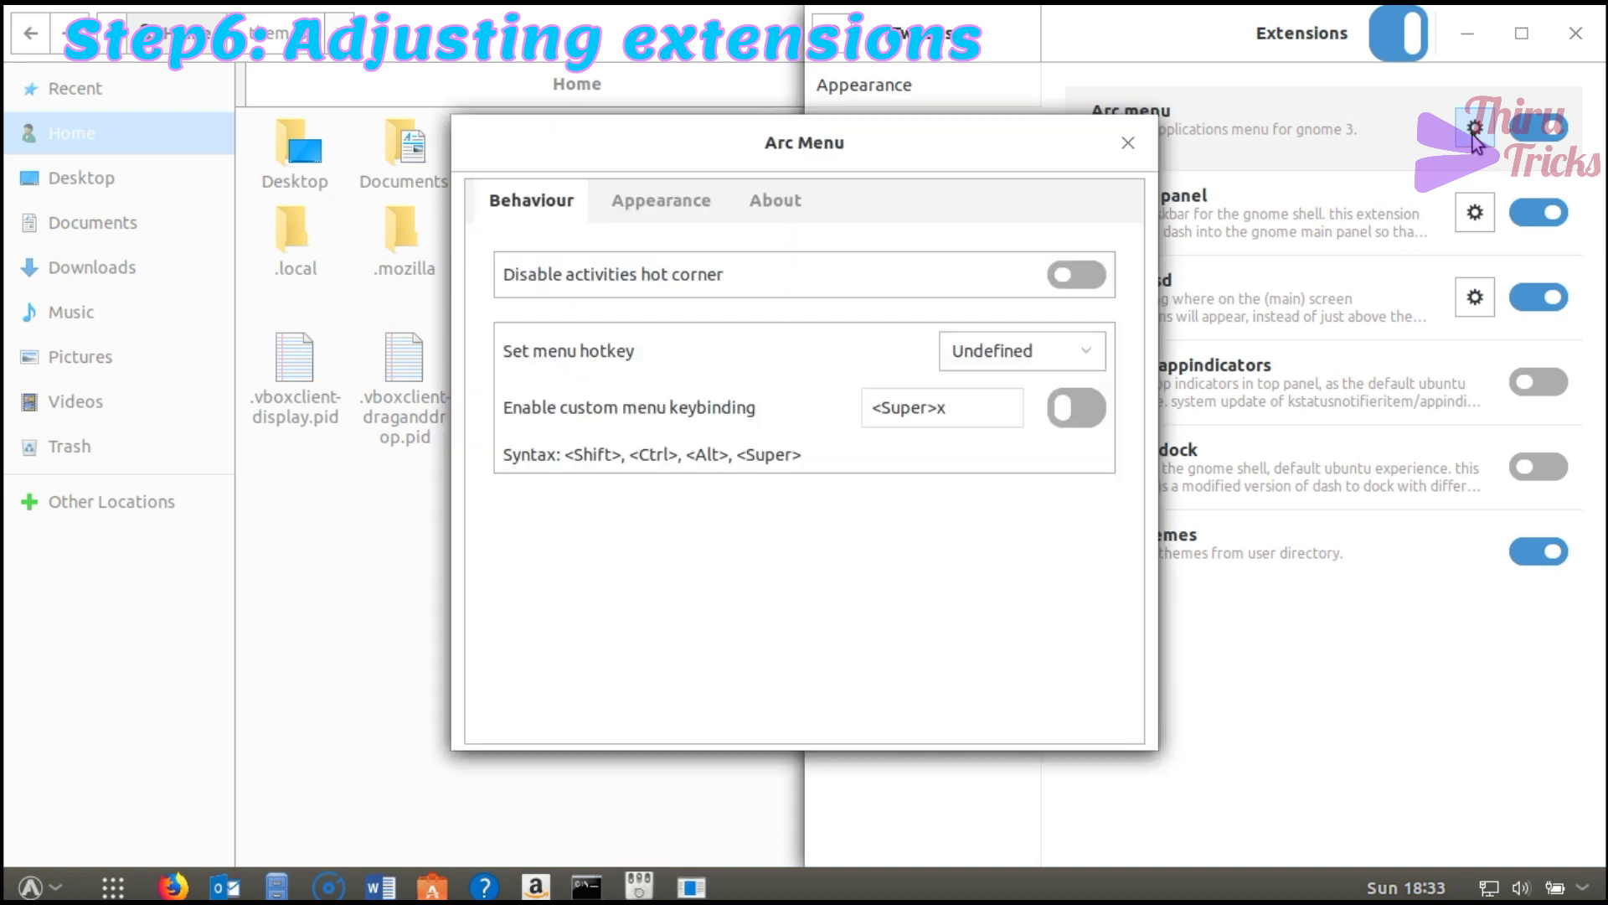
click(659, 204)
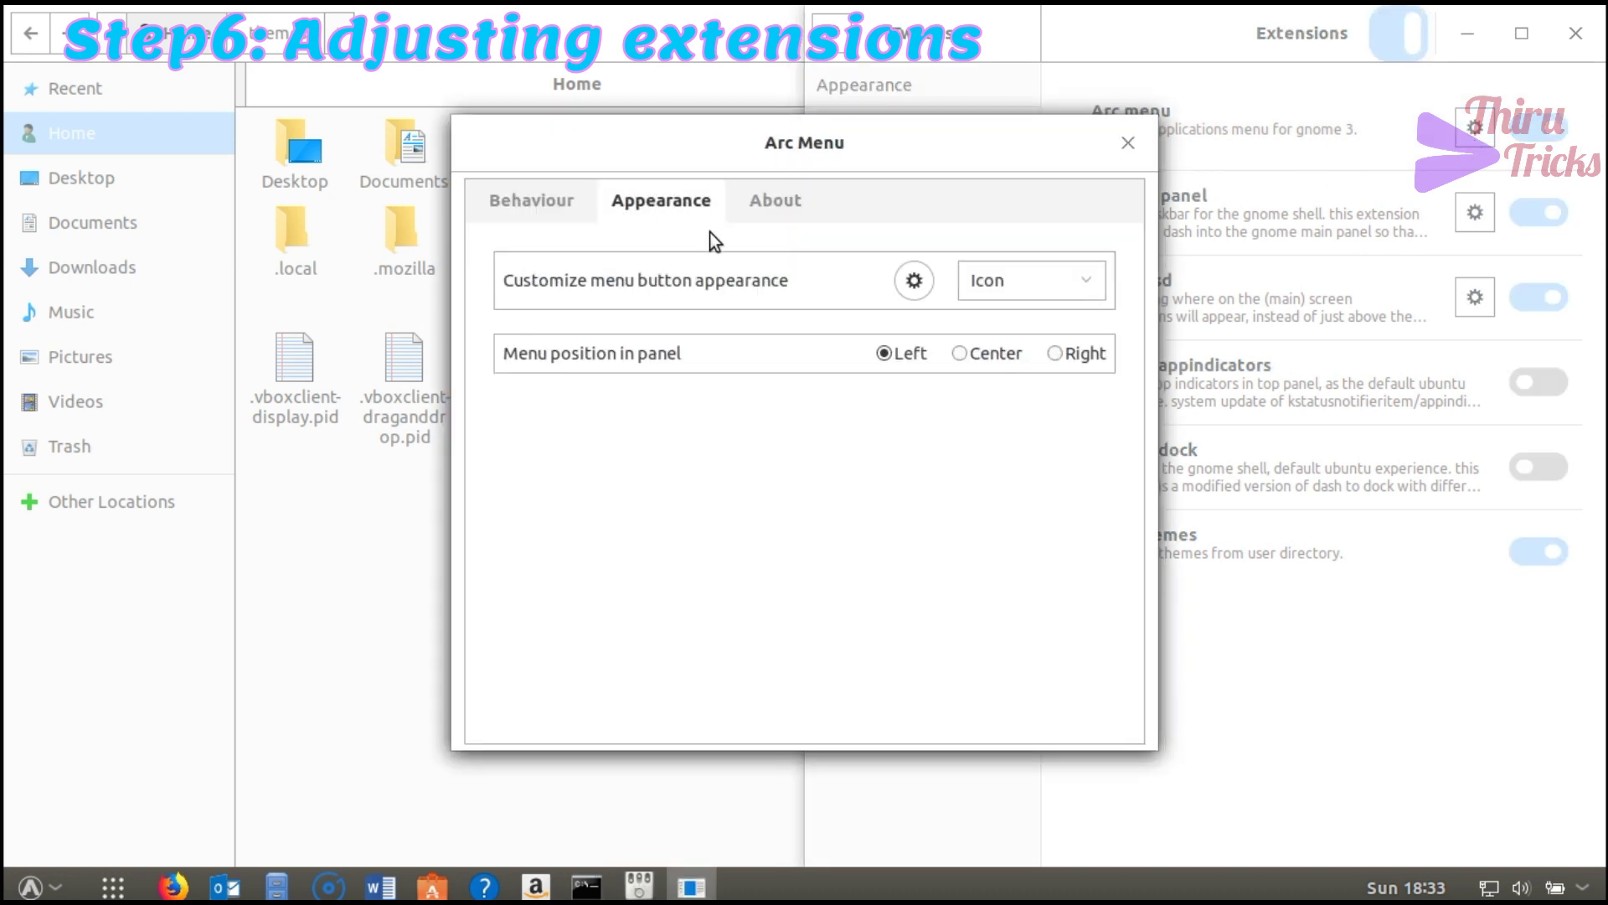
click(913, 282)
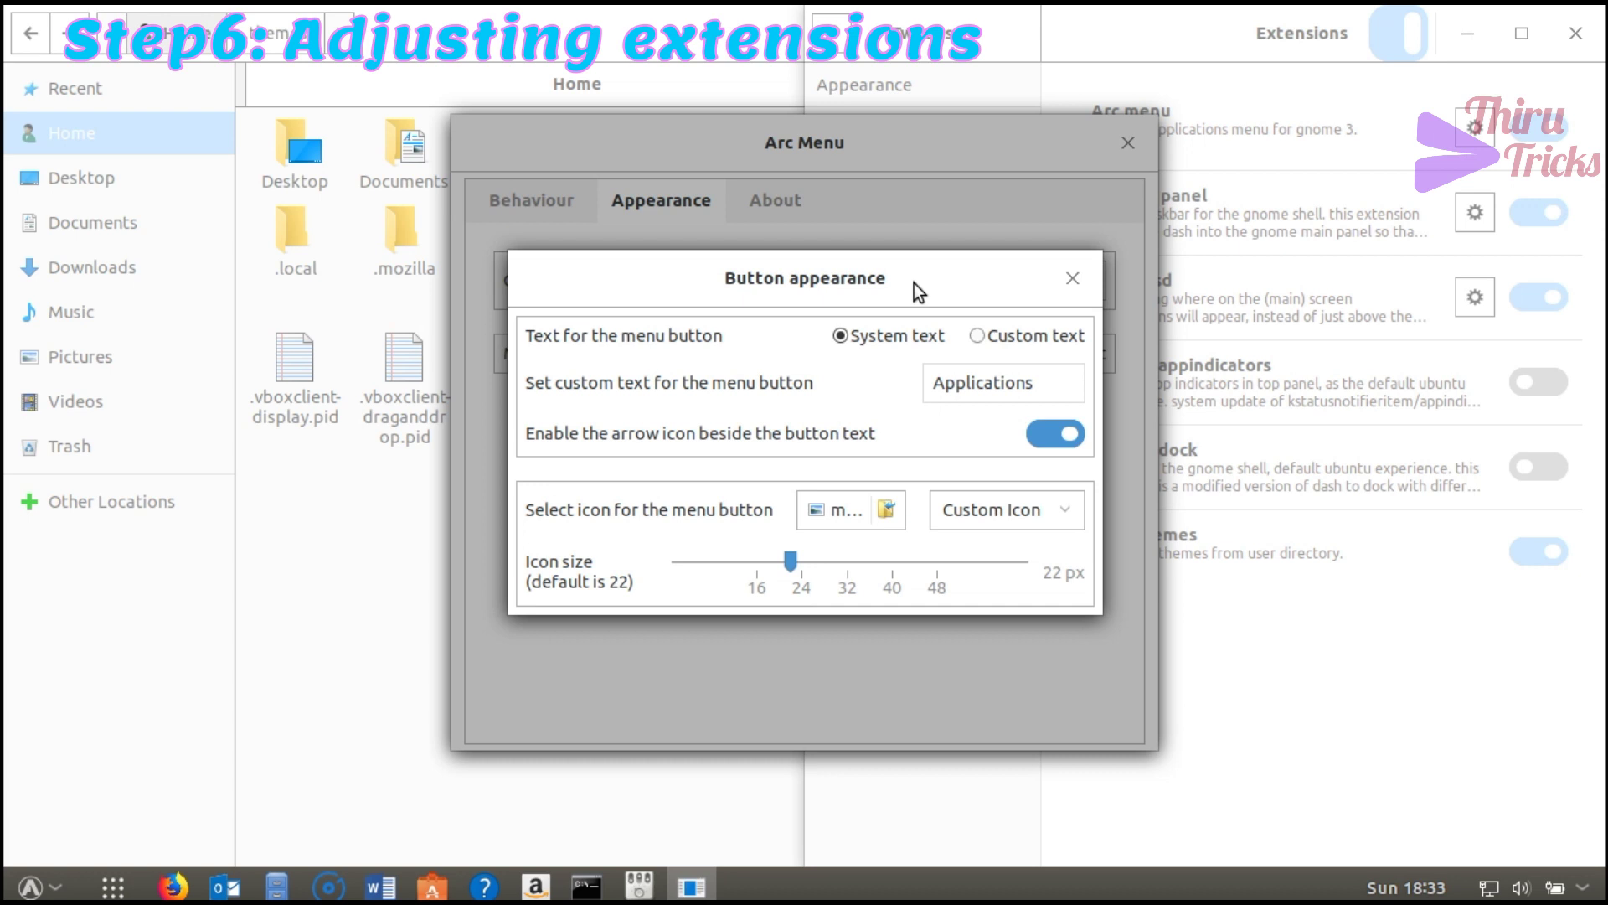
click(882, 515)
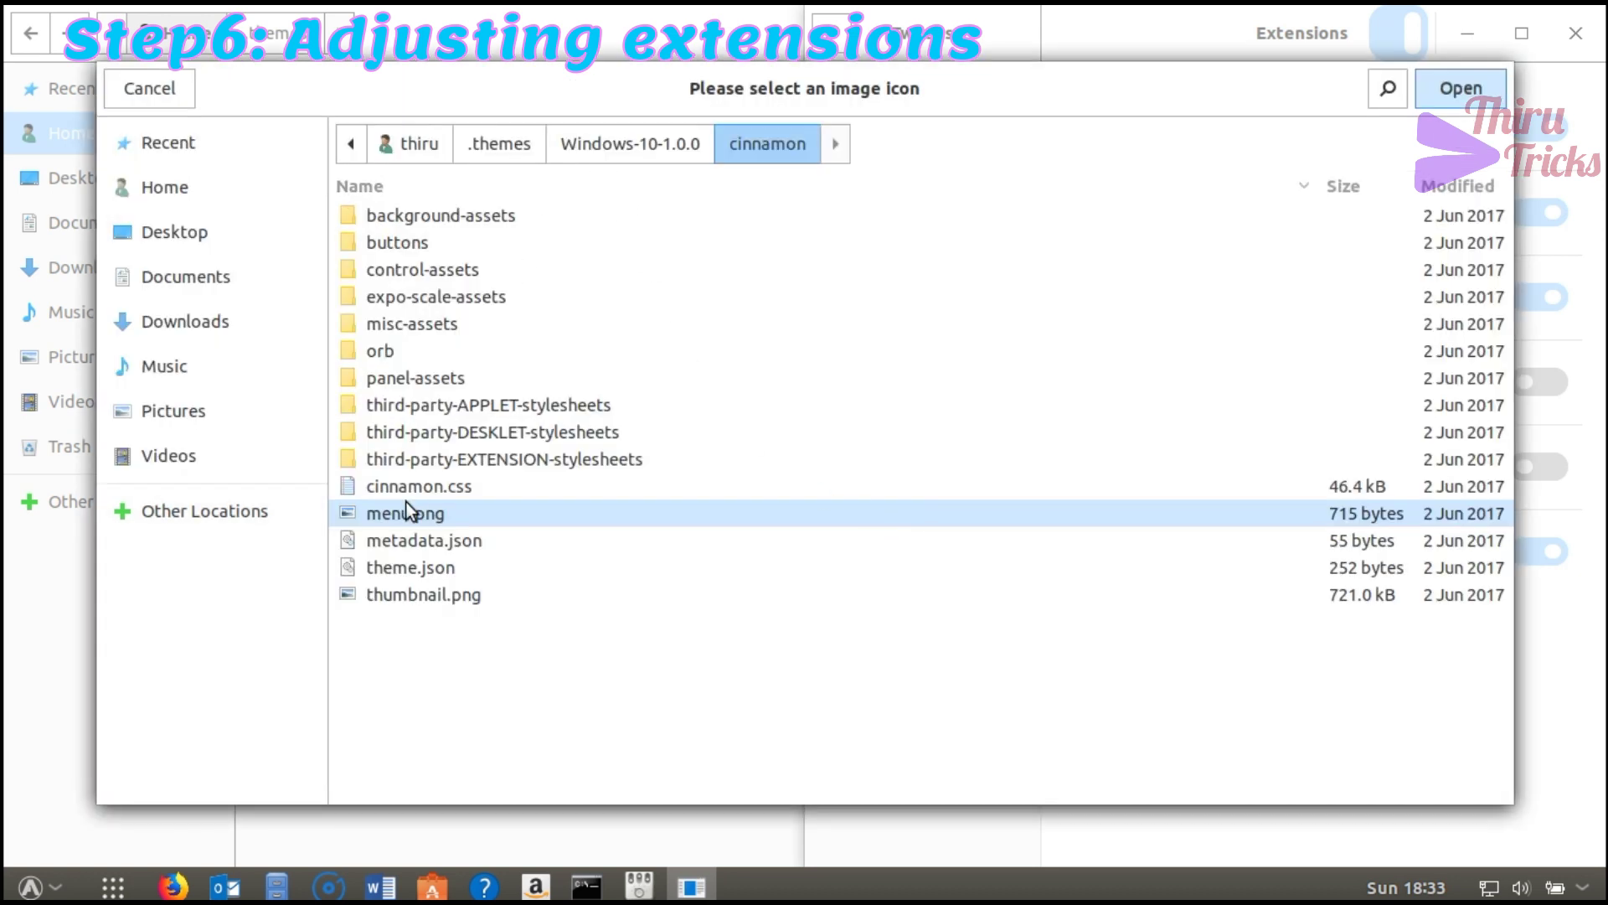
Pick menu.png from .themes/Windows-10-1.0.0/cinnamon as the Arc Menu button icon.
click(483, 149)
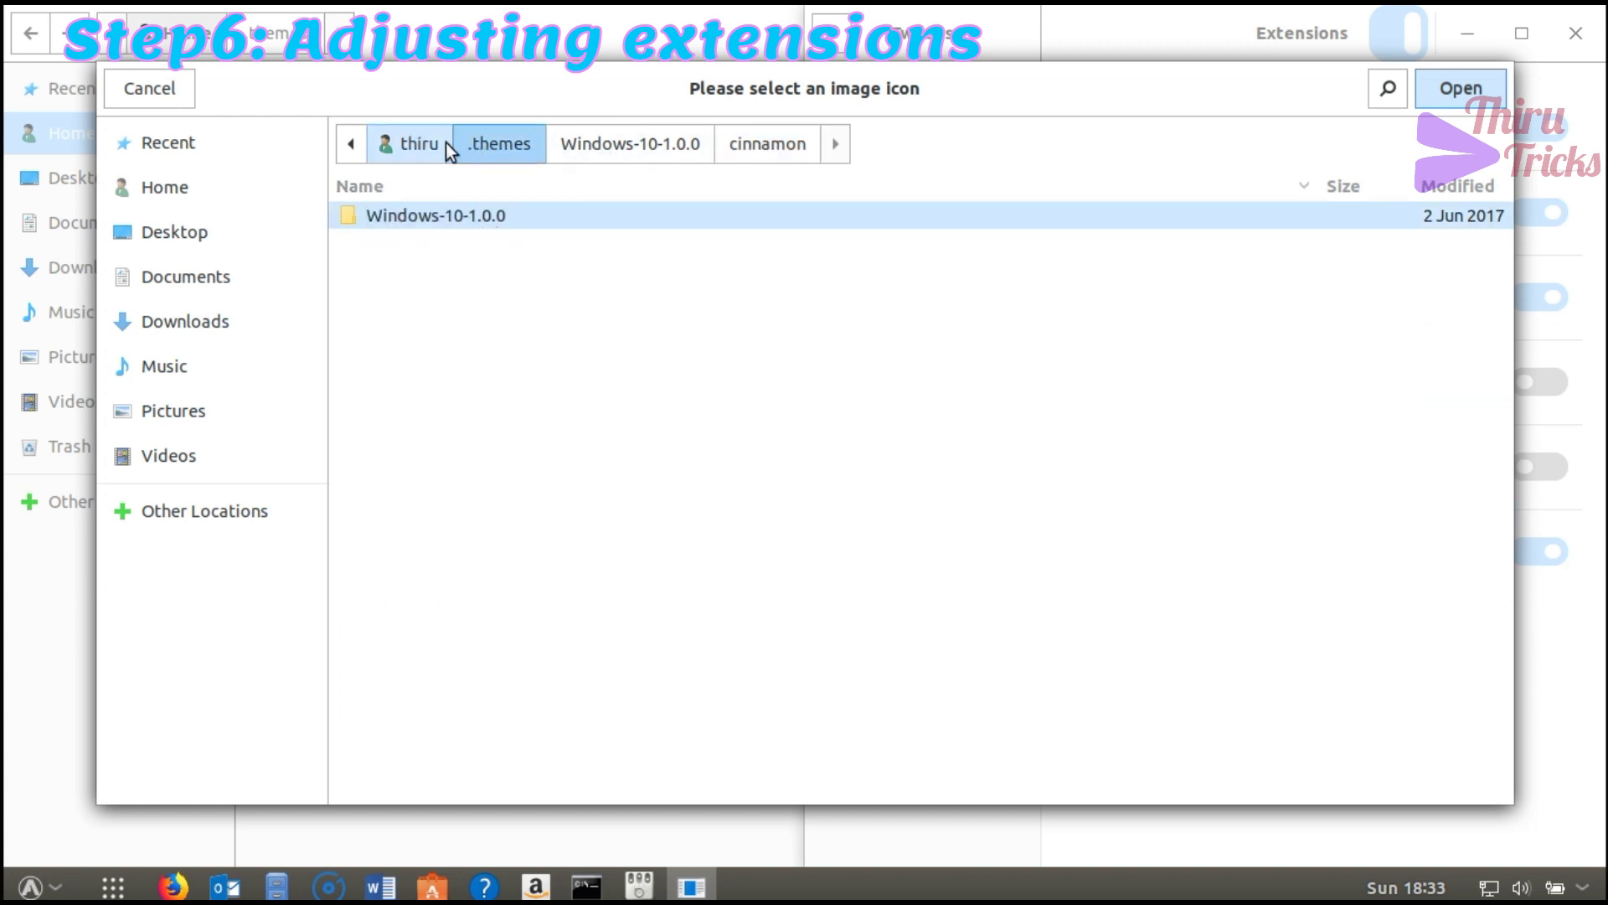
click(419, 143)
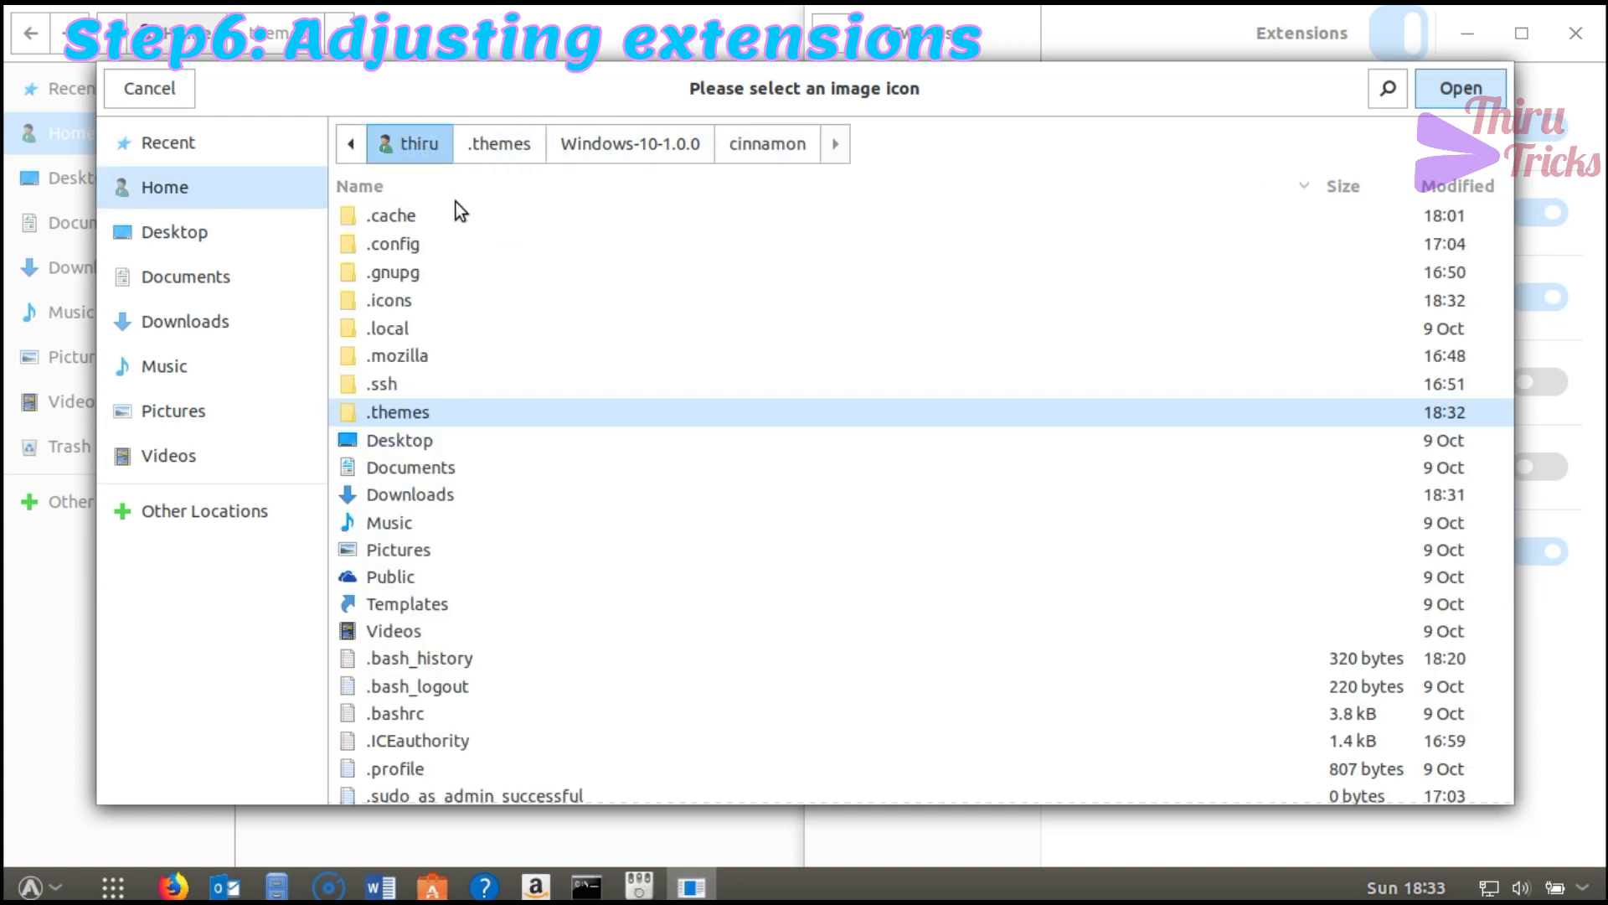
double_click(395, 419)
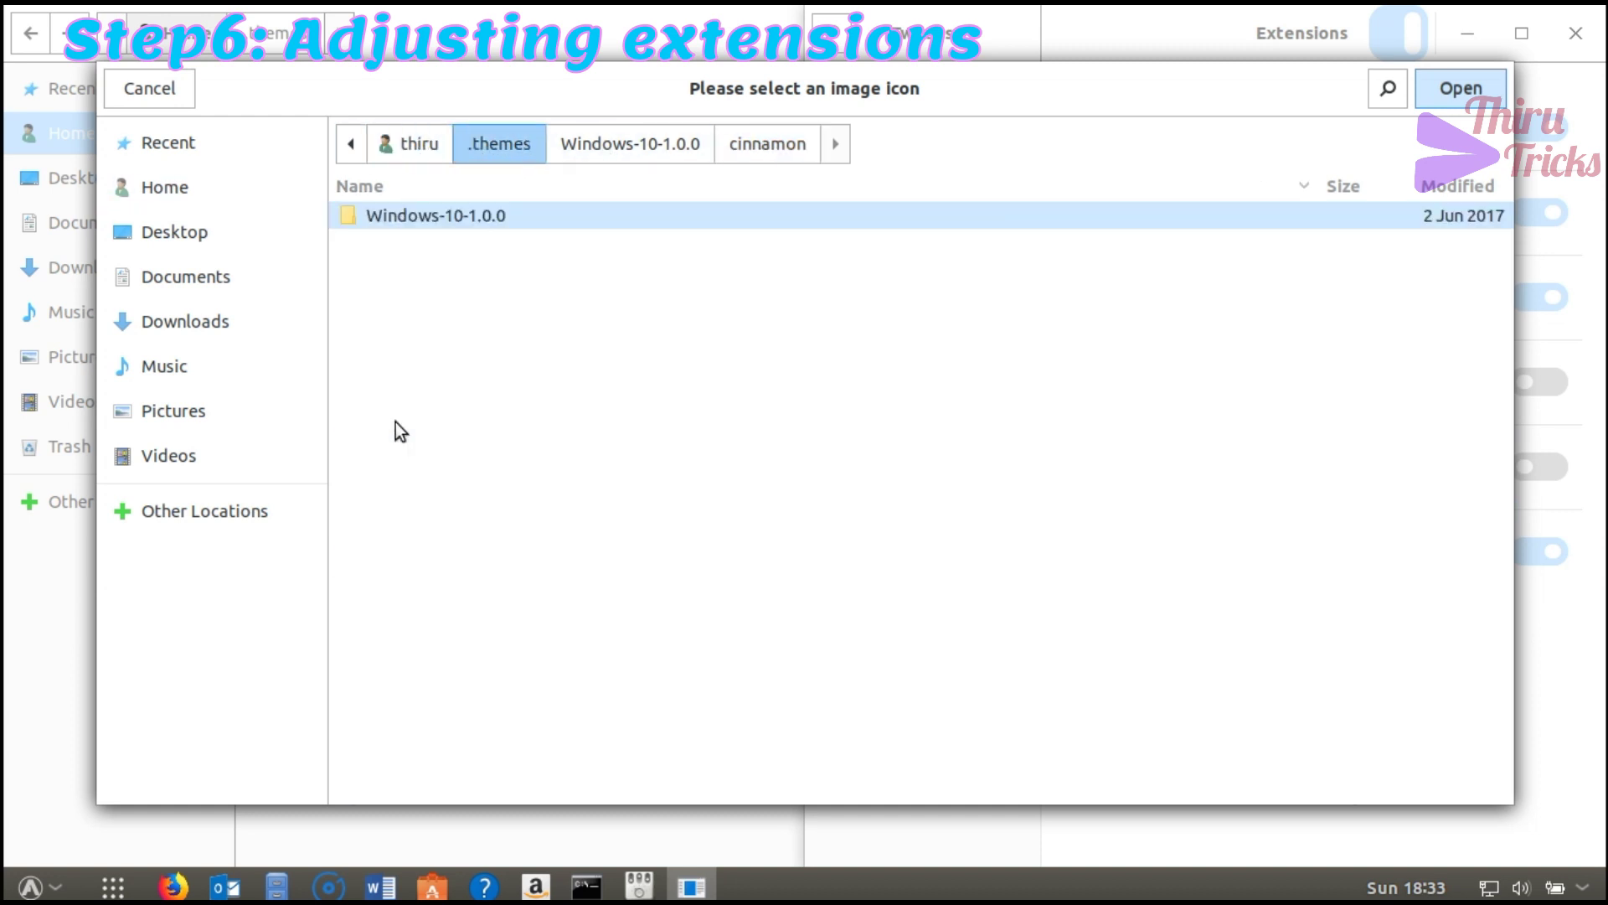
double_click(395, 219)
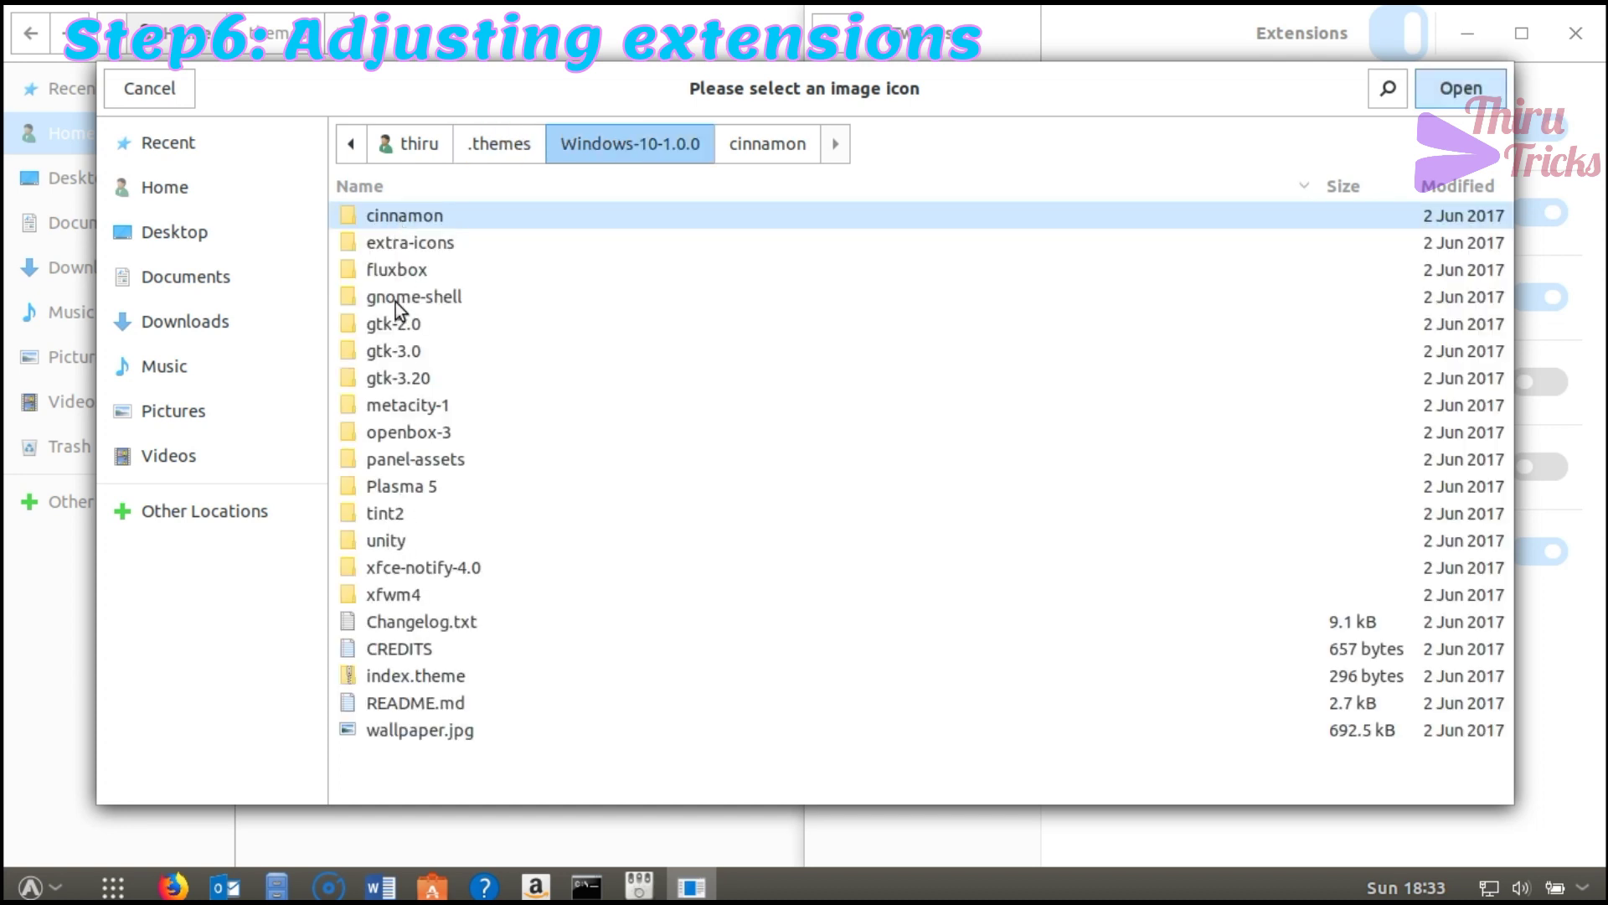
double_click(425, 218)
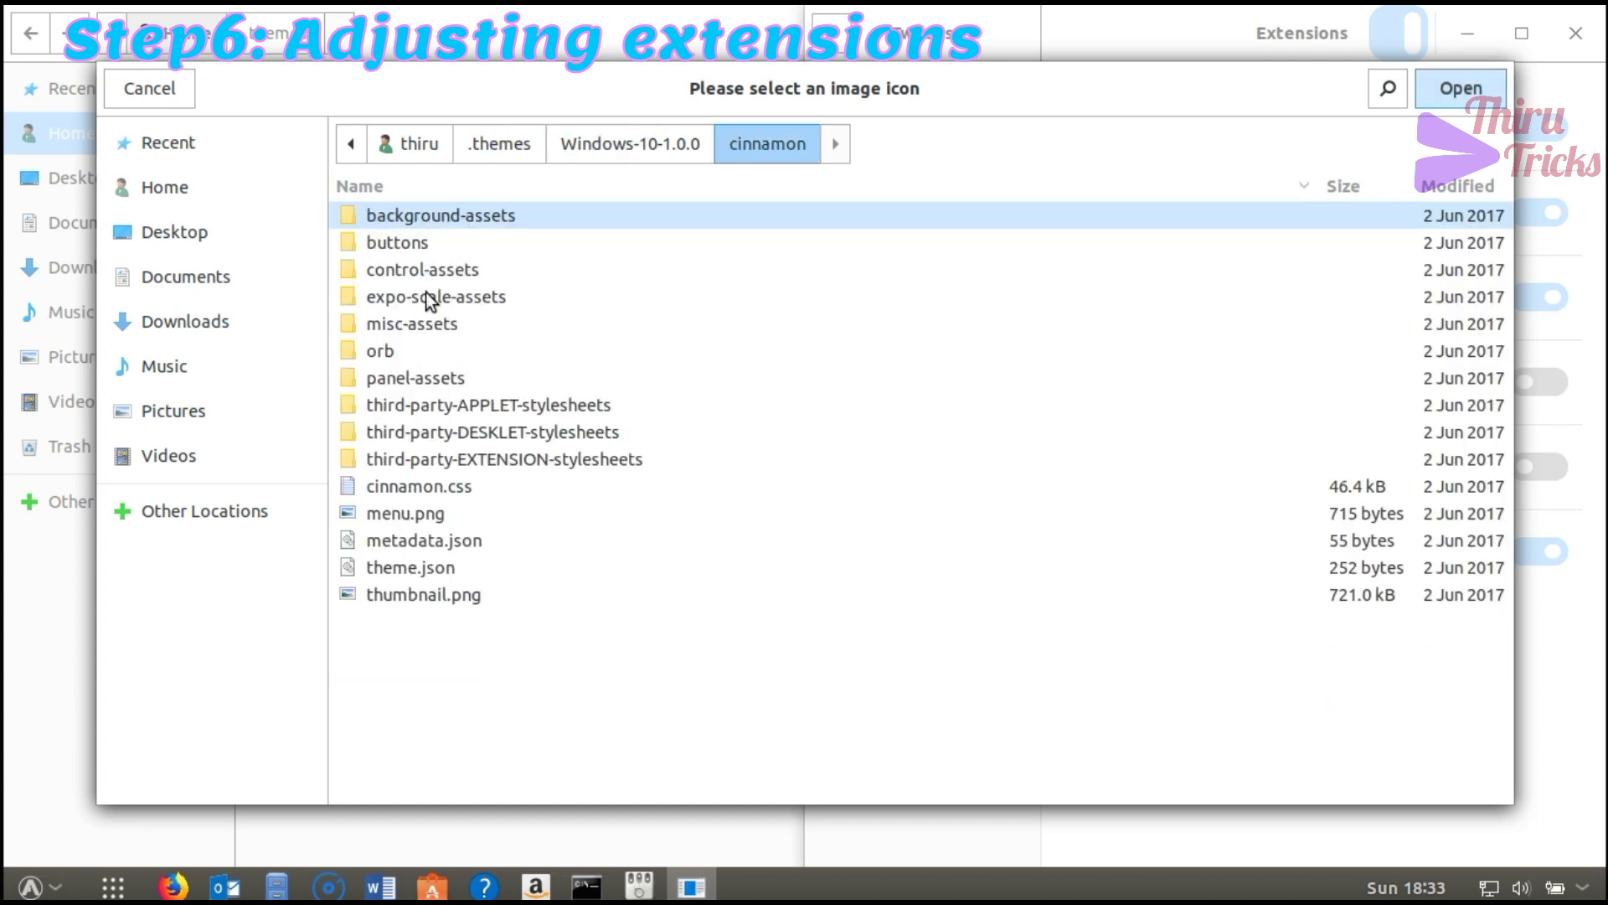
double_click(401, 516)
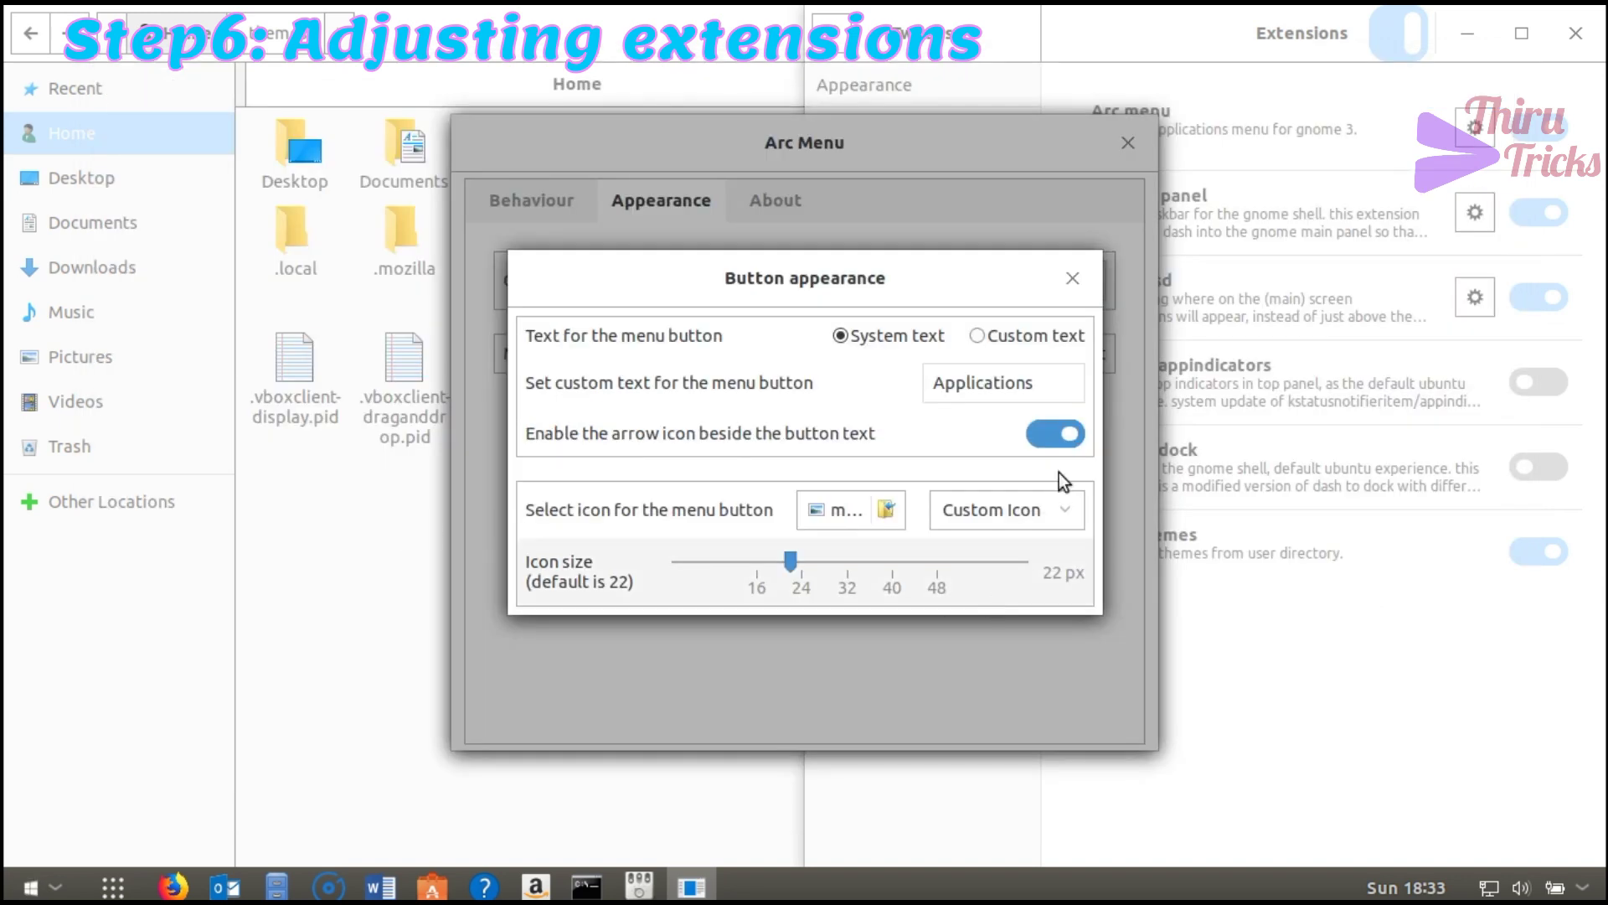
Close the Arc Menu settings and test the new start button menu.
click(1072, 279)
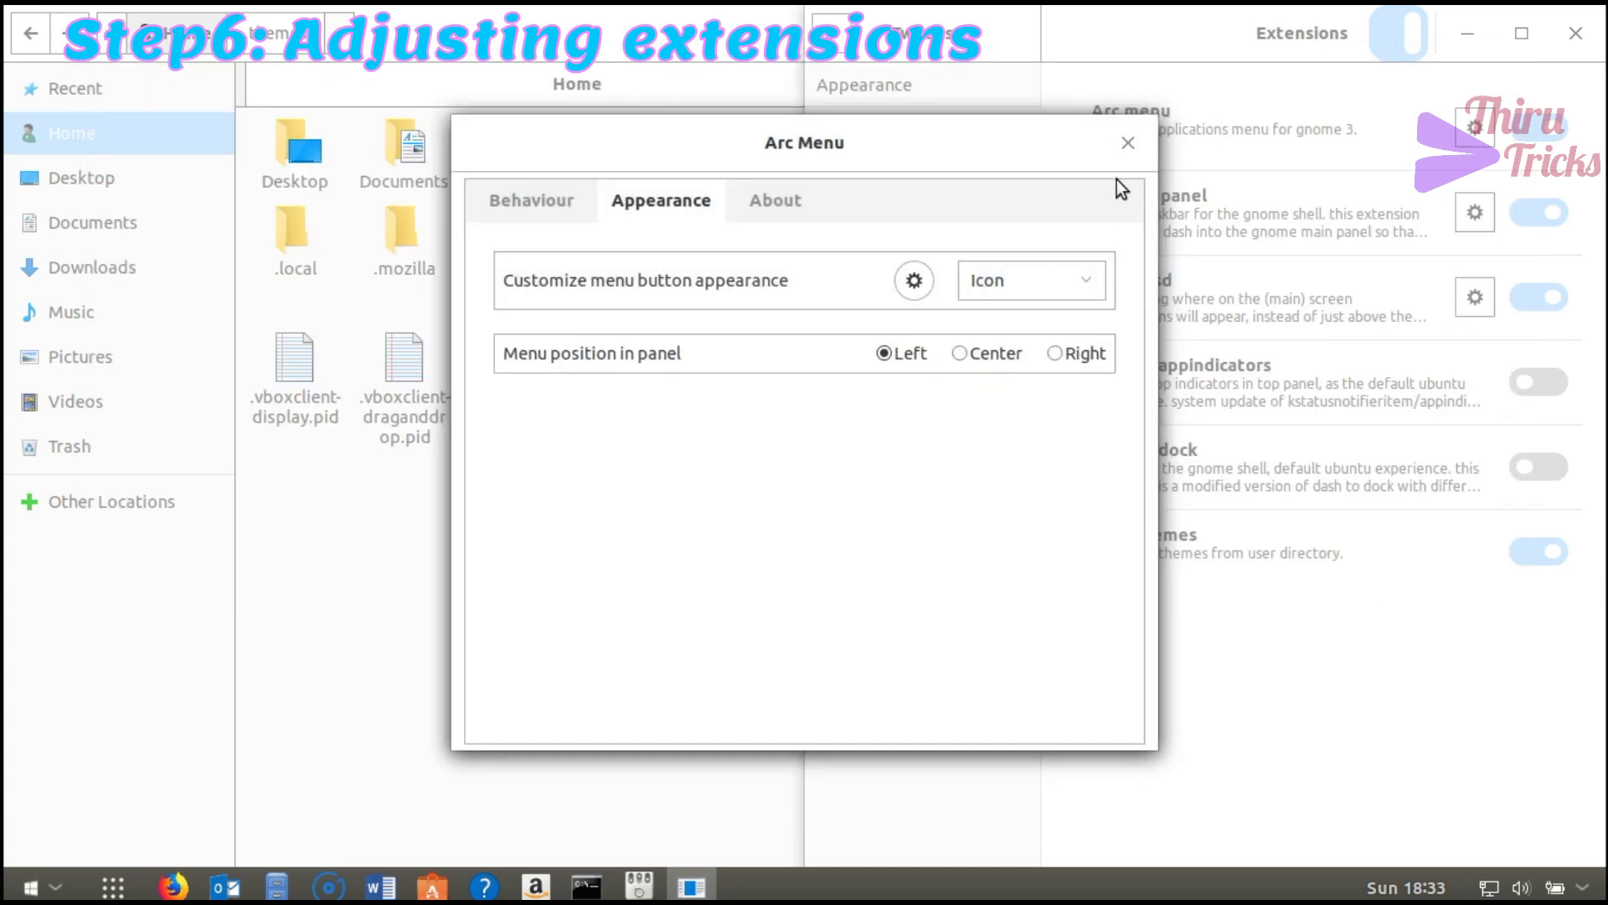
click(1129, 144)
click(31, 888)
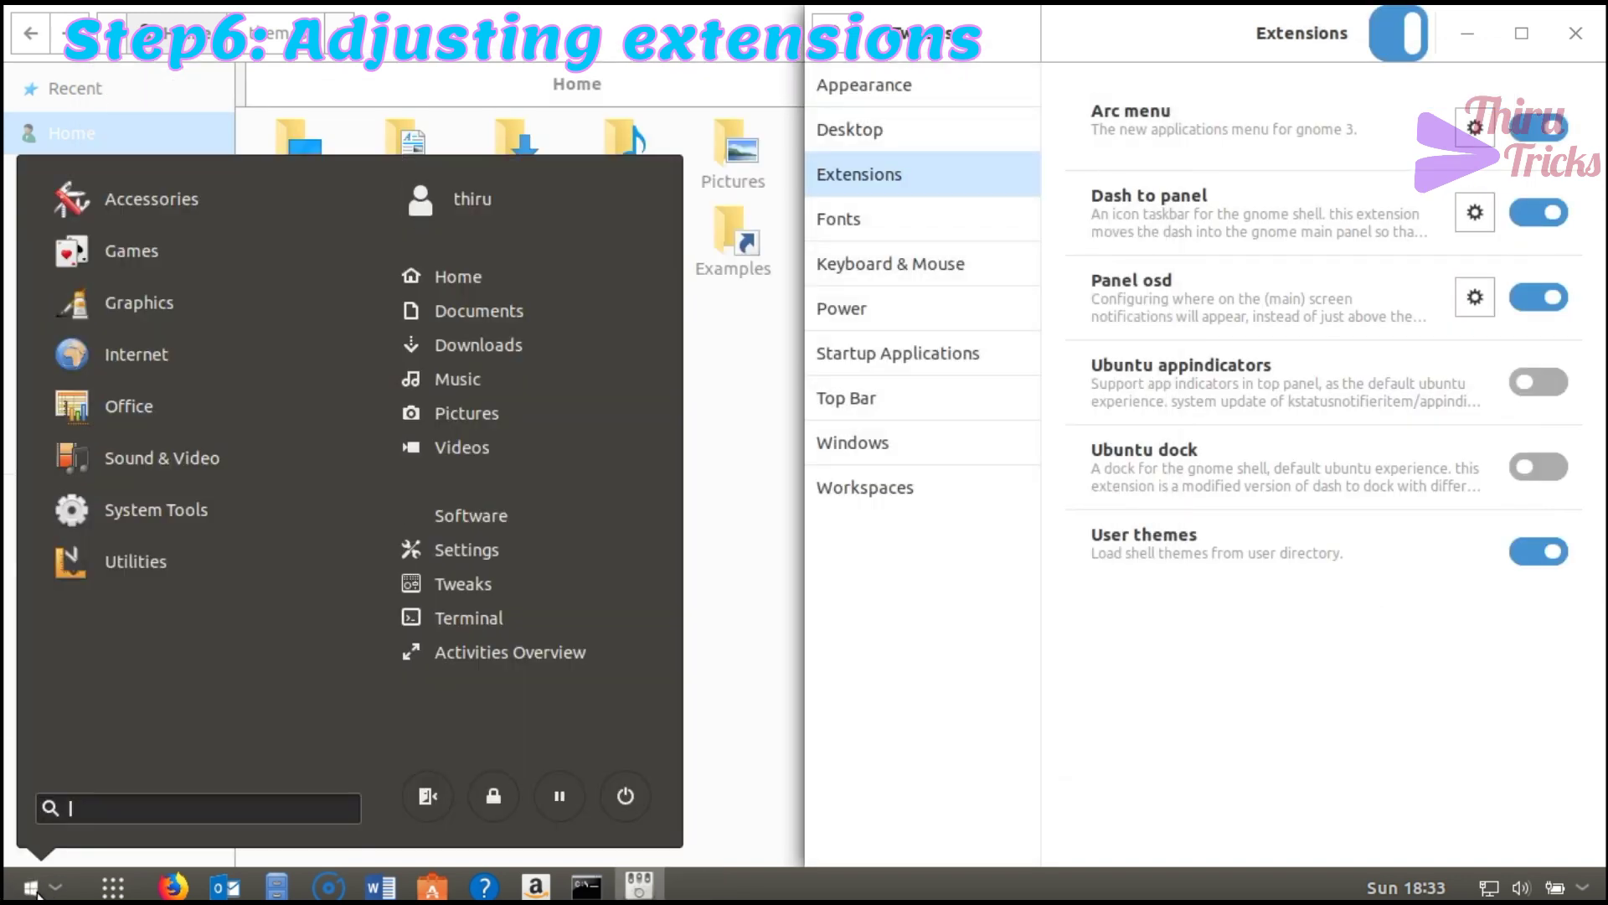
click(1139, 707)
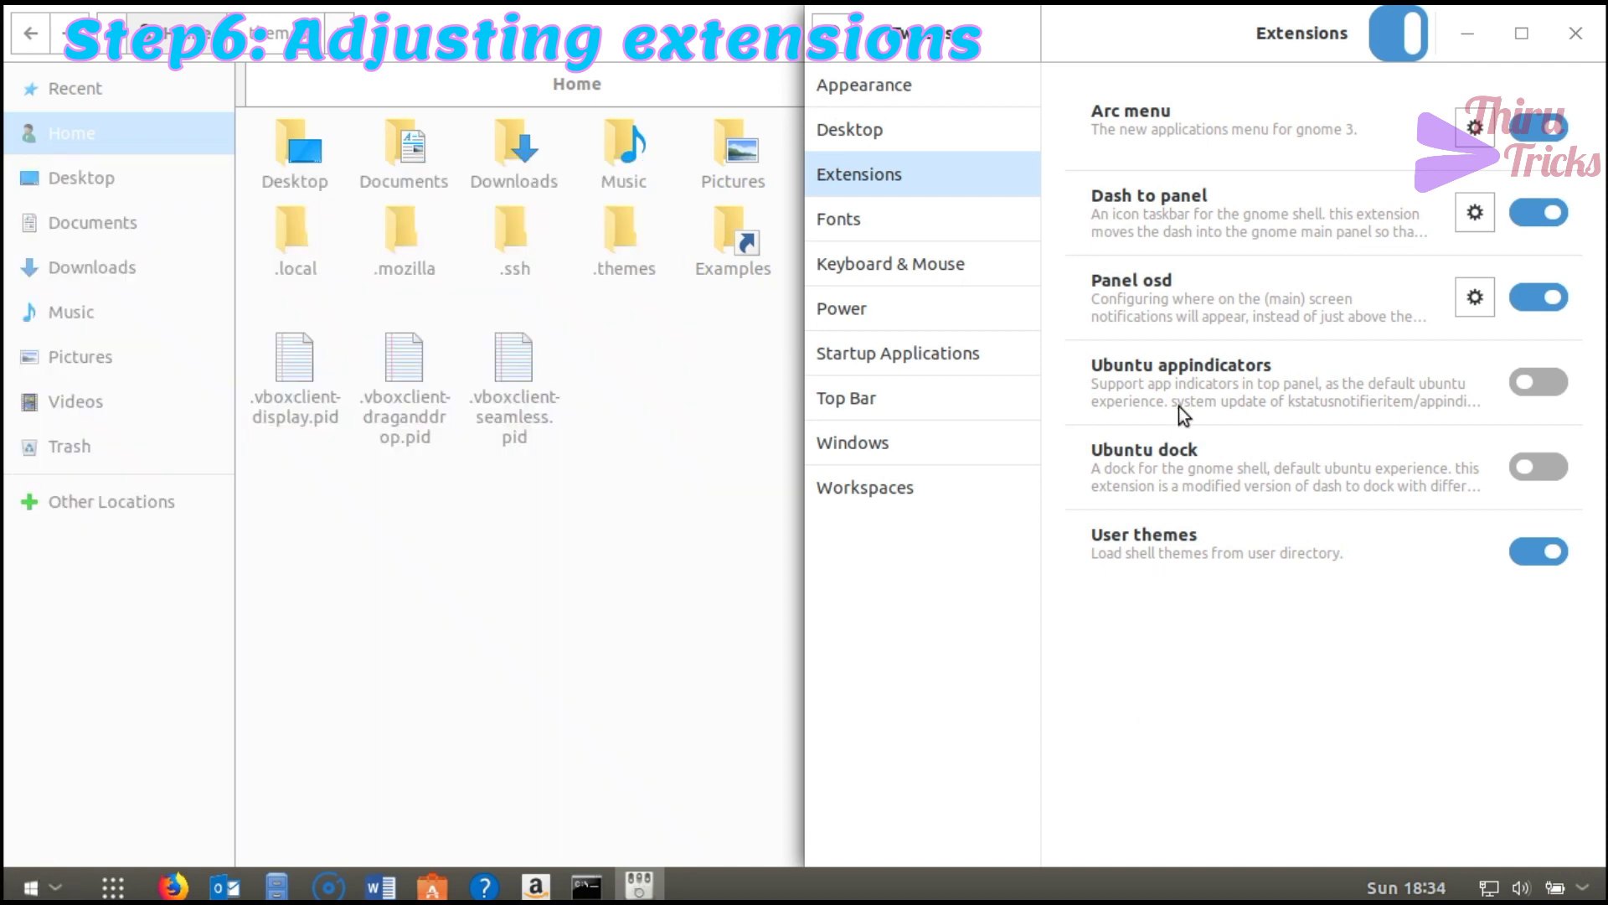
Give Dash to panel a 36 px panel size and 3 px app icon margin.
click(1475, 212)
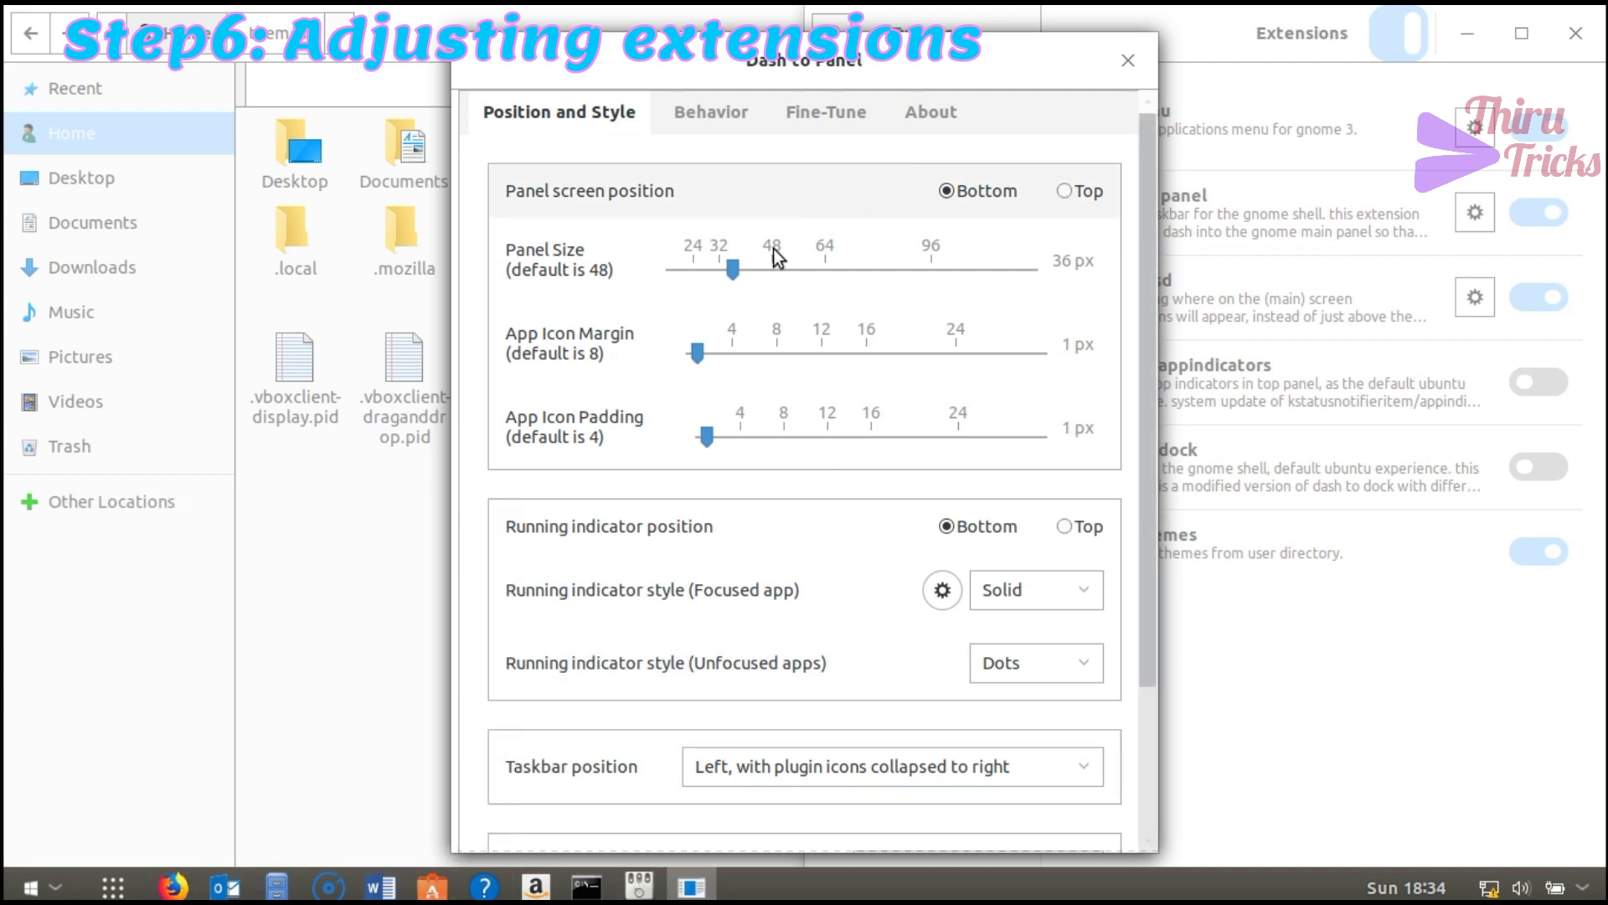
drag(791, 274, 800, 285)
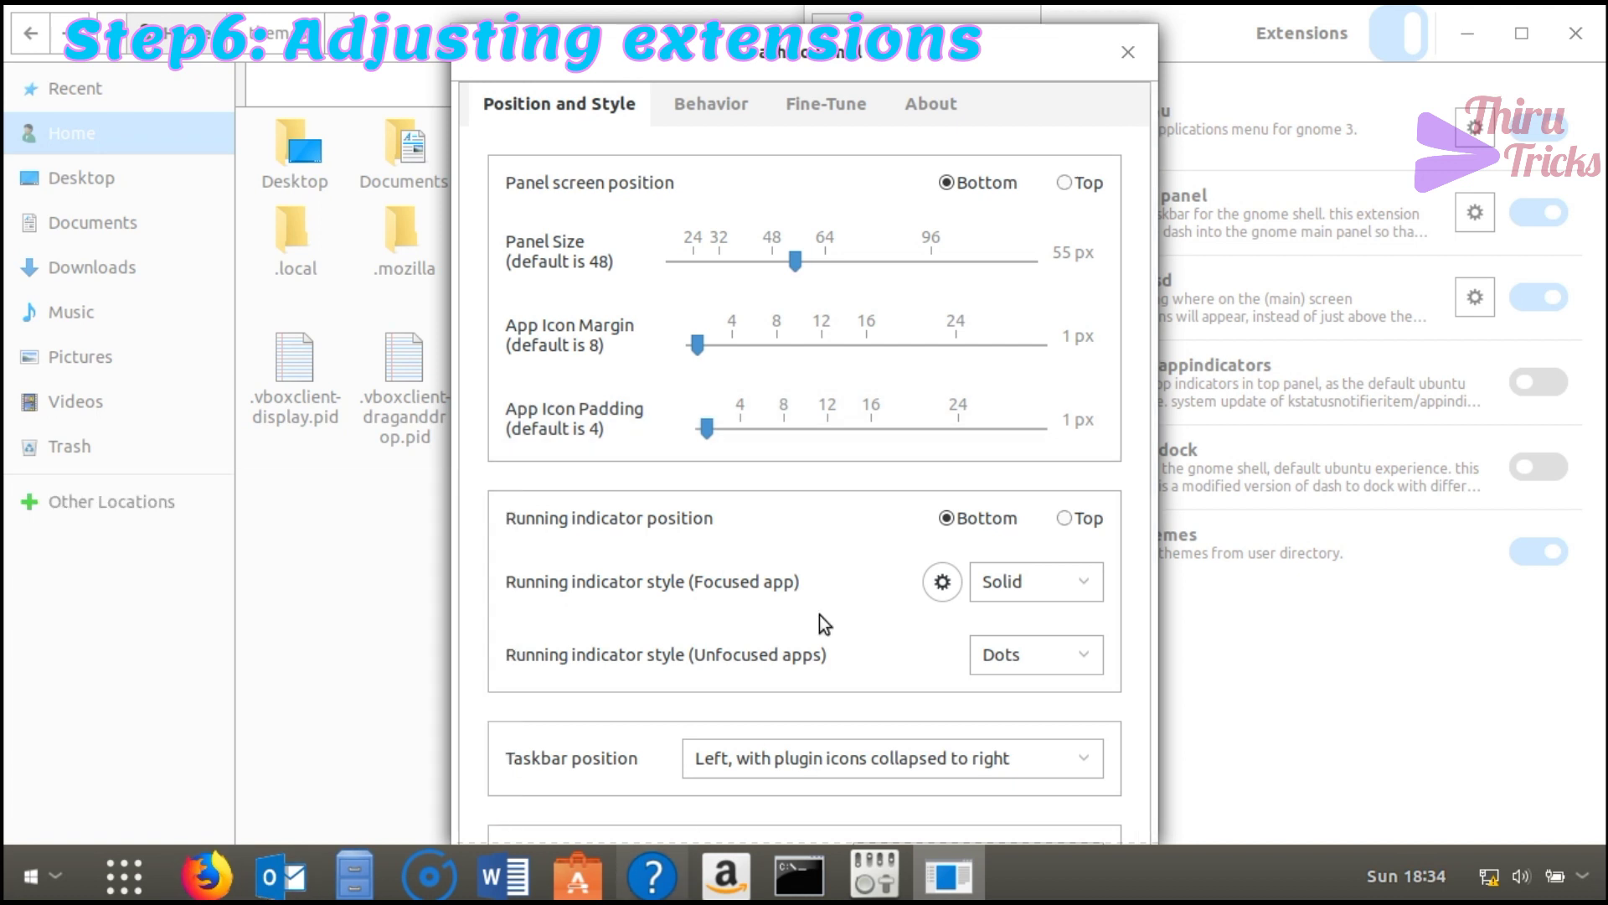
drag(795, 261, 726, 270)
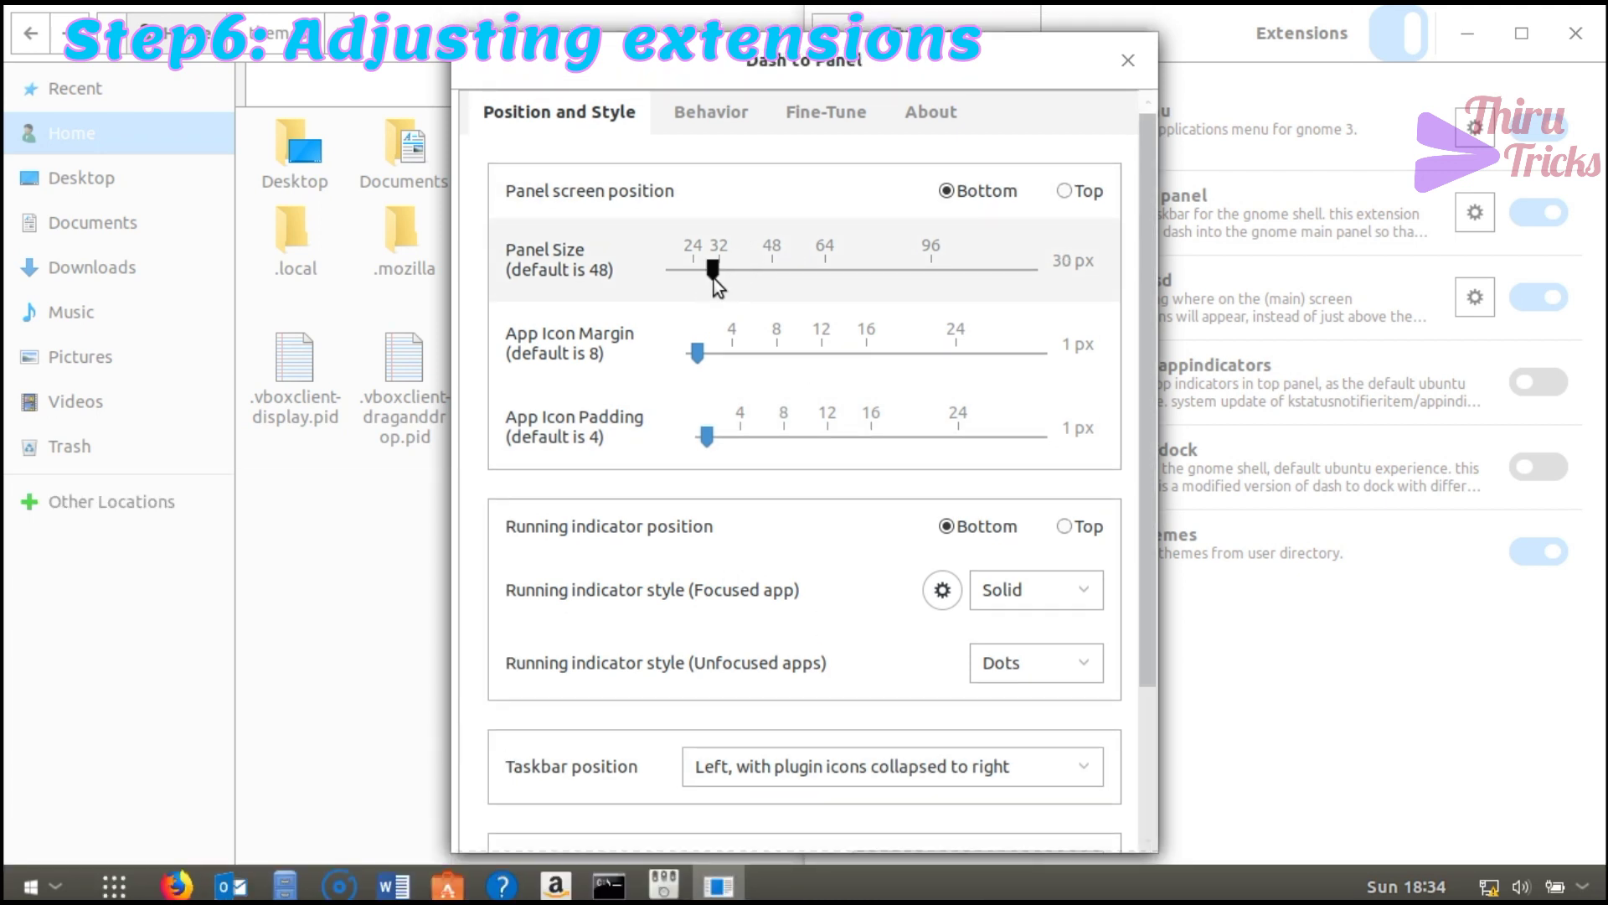
drag(715, 278, 715, 278)
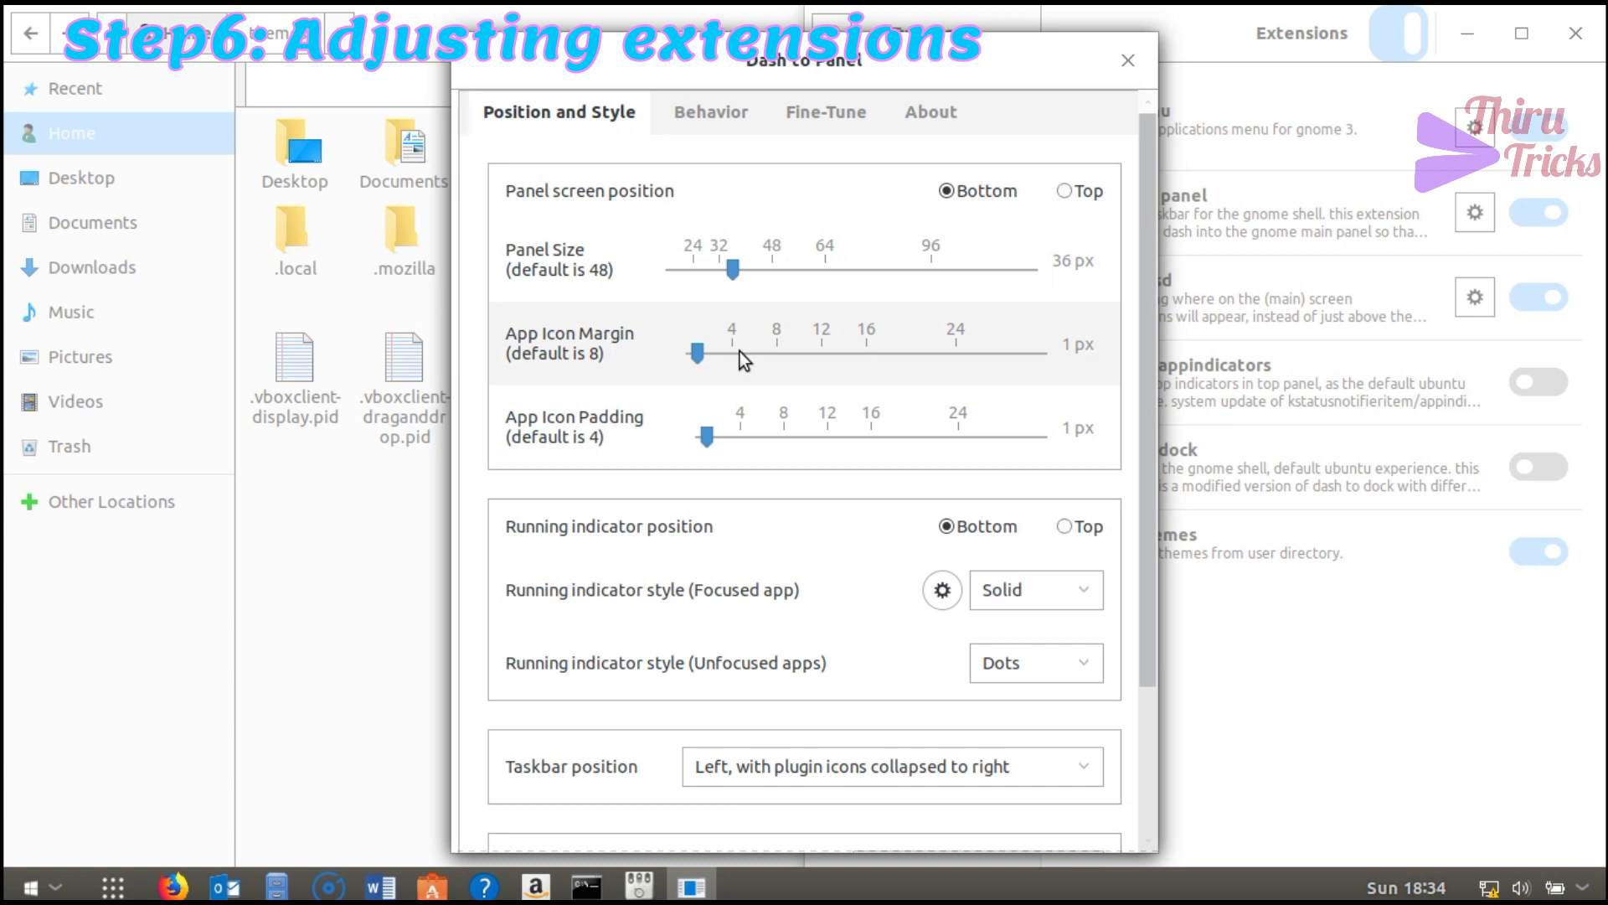
drag(720, 354, 721, 354)
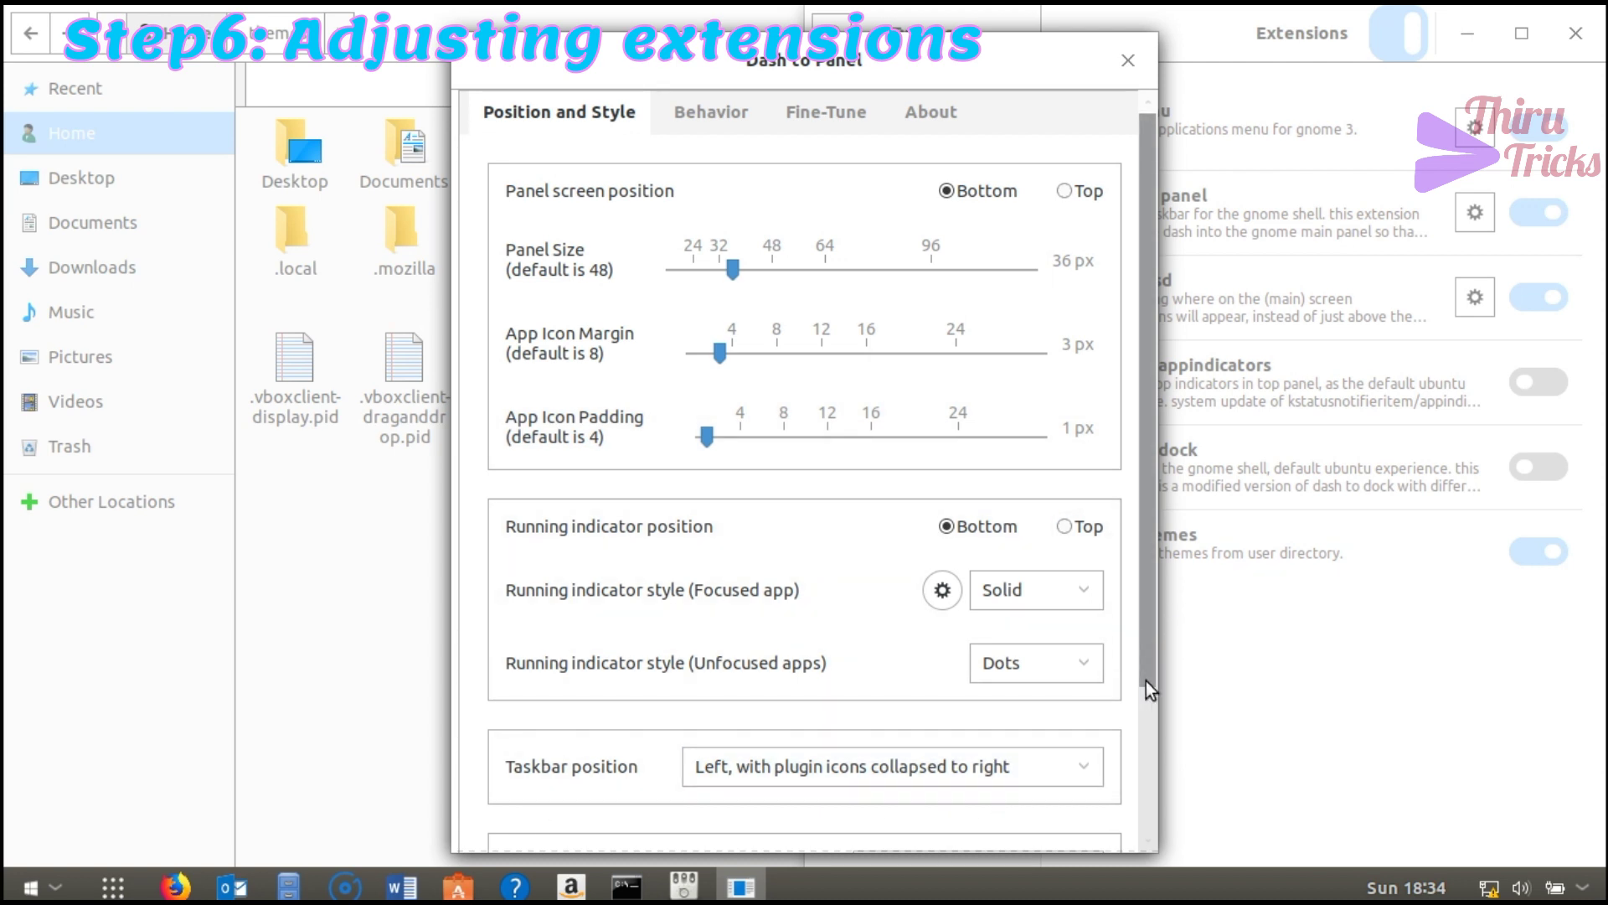
drag(1148, 692, 1139, 849)
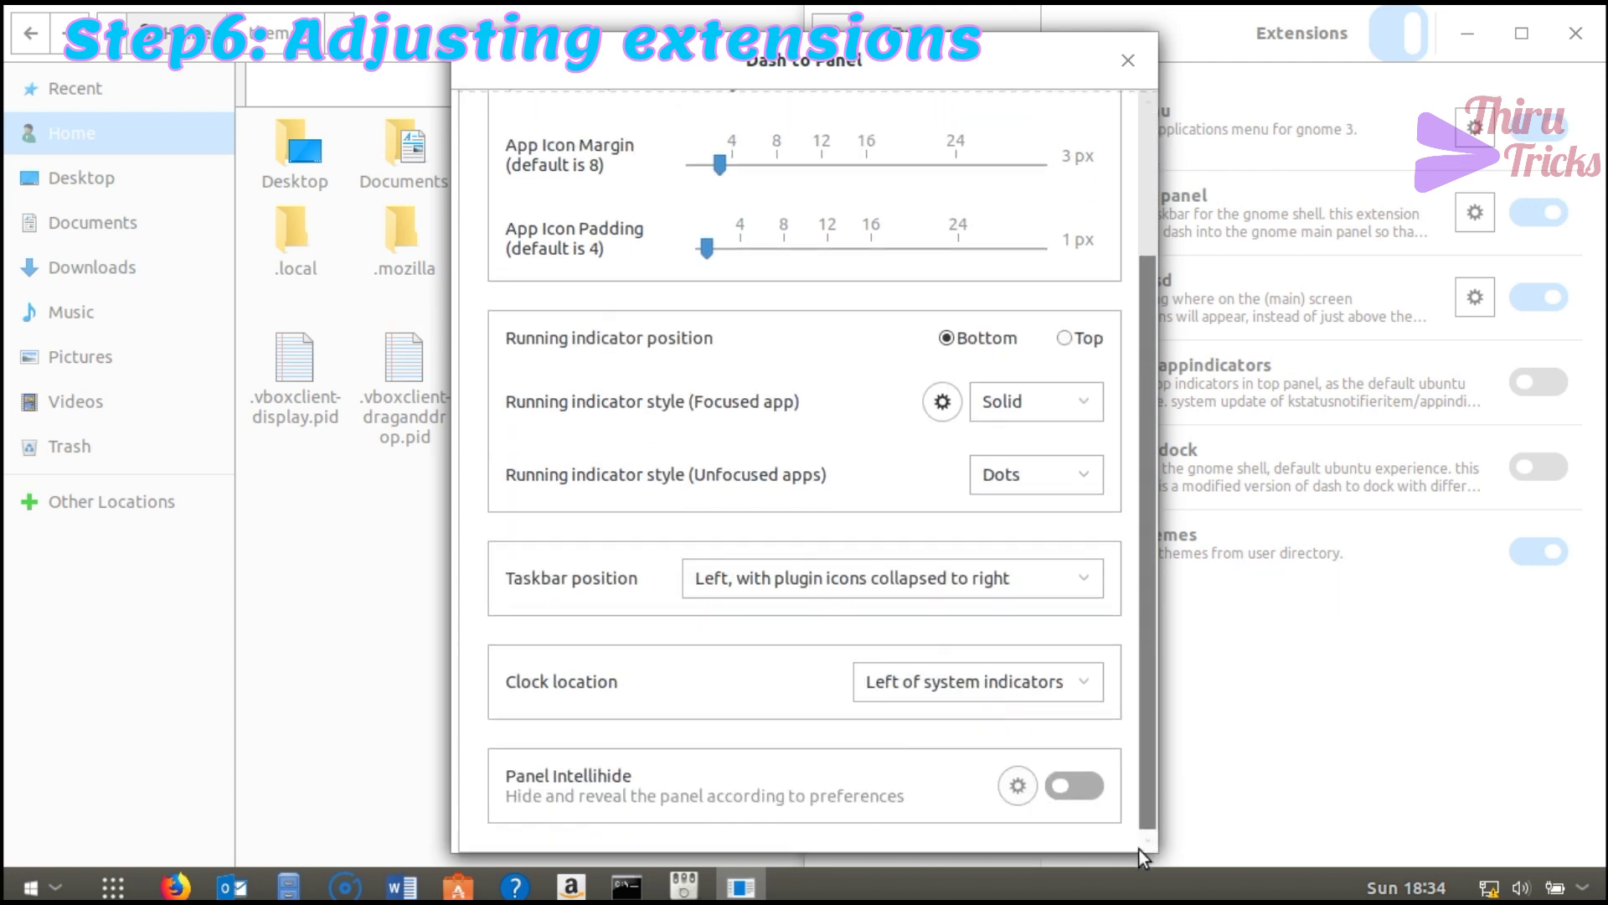
click(1128, 60)
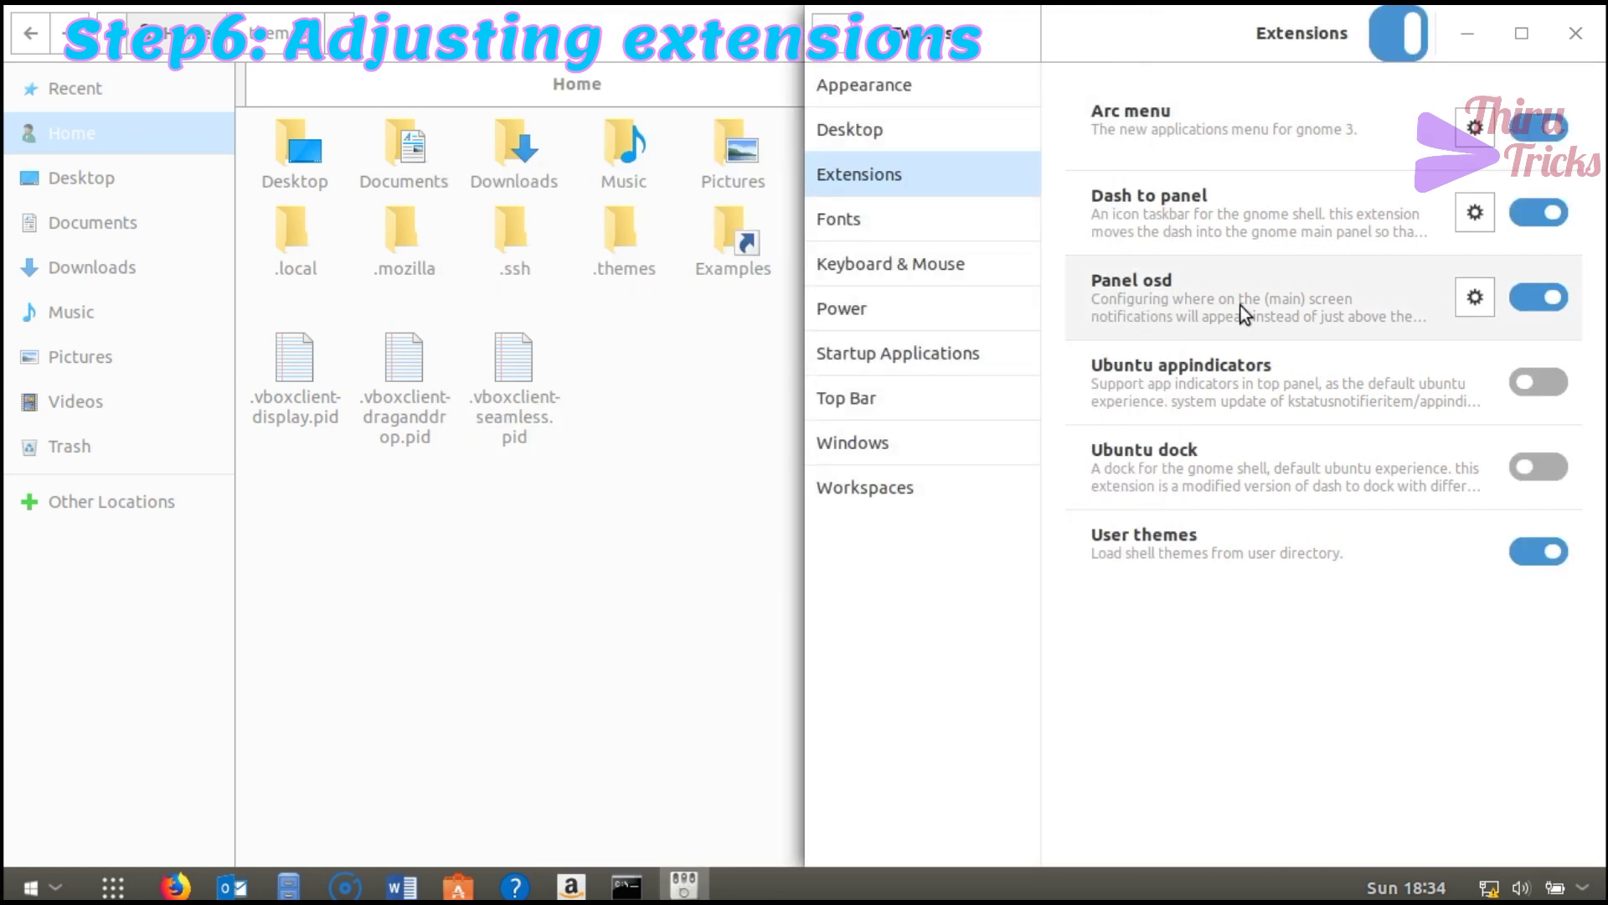
Place Panel OSD notifications at 96.8% horizontal, 3.6% vertical, checking with test notifications.
click(1474, 299)
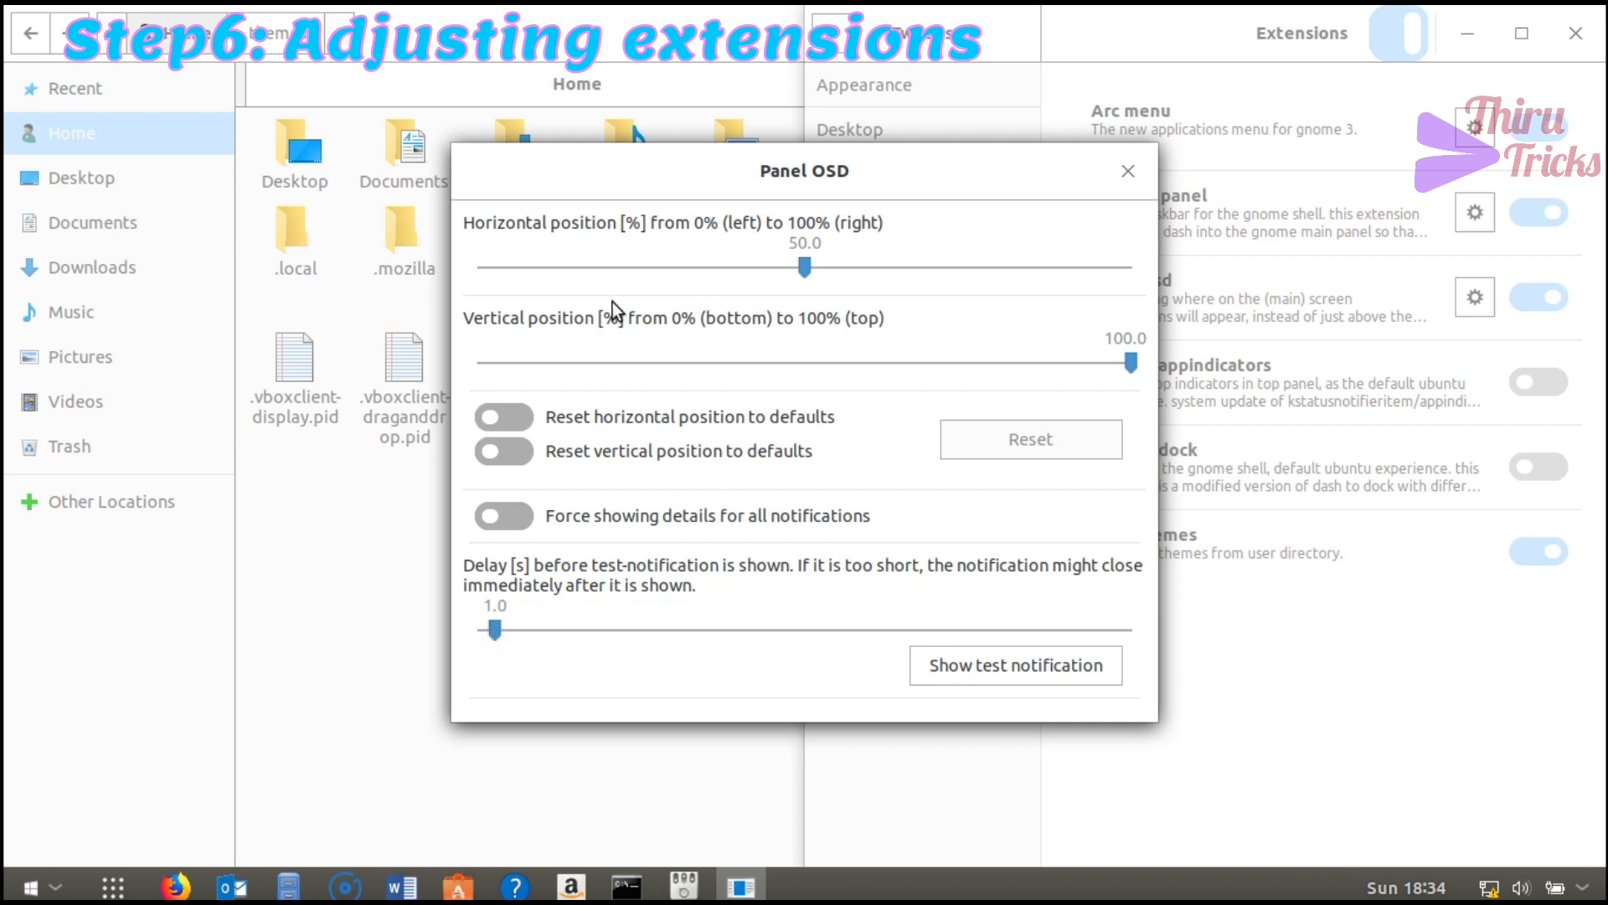
click(1009, 667)
drag(806, 264, 1149, 269)
drag(1131, 362, 577, 363)
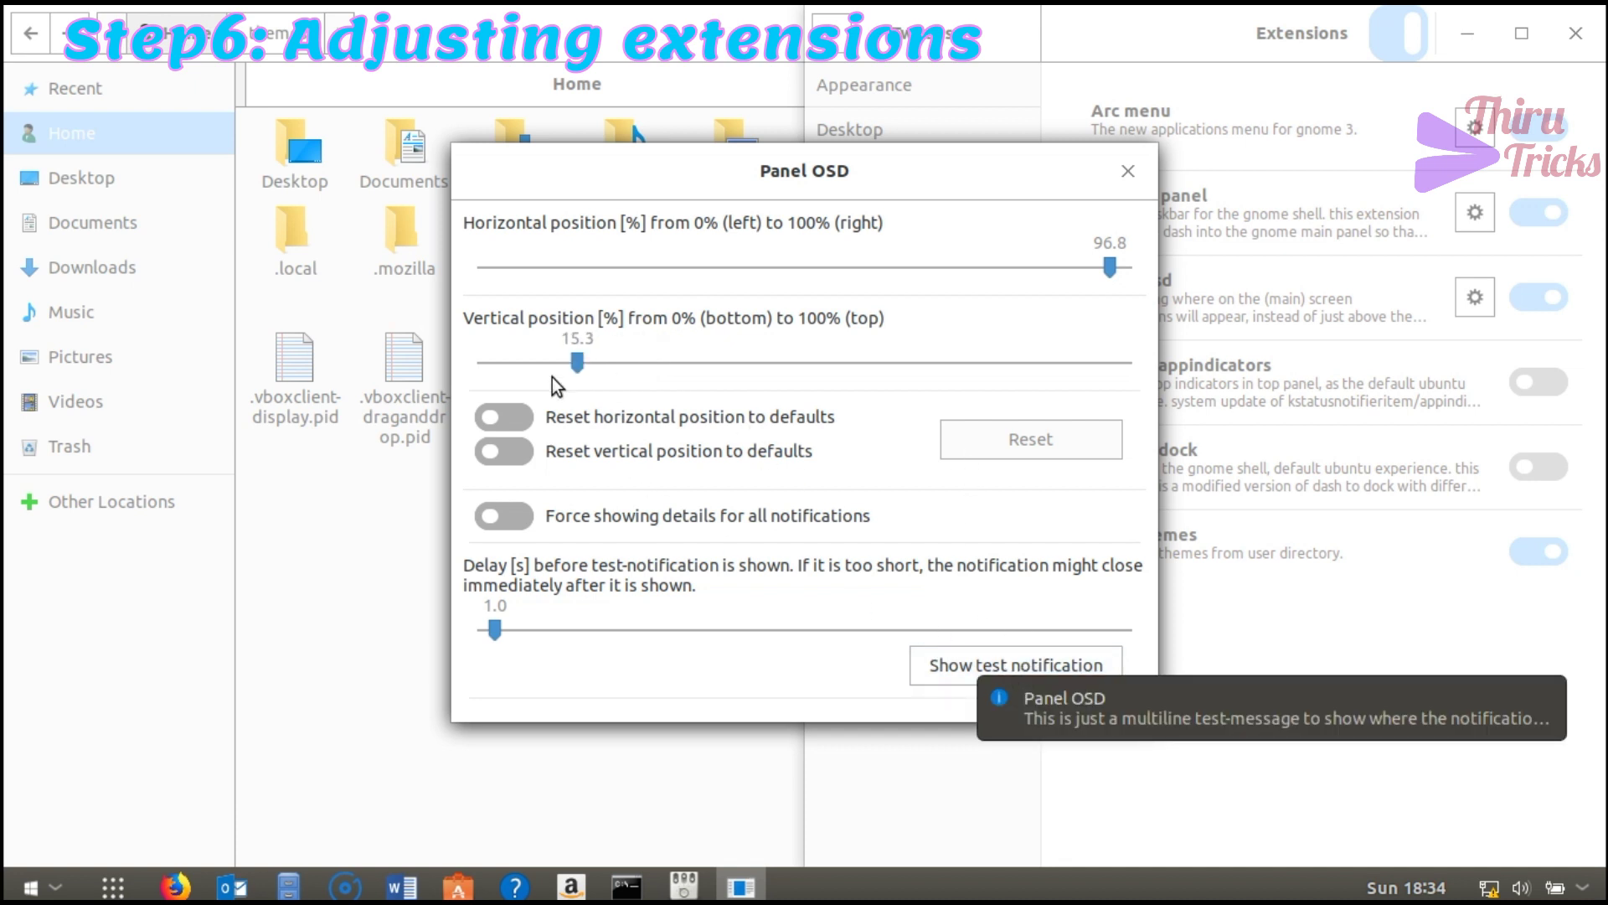
drag(577, 362, 544, 364)
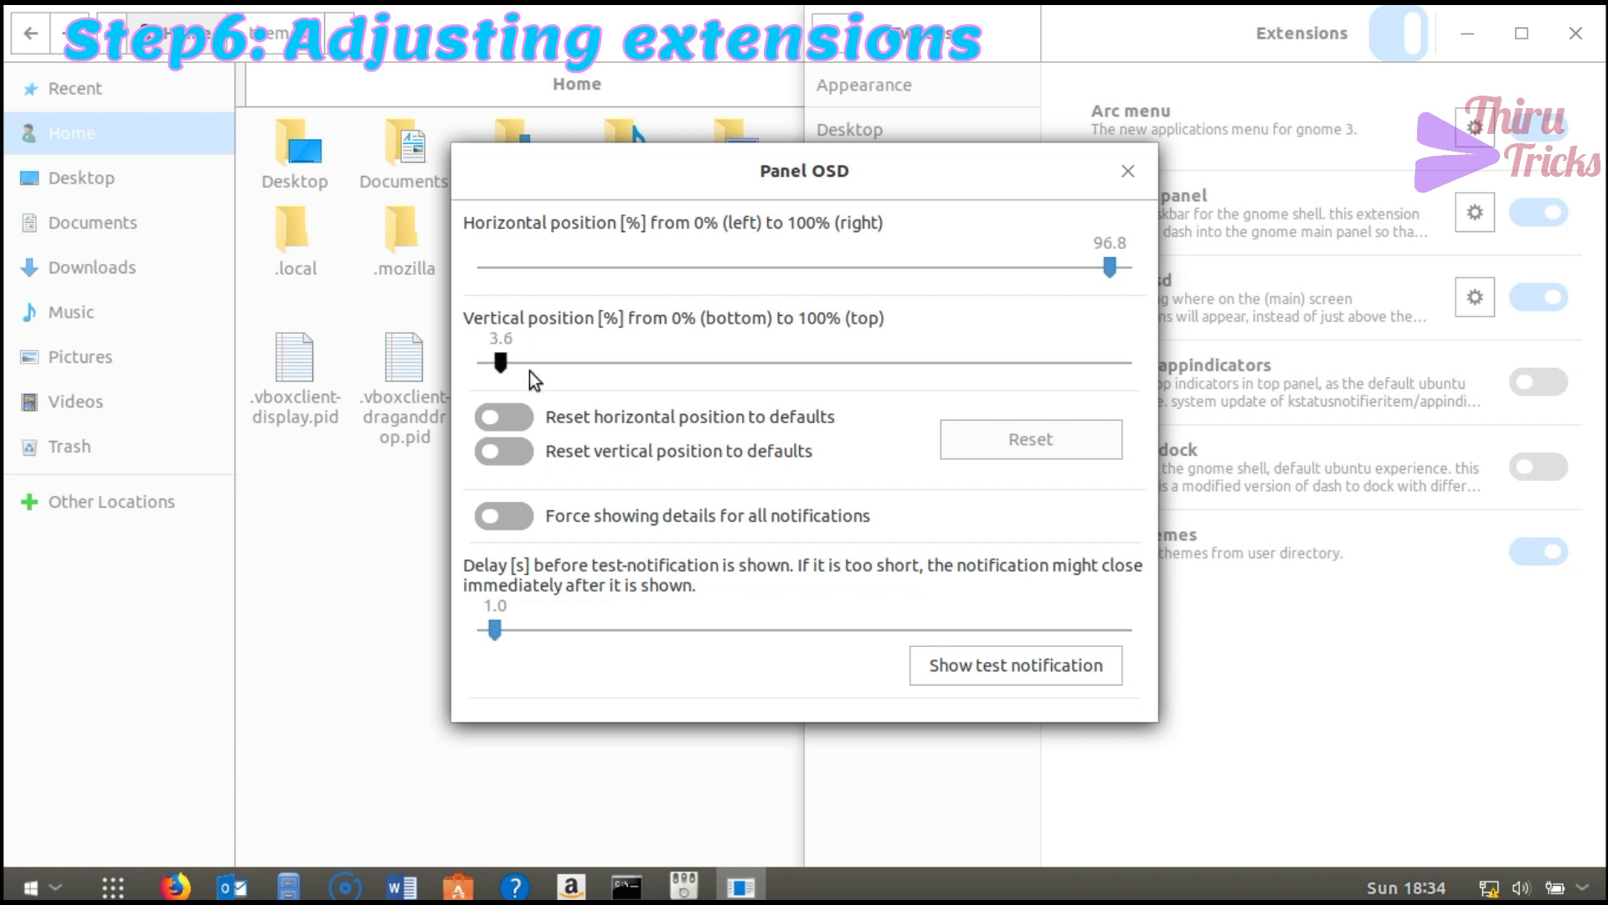
click(1056, 655)
mouse_move(1109, 789)
click(1123, 173)
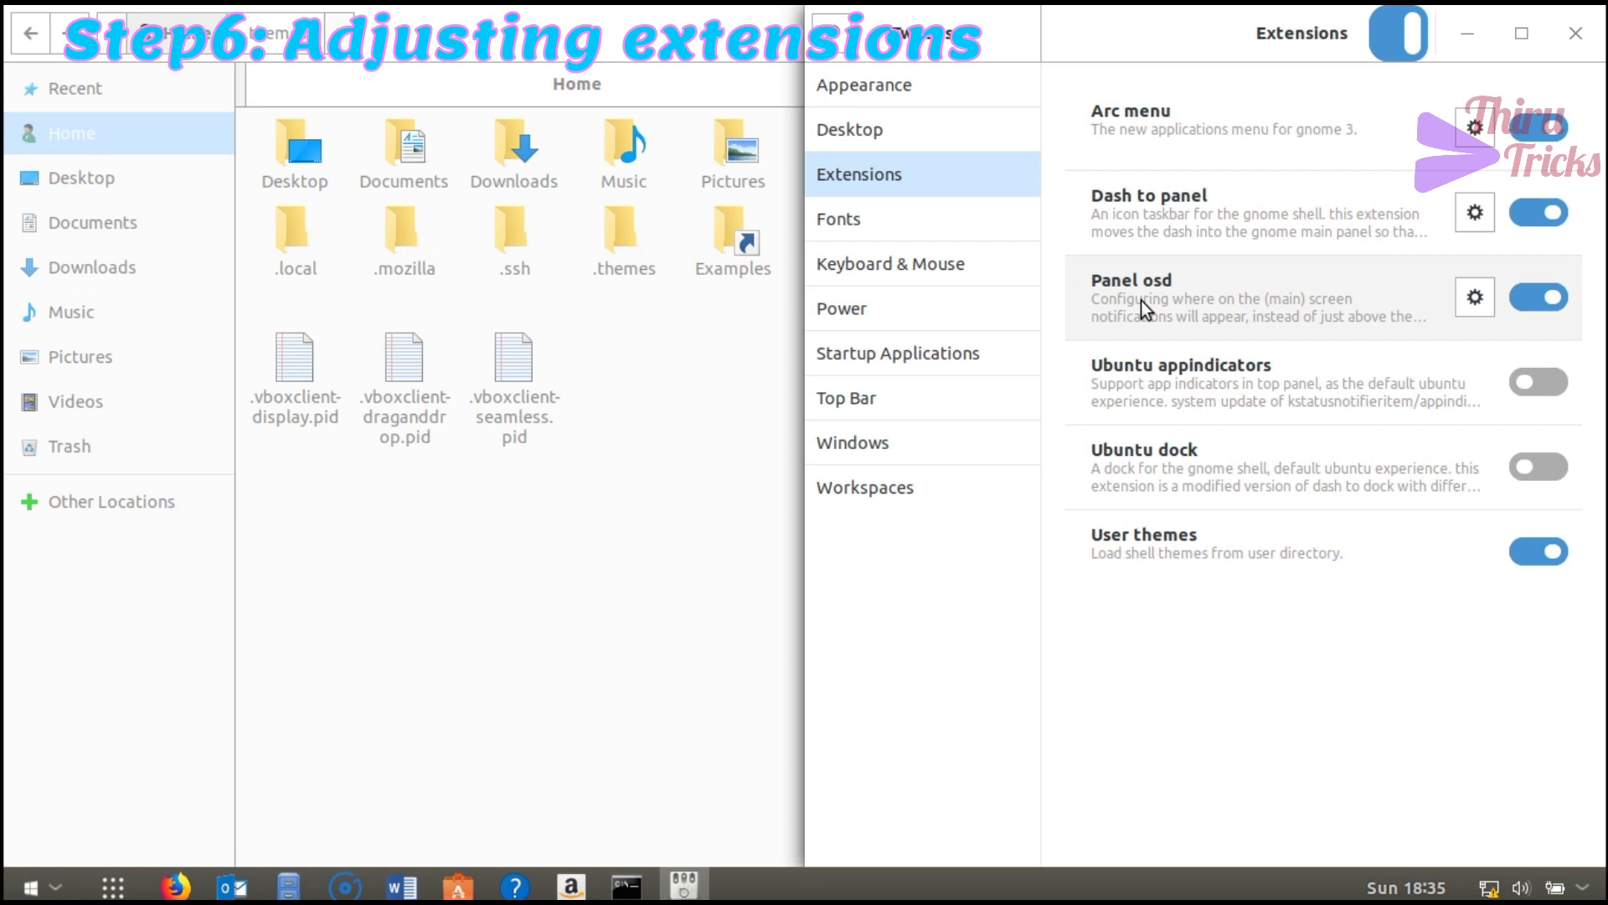
Close Tweaks, browse Downloads, Home, Recent and Documents, then minimize Files and Firefox.
click(1576, 34)
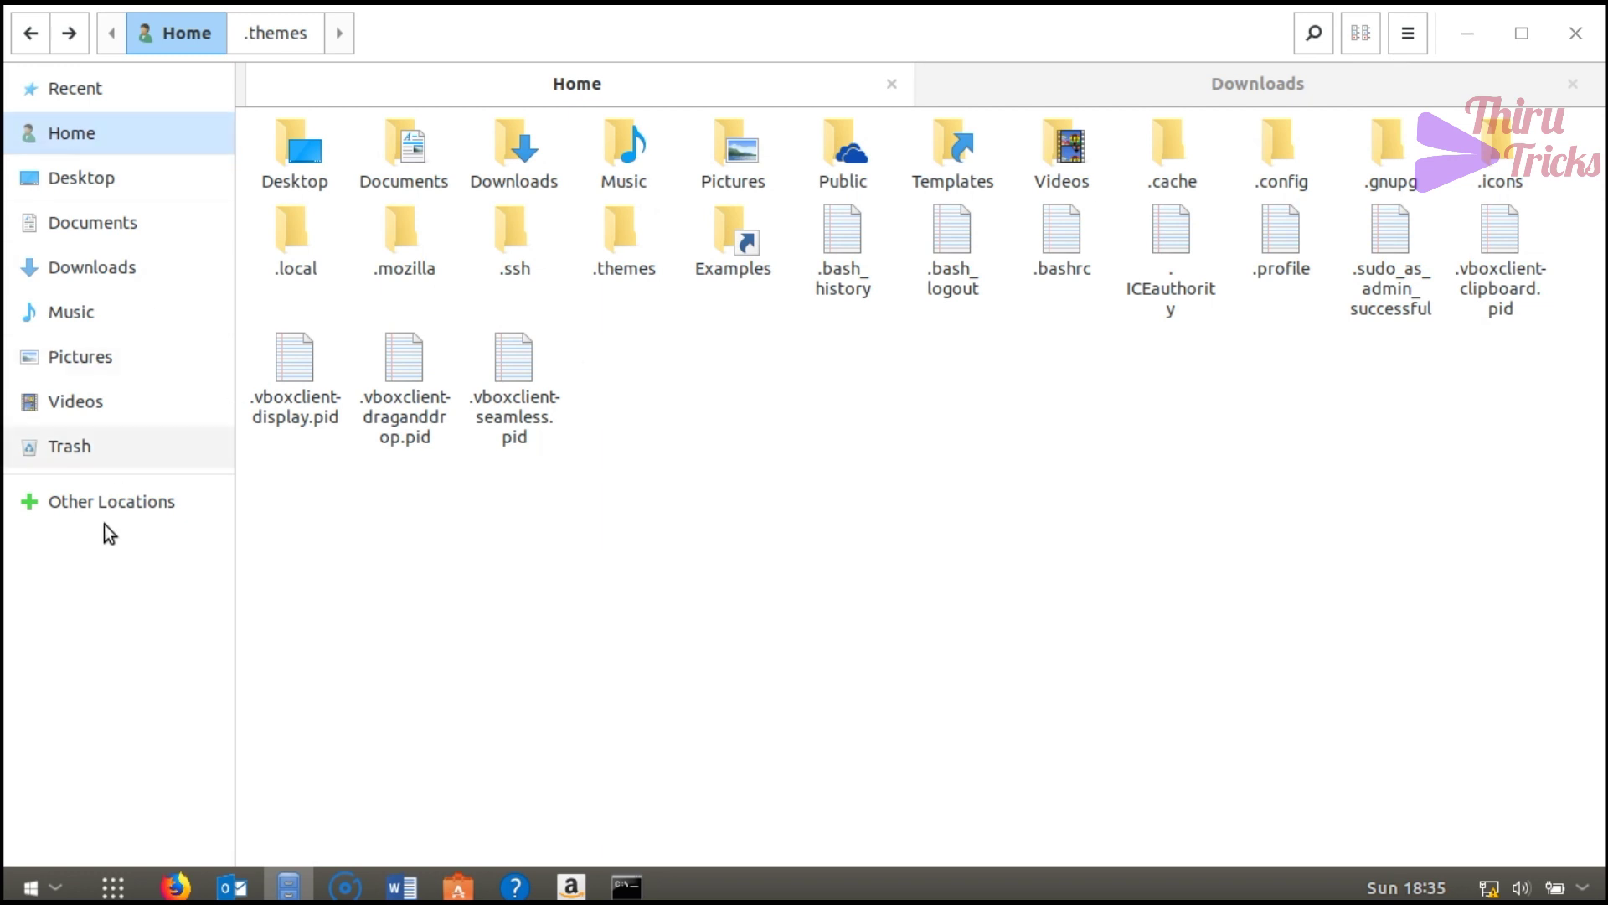
click(1089, 75)
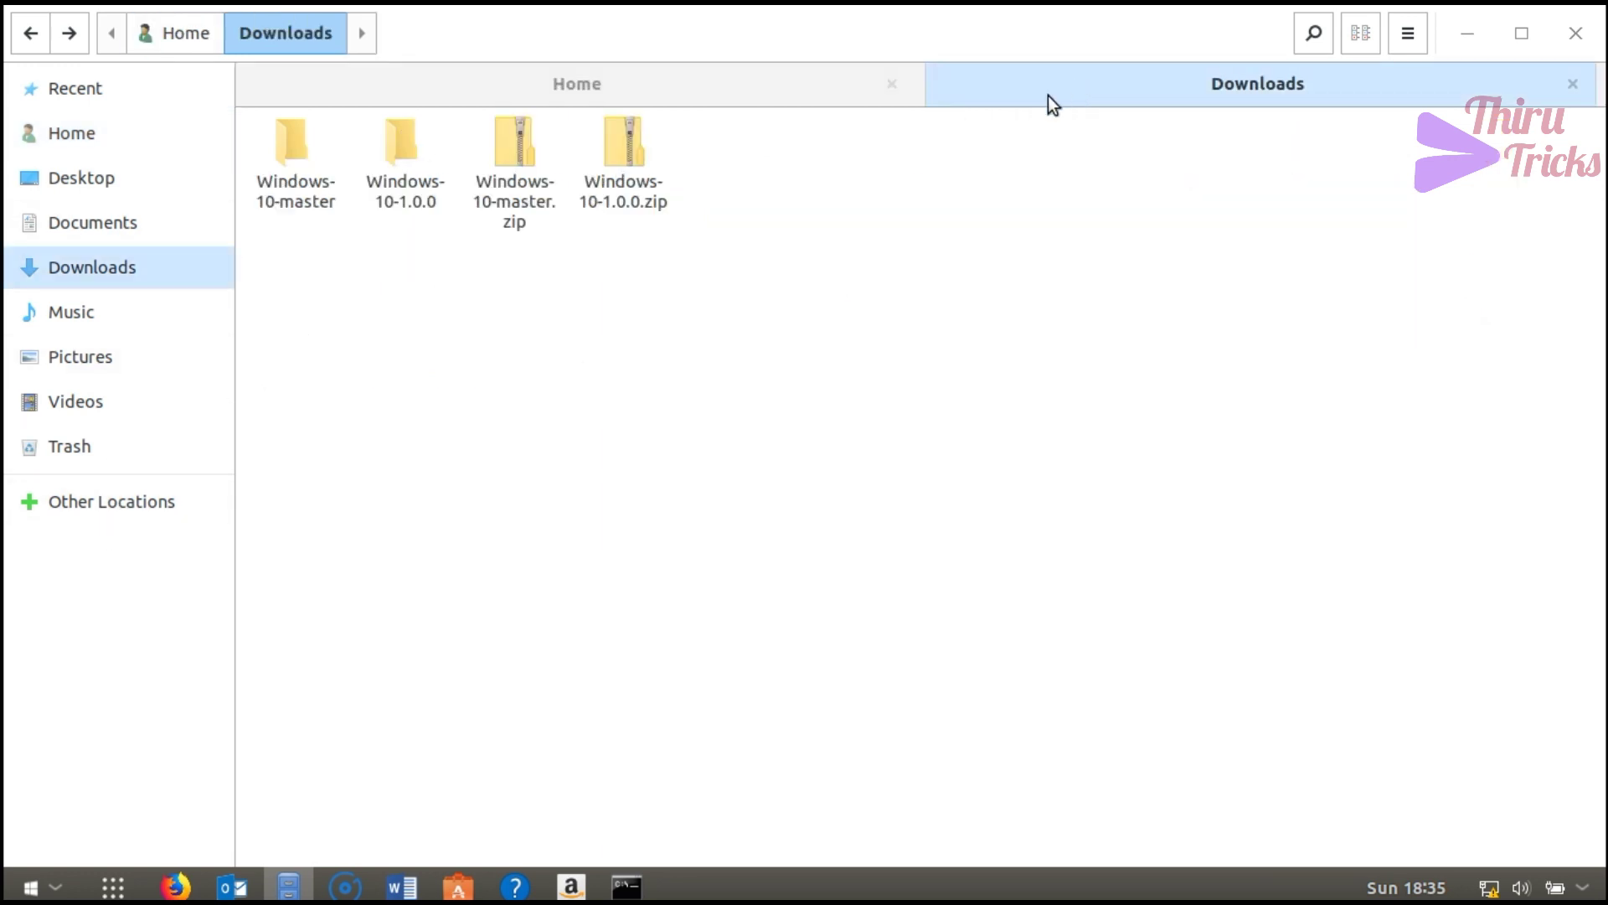
click(468, 102)
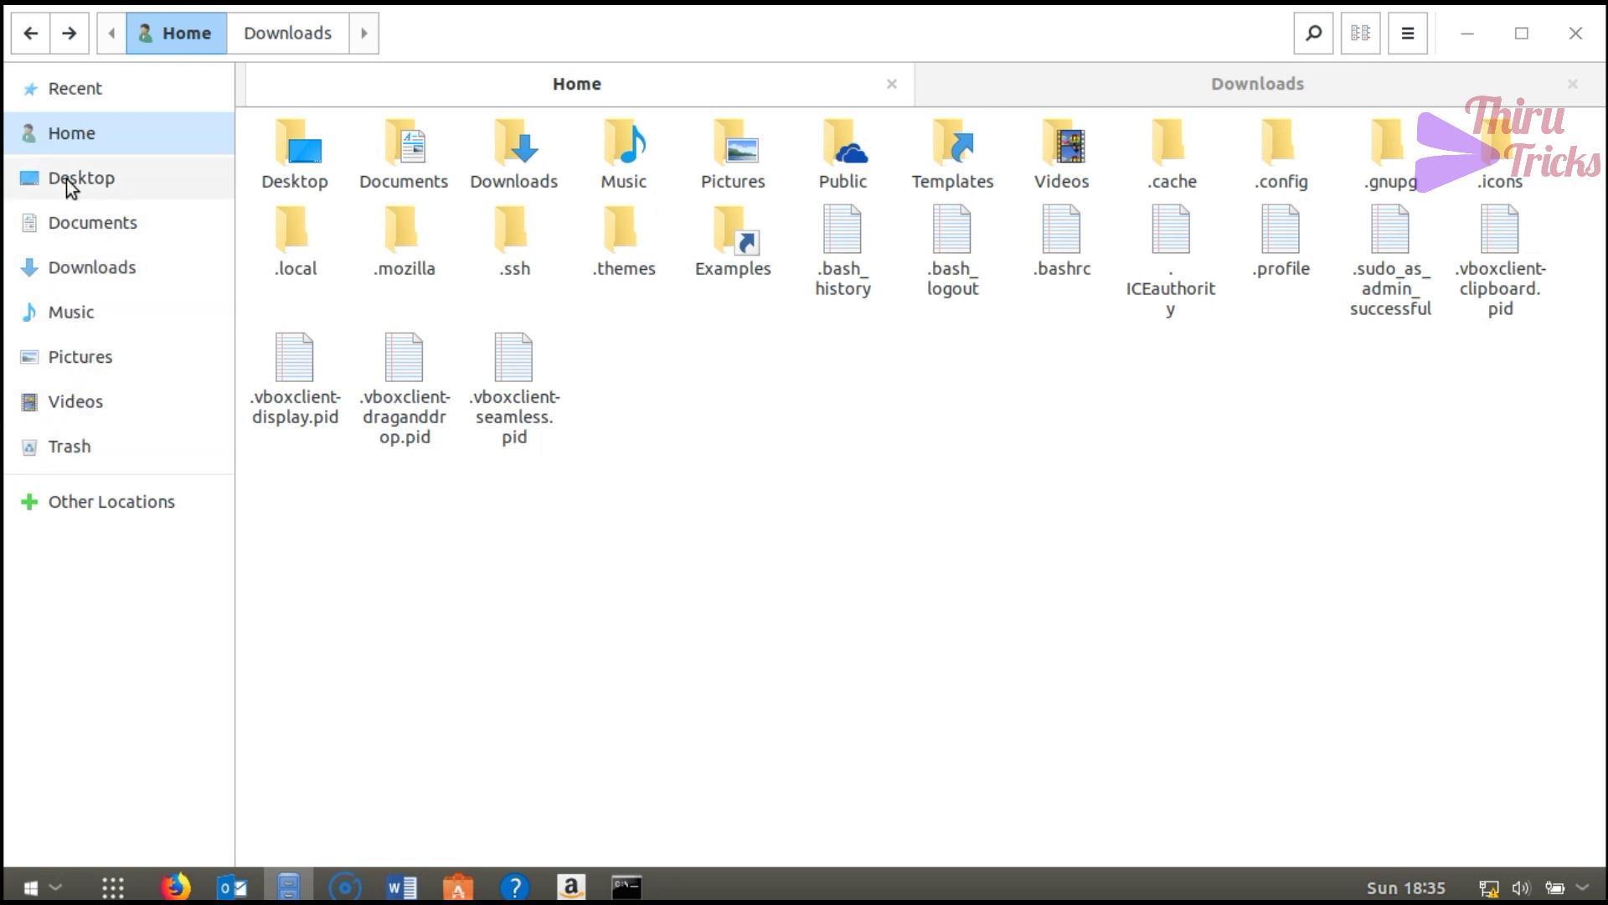
click(68, 108)
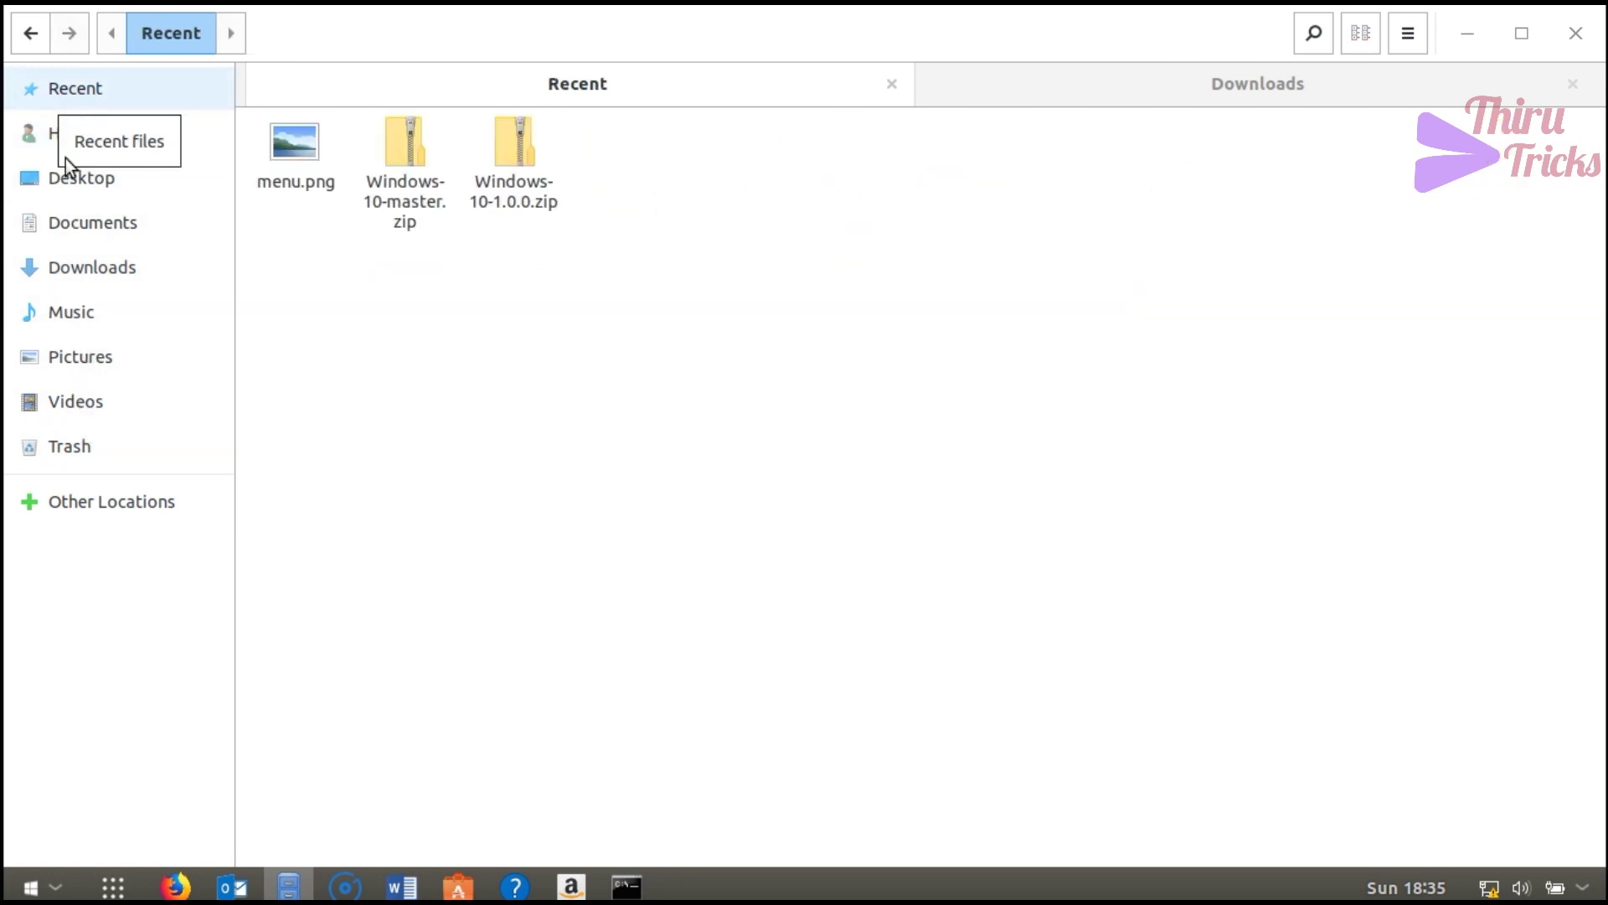
click(83, 226)
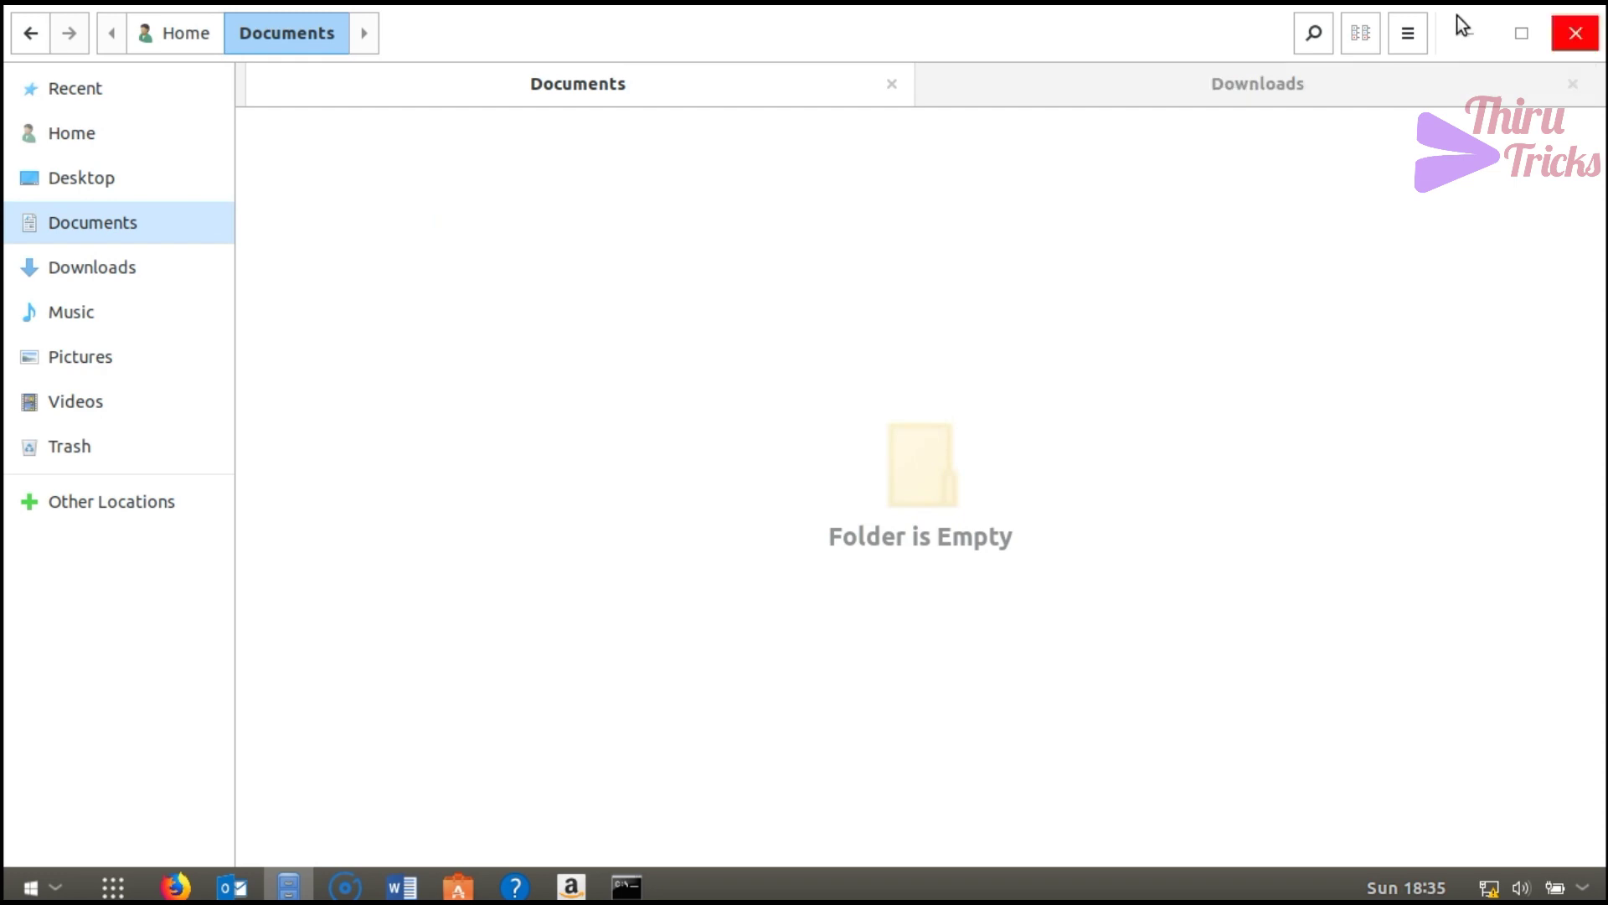
click(1464, 35)
click(1514, 29)
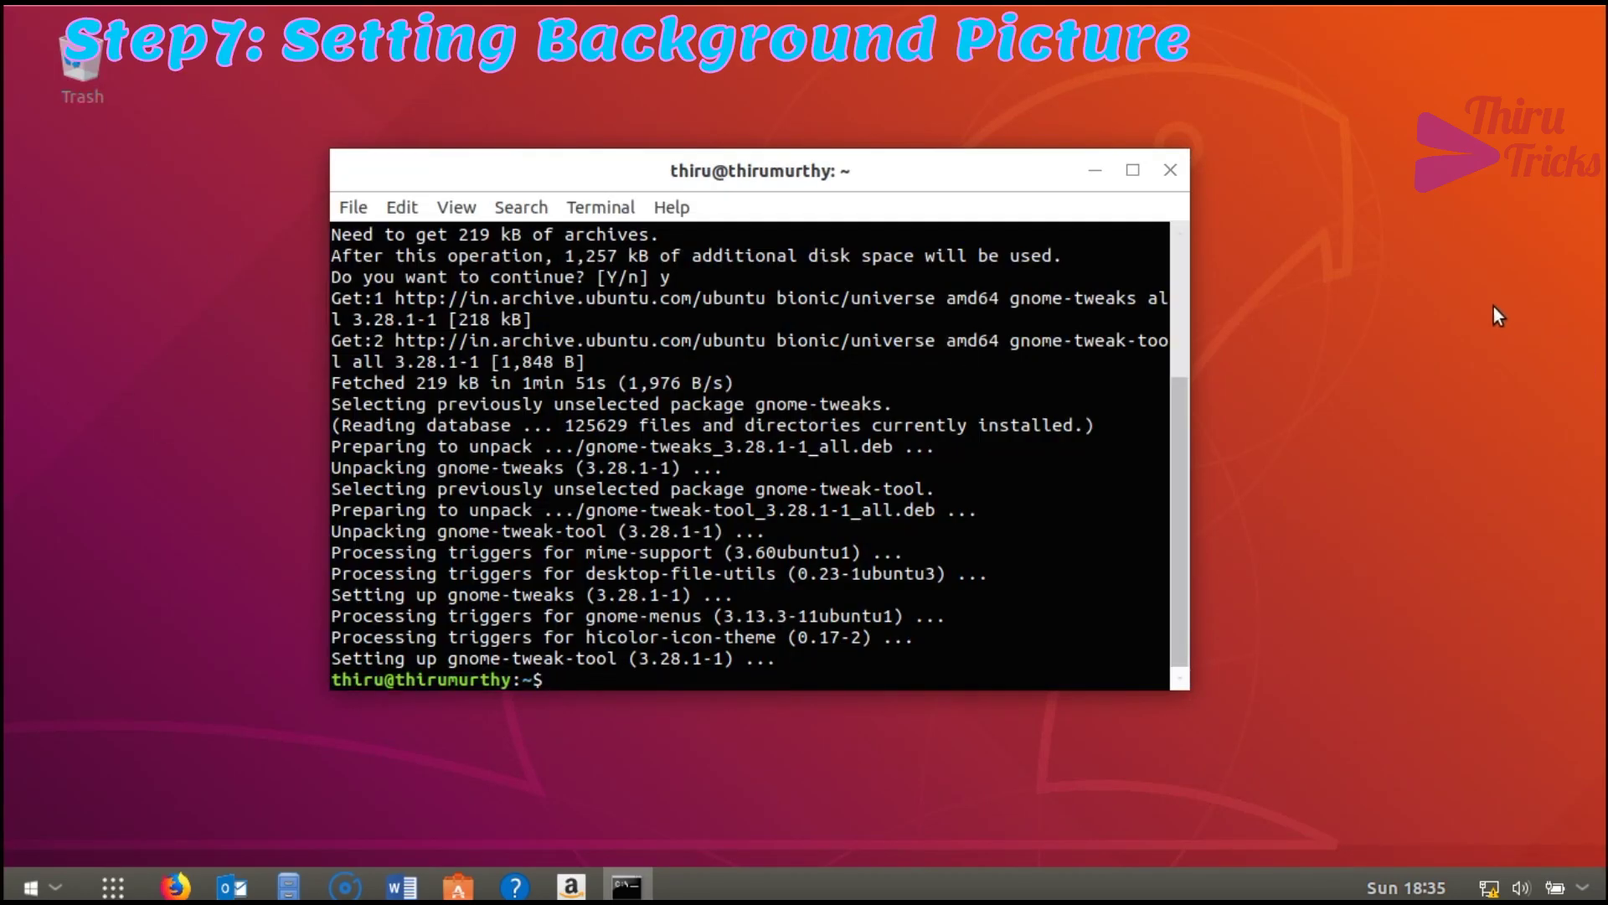
Open the Background settings from the desktop, browse wallpapers, then show Home in Files.
right_click(1392, 289)
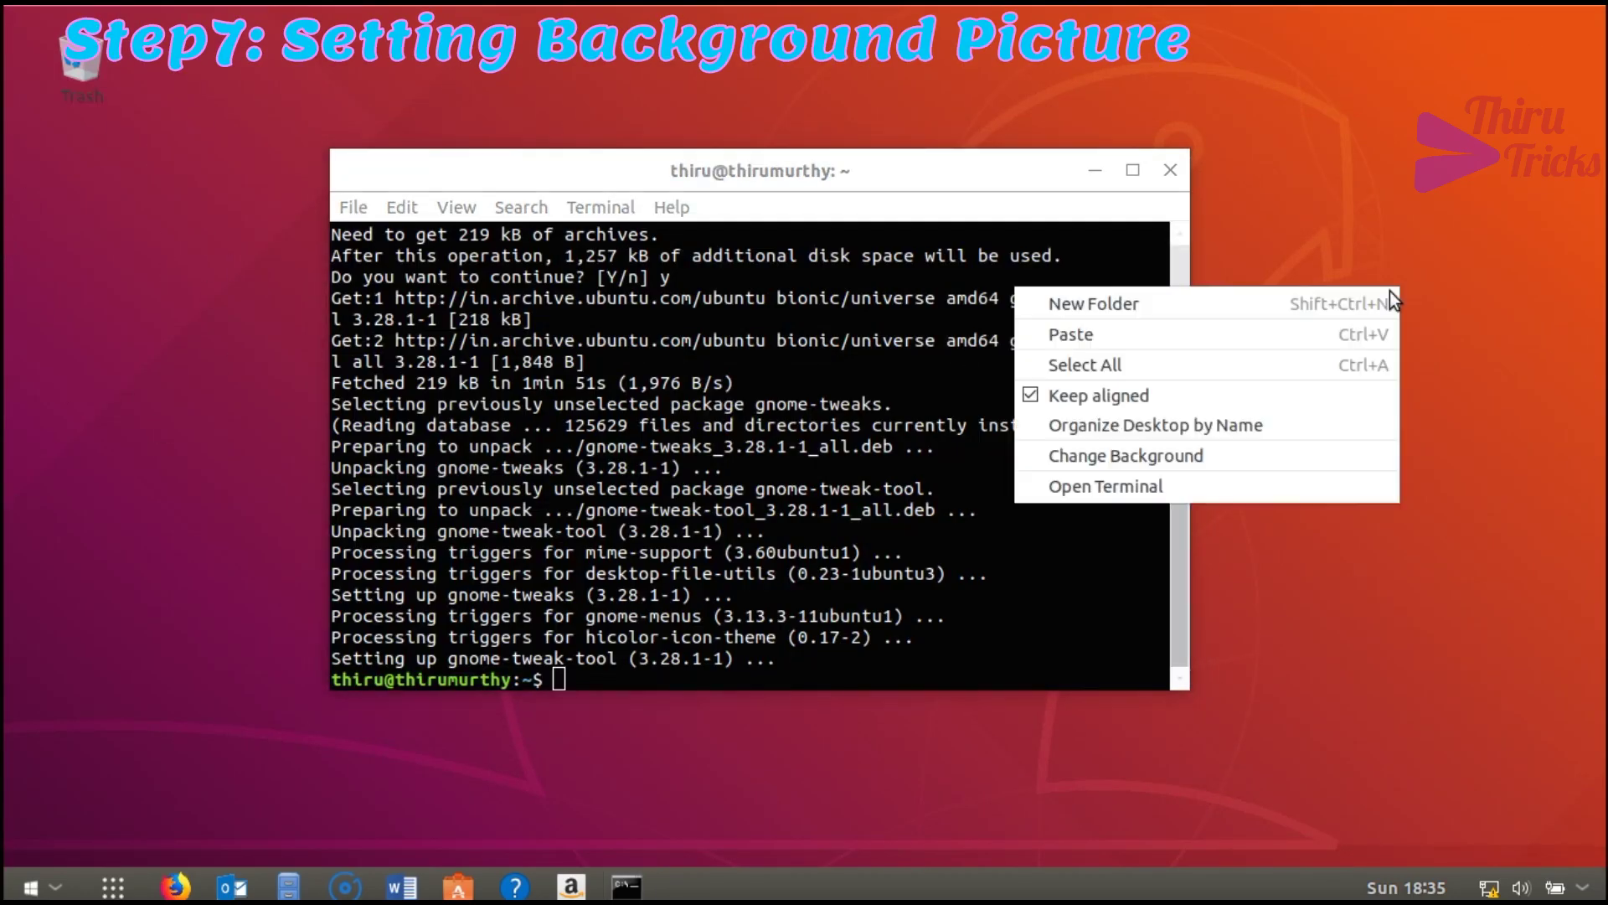
click(1121, 456)
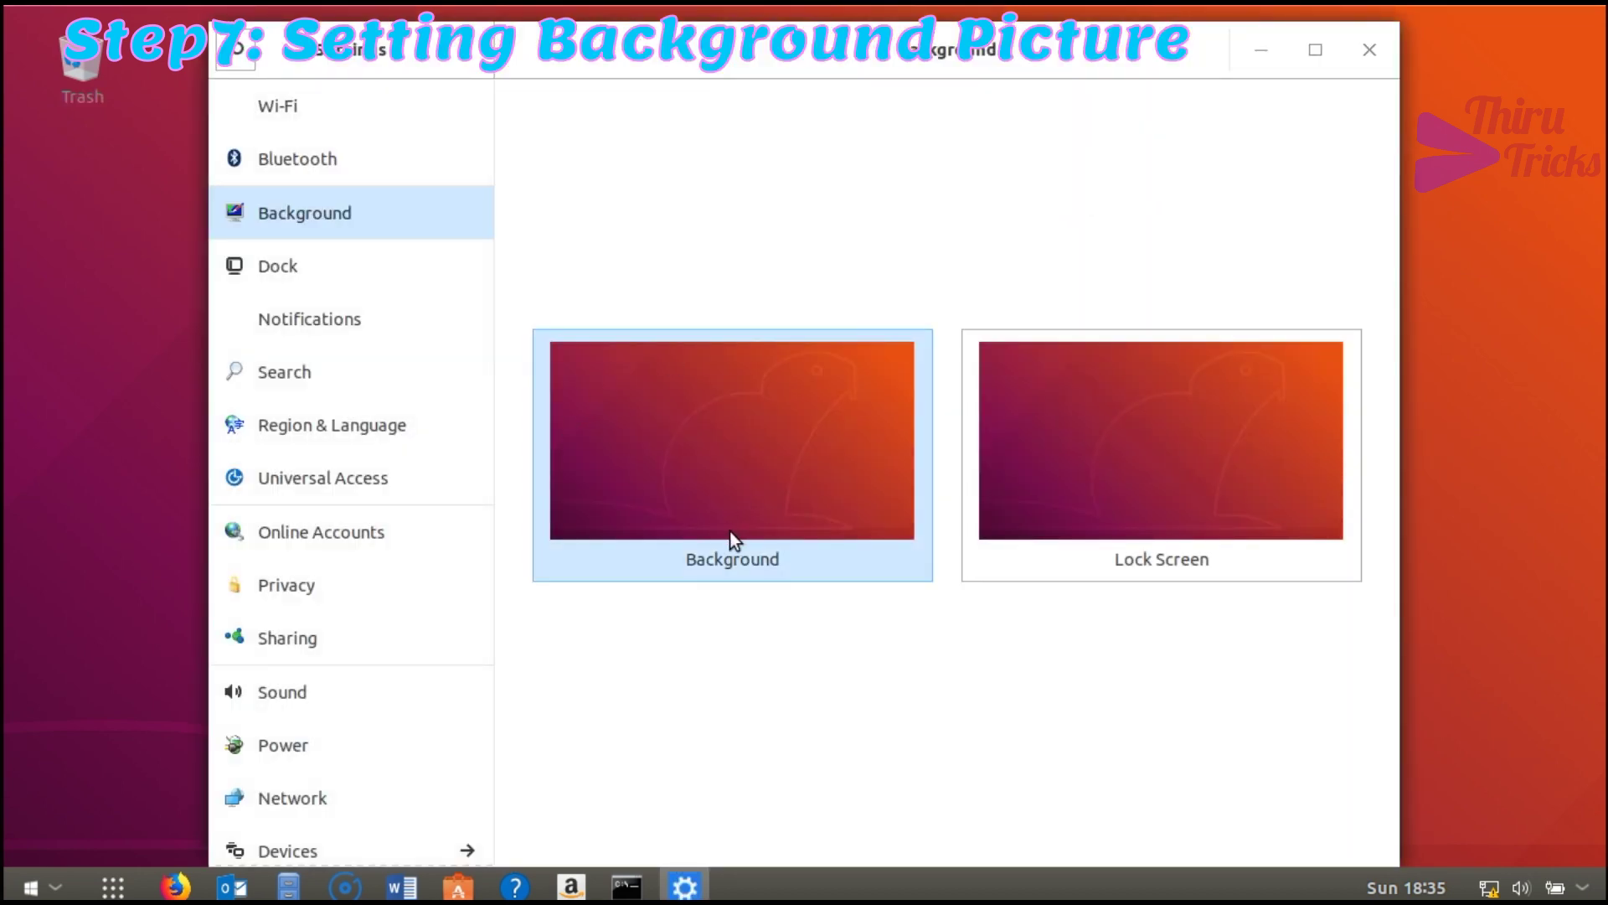
click(735, 532)
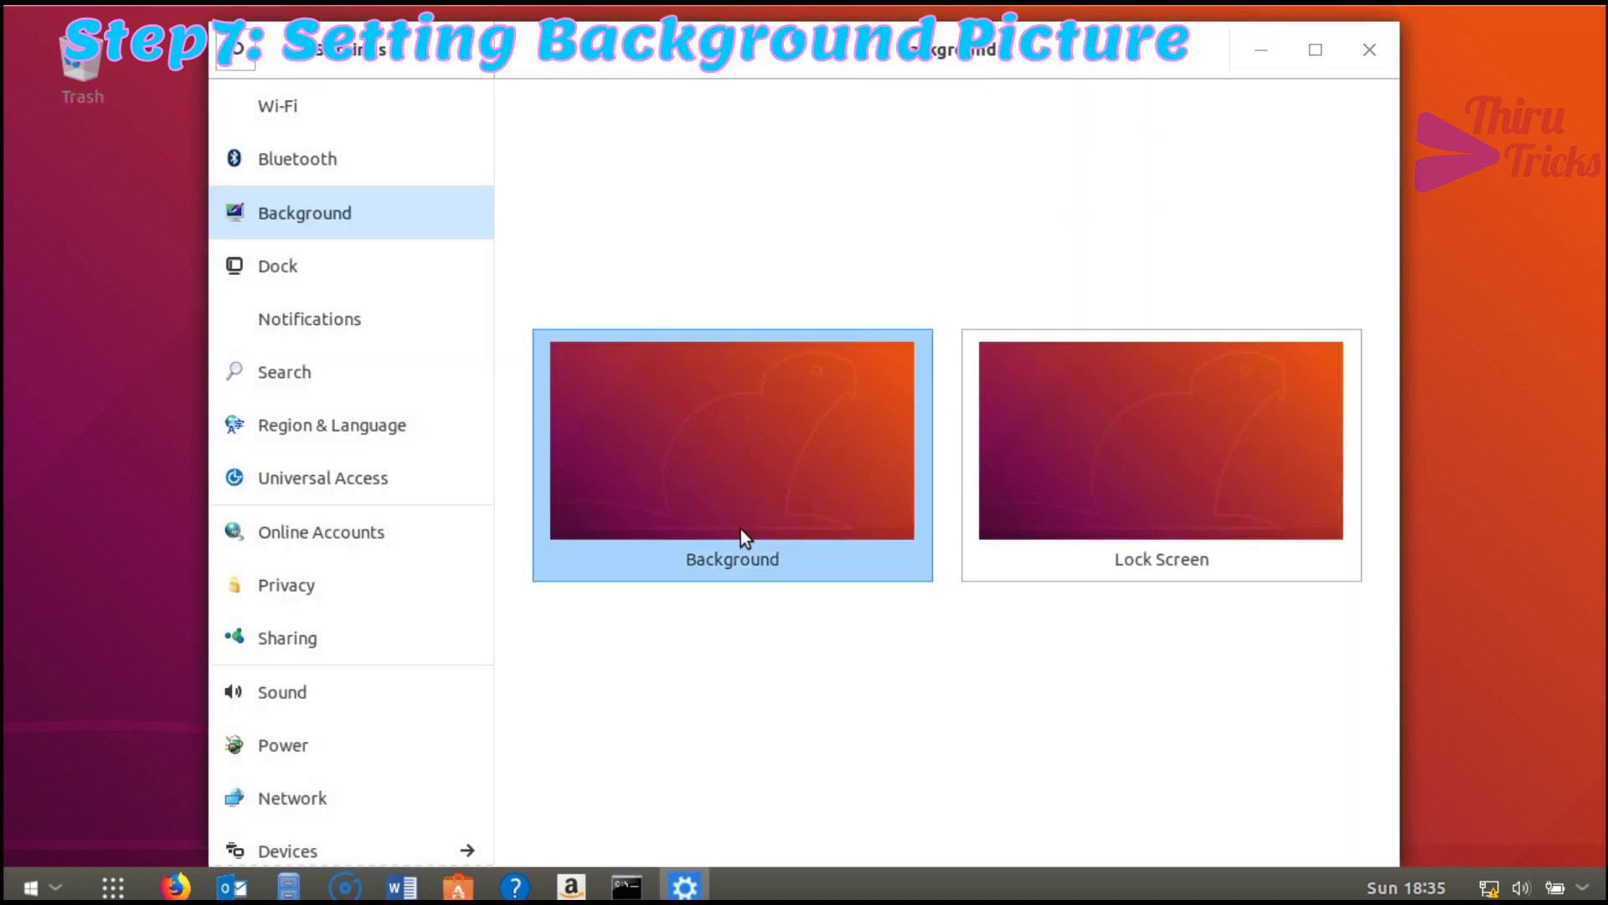
drag(1283, 392, 1275, 724)
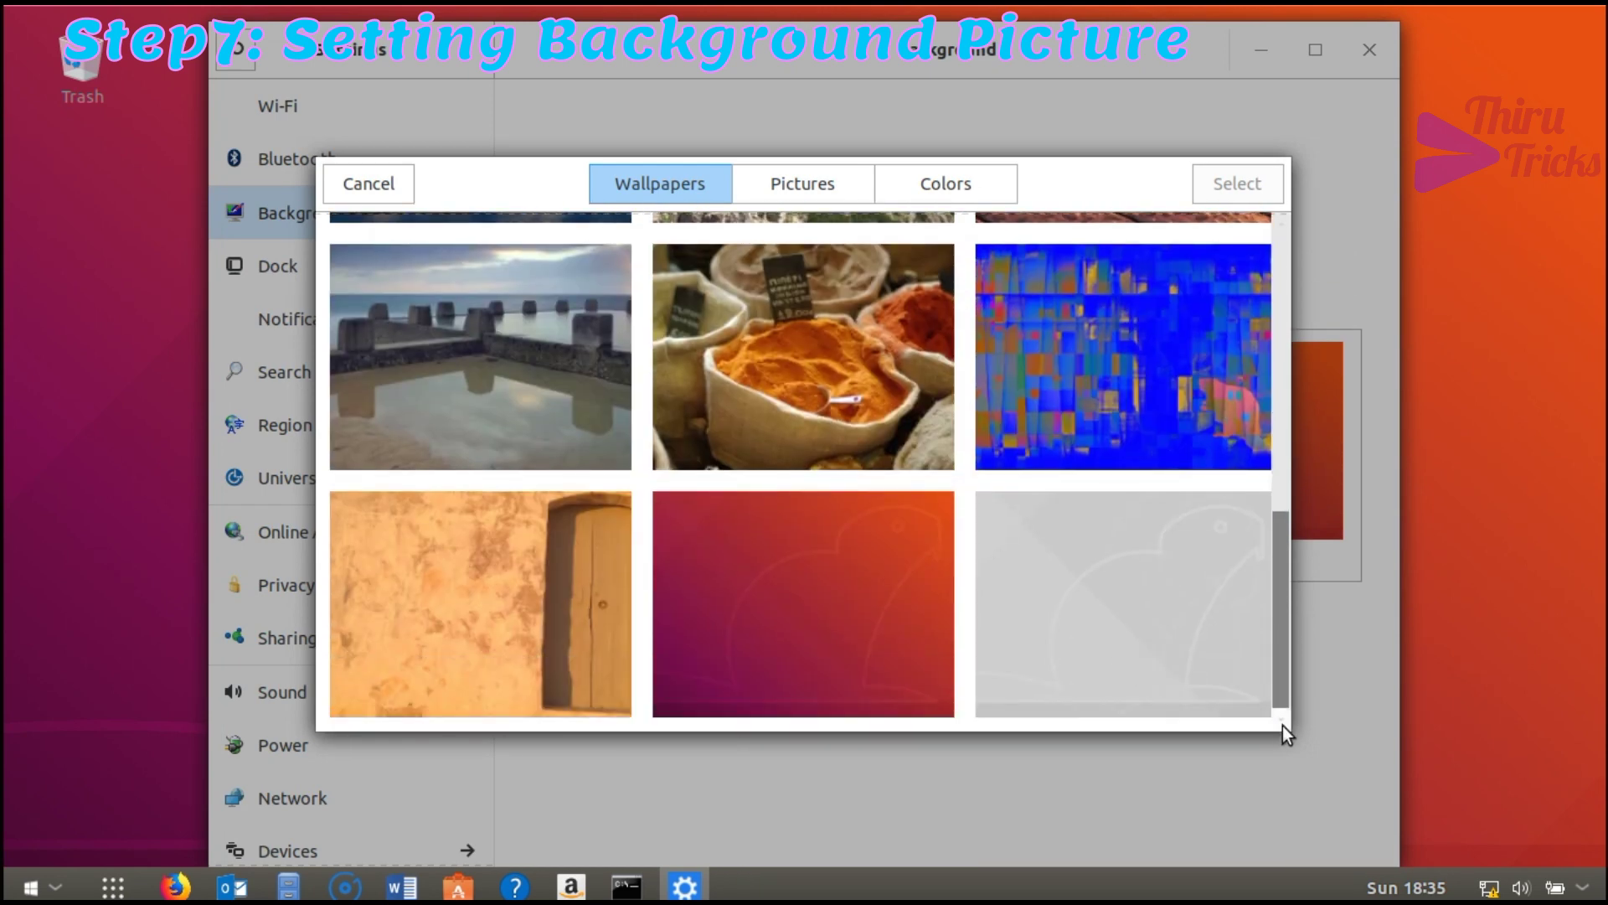
click(64, 133)
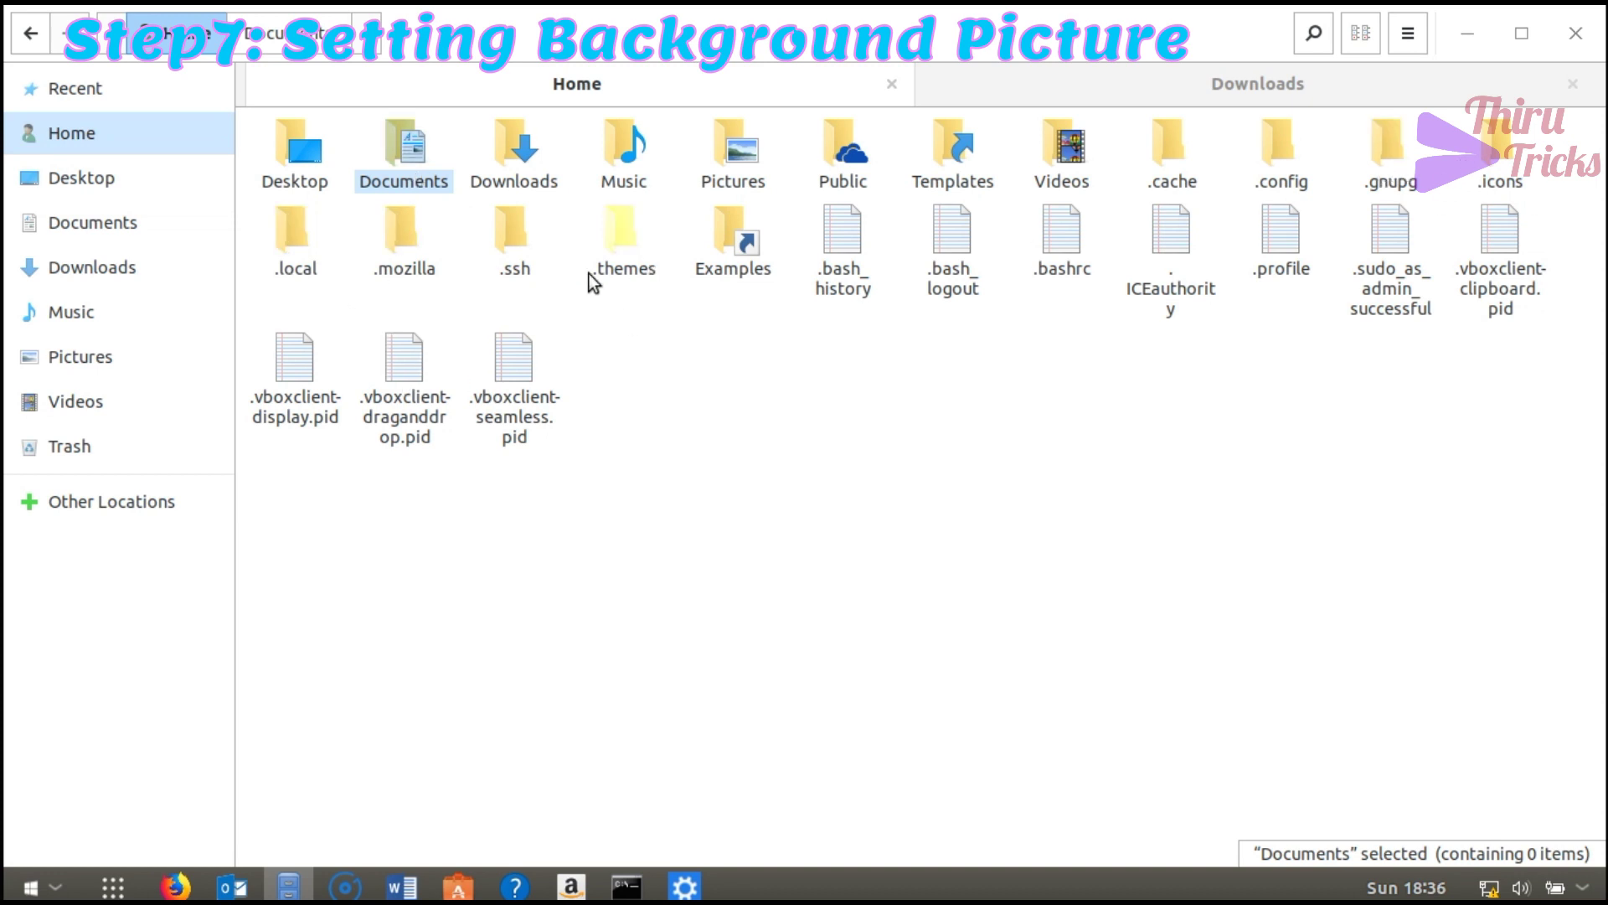
Set wallpaper.jpg from .themes/Windows-10-1.0.0 as the desktop wallpaper.
double_click(609, 254)
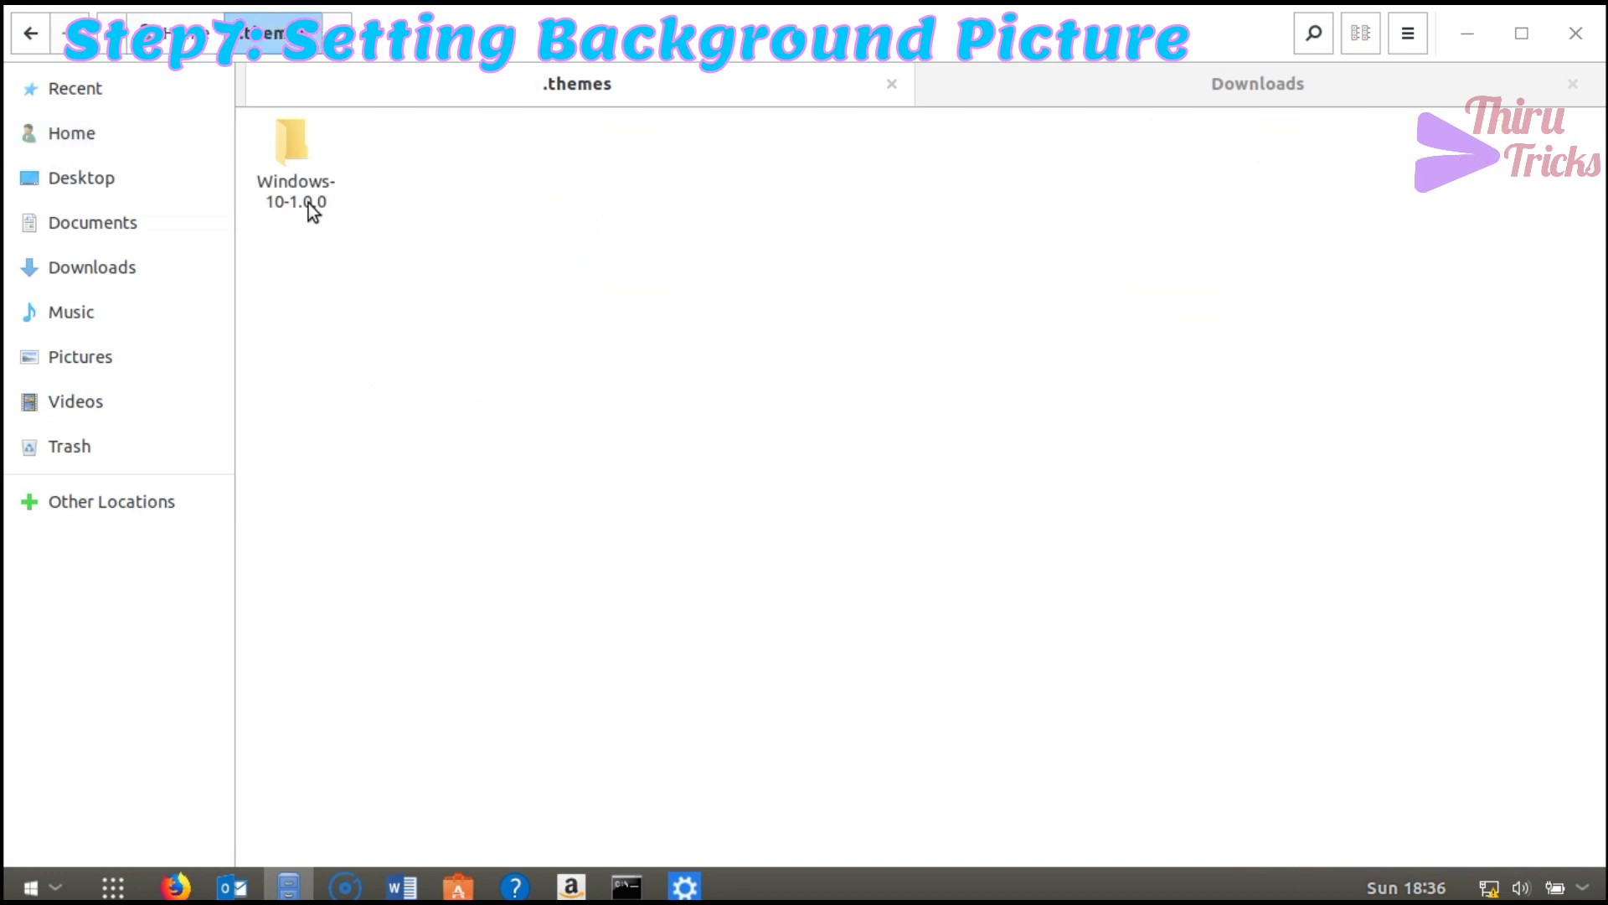
double_click(308, 202)
right_click(1042, 264)
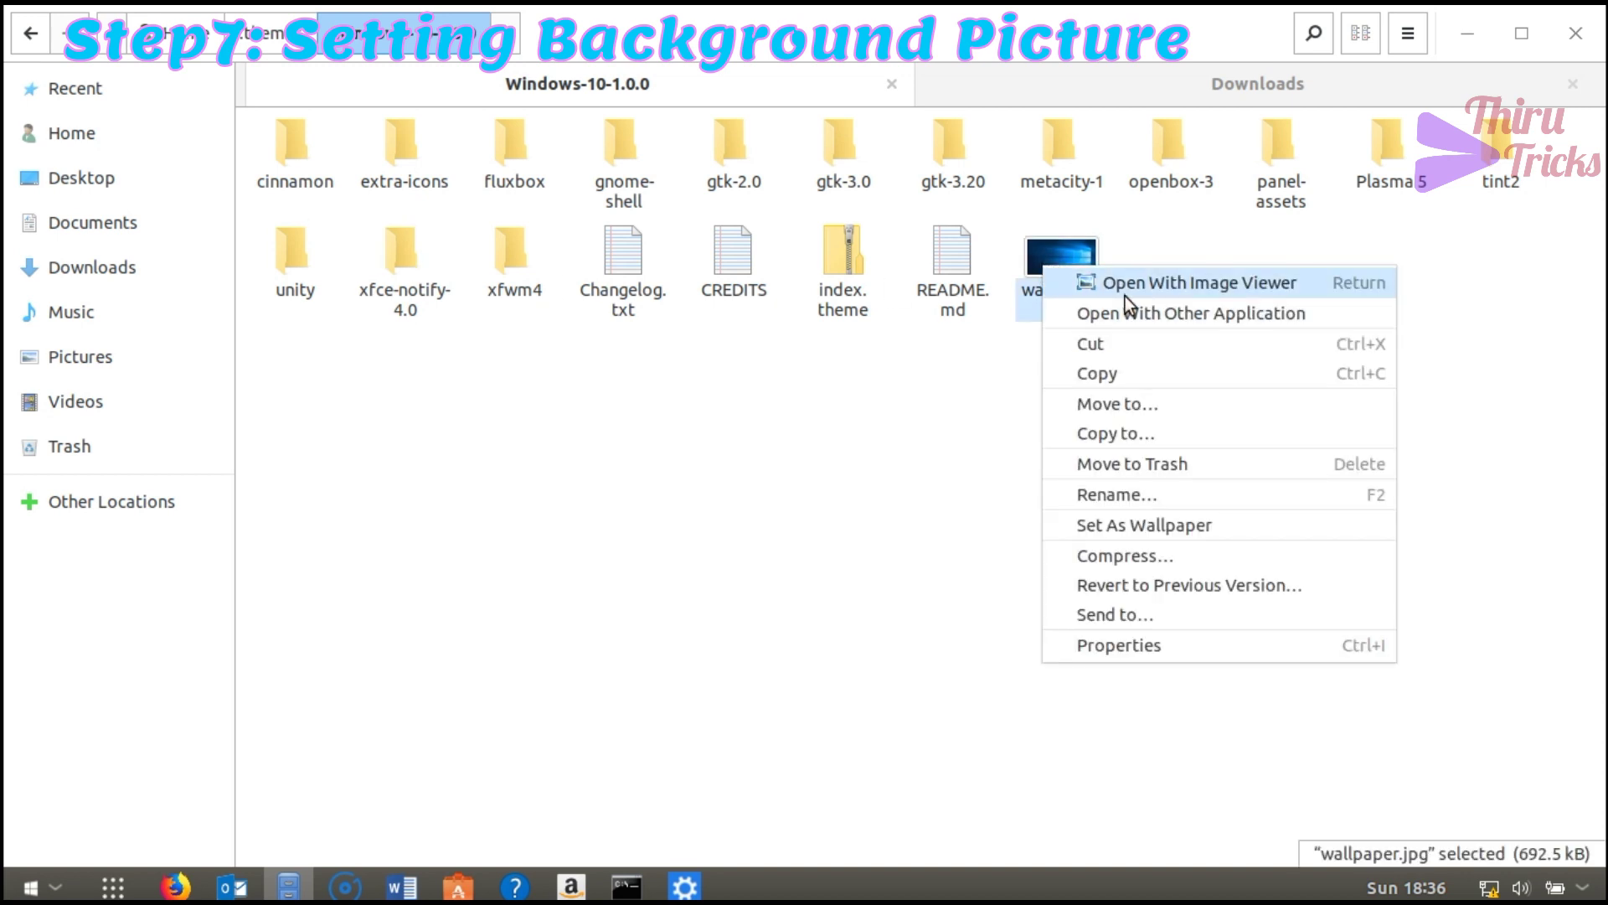
click(1133, 525)
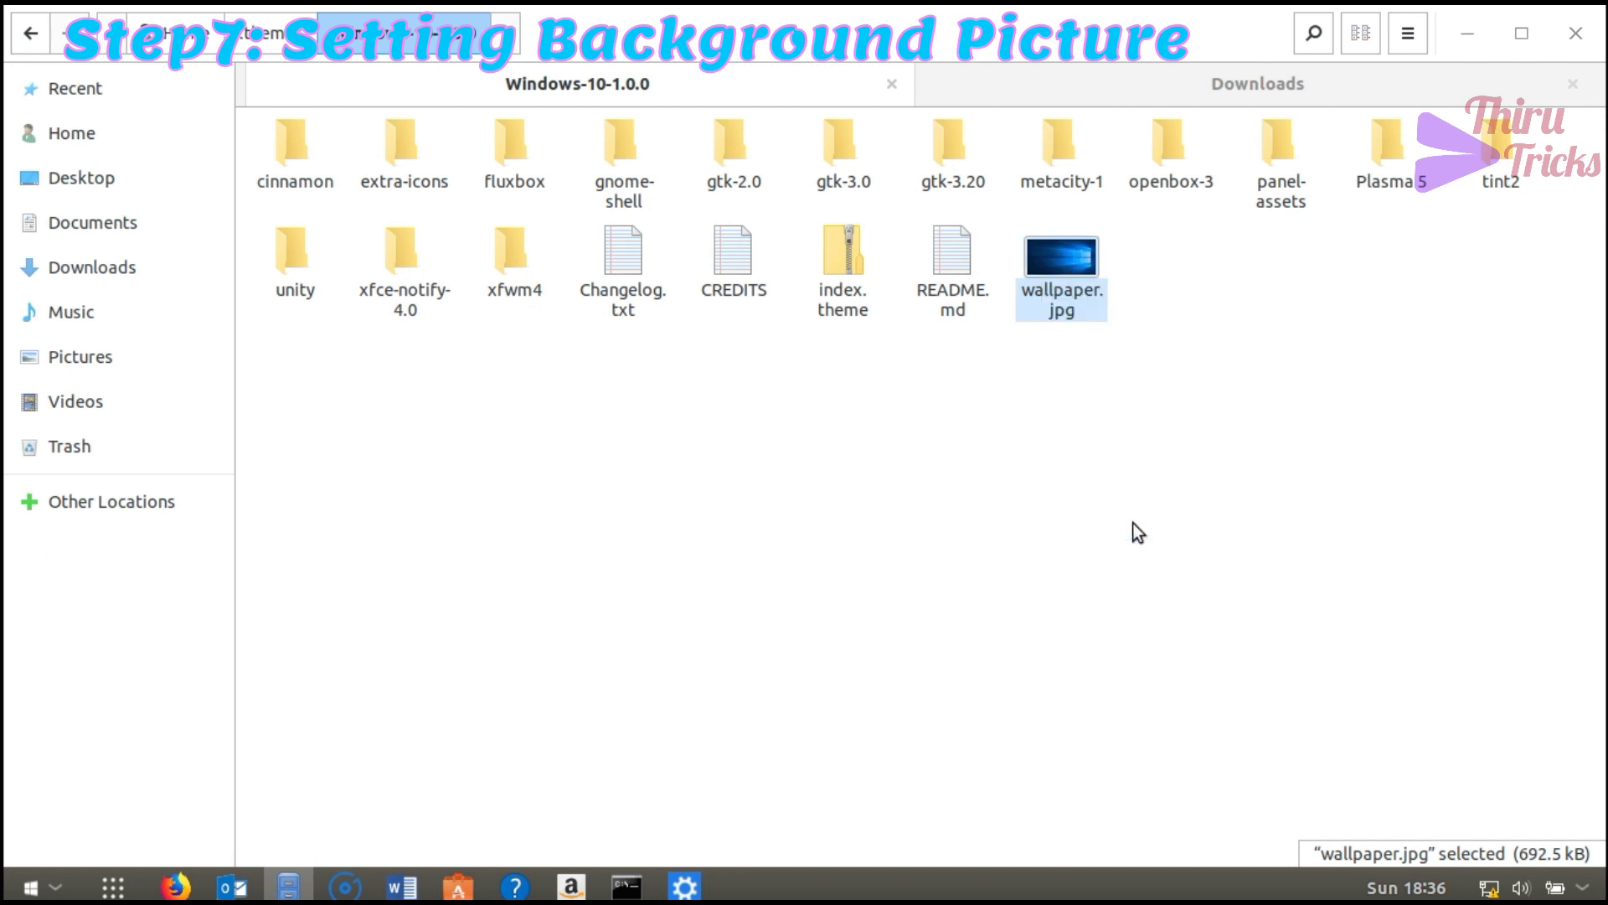
Minimize Files, Settings and Terminal to reveal the new Windows 10 wallpaper.
click(1470, 35)
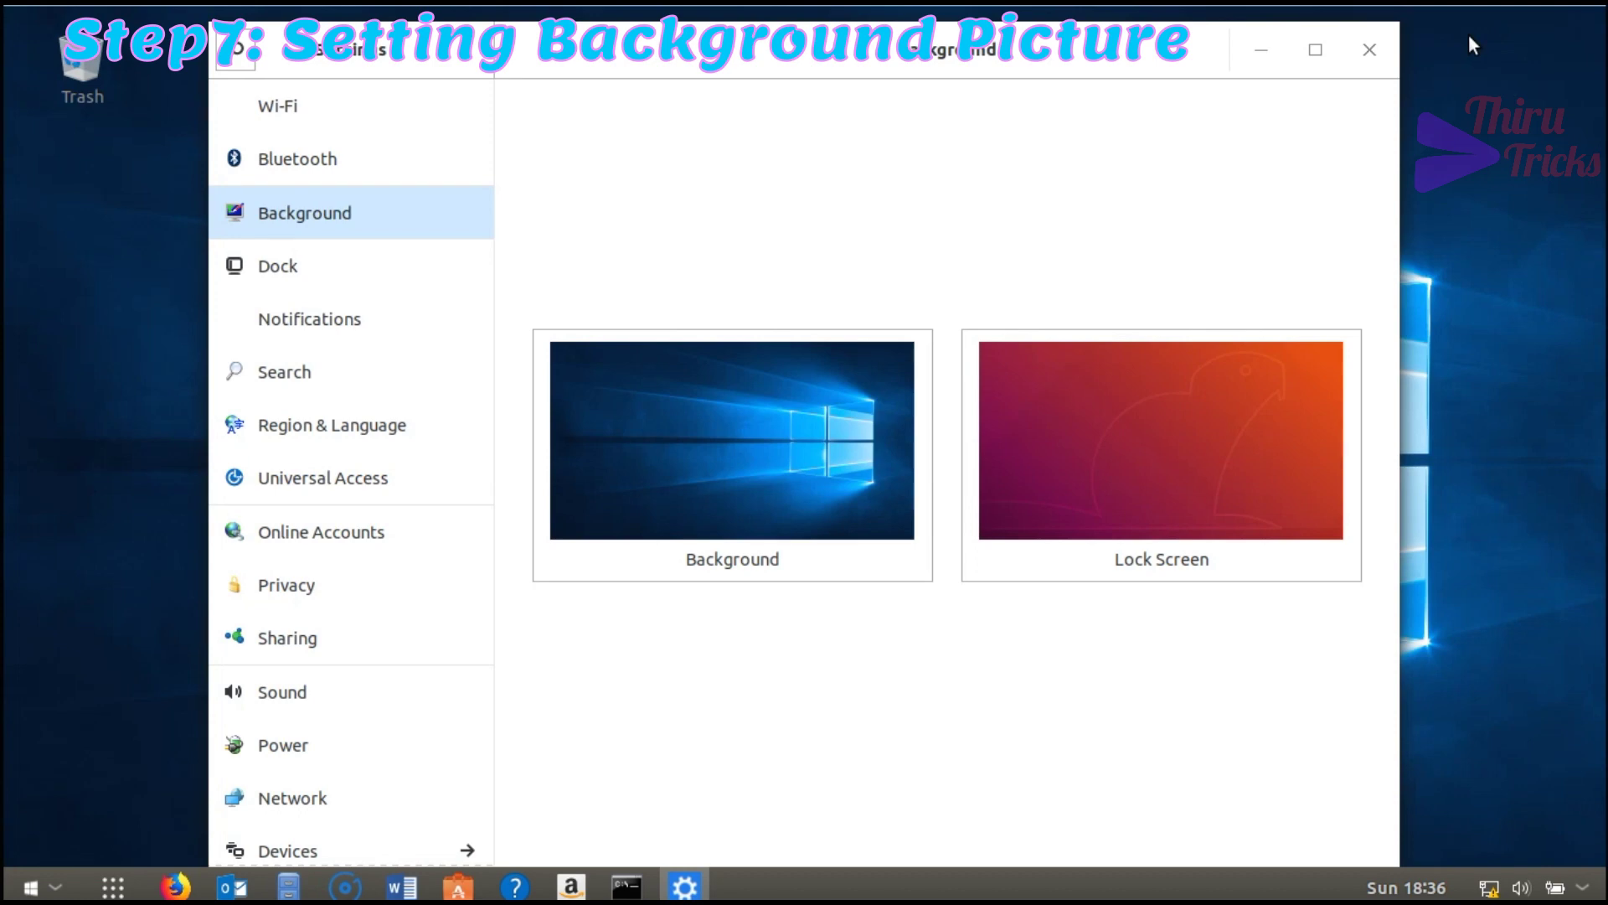
click(1265, 50)
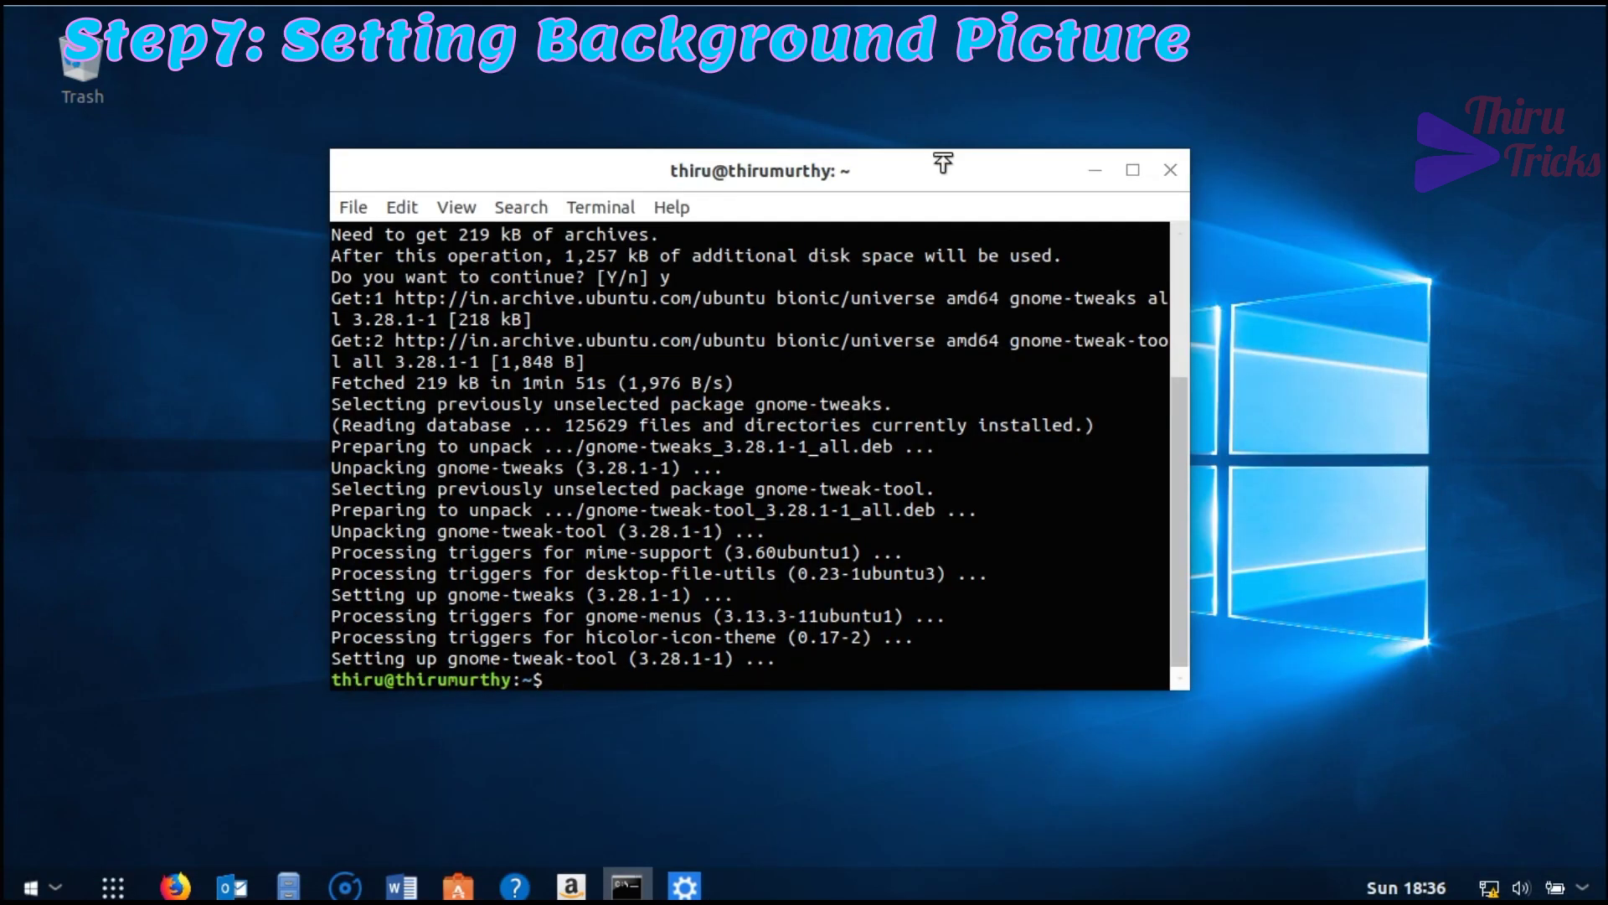
click(1089, 170)
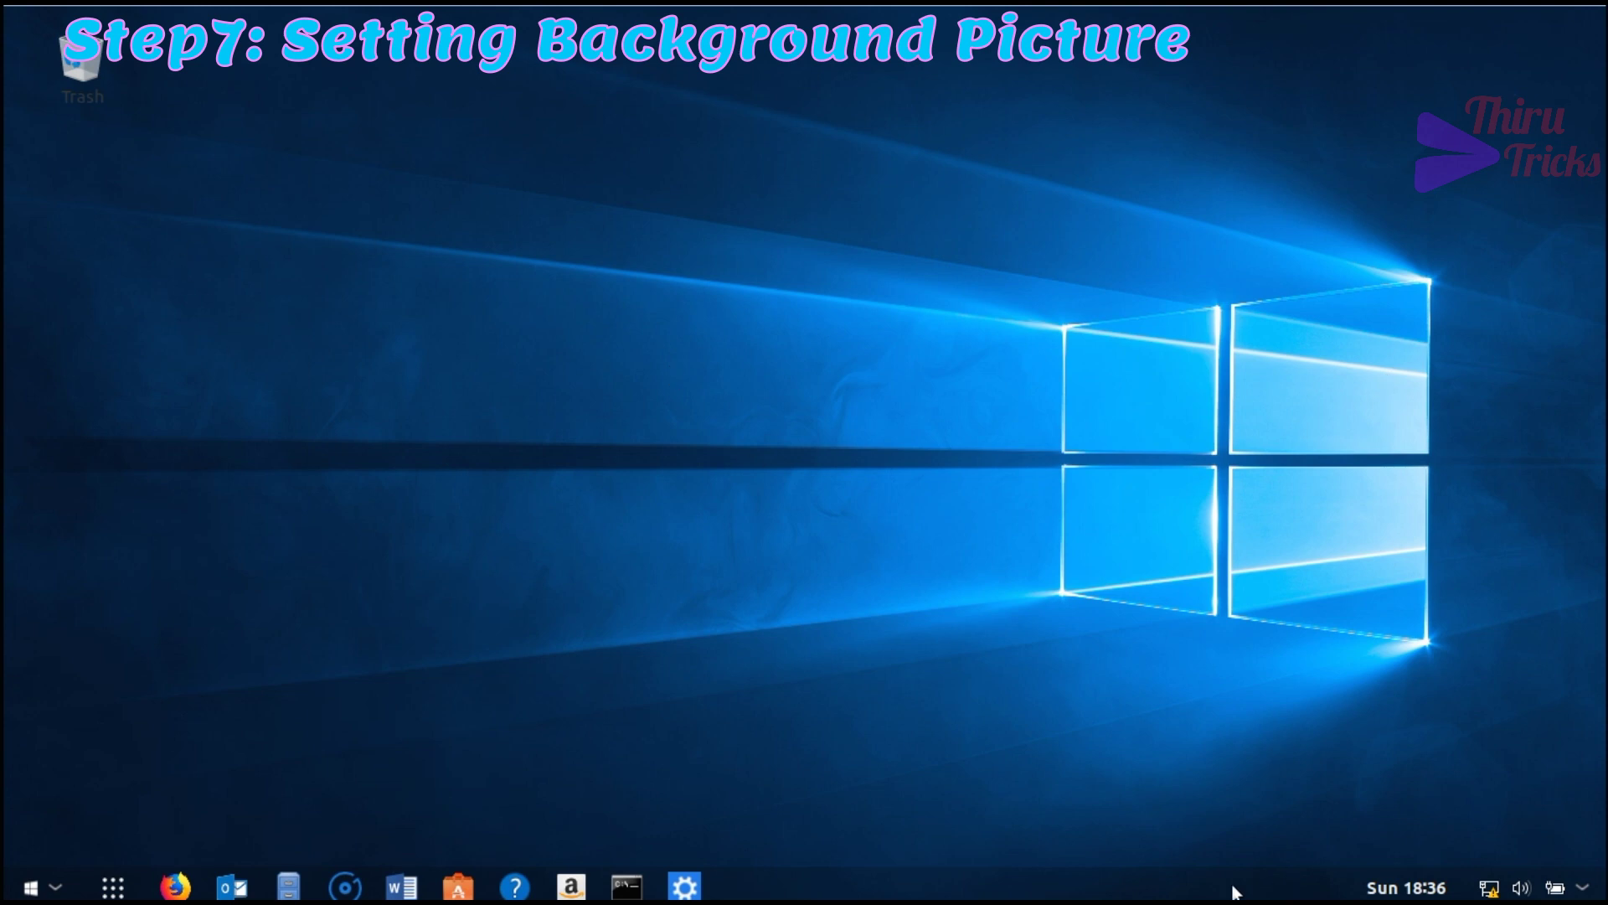
Open Settings from the system status menu, then close it again.
click(1494, 893)
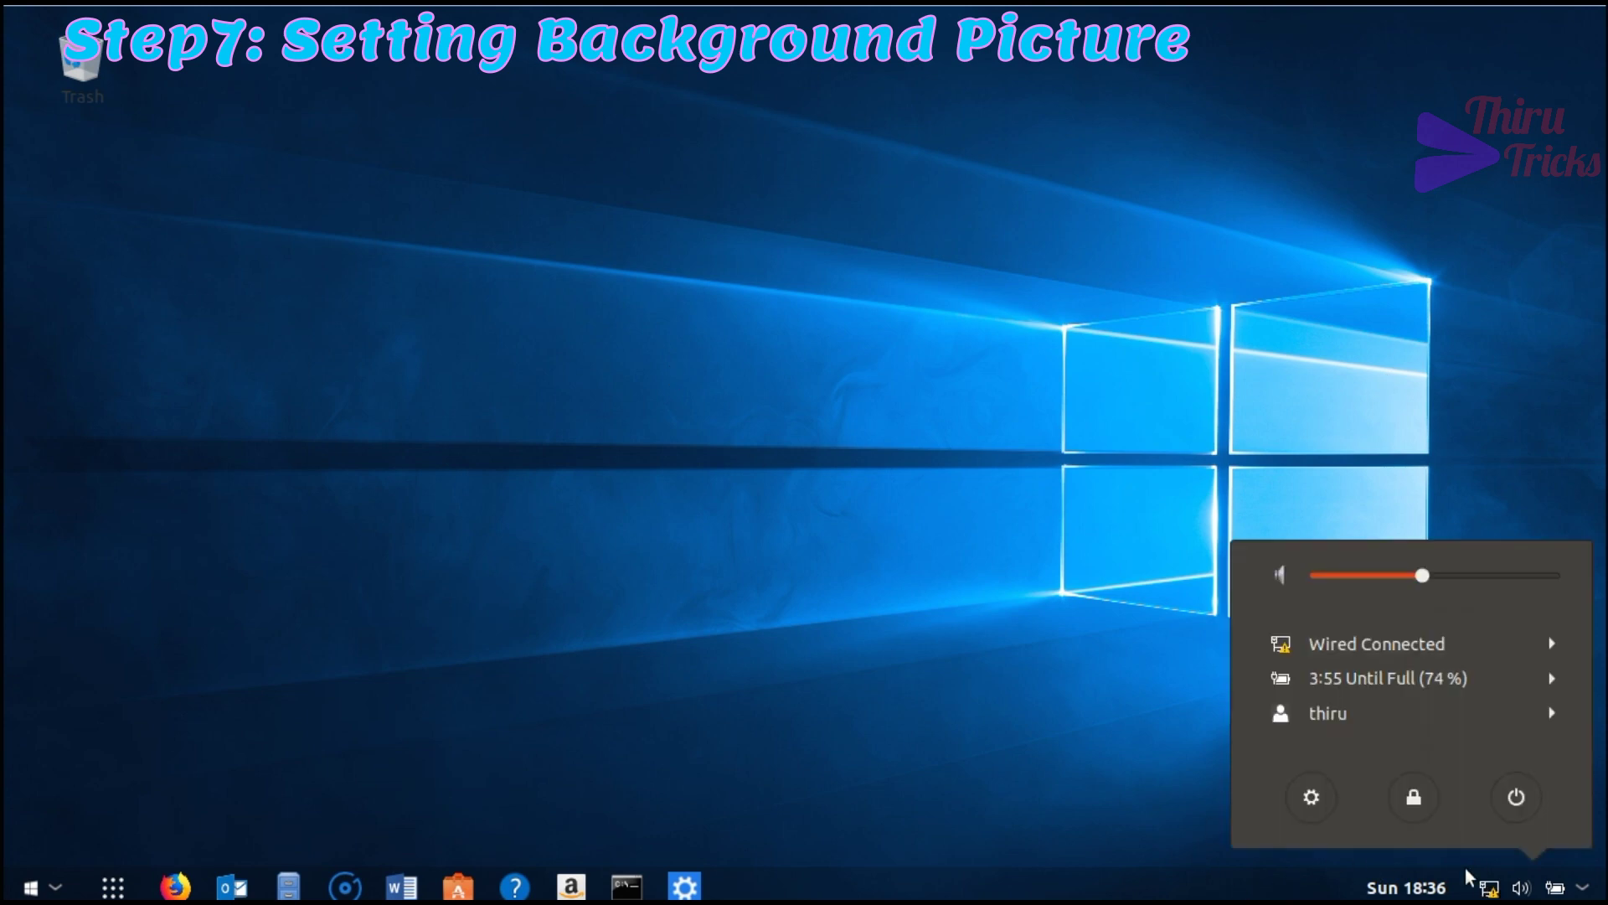
click(1490, 892)
click(1593, 892)
click(1311, 797)
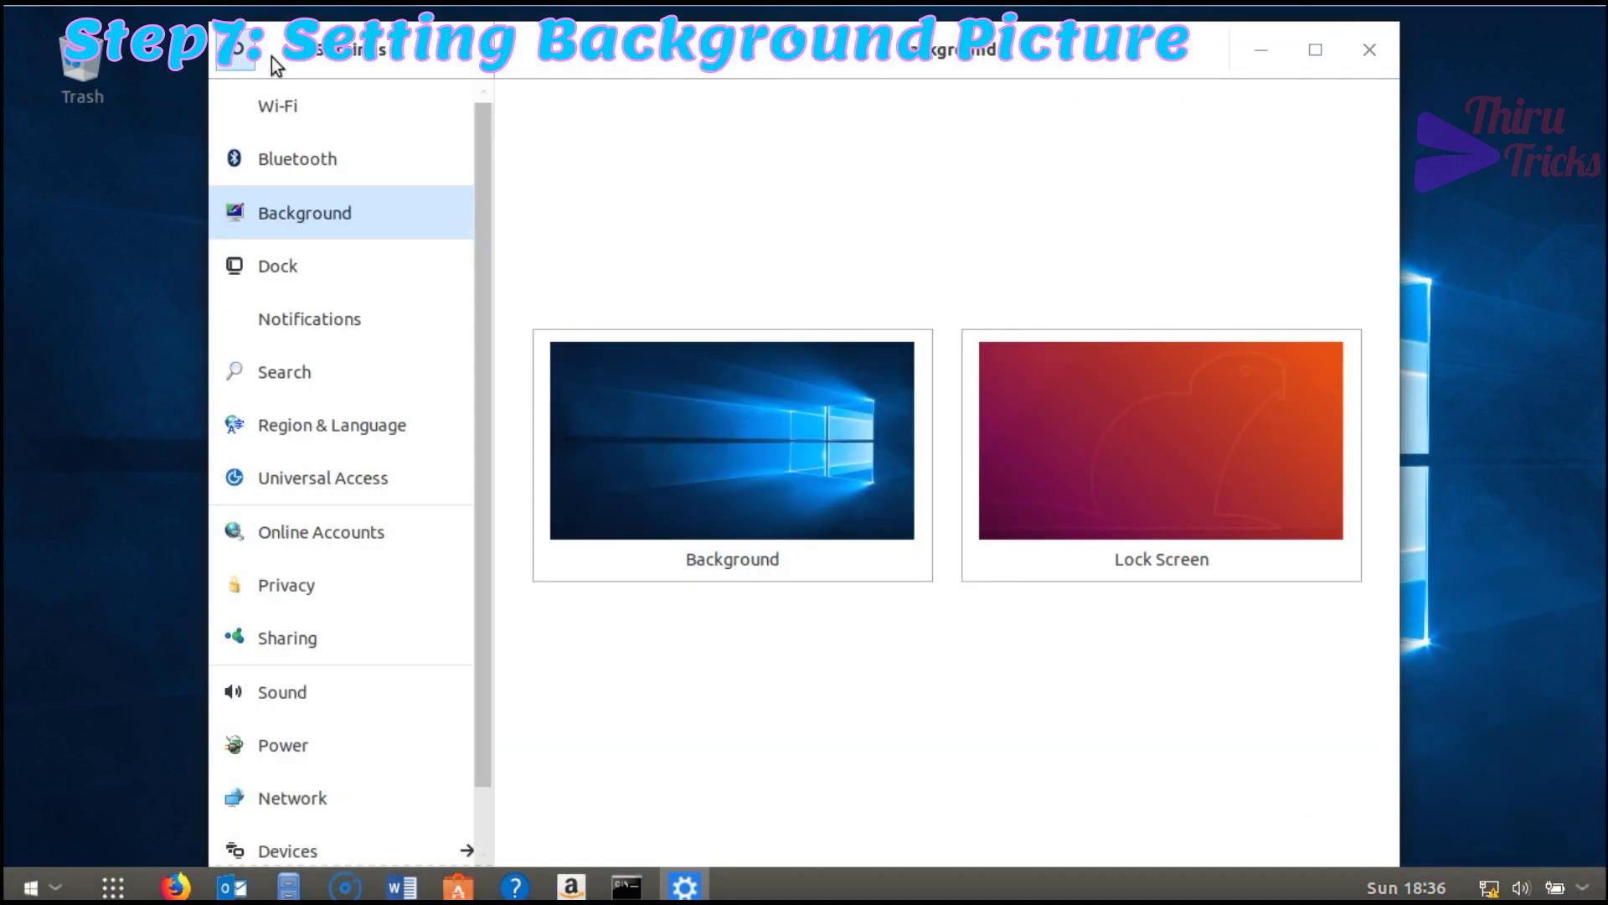
click(1365, 53)
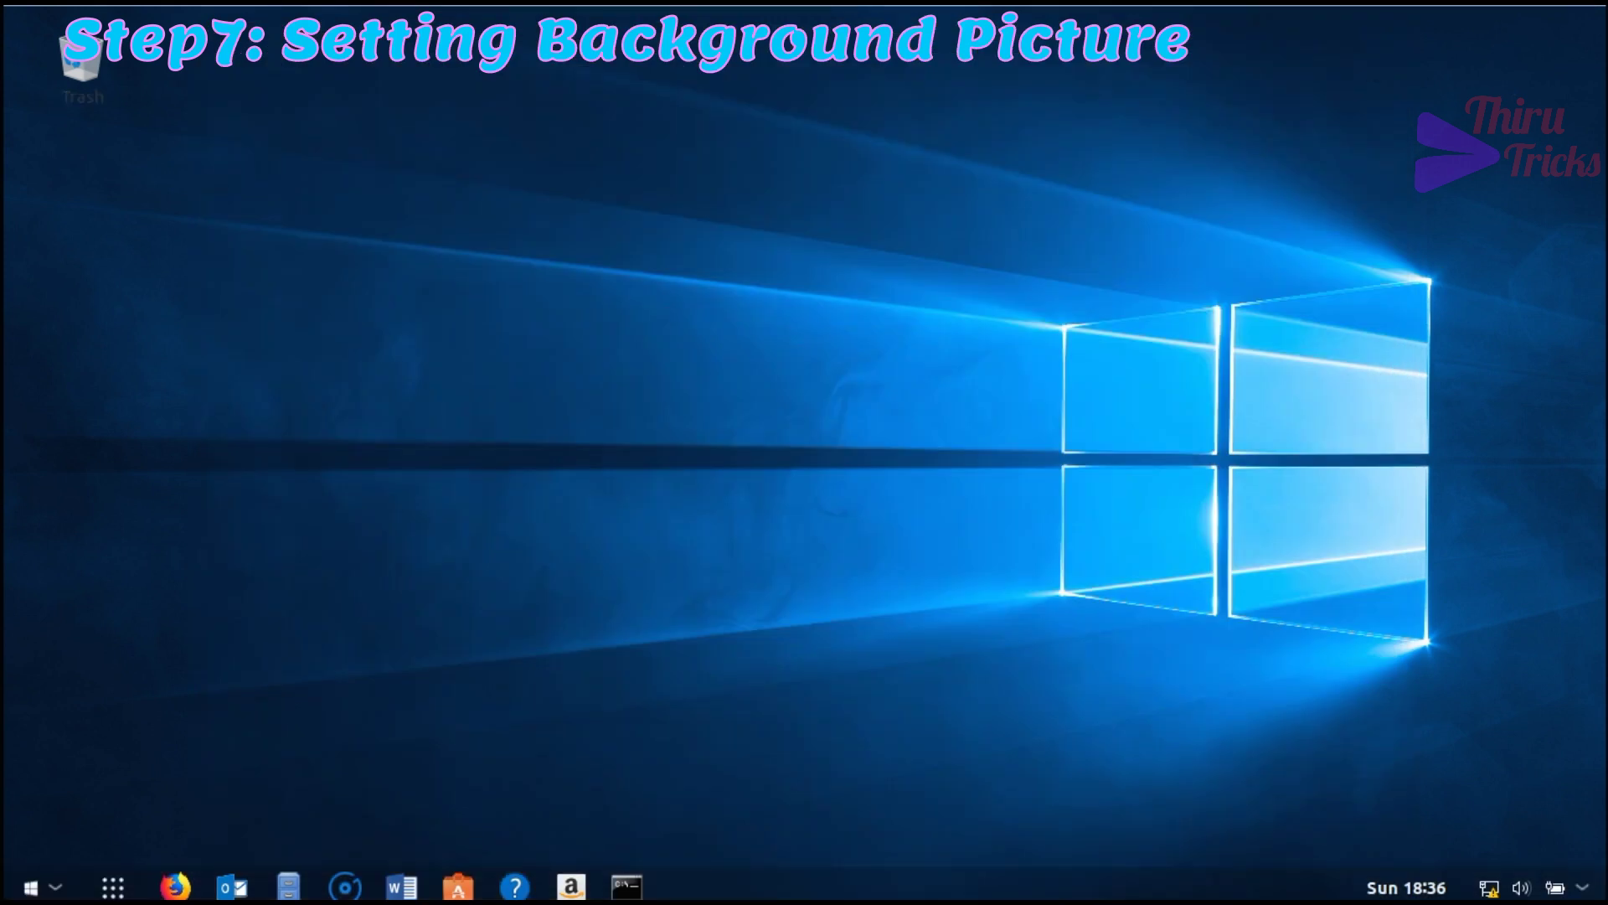
Open the calendar and notifications panel from the clock, then the system status menu.
click(1392, 890)
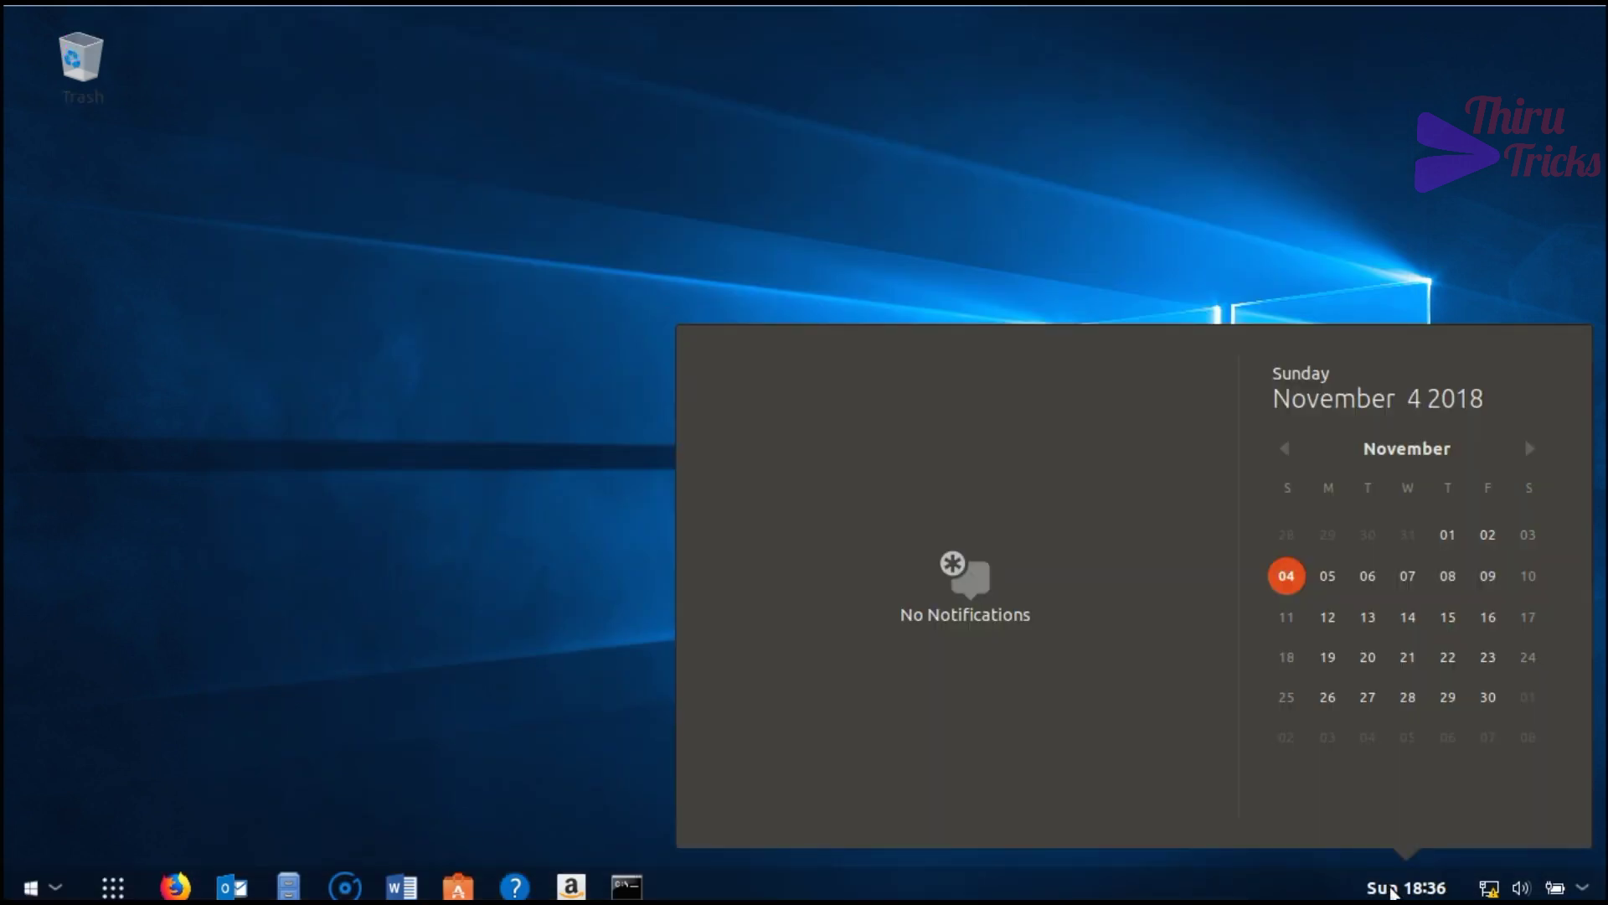
click(1392, 890)
click(1397, 890)
click(1583, 888)
Search Google for 'extension.gnome' and open the GNOME Shell Extensions site.
click(1584, 888)
click(1583, 888)
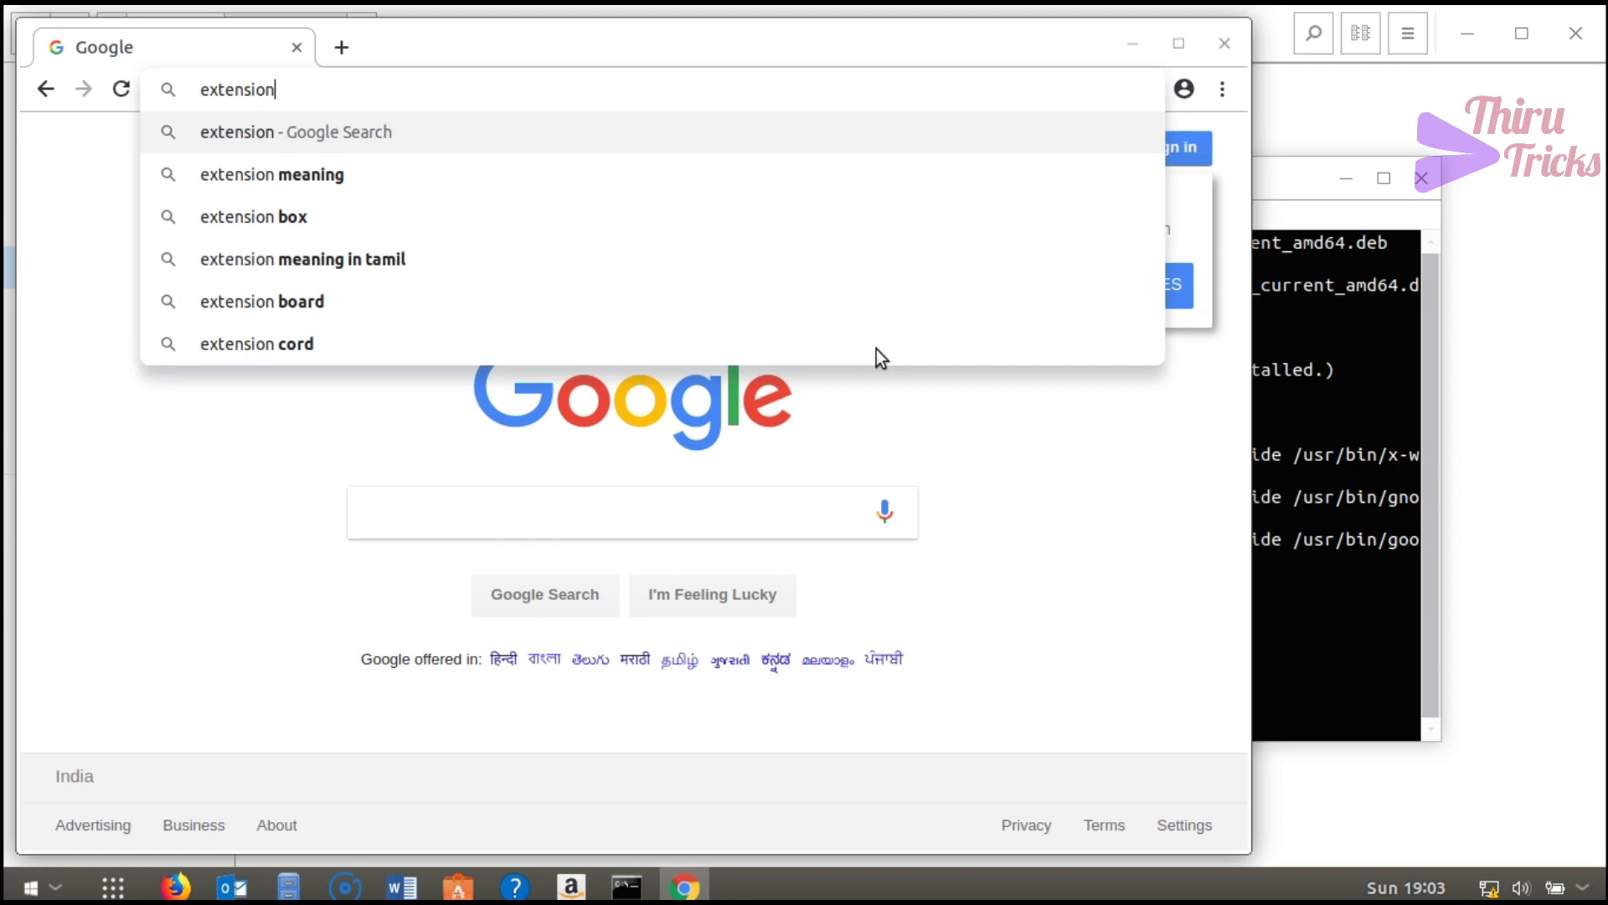
text(.gnome)
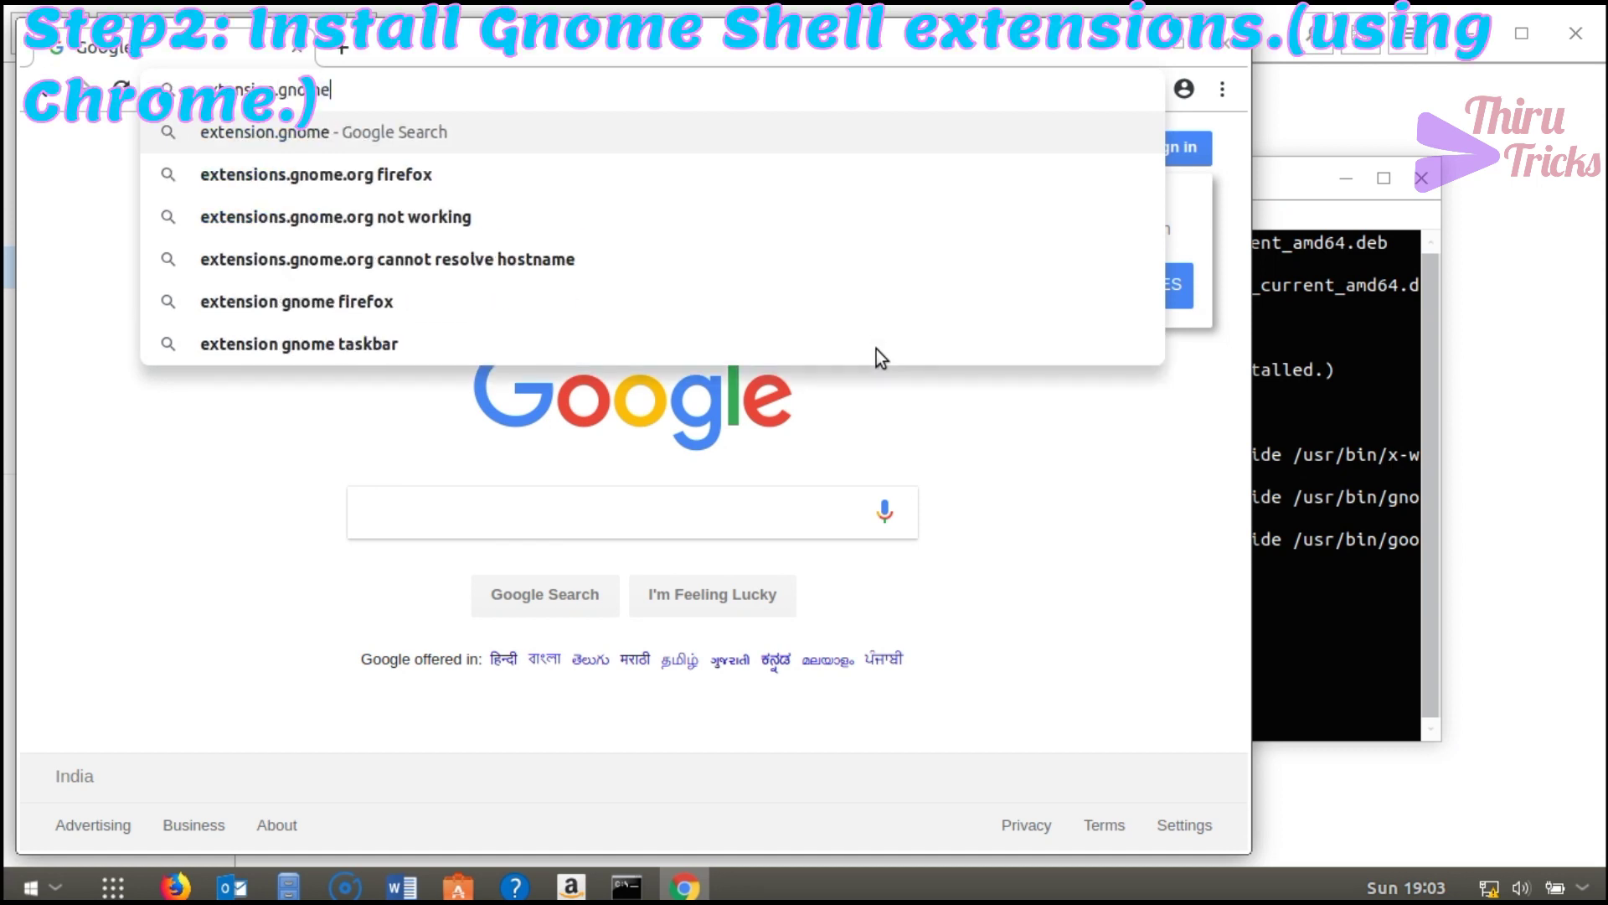
key(Return)
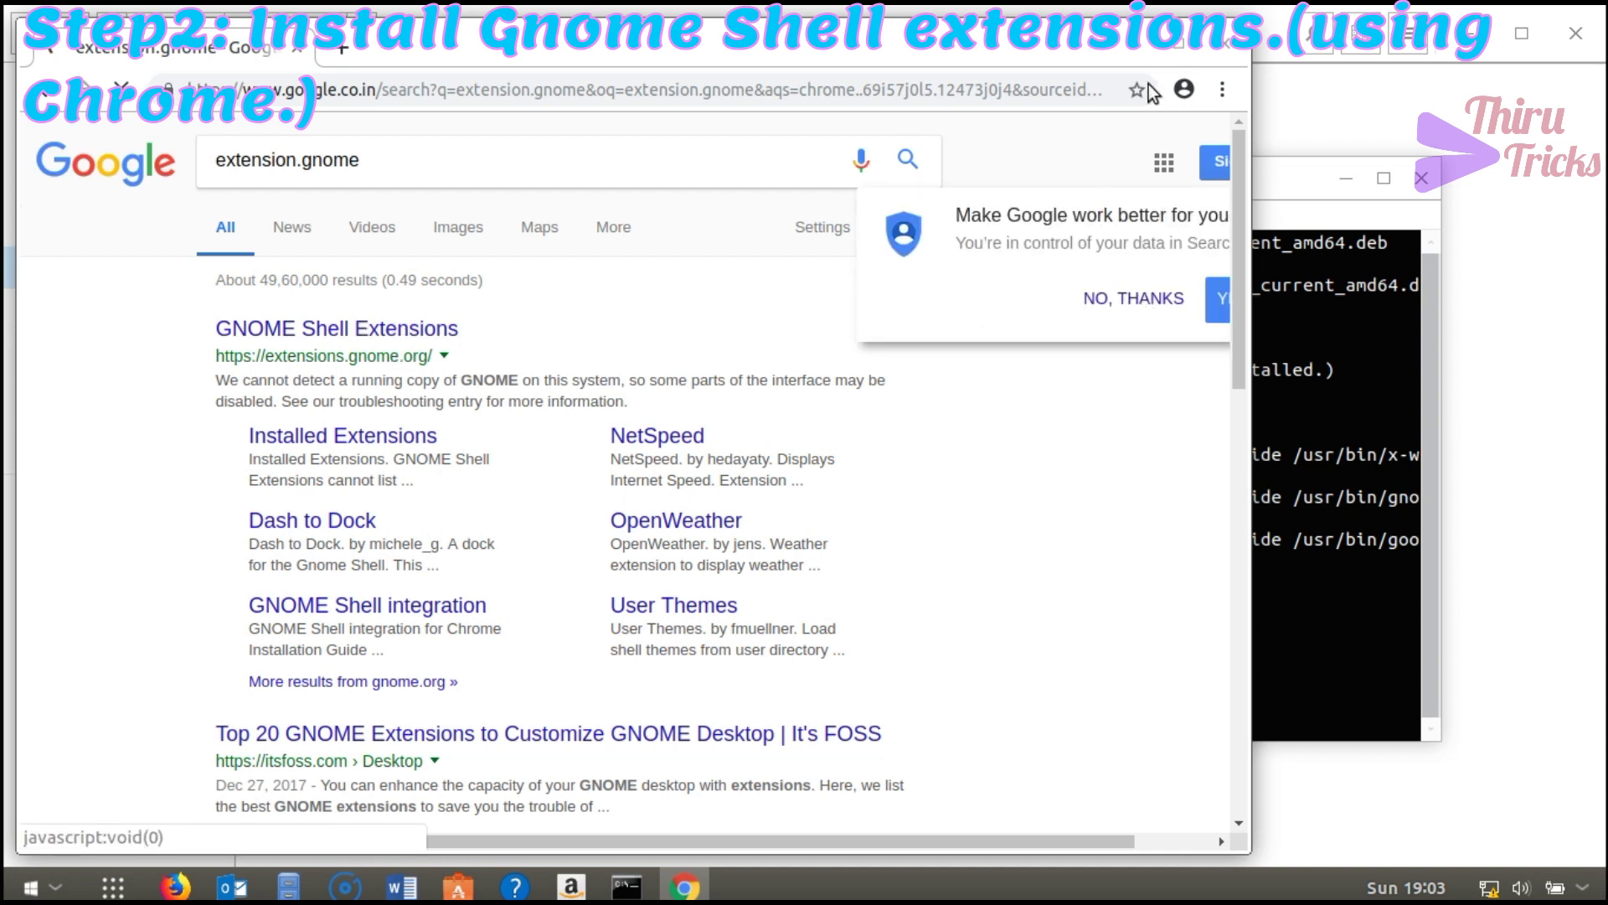
click(1188, 43)
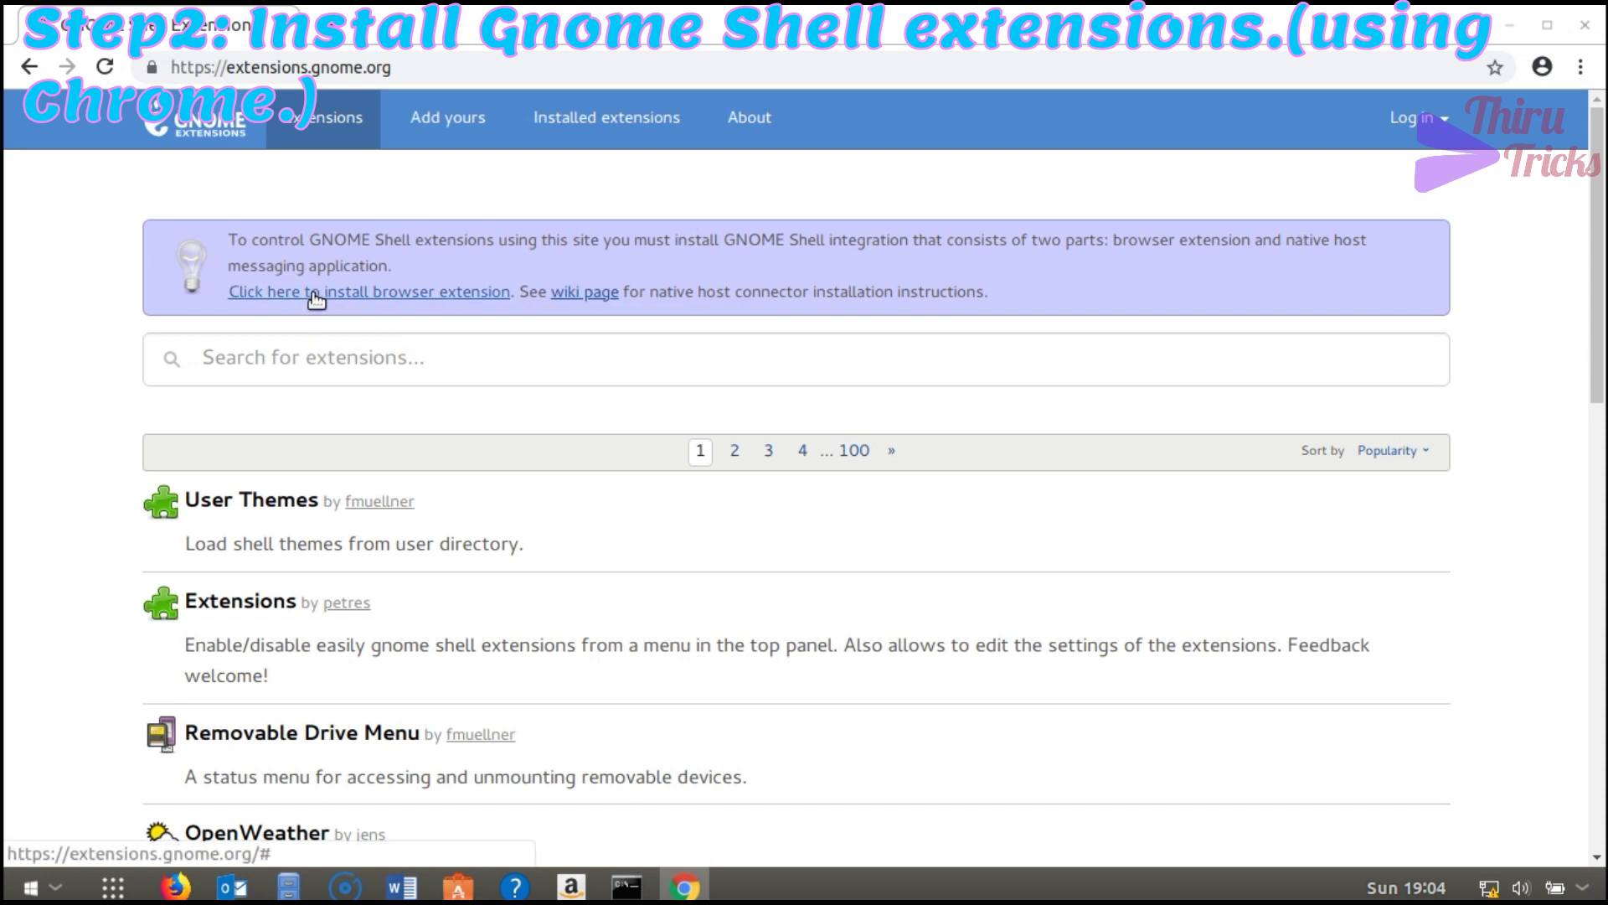
Add the GNOME Shell integration extension to Chrome from the Web Store, then reload extensions.gnome.org.
click(313, 294)
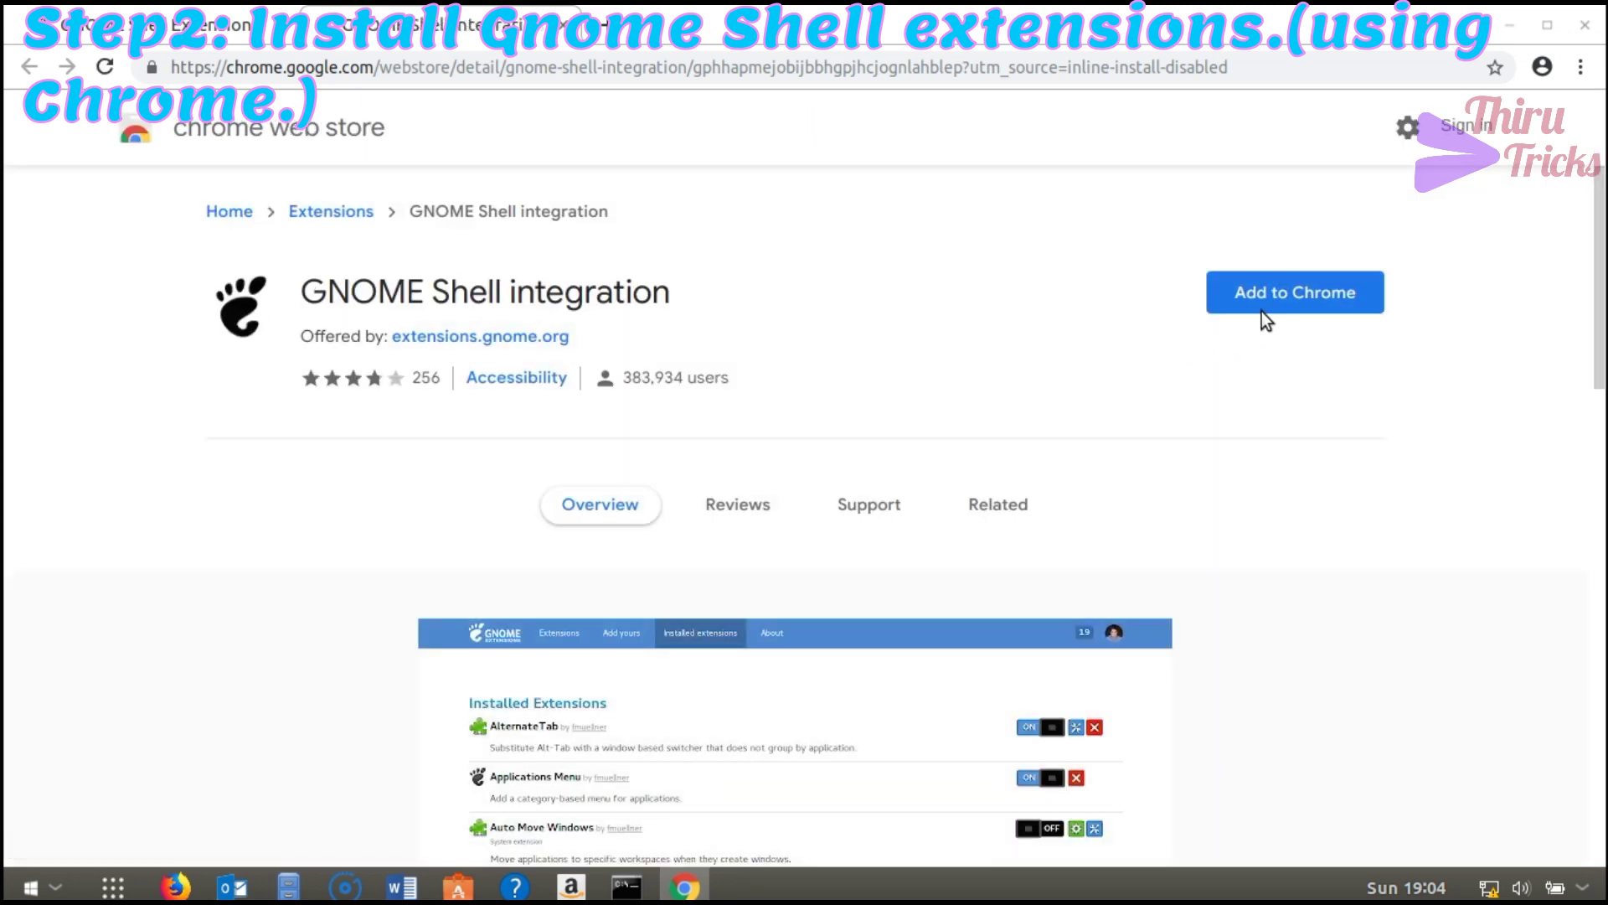
click(1272, 302)
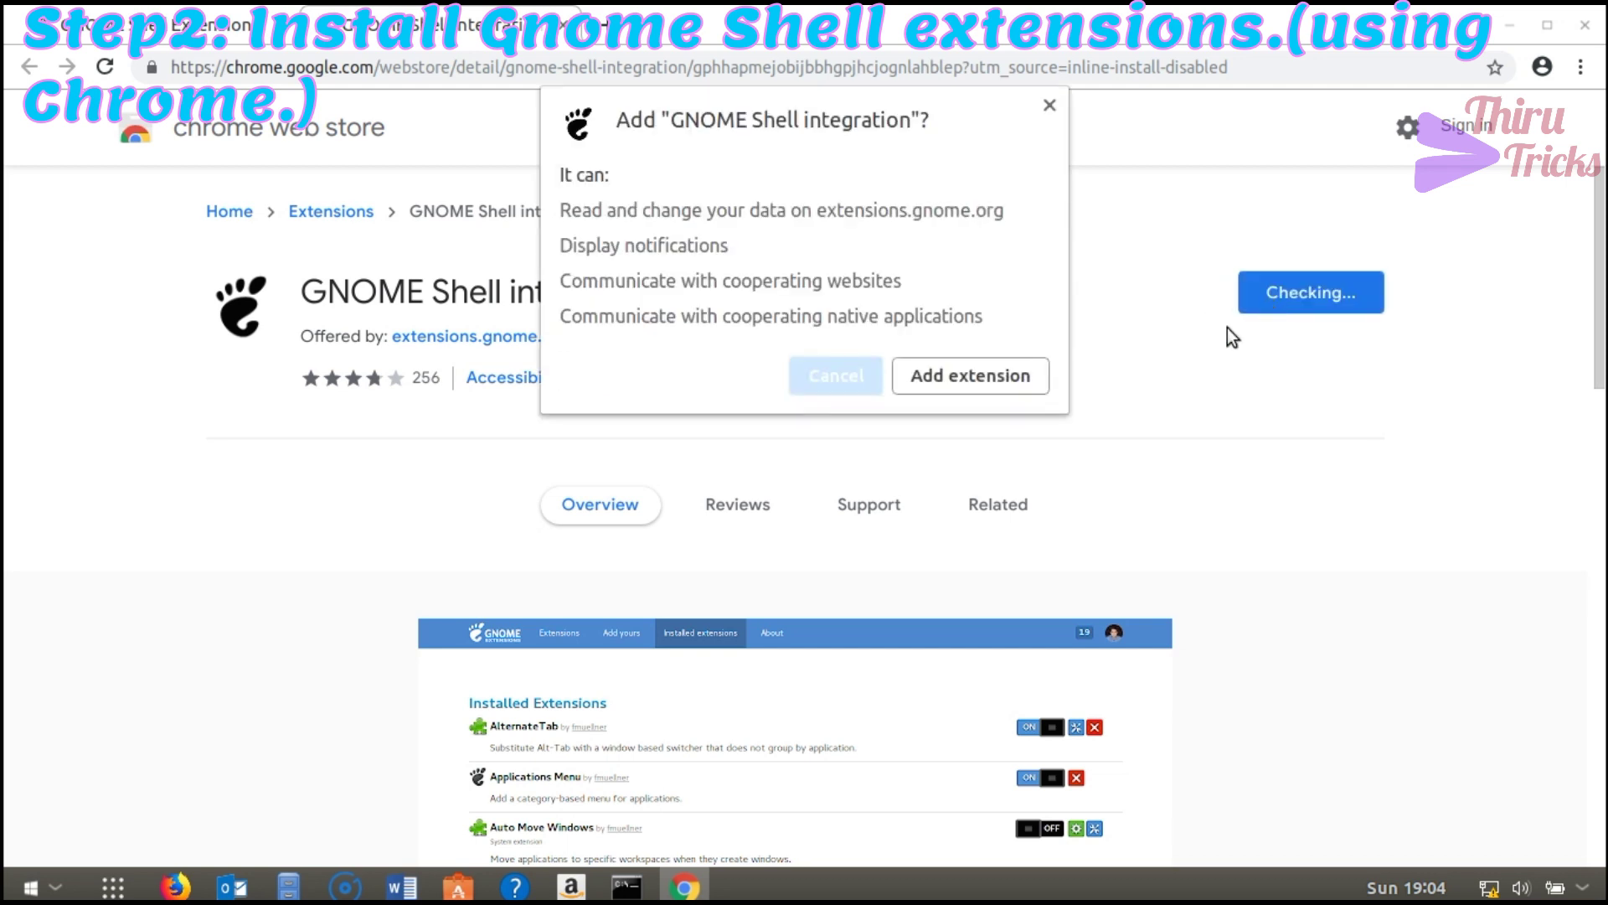
click(1016, 380)
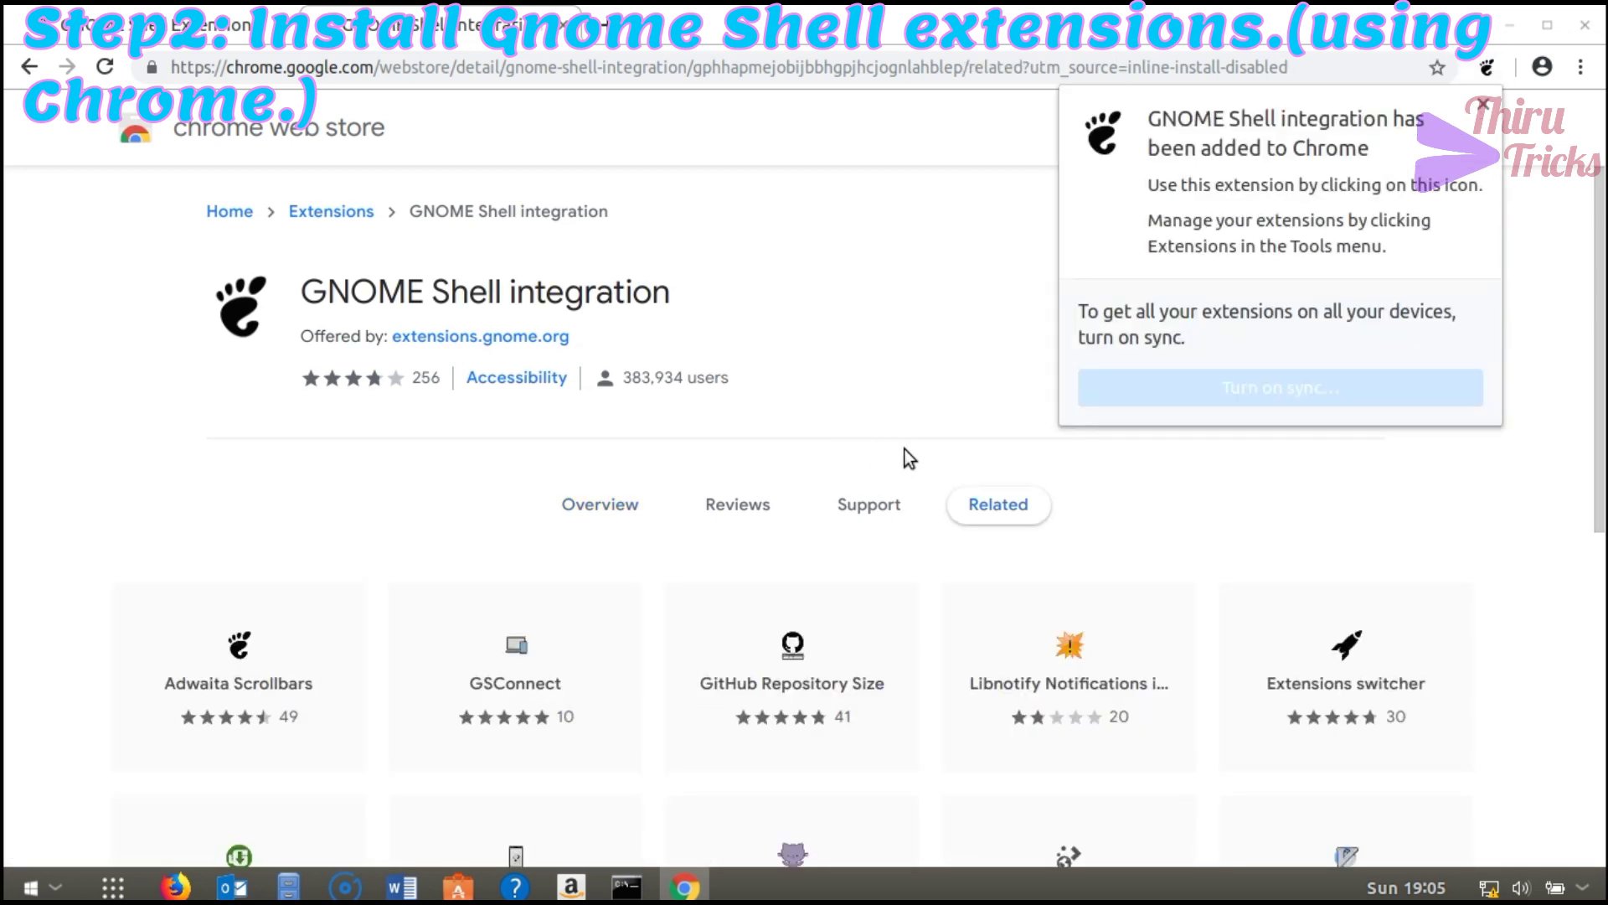
click(1483, 113)
click(561, 23)
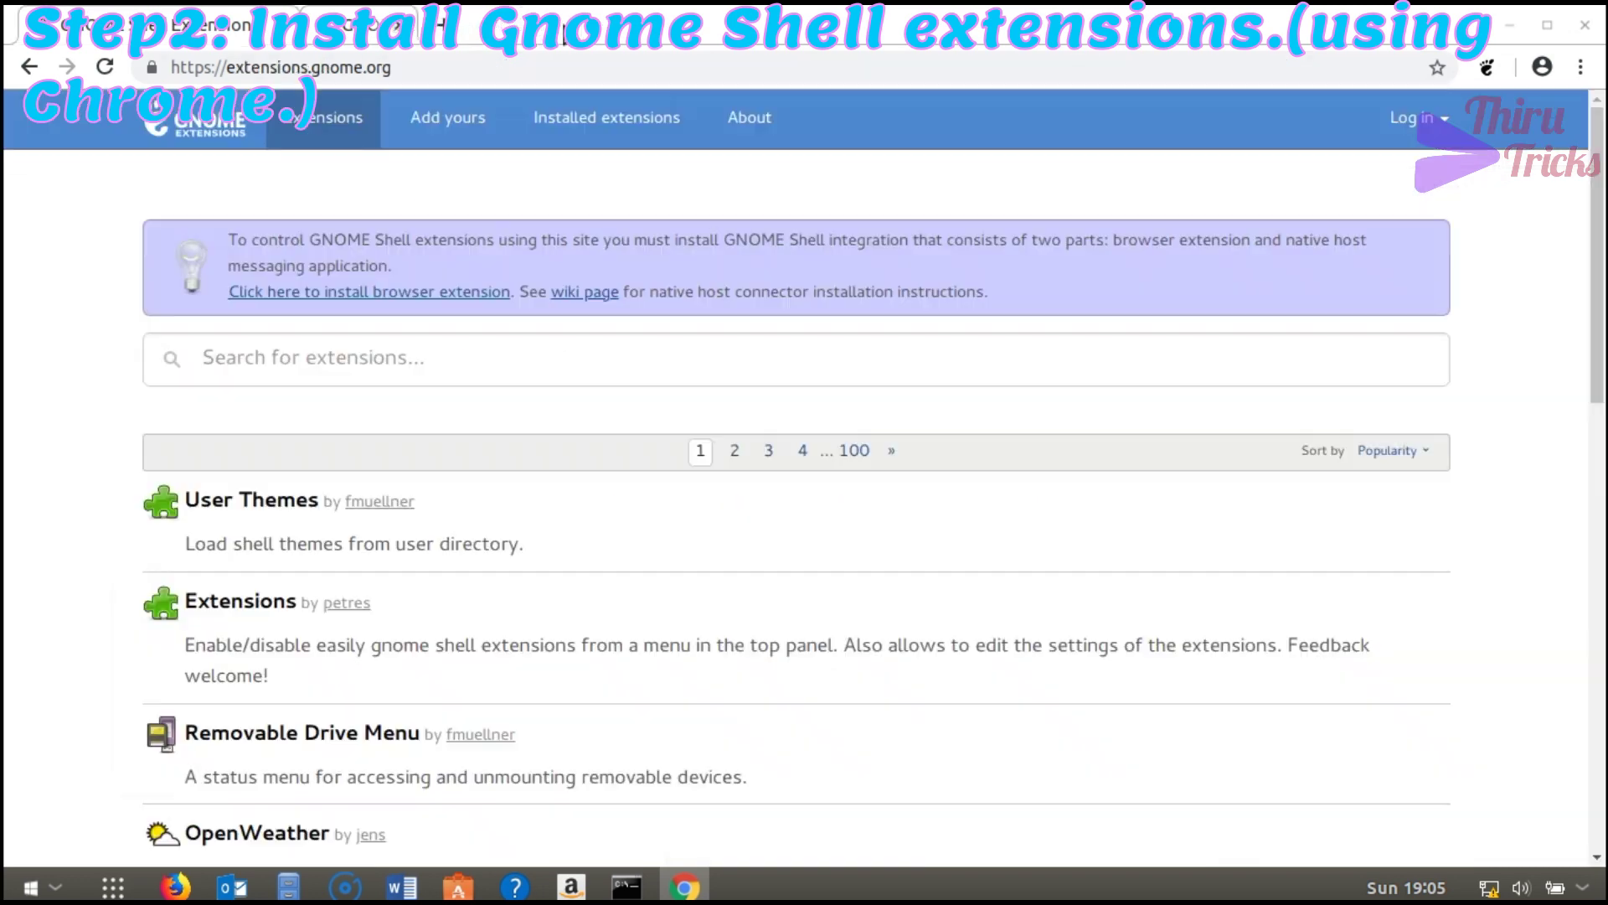
click(105, 67)
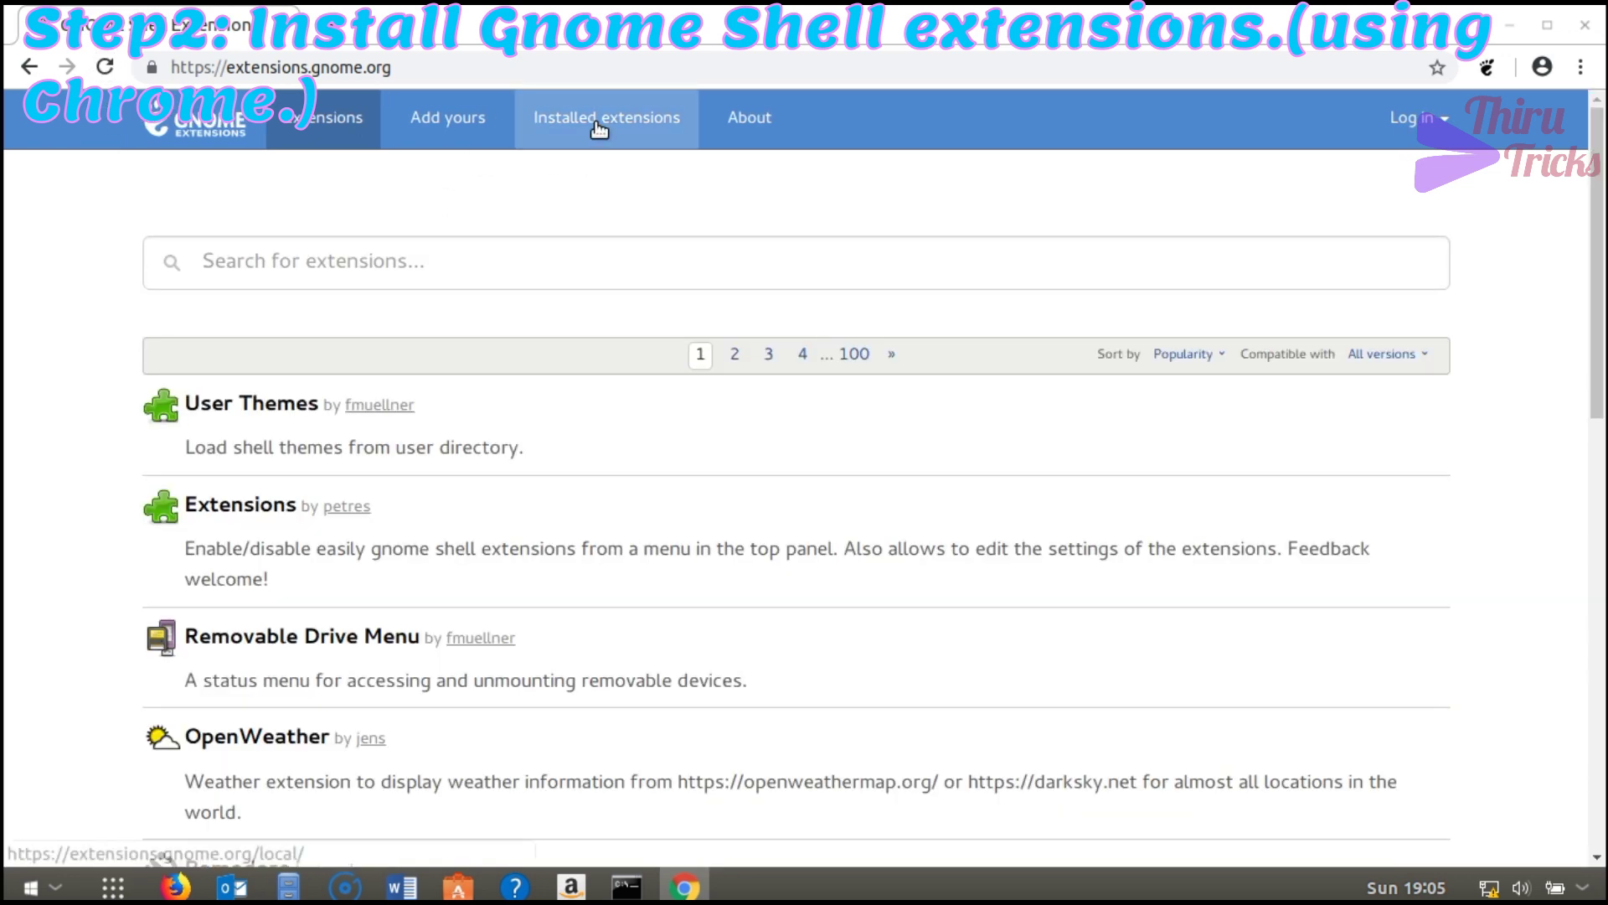
Look through the Installed extensions list, then browse the main catalogue of GNOME extensions.
click(597, 120)
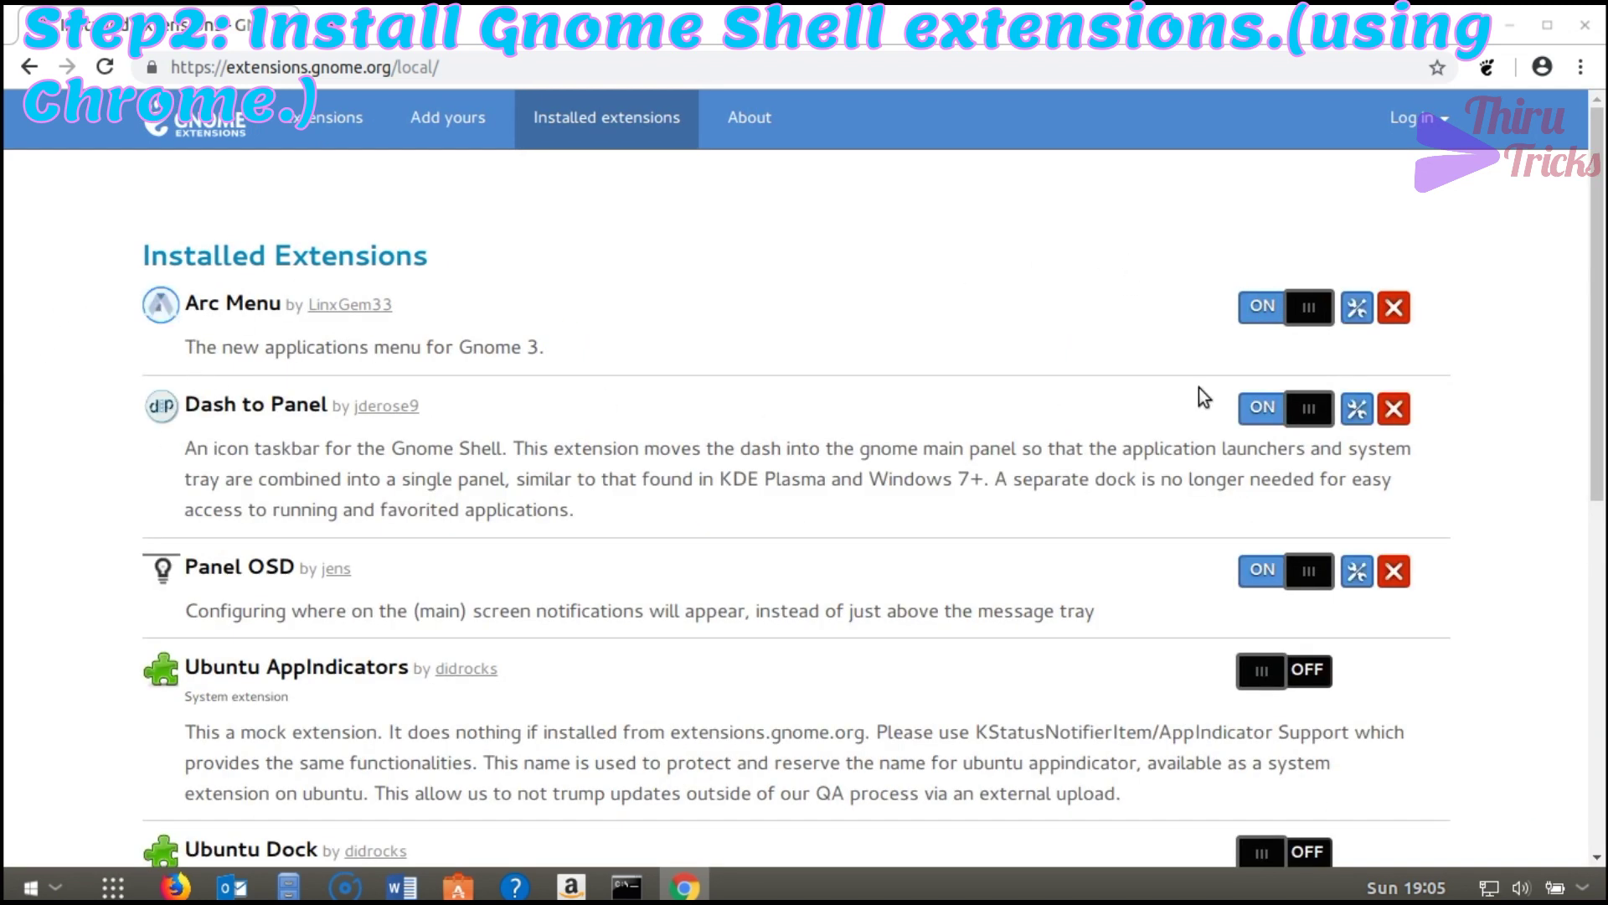
scroll(591, 634, down, 2)
scroll(294, 671, down, 4)
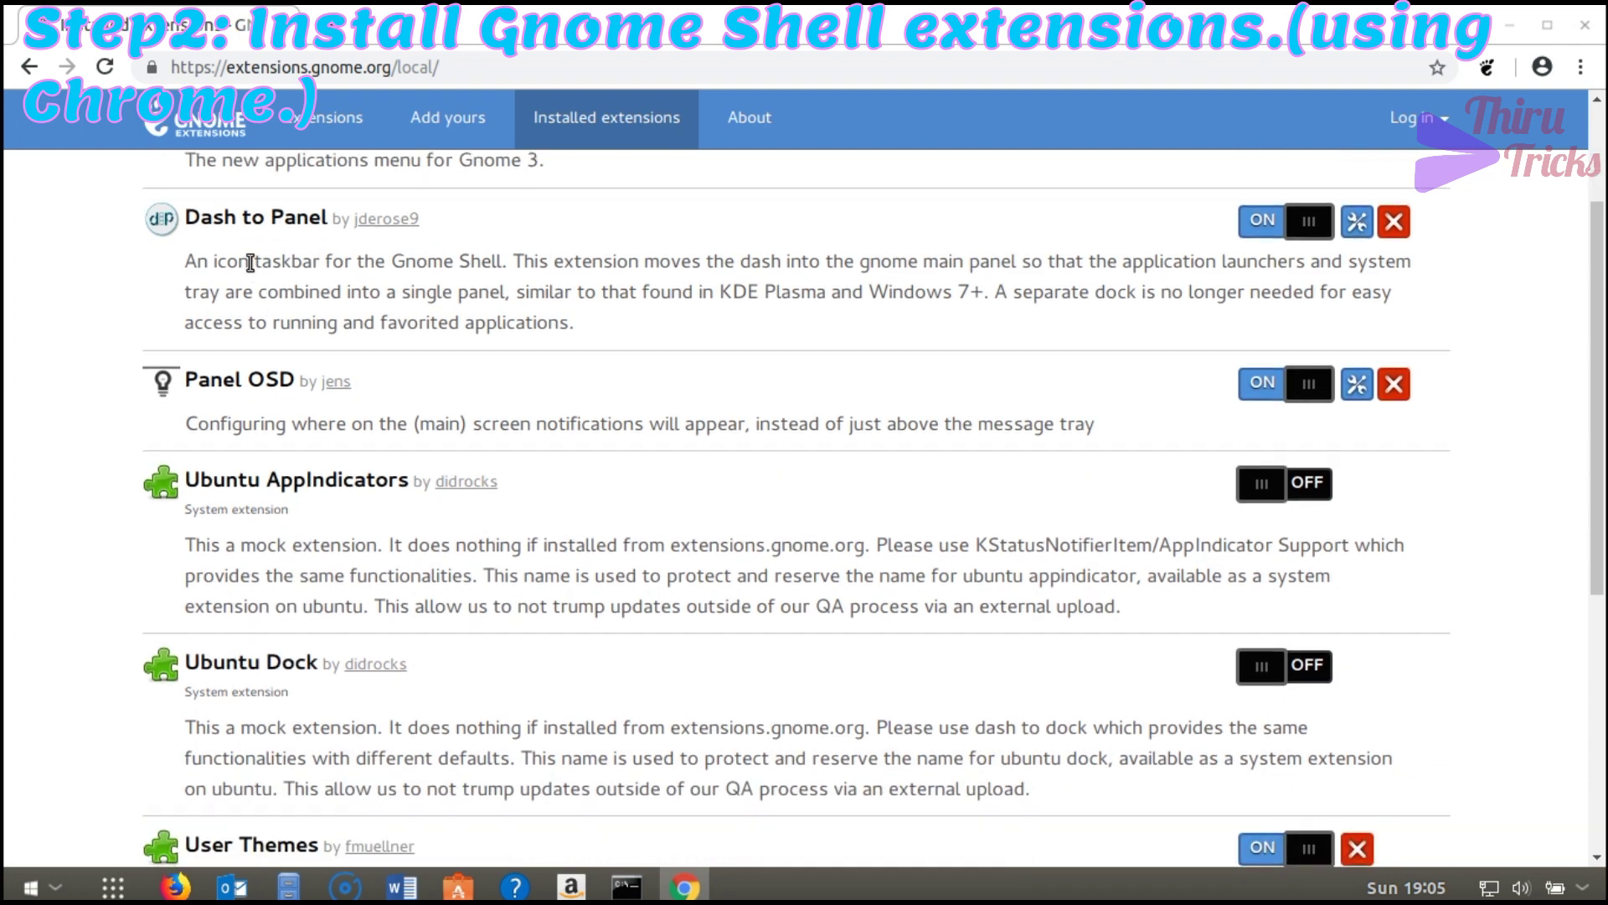
scroll(294, 585, down, 2)
scroll(237, 502, down, 4)
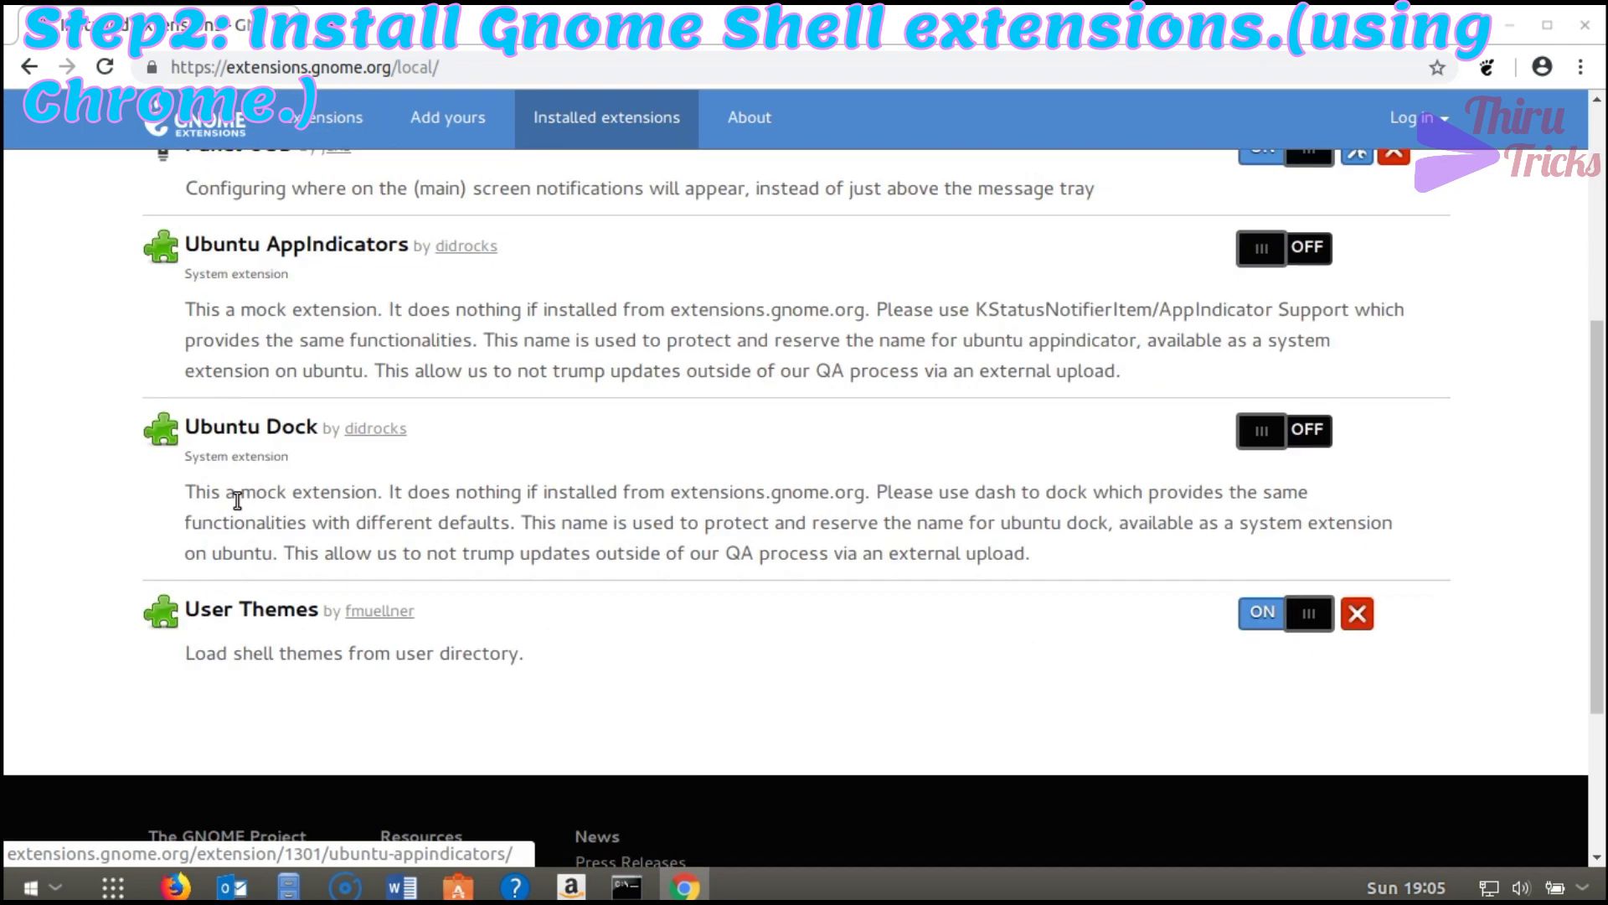
scroll(670, 614, up, 7)
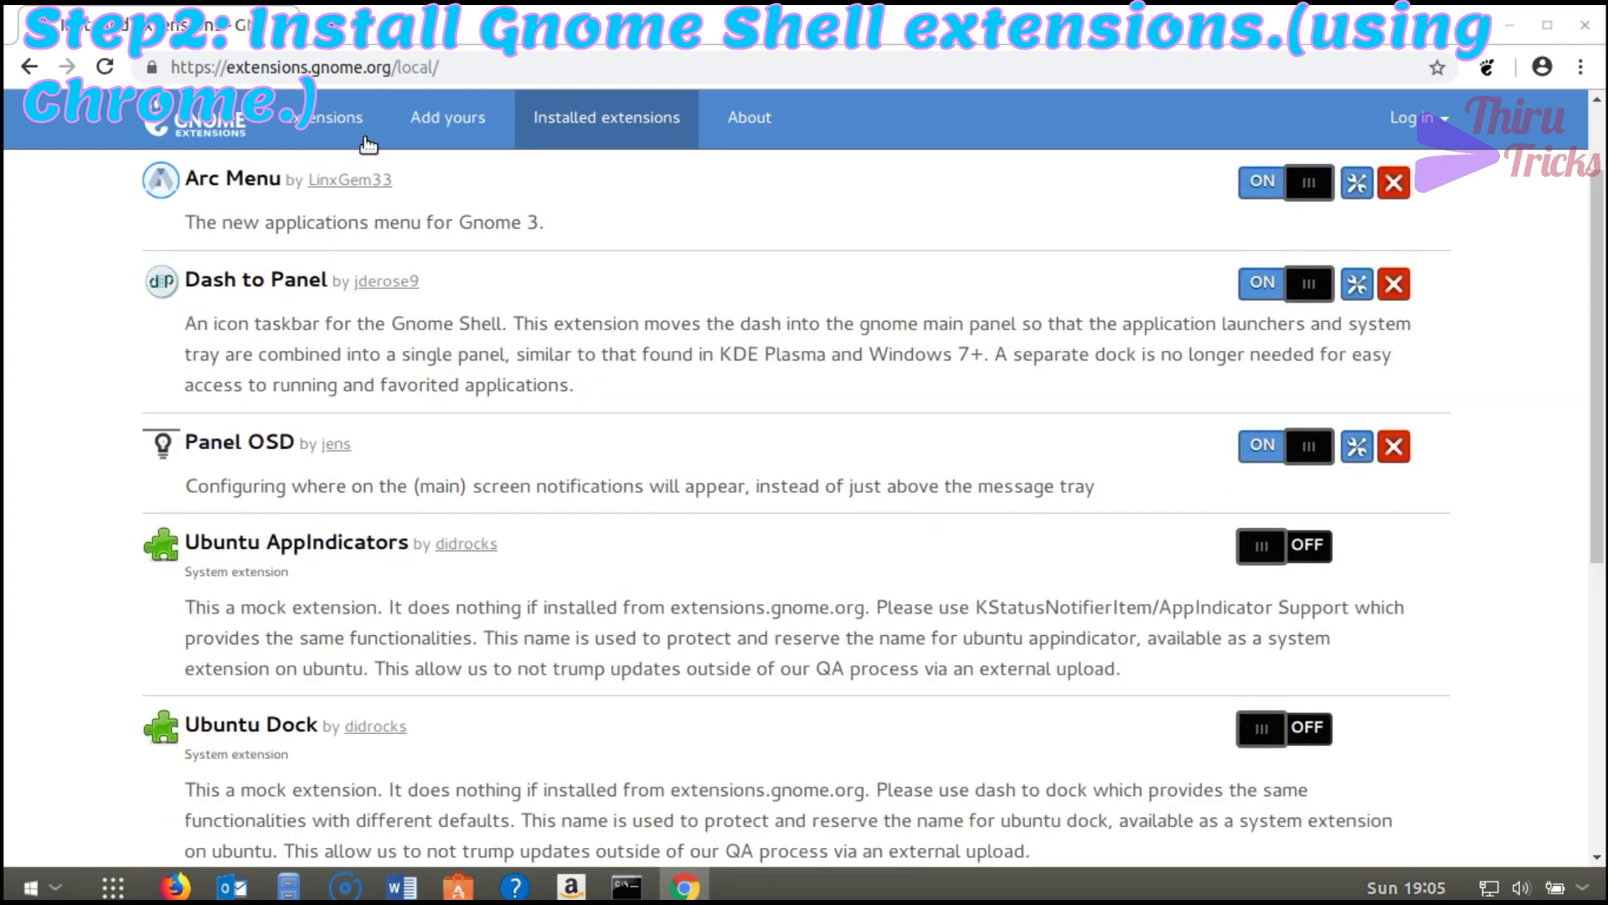
click(325, 107)
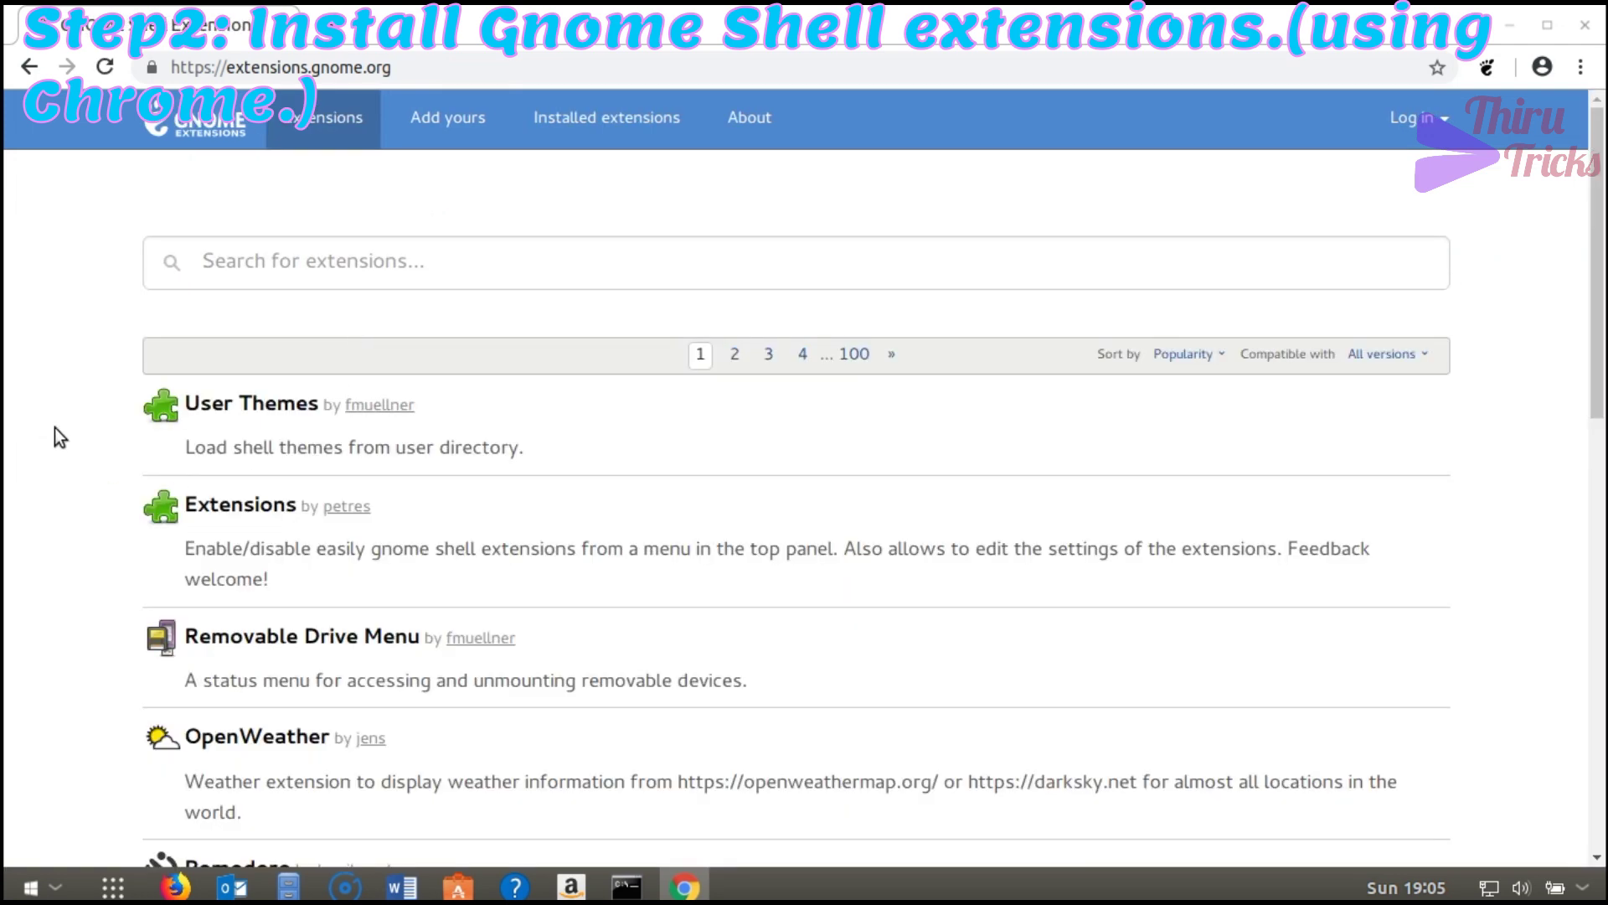
scroll(134, 611, down, 2)
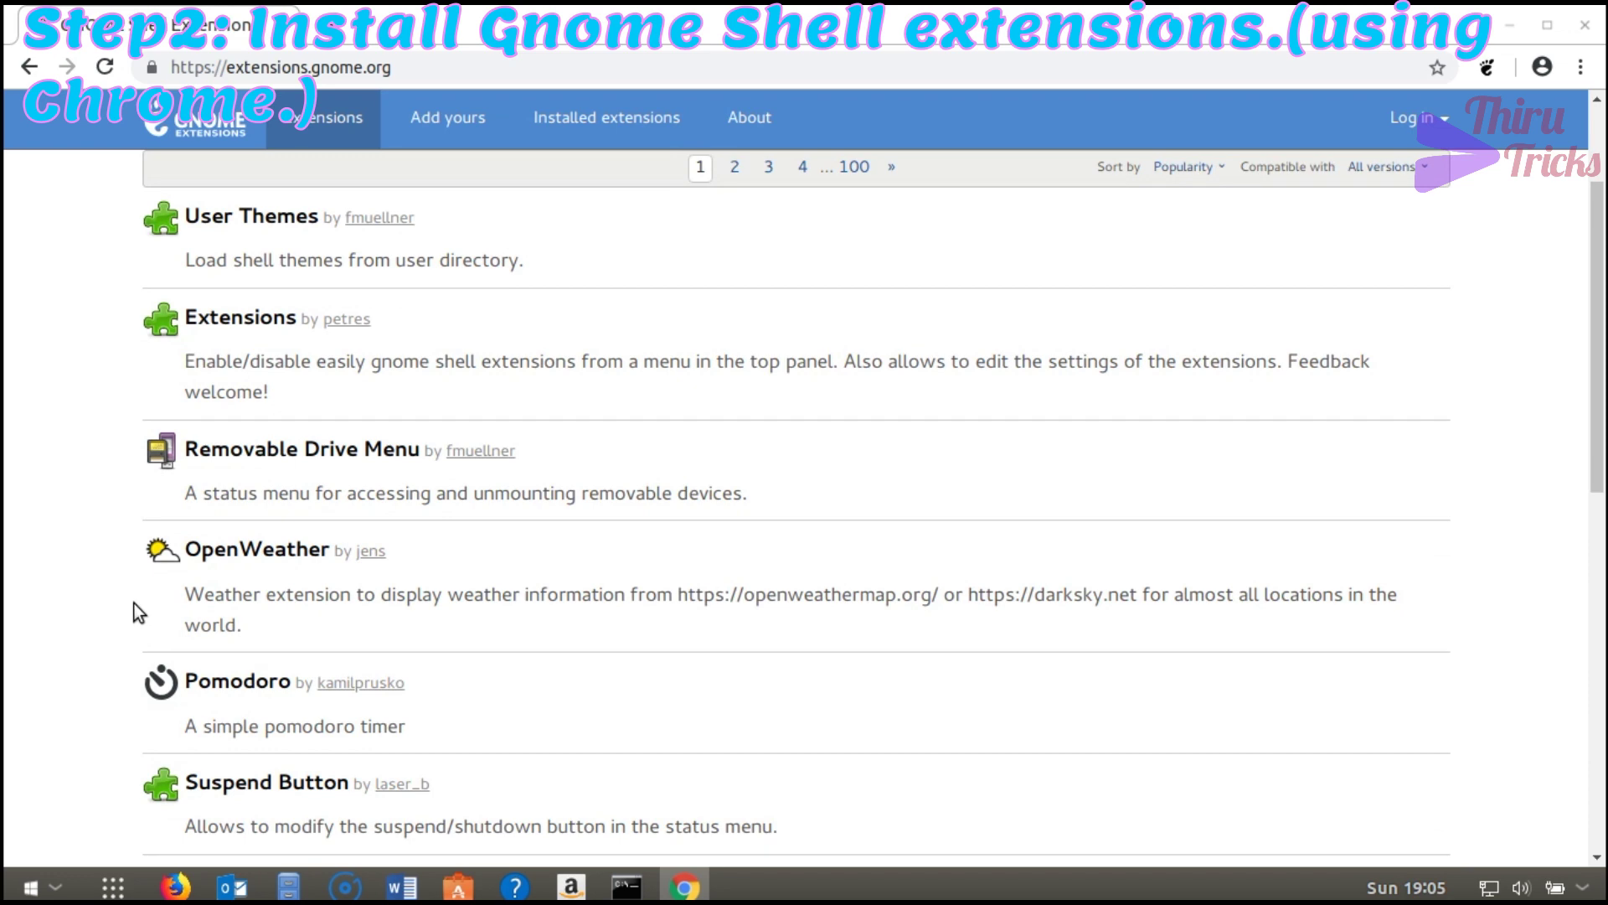